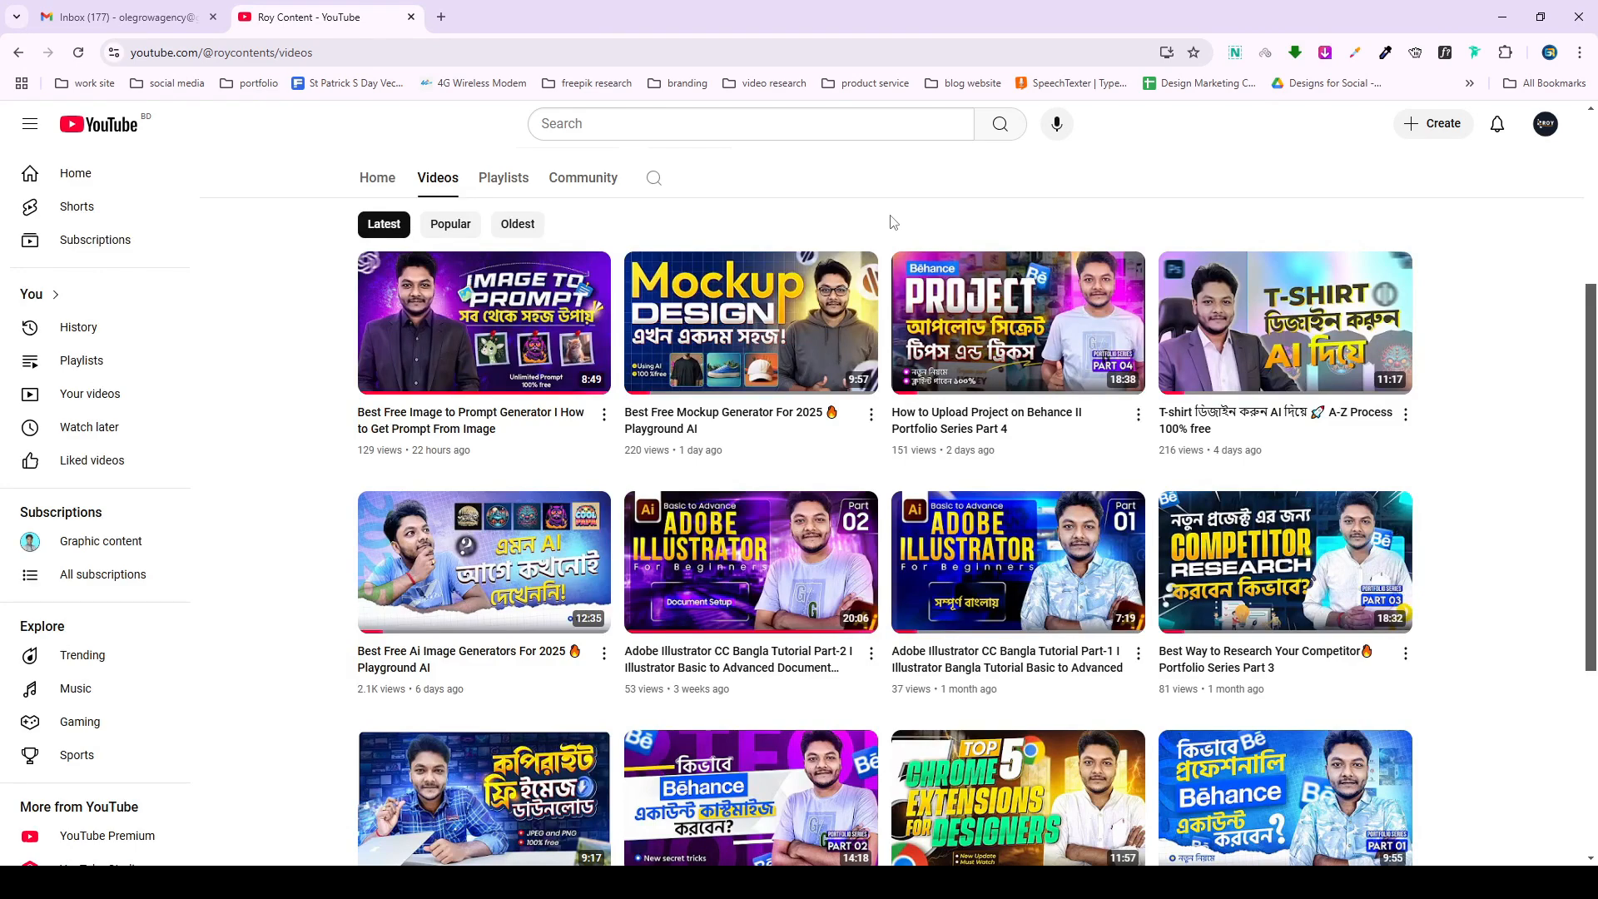
Find the Blogger website in a new browser tab and start creating a blog with a Google account.
key("ctrl+t")
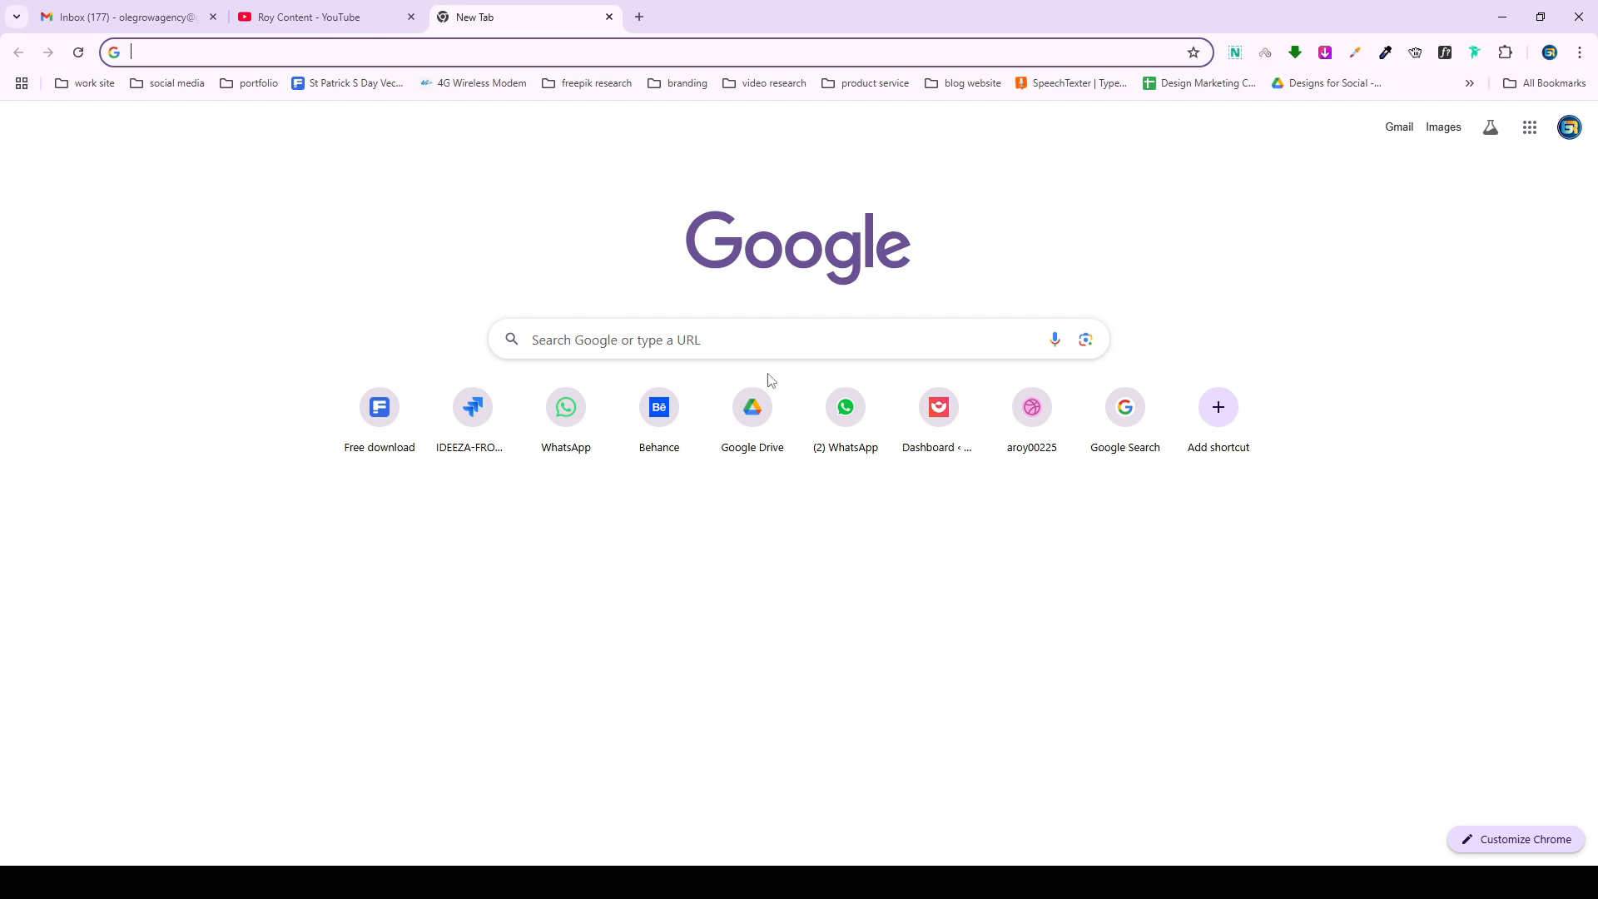
left_click(671, 338)
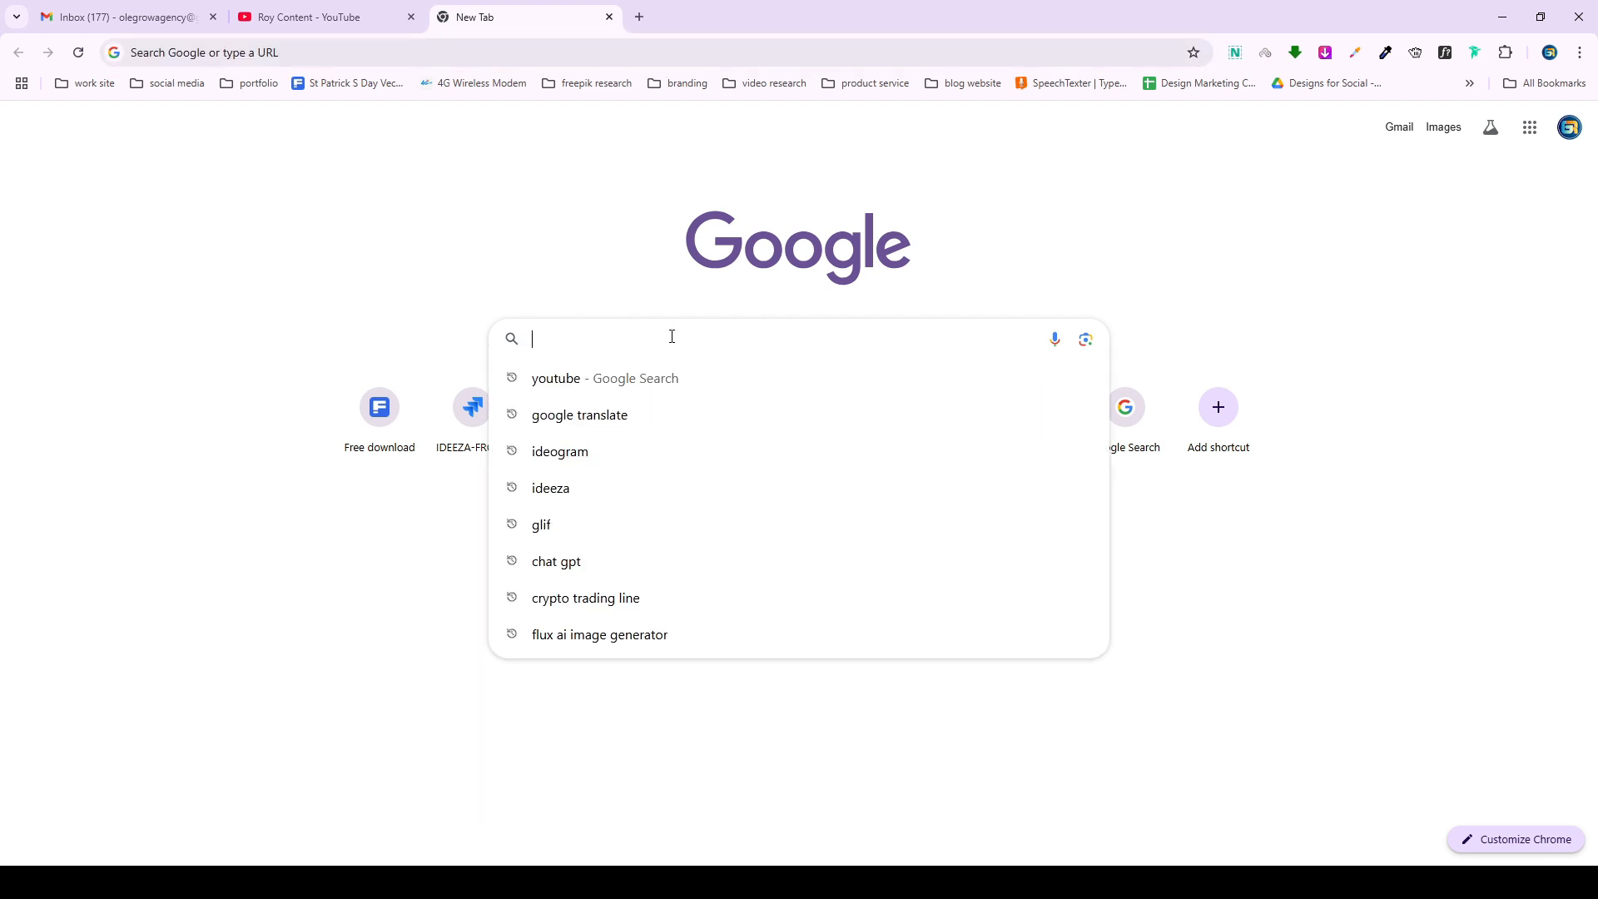
type("blogger")
key("Return")
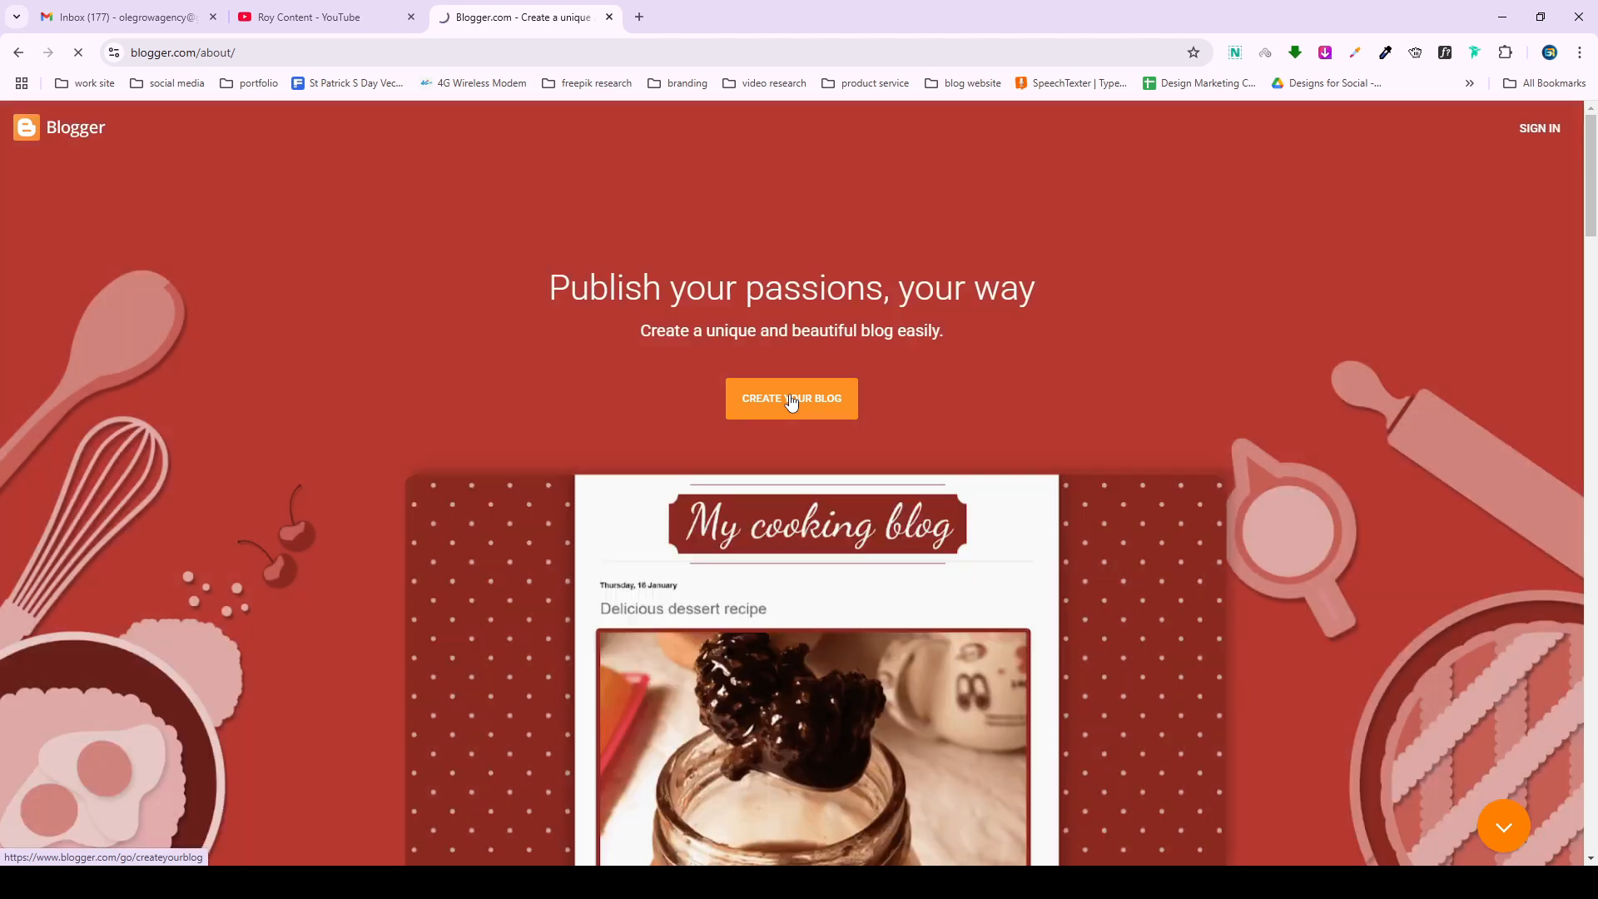
left_click(791, 400)
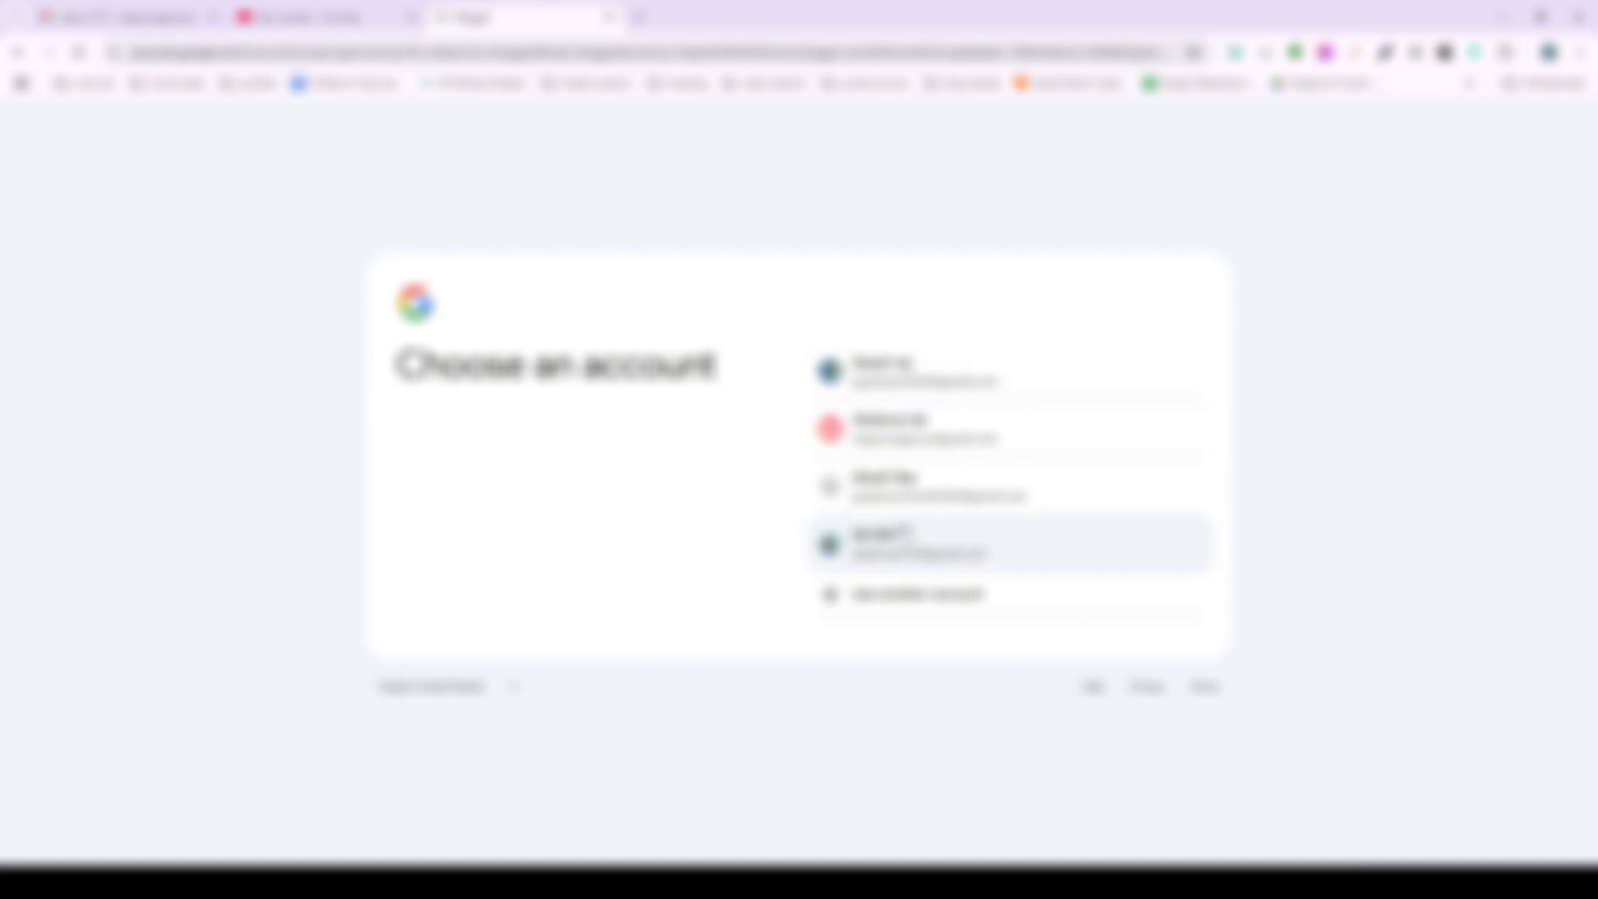
left_click(988, 428)
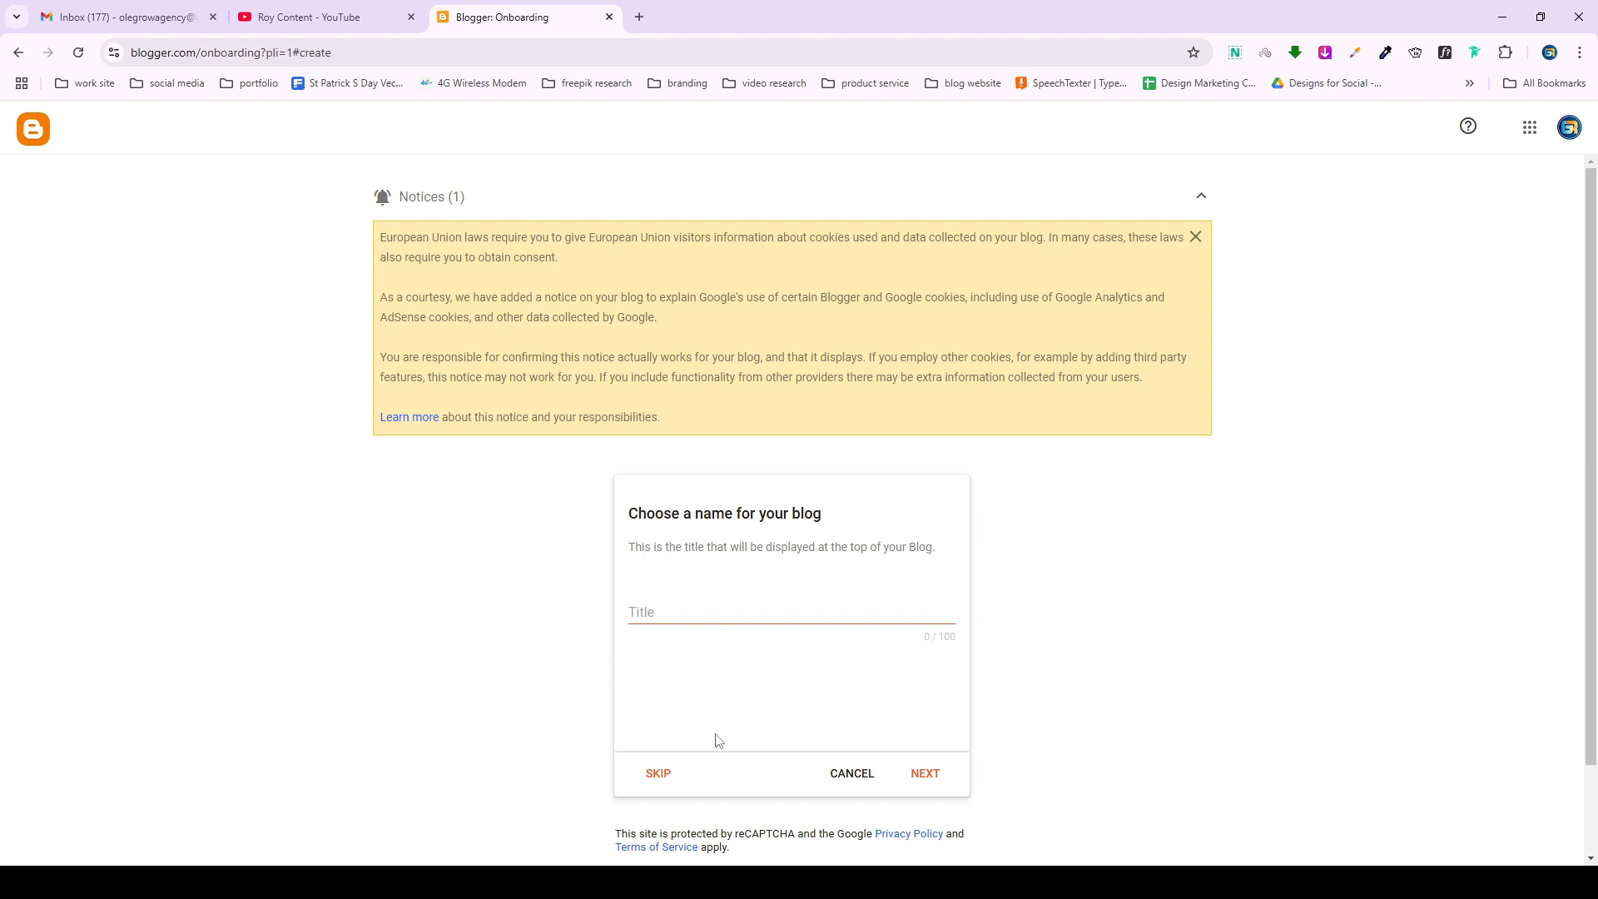
Skip naming the blog during onboarding and finish the profile setup with the display name "olegrow".
left_click(657, 773)
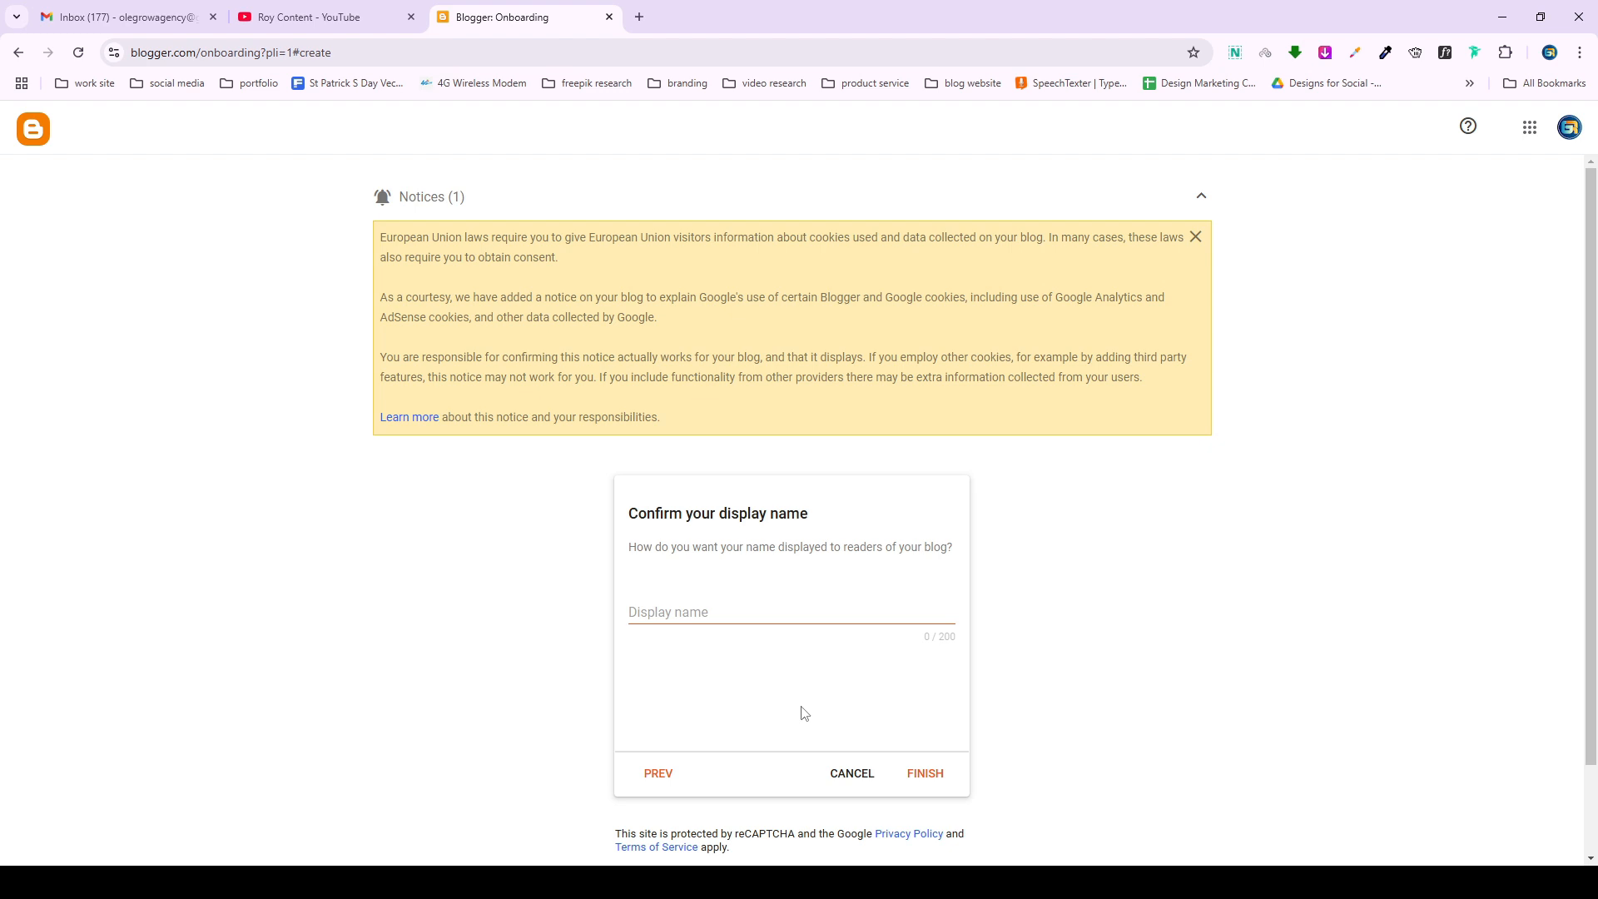
left_click(676, 612)
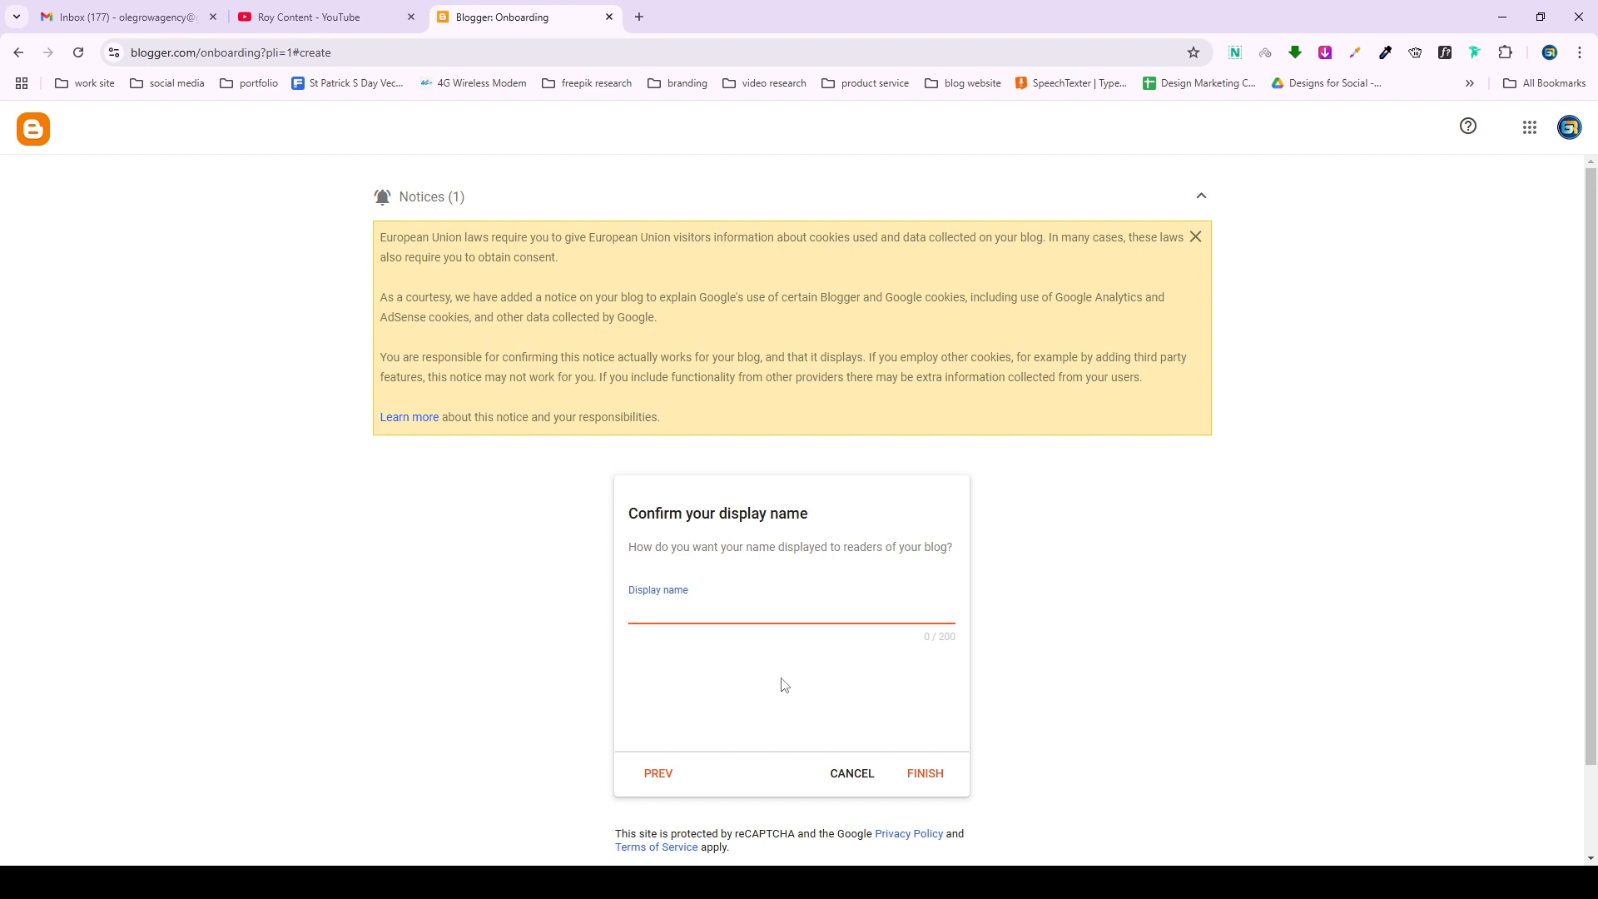
type("olegrow")
left_click(926, 773)
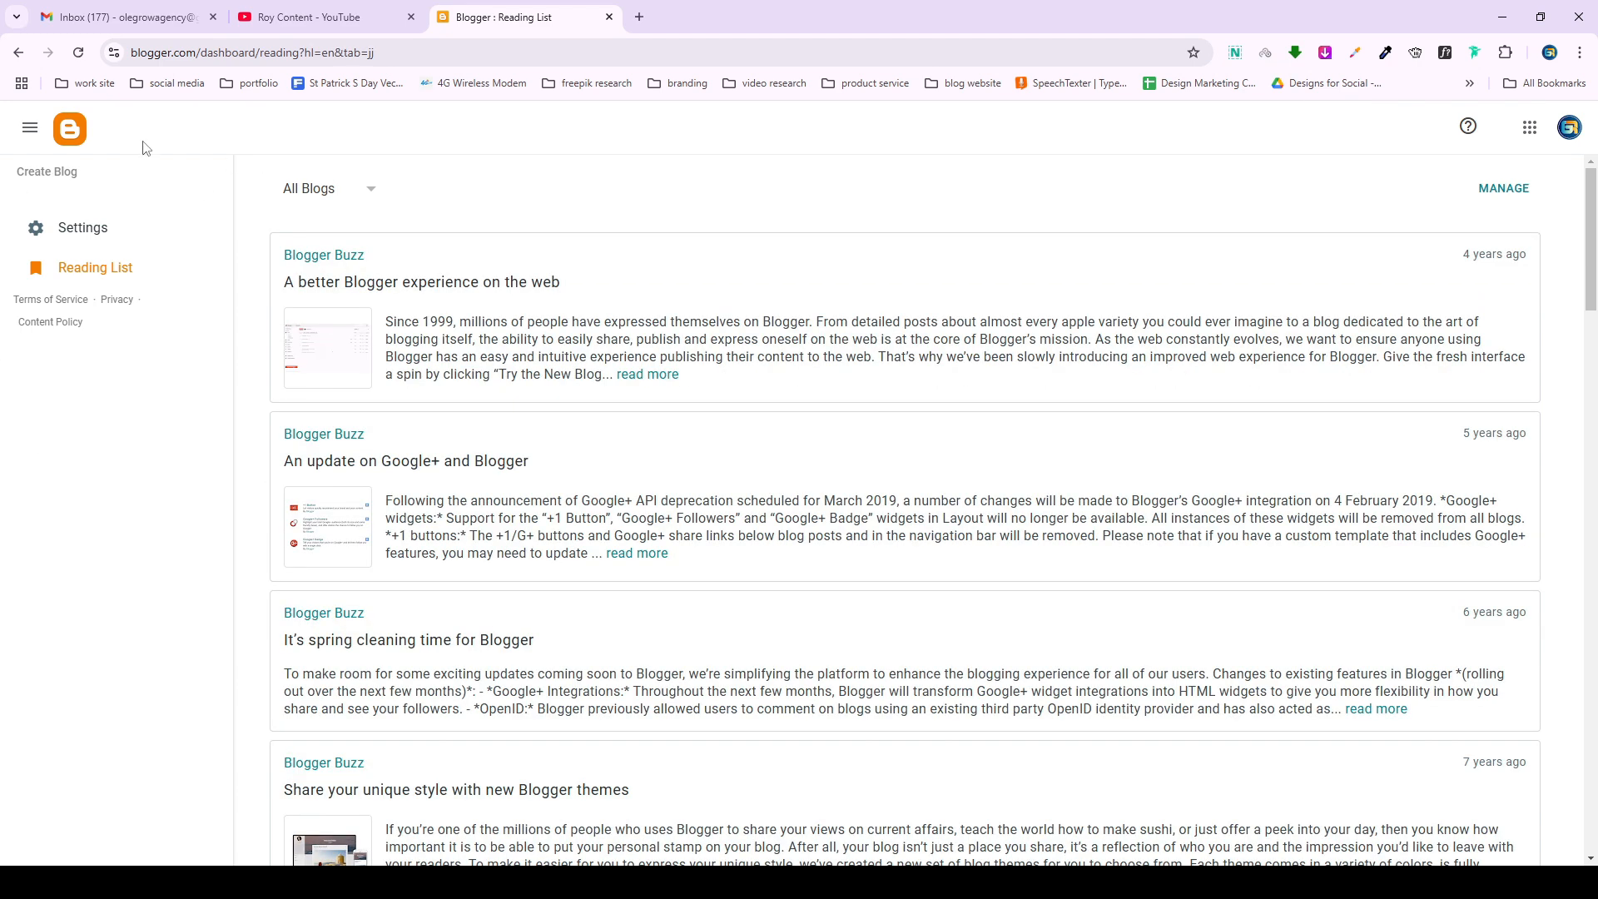
Create a blog titled "Social media post design" with the address olegrow123.blogspot.com.
left_click(57, 176)
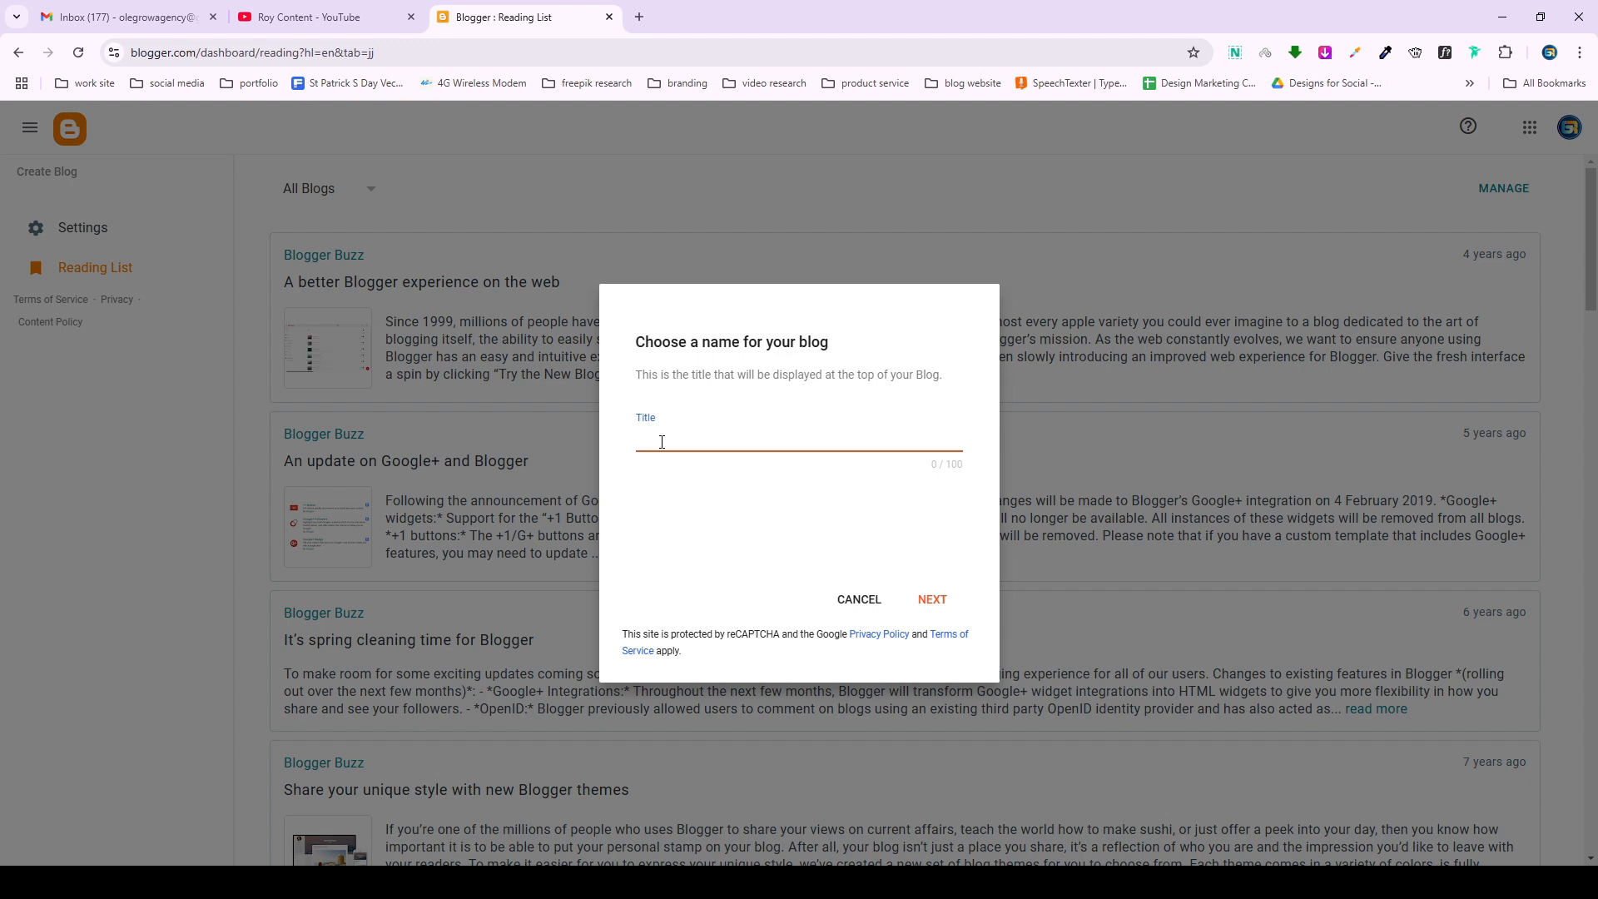
type("dia post design")
left_click(933, 599)
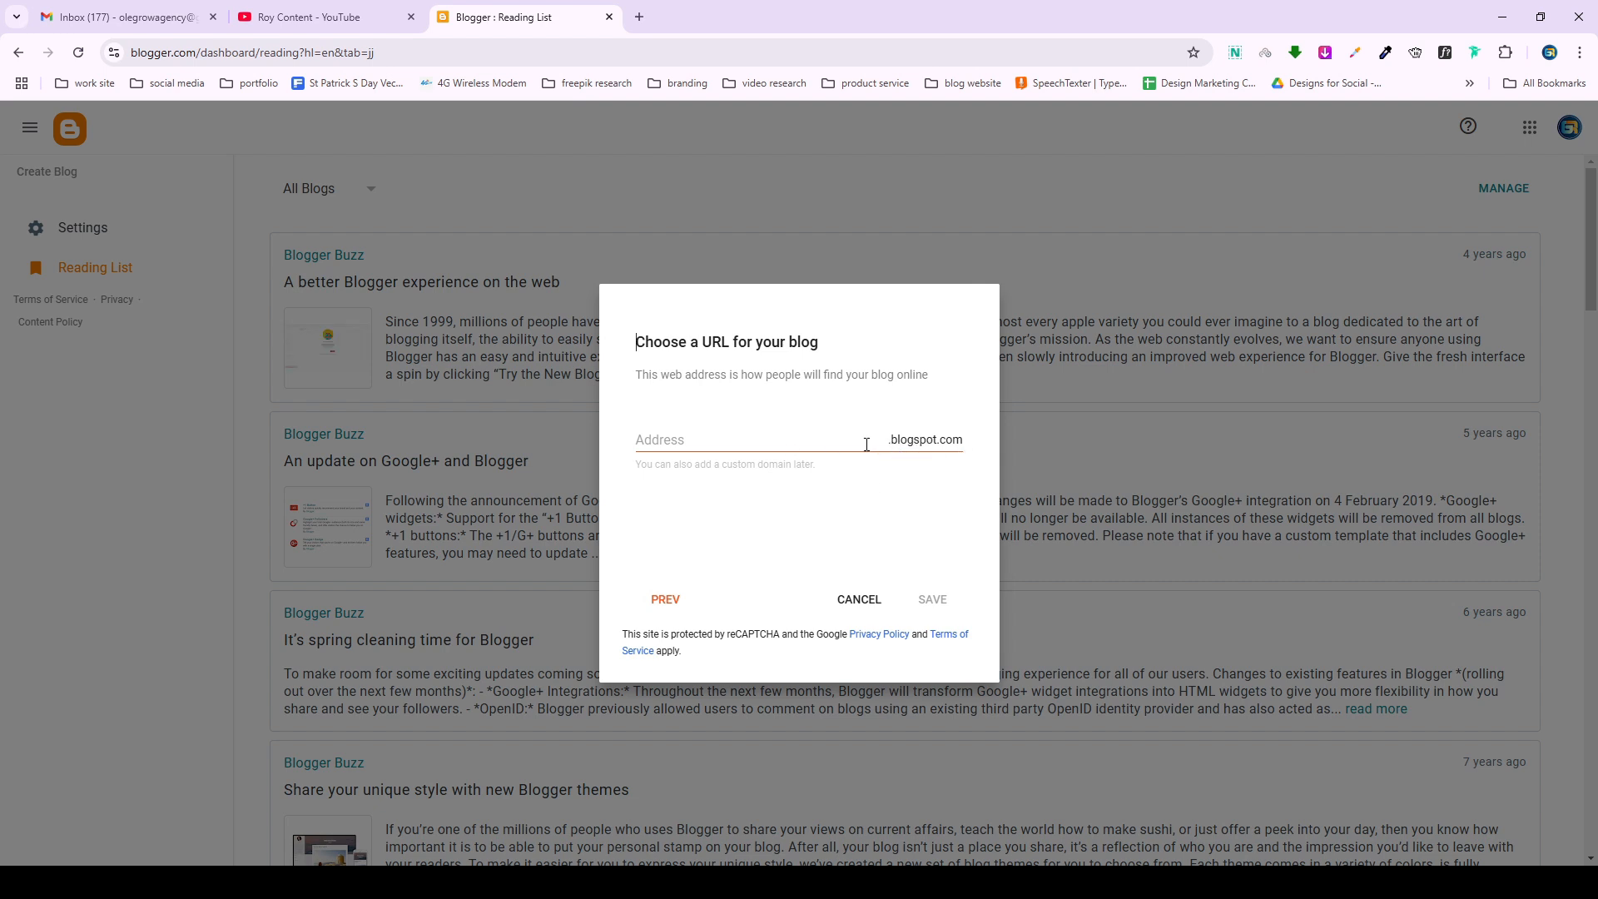
left_click(716, 444)
type("olegrow123")
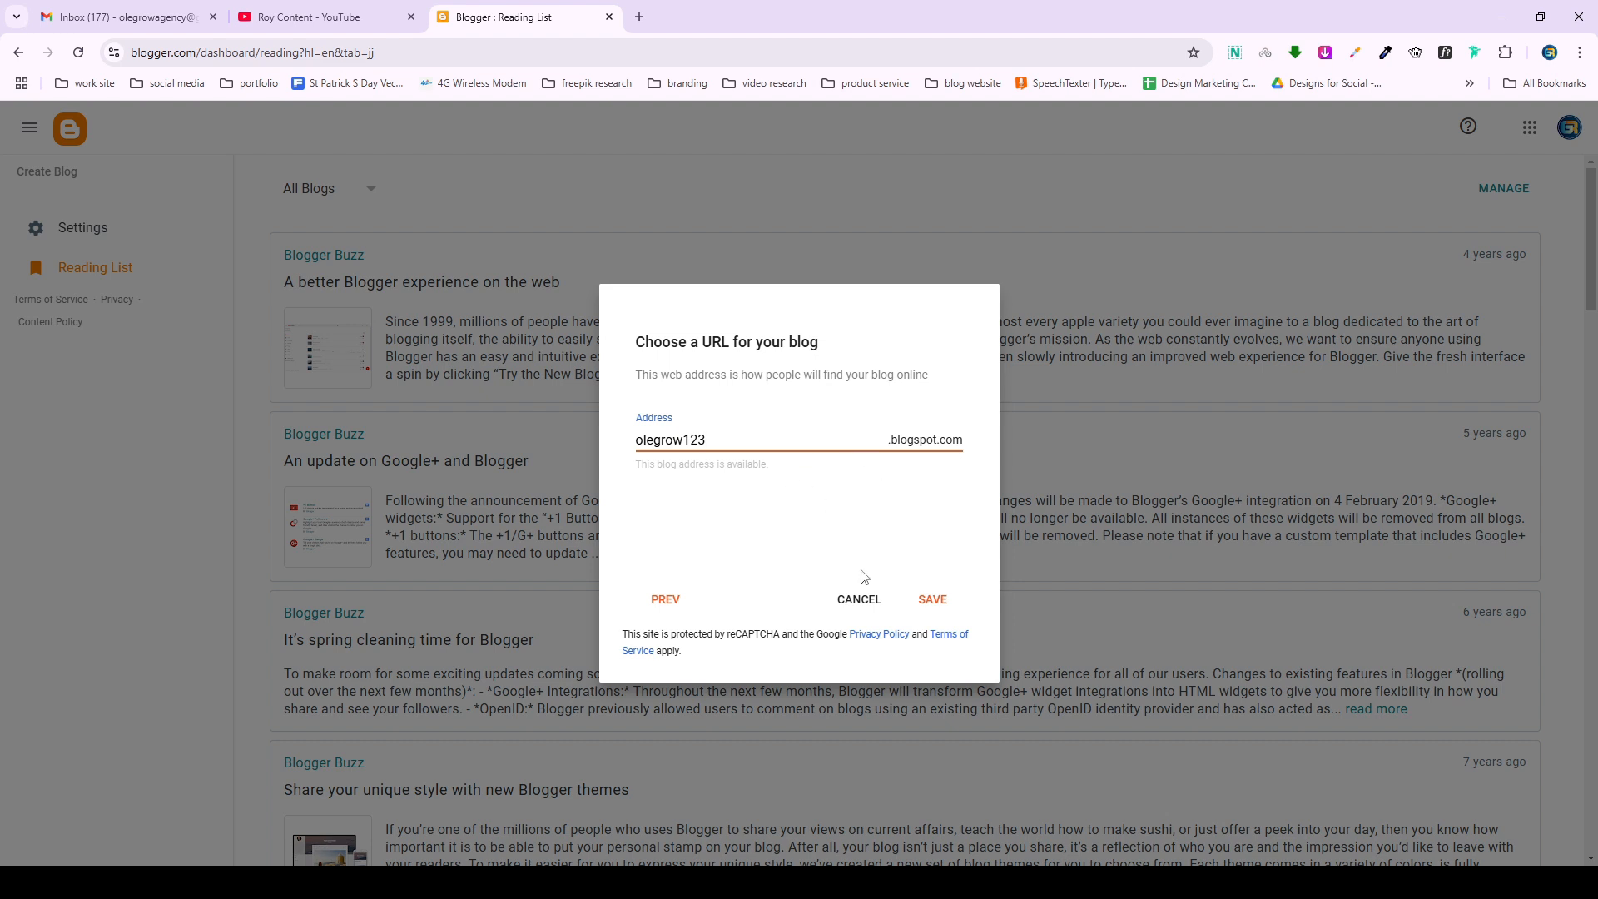
left_click(925, 602)
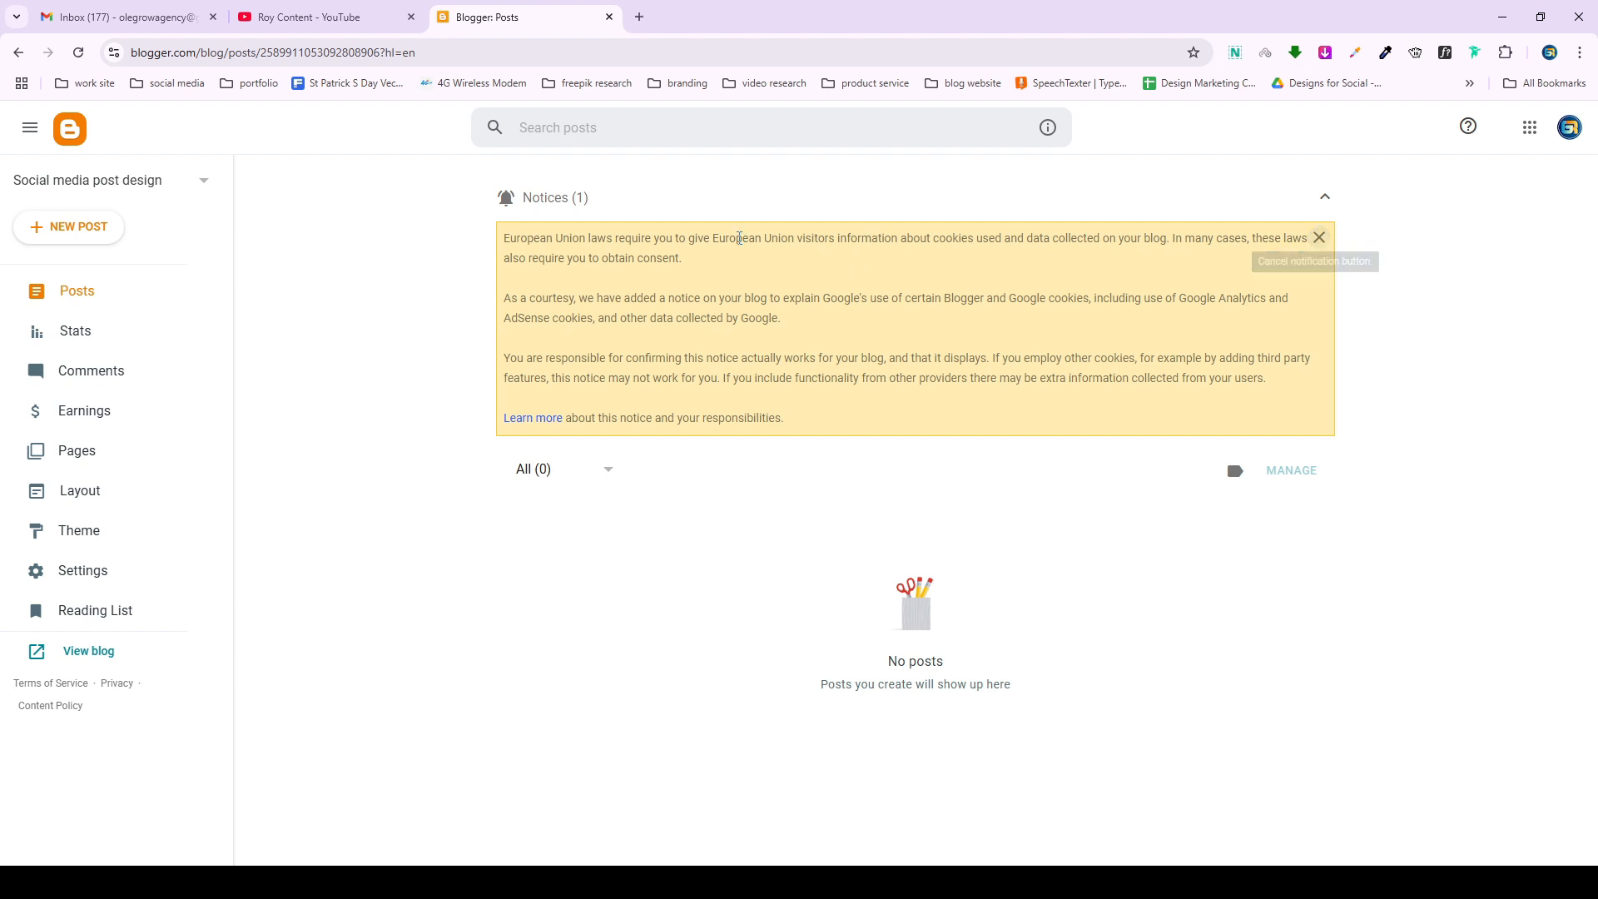
View the new blog's Stats and Comments pages and browse the available themes from Contempo through Travel.
left_click(95, 330)
left_click(119, 373)
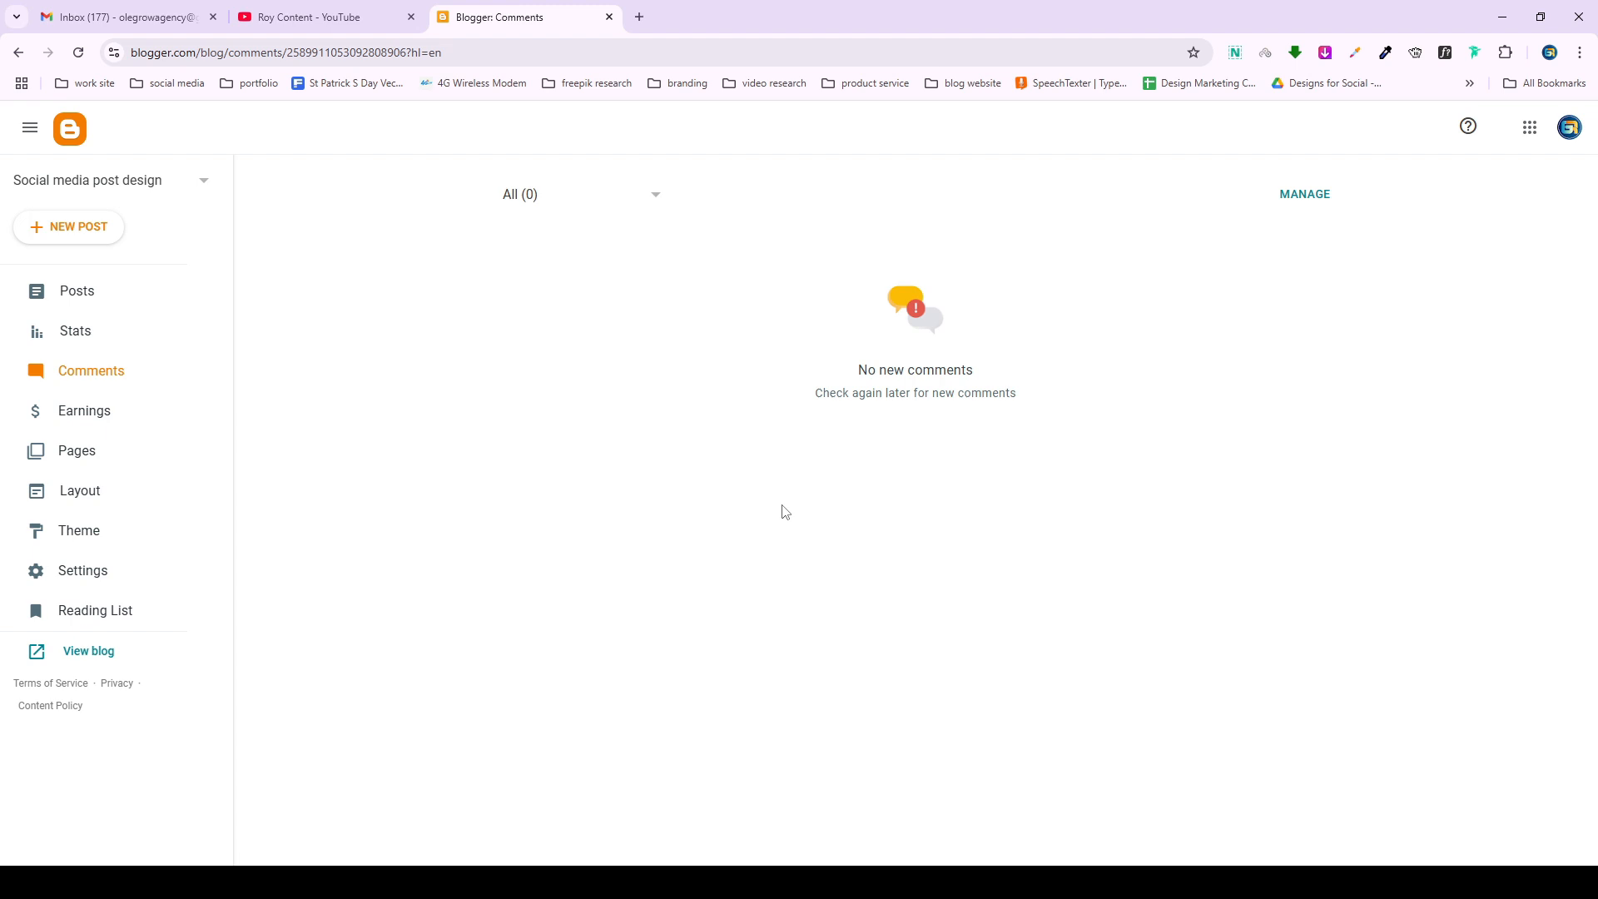
left_click(81, 545)
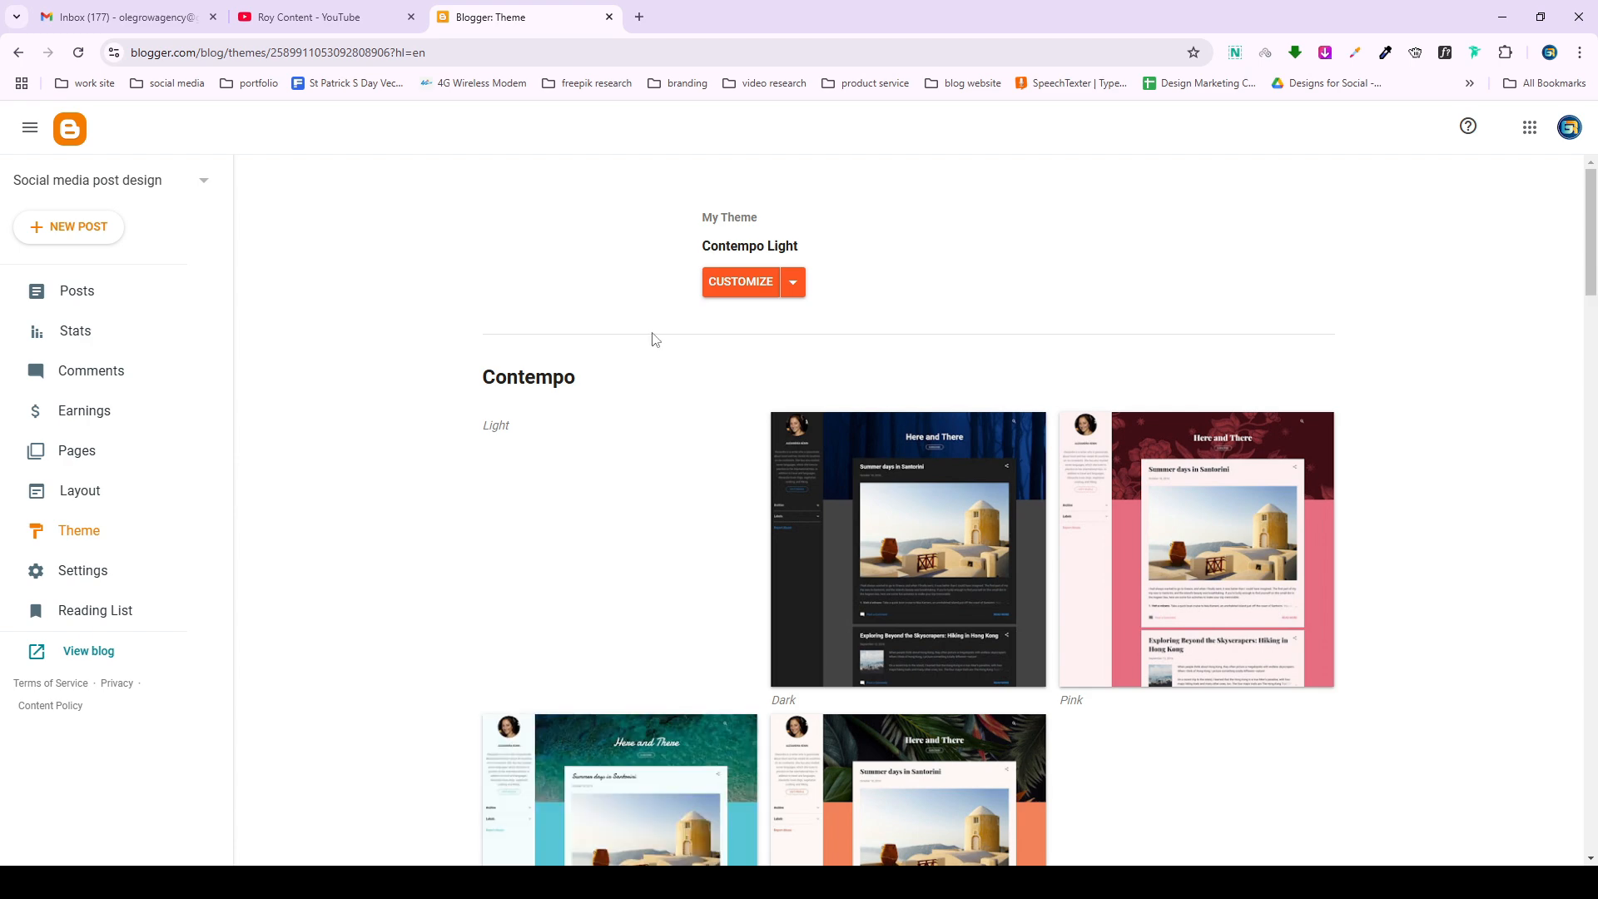
scroll(657, 507, "down", 9)
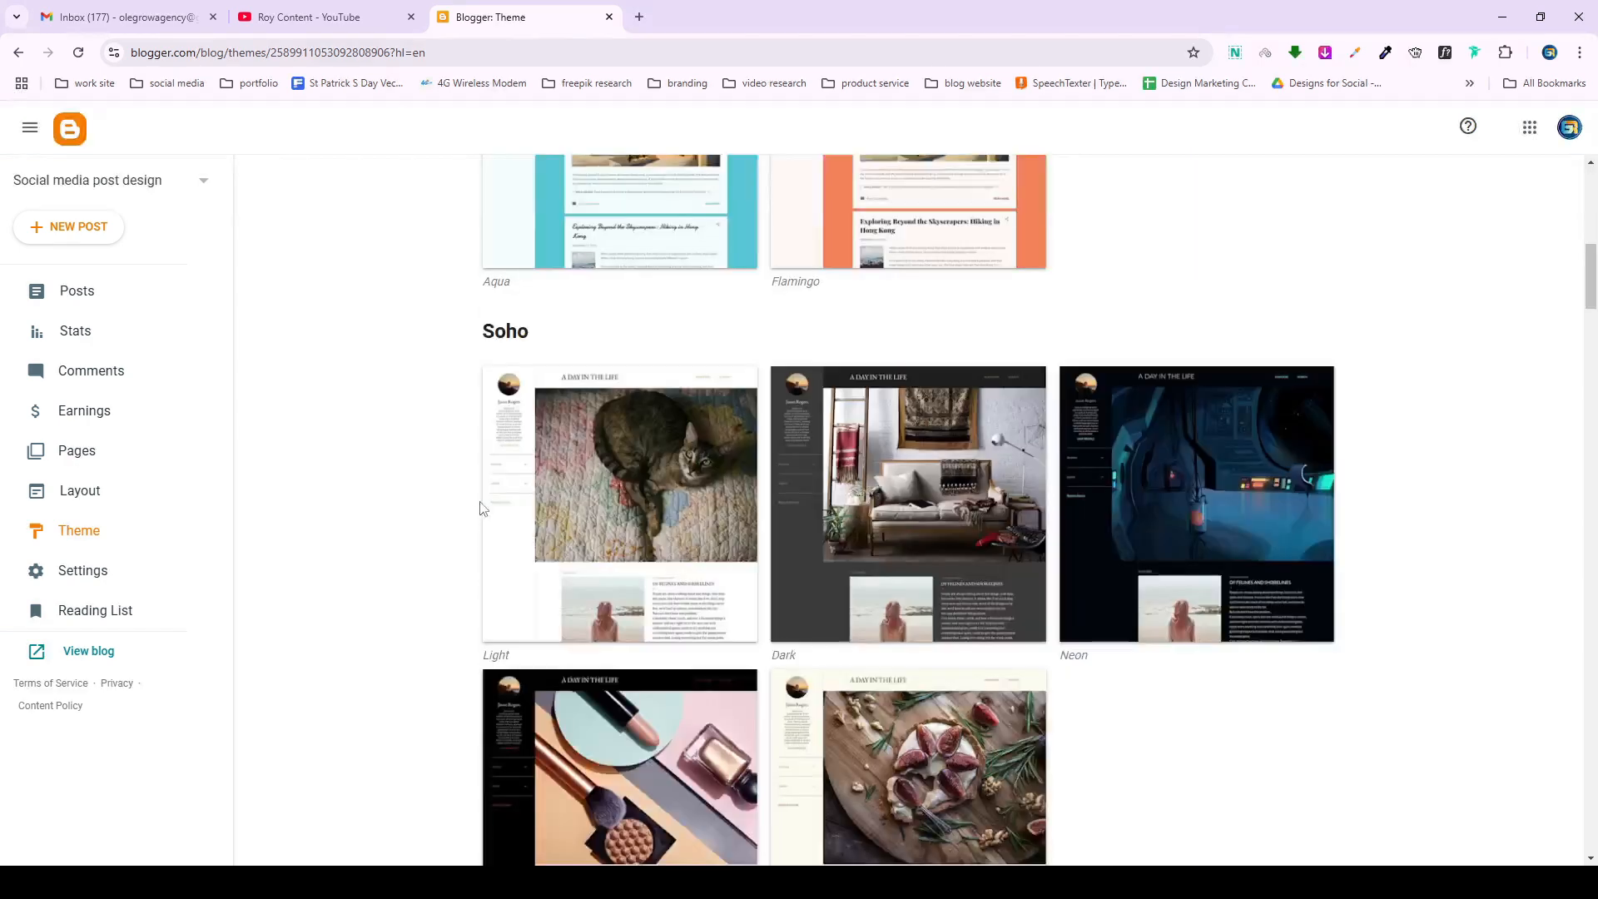
scroll(828, 510, "down", 7)
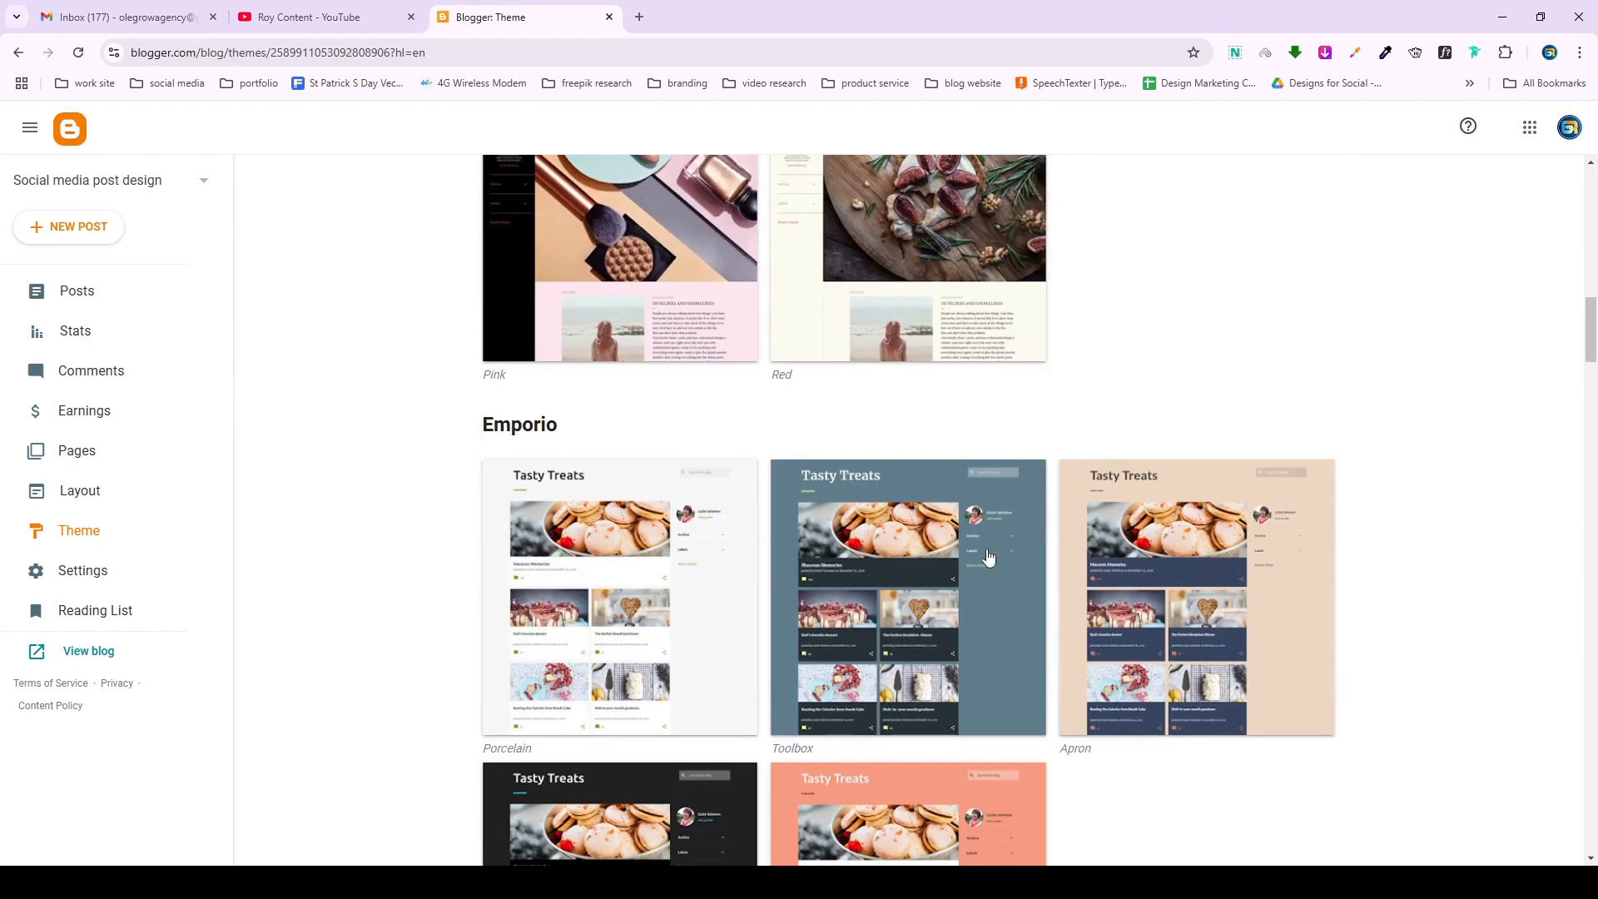
scroll(987, 557, "down", 9)
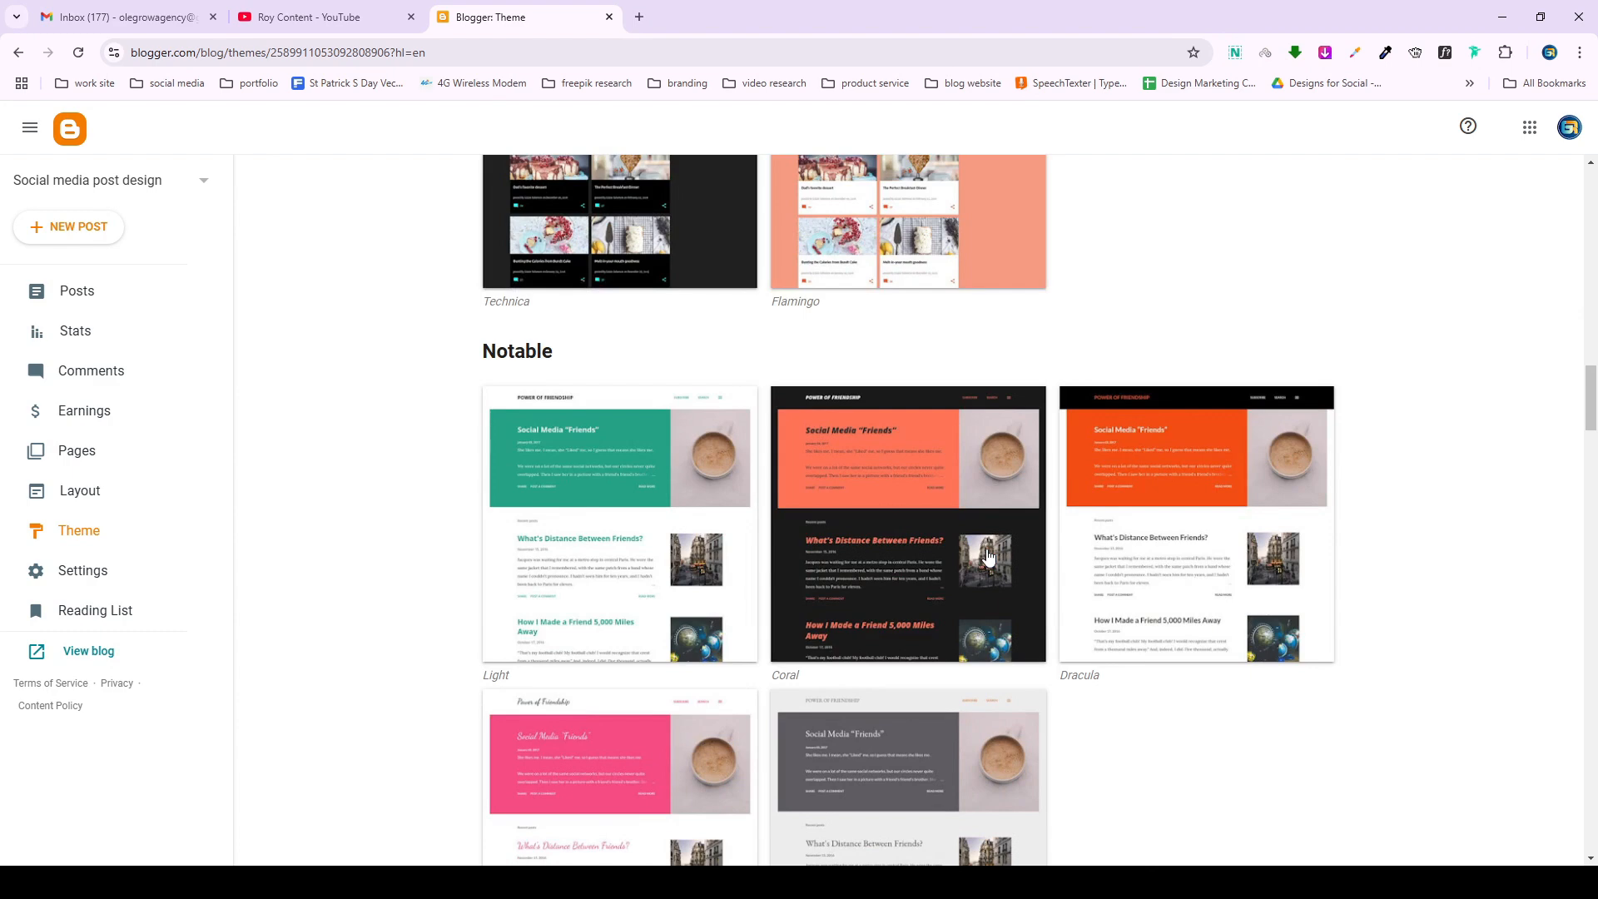
scroll(988, 558, "down", 5)
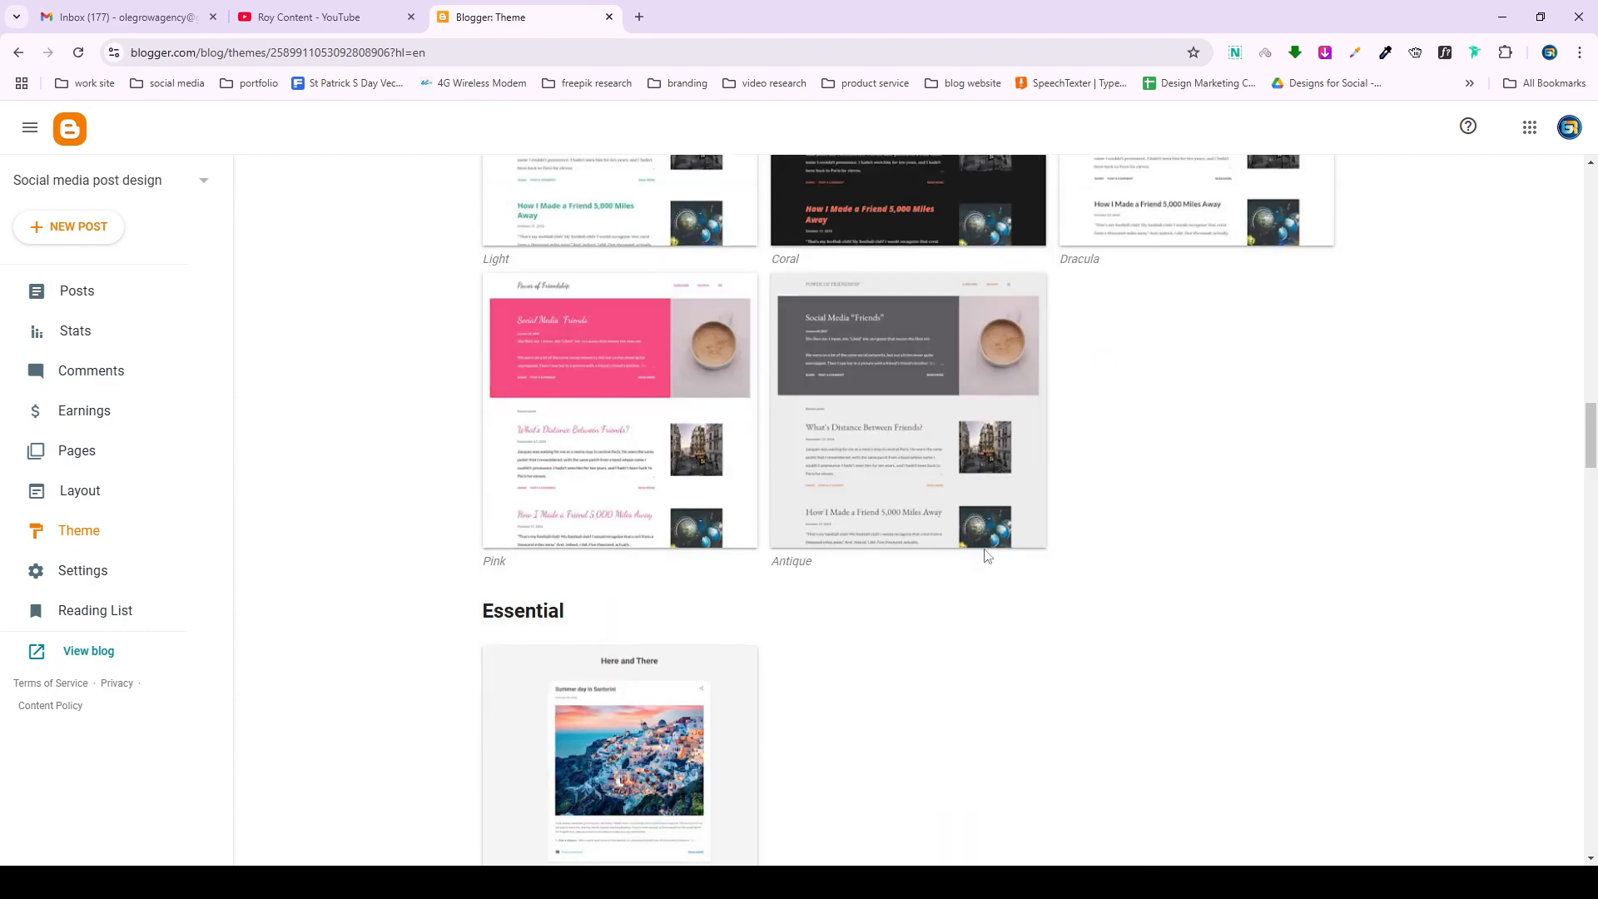
scroll(987, 557, "down", 8)
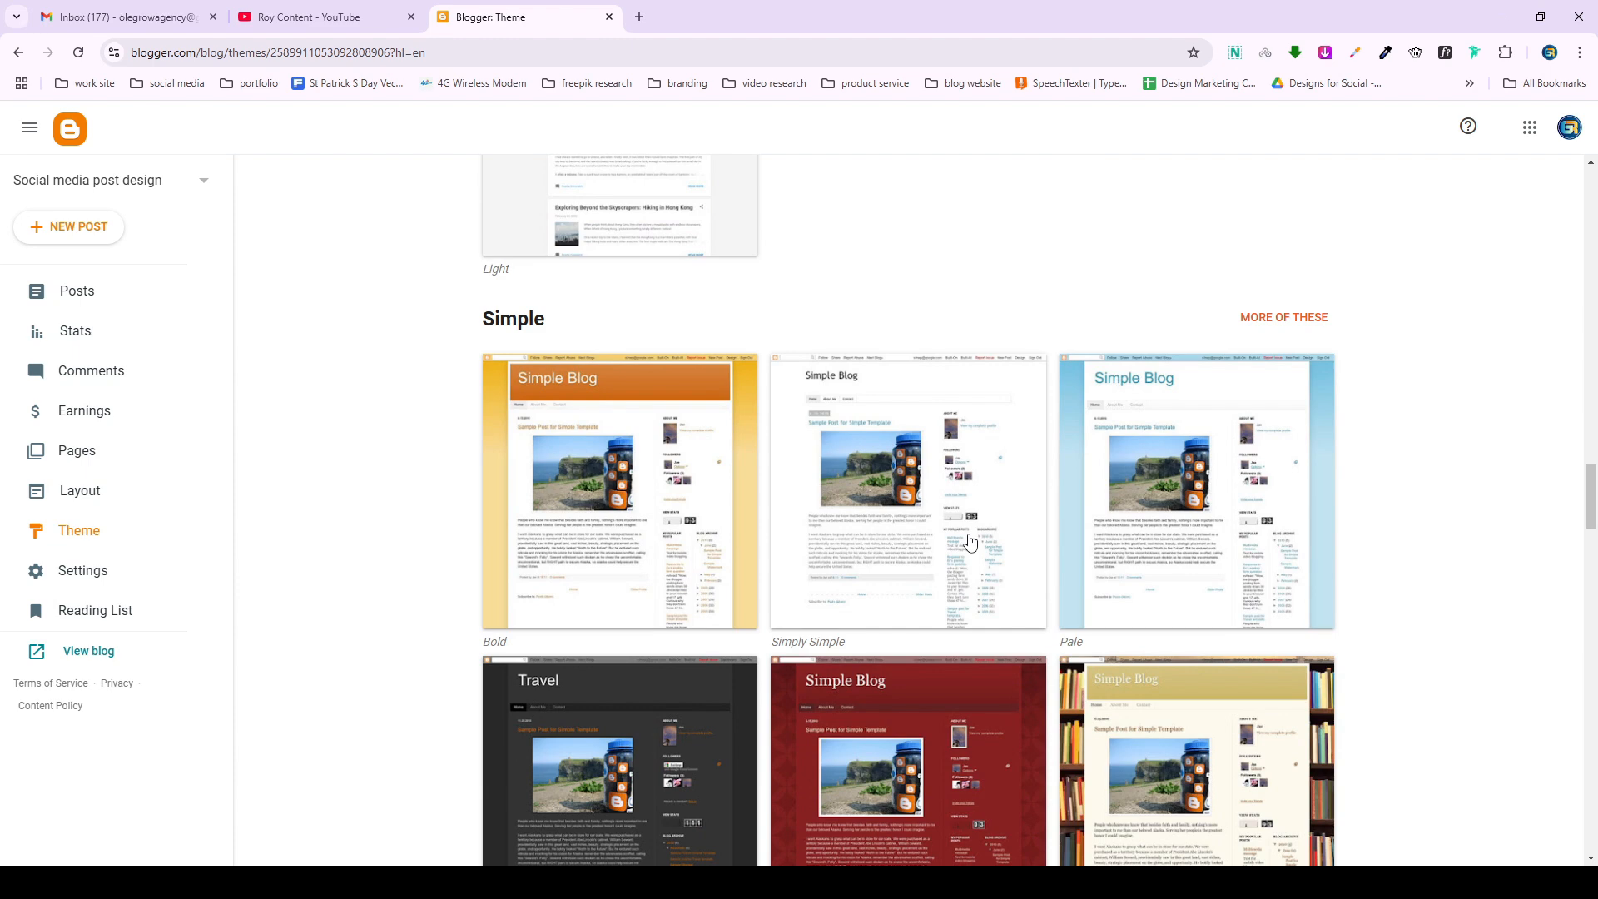
scroll(970, 542, "down", 5)
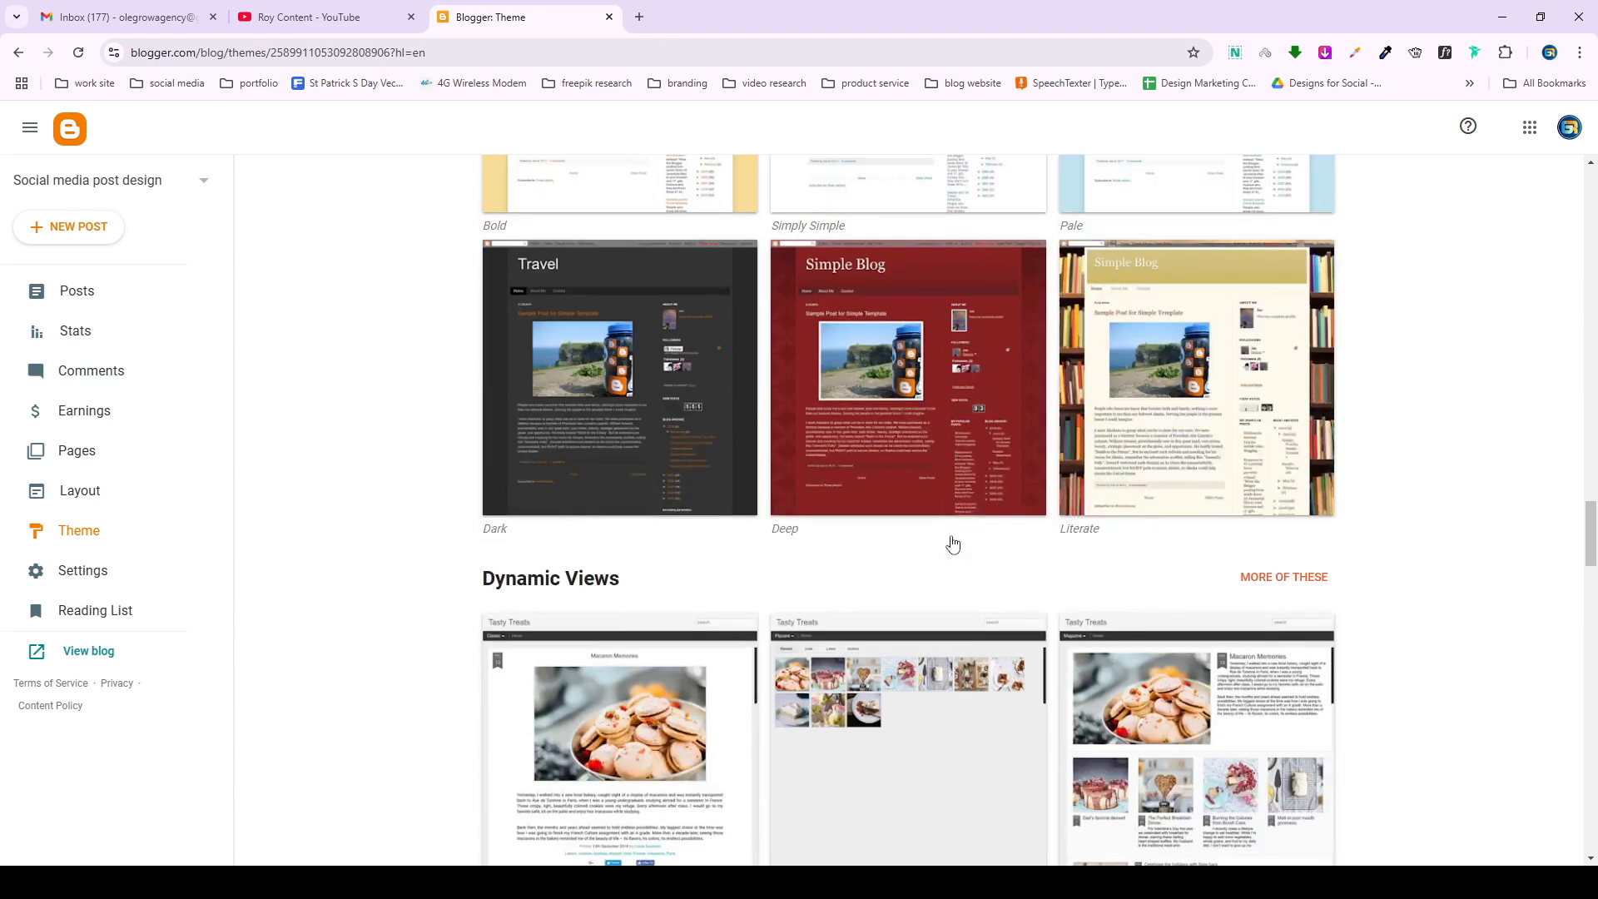
scroll(953, 545, "down", 4)
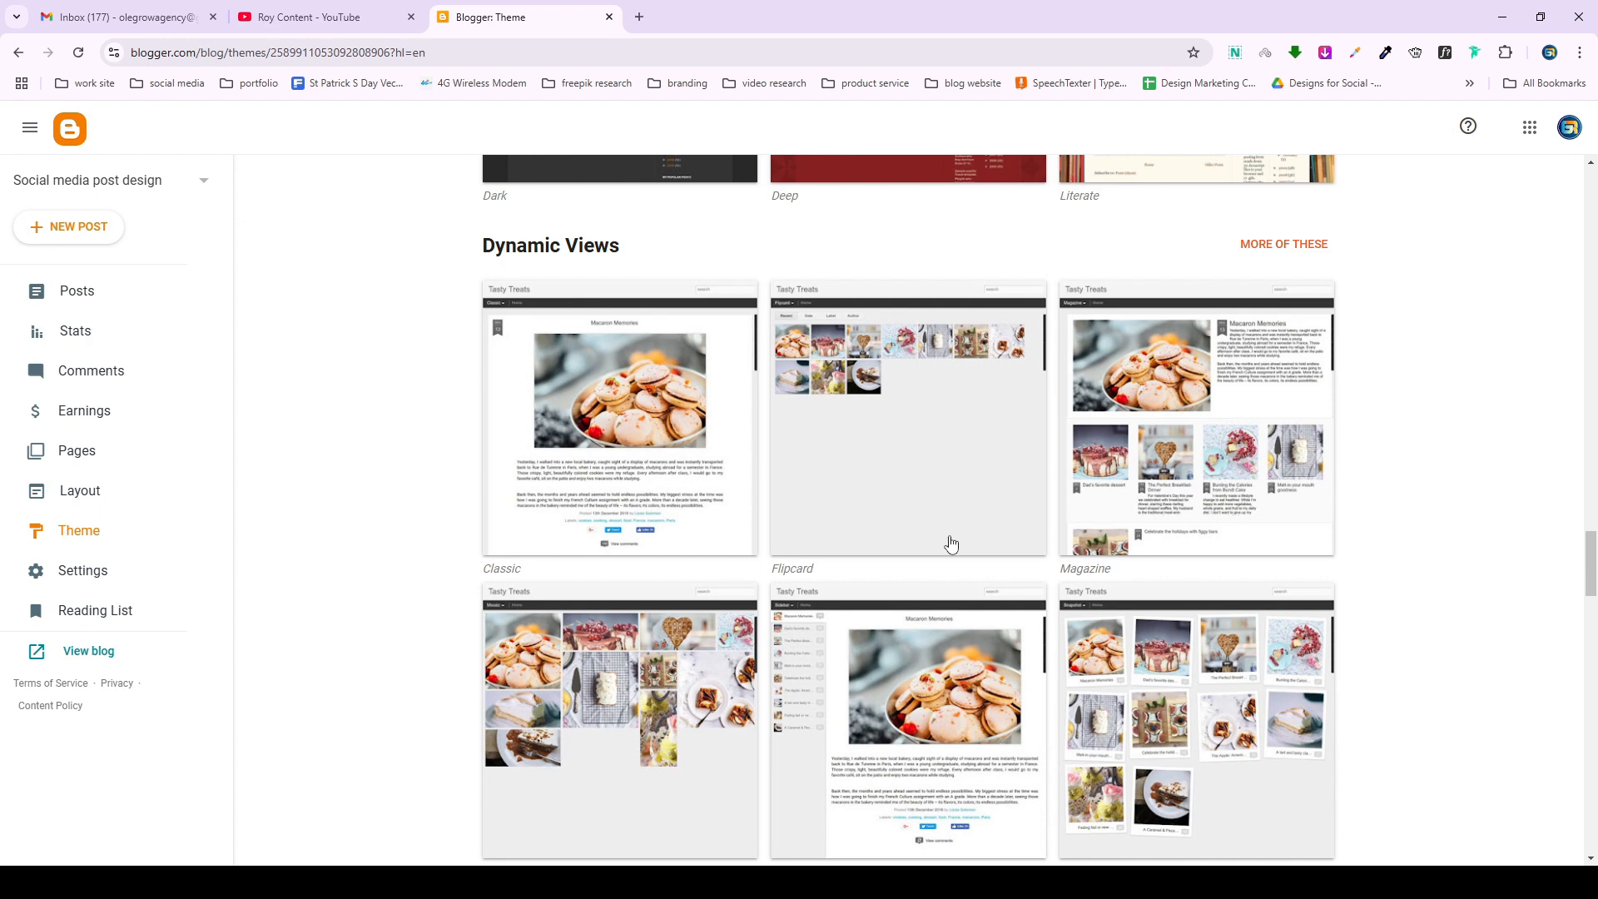
scroll(951, 543, "down", 8)
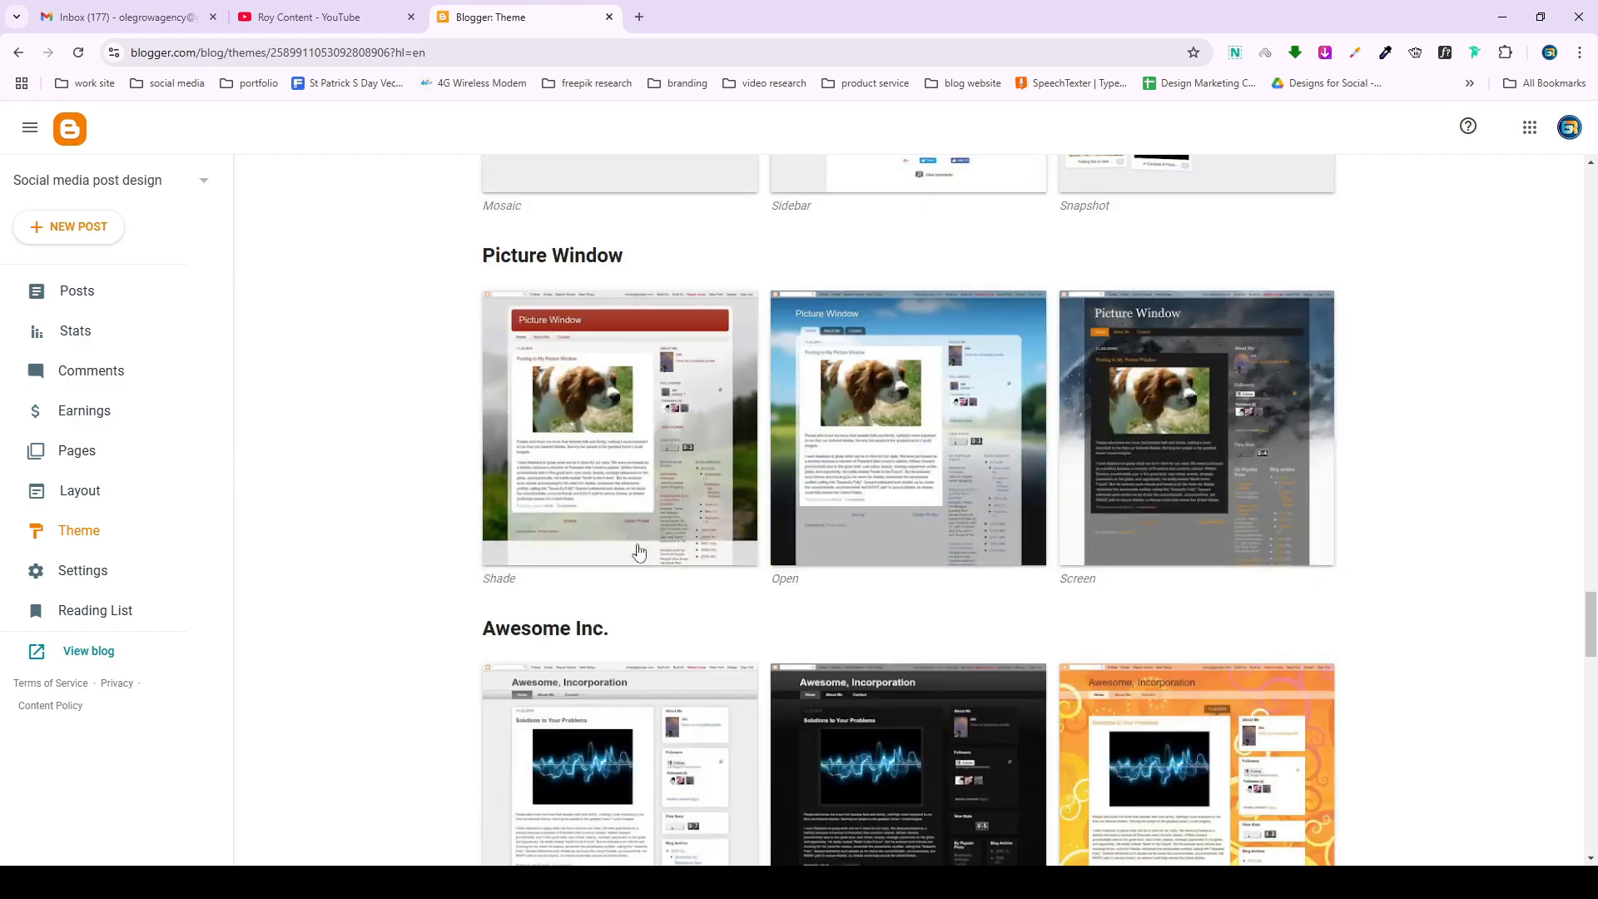
scroll(841, 519, "down", 7)
scroll(841, 520, "up", 3)
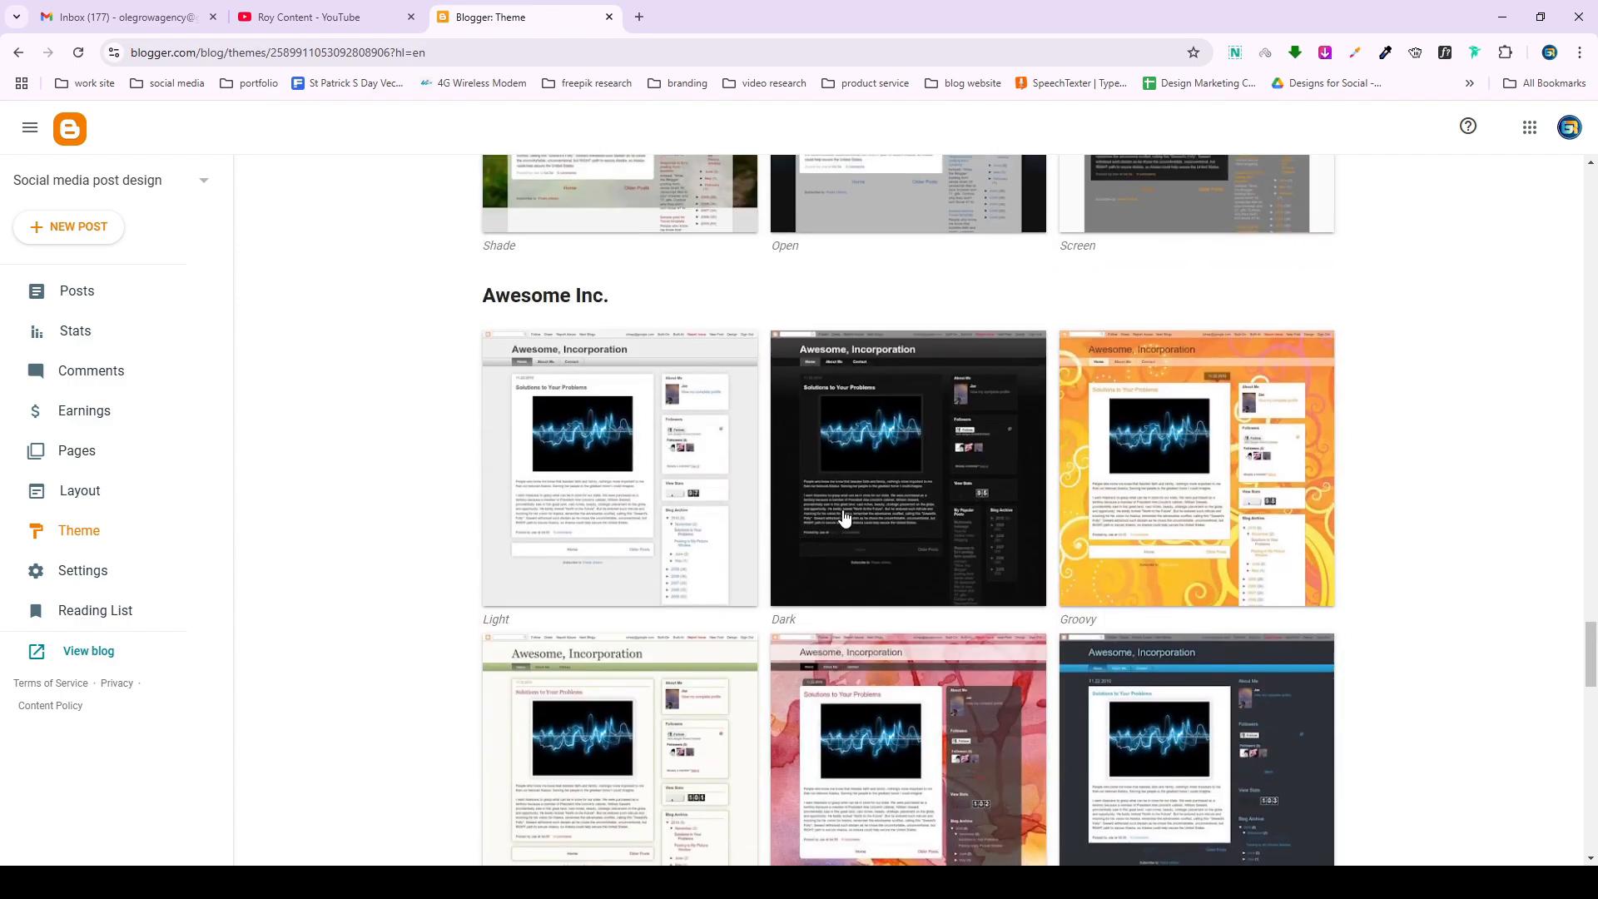
scroll(841, 519, "down", 6)
scroll(838, 520, "down", 11)
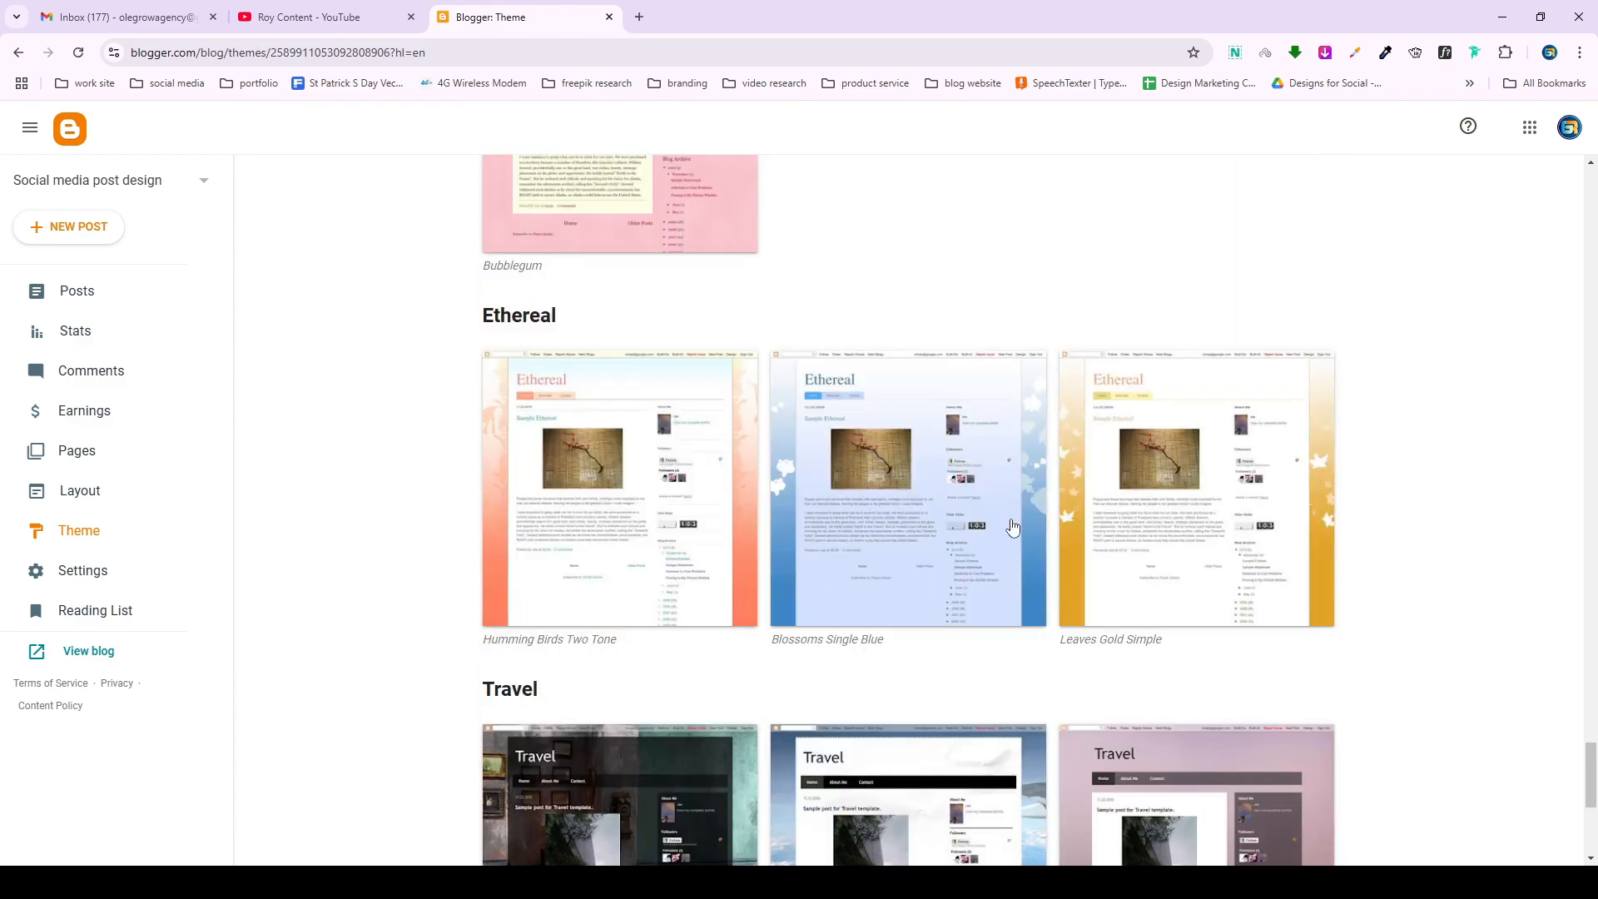
left_click_drag(1595, 768, 1595, 184)
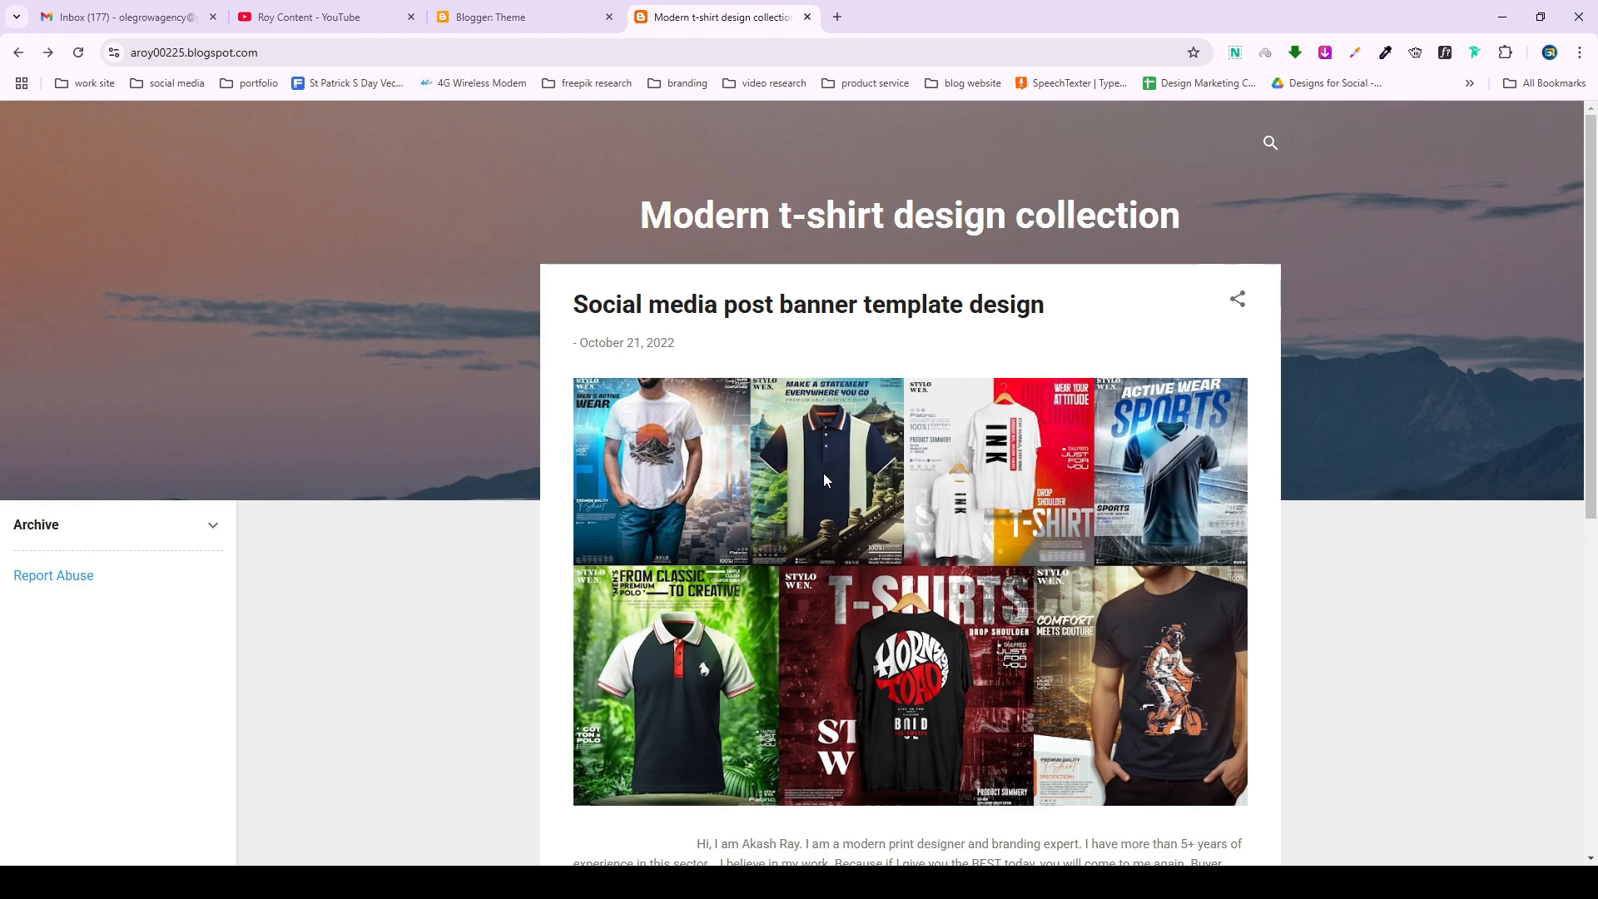
Look through the posts on the "Modern t-shirt design collection" blog, including its older posts, and return to its home page.
scroll(823, 480, "down", 7)
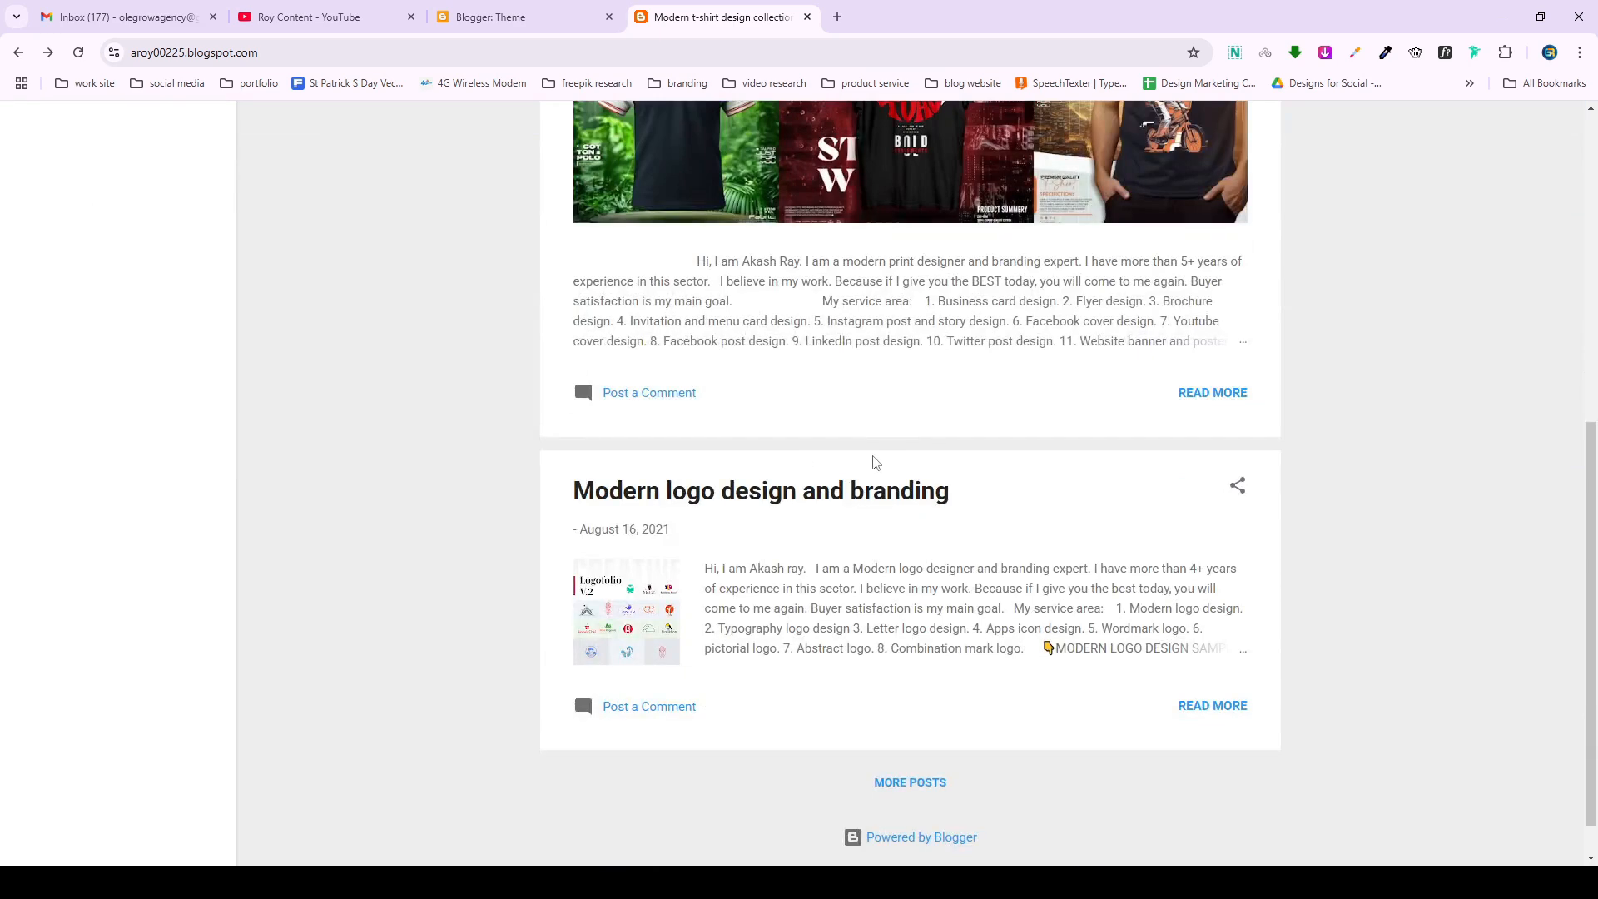
scroll(874, 462, "up", 7)
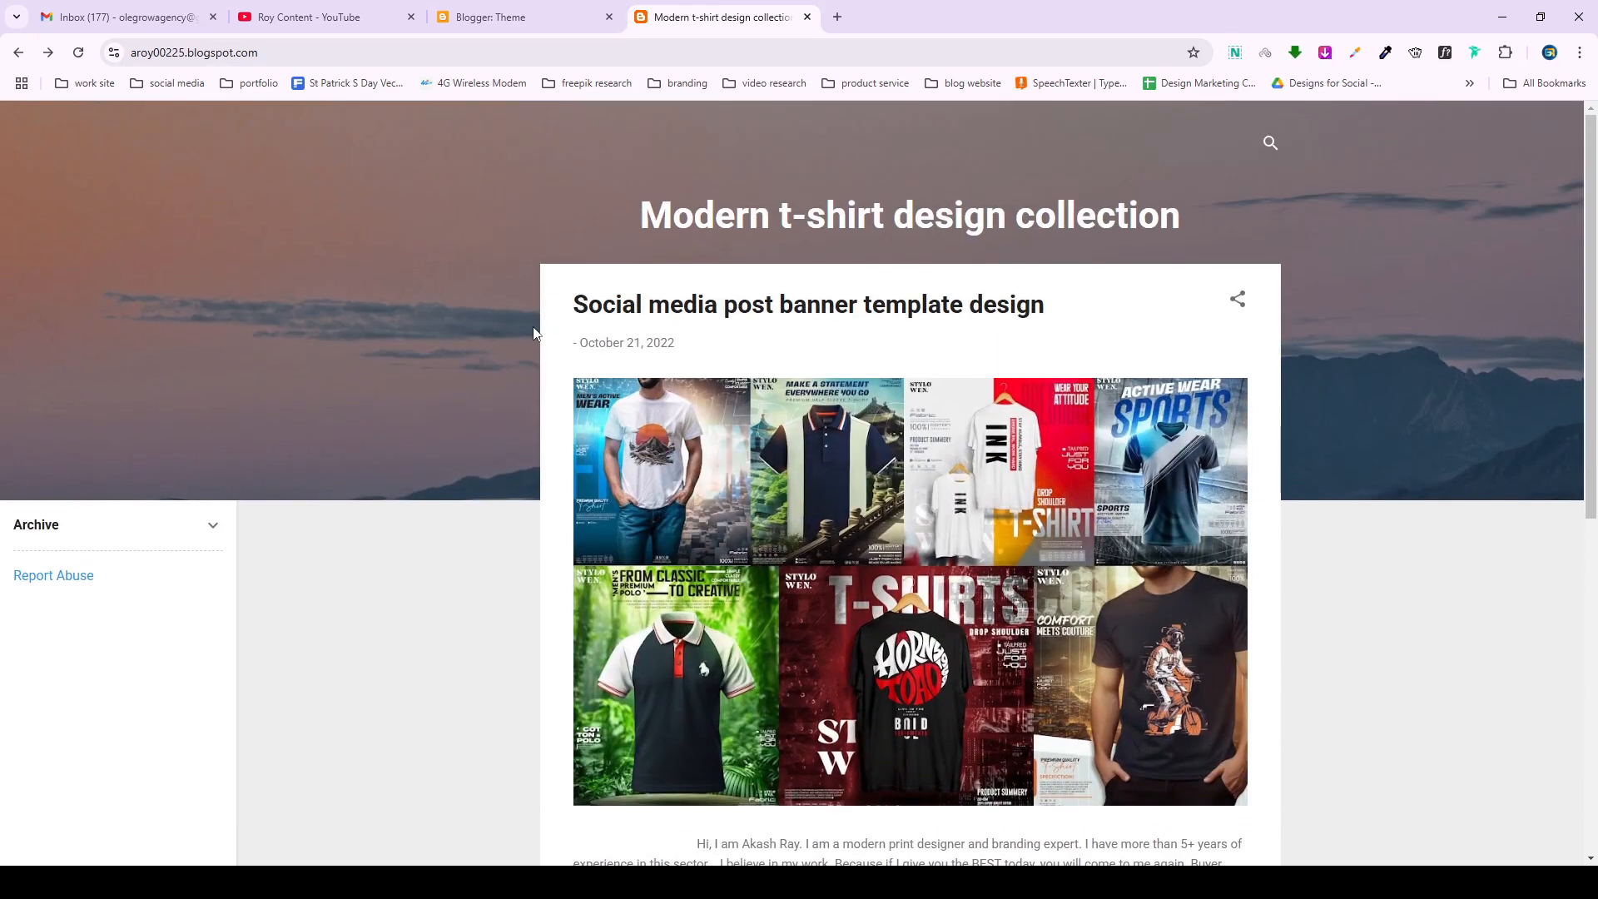
scroll(982, 353, "down", 8)
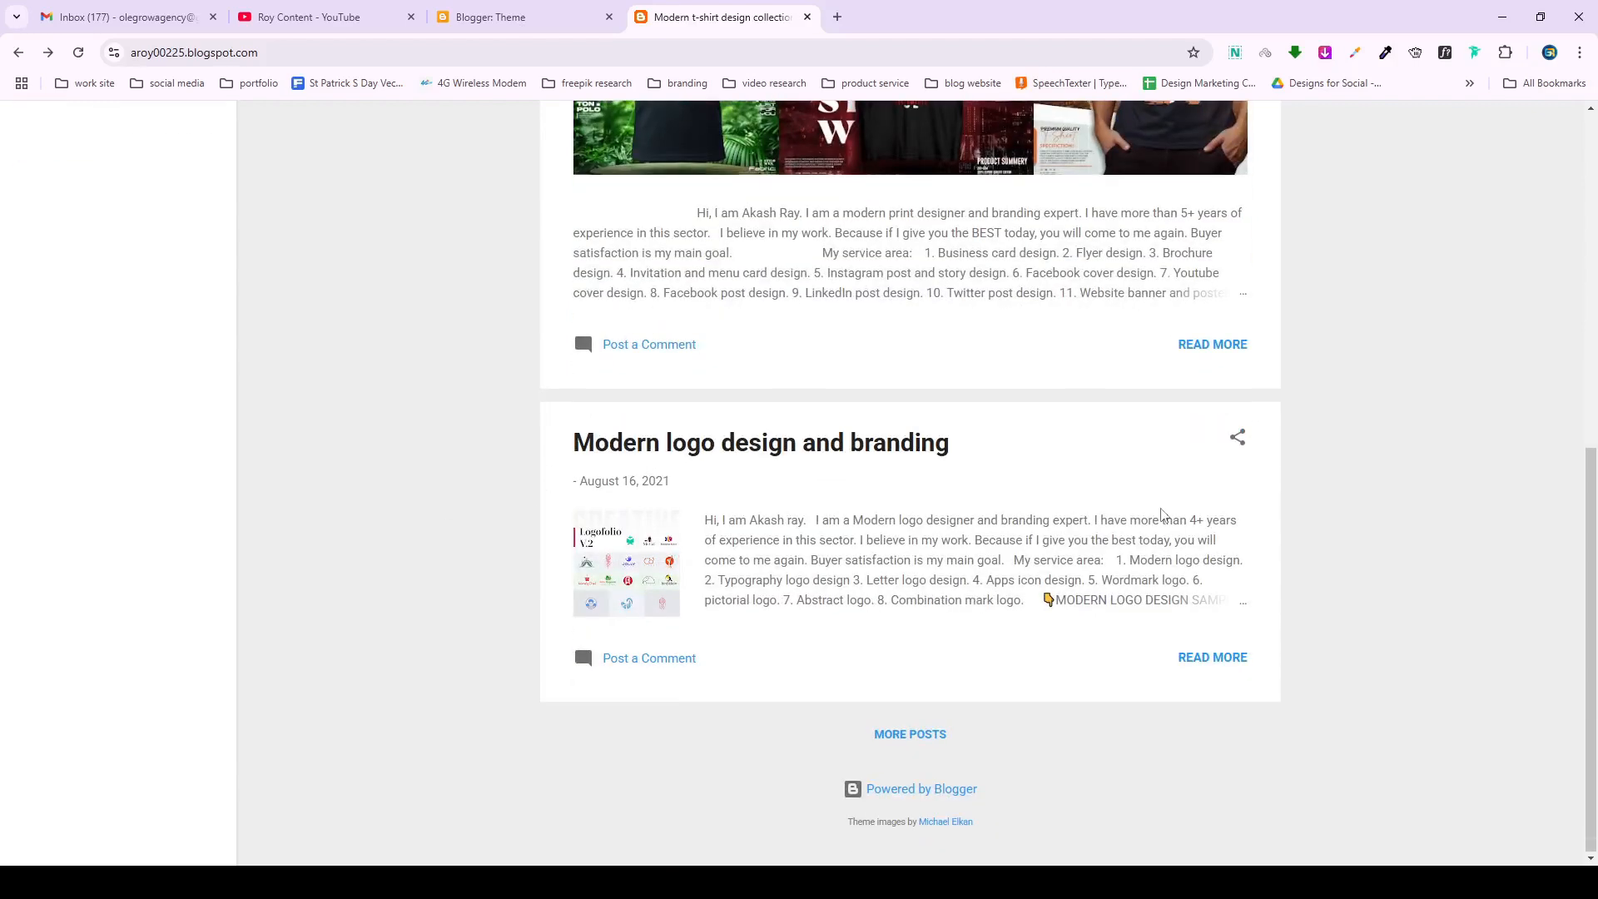
left_click(910, 738)
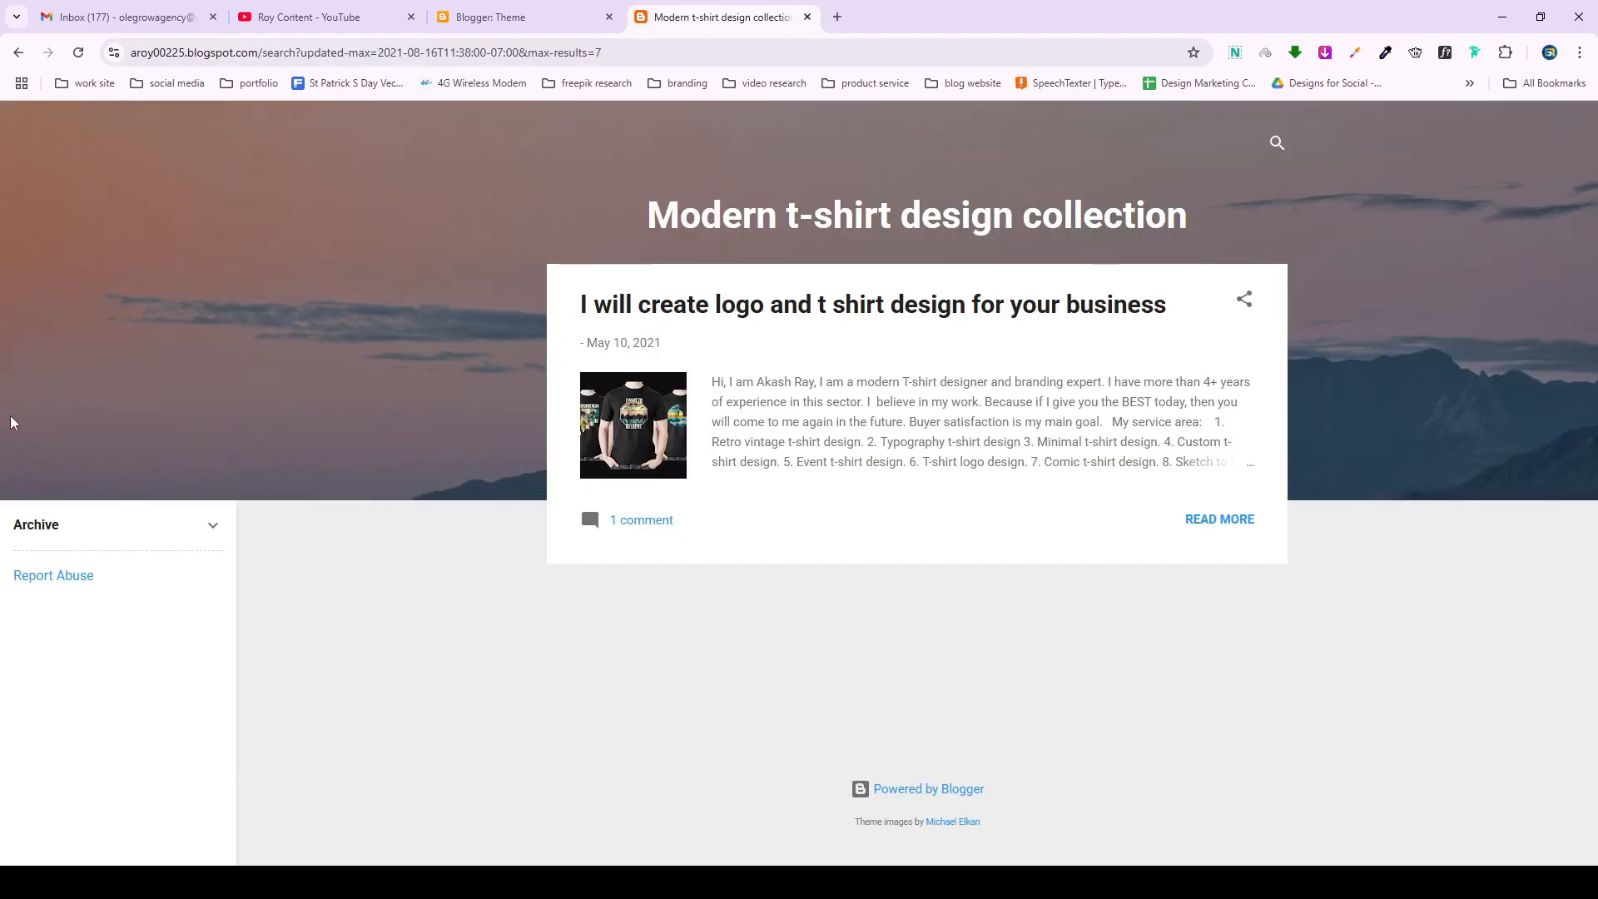
left_click(18, 53)
scroll(851, 553, "up", 10)
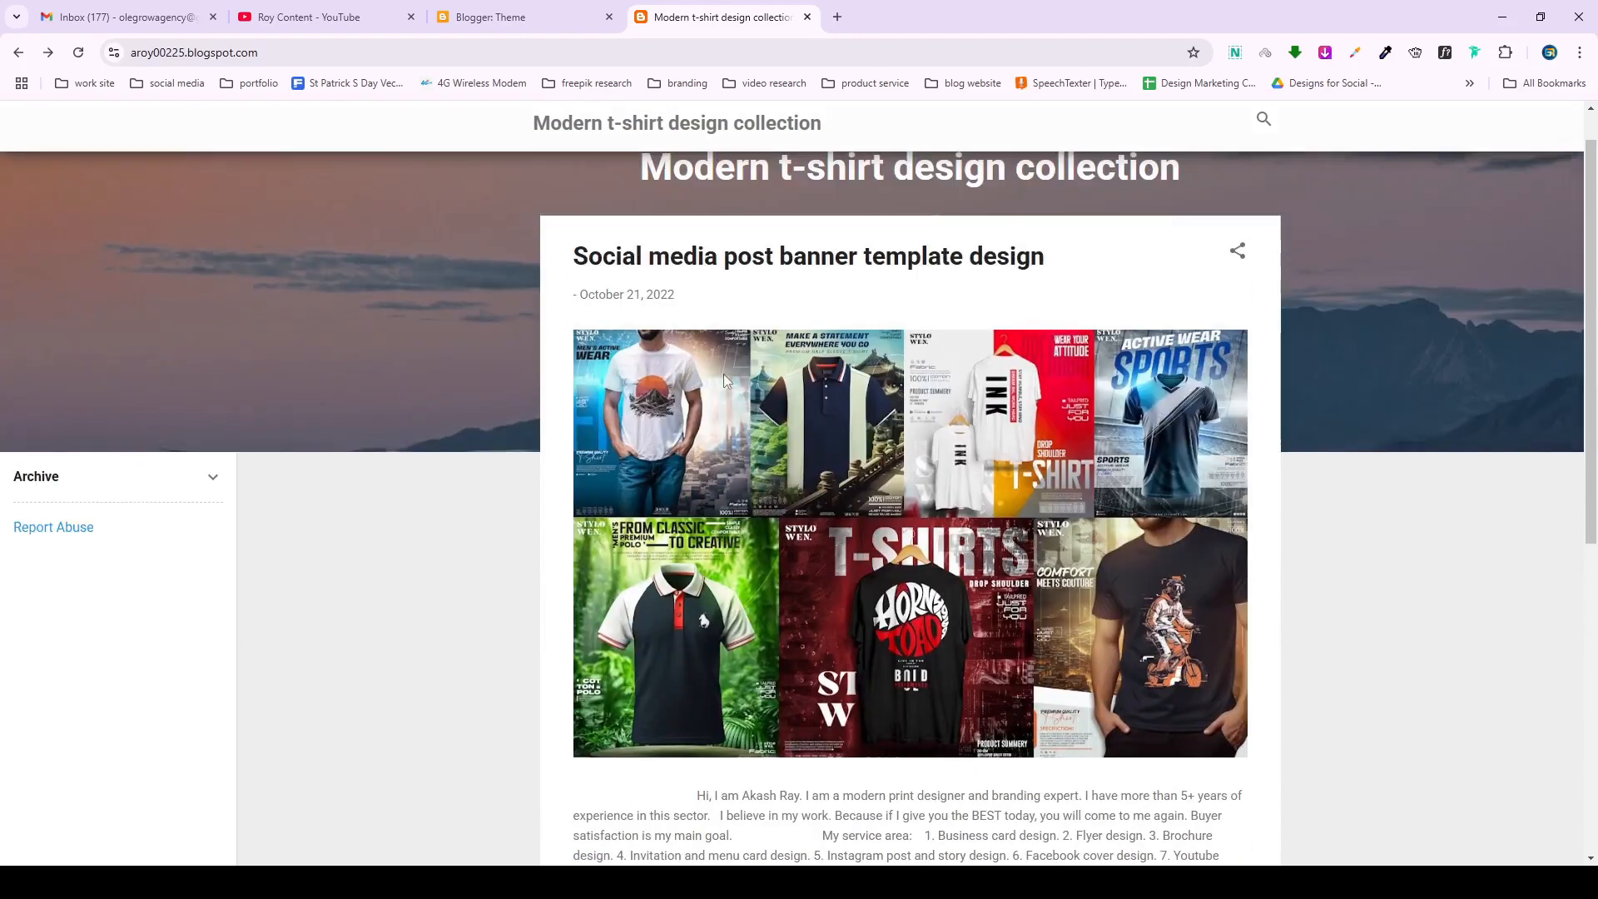
Open the "Social media post banner template design" post and examine its introduction, service list and design images.
left_click(764, 263)
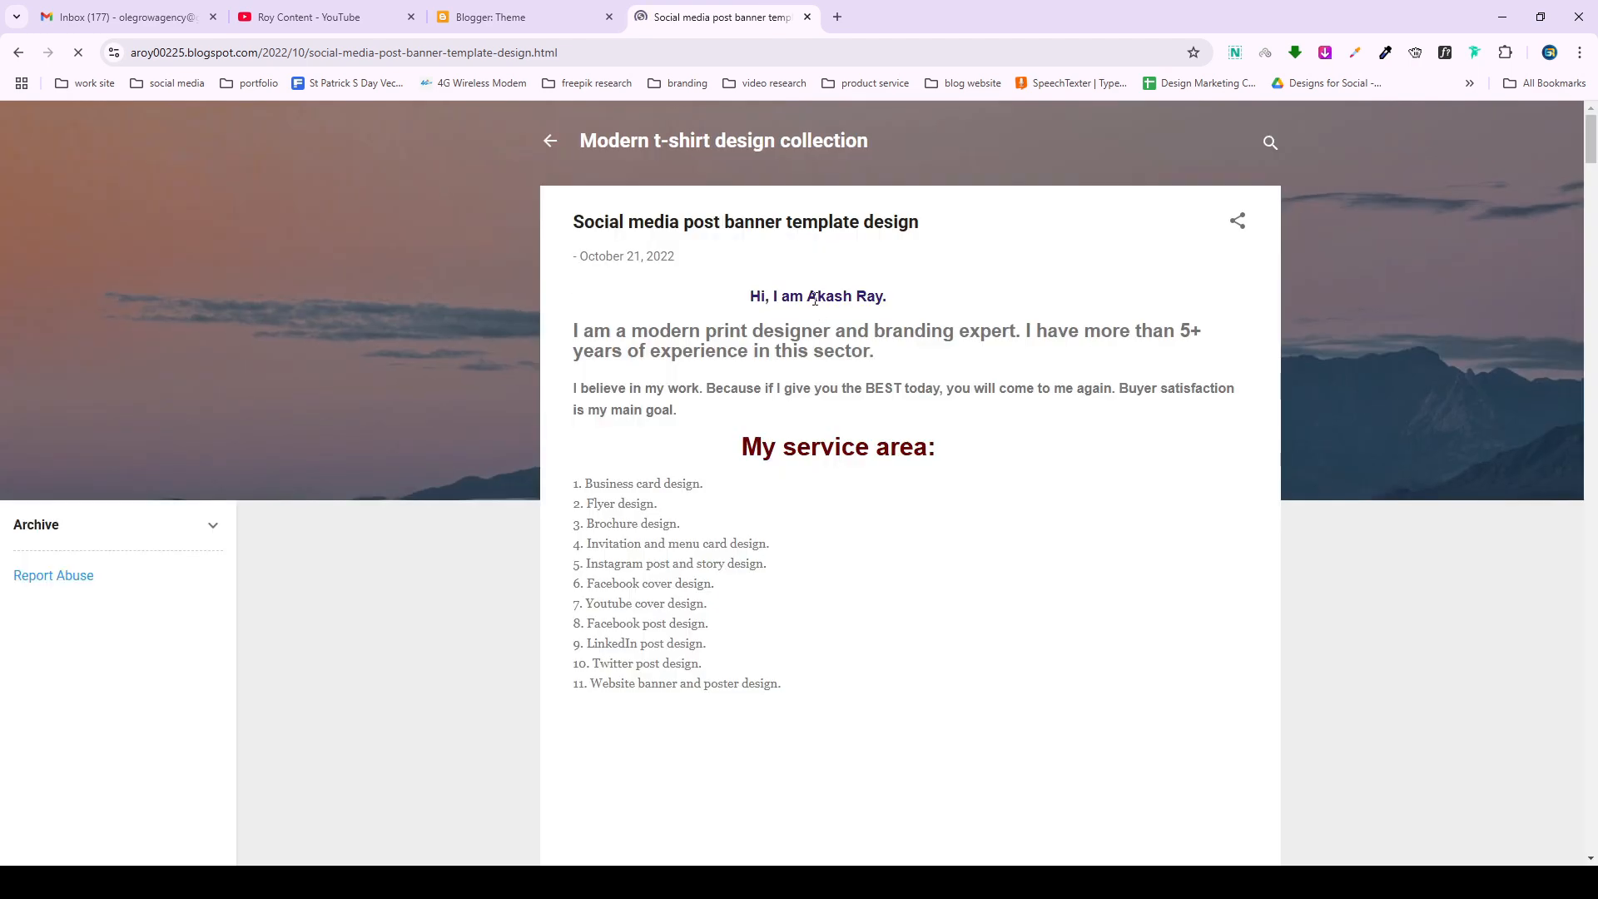
left_click_drag(806, 296, 957, 301)
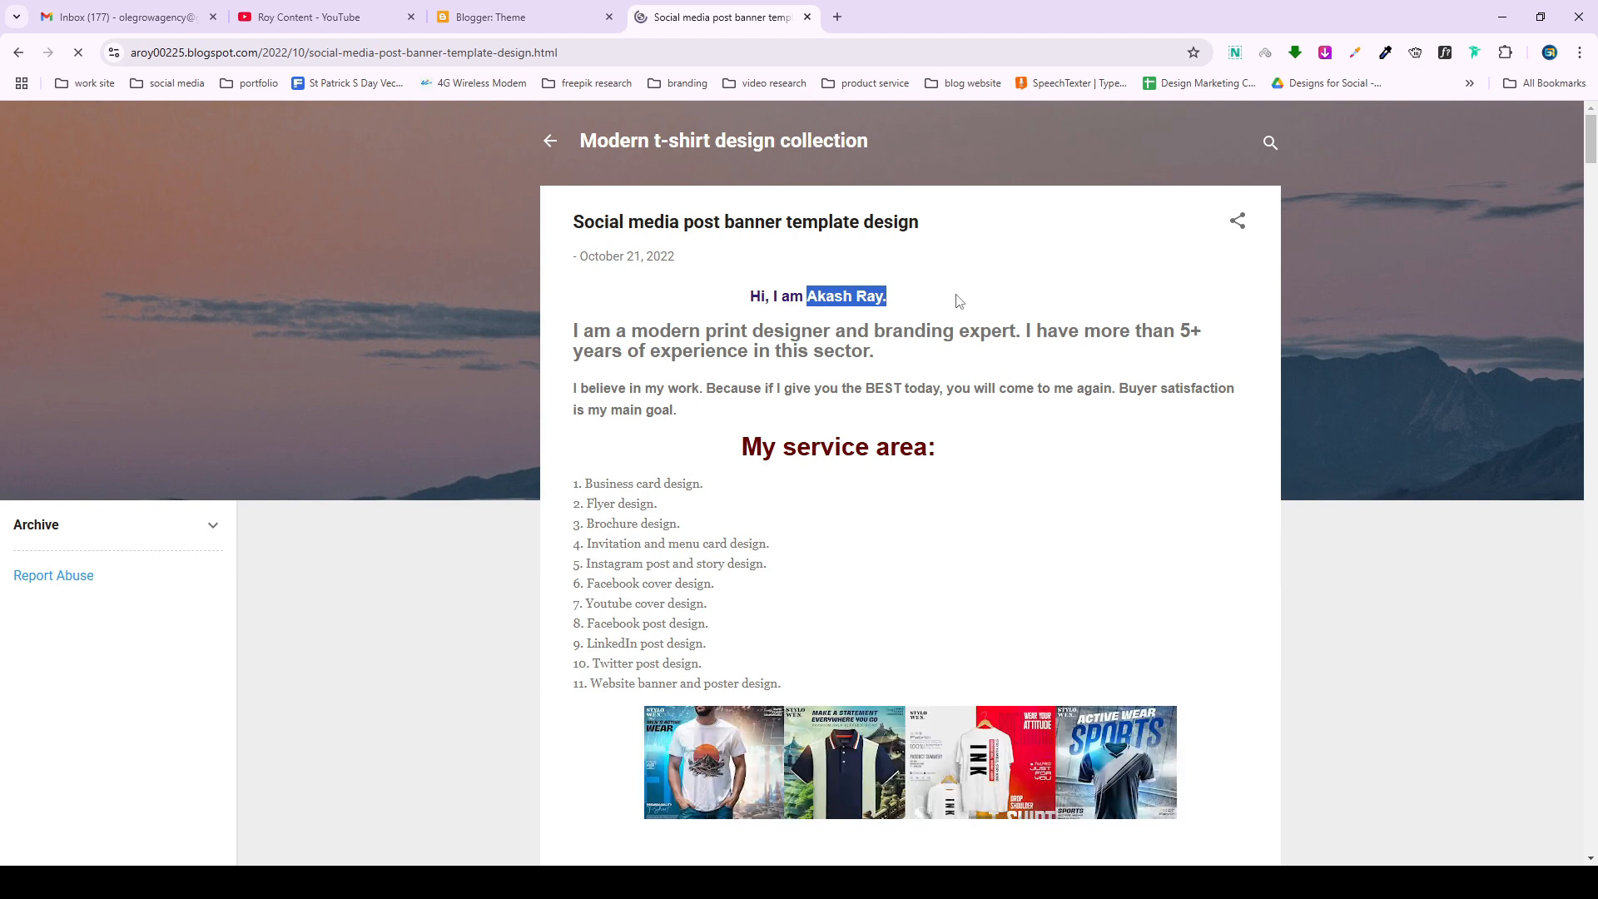
left_click(573, 334)
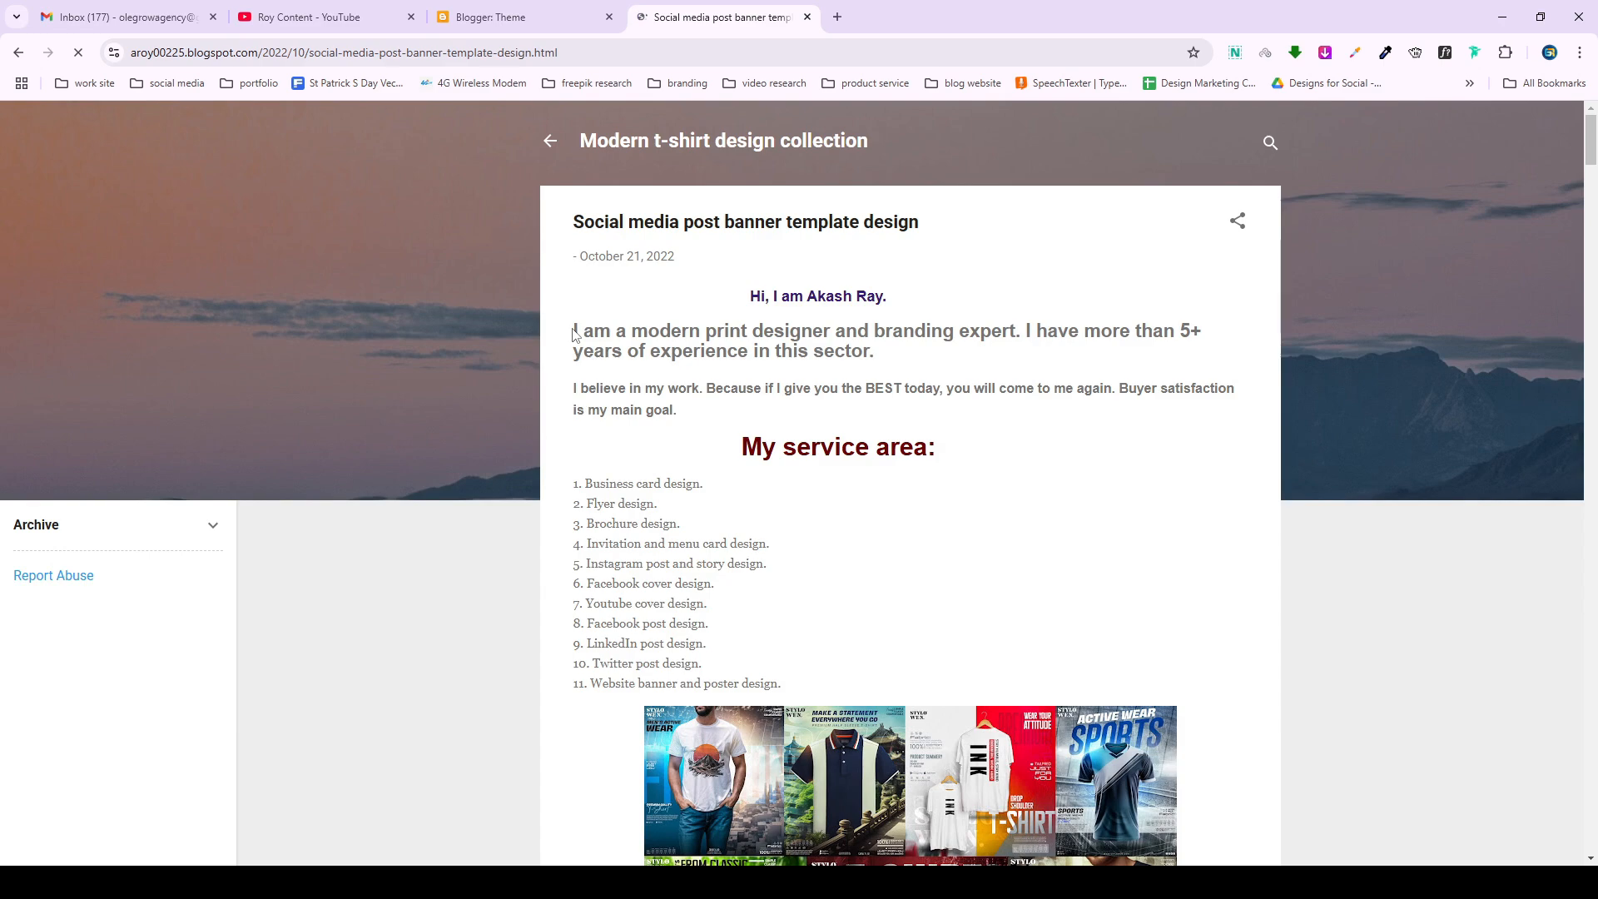
left_click_drag(574, 479, 866, 674)
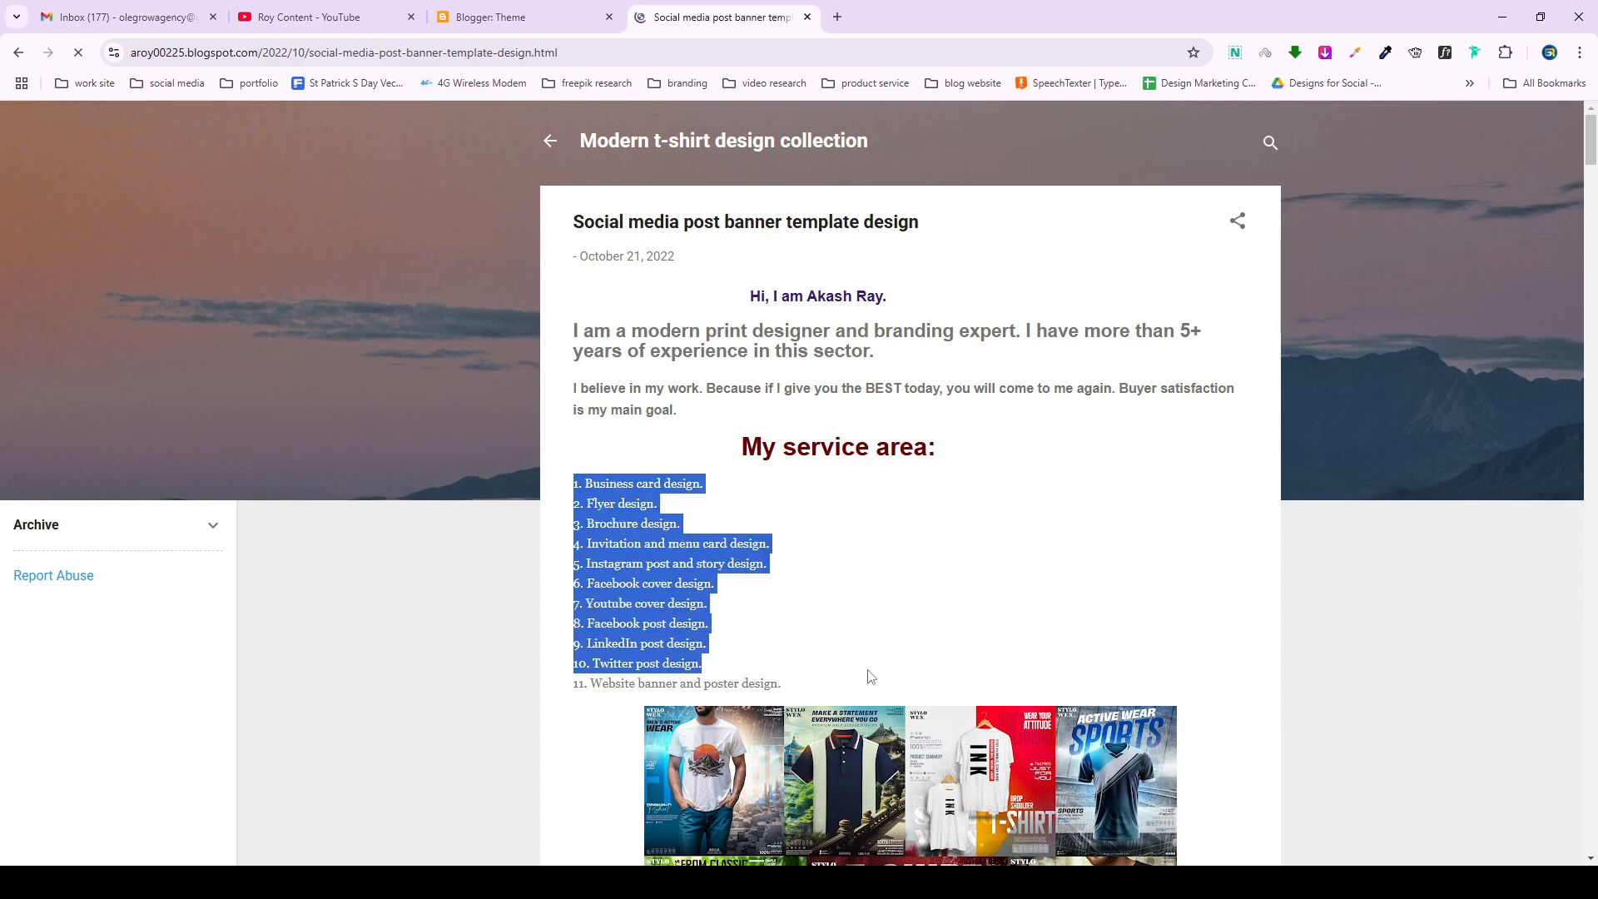
left_click(868, 593)
scroll(873, 561, "down", 20)
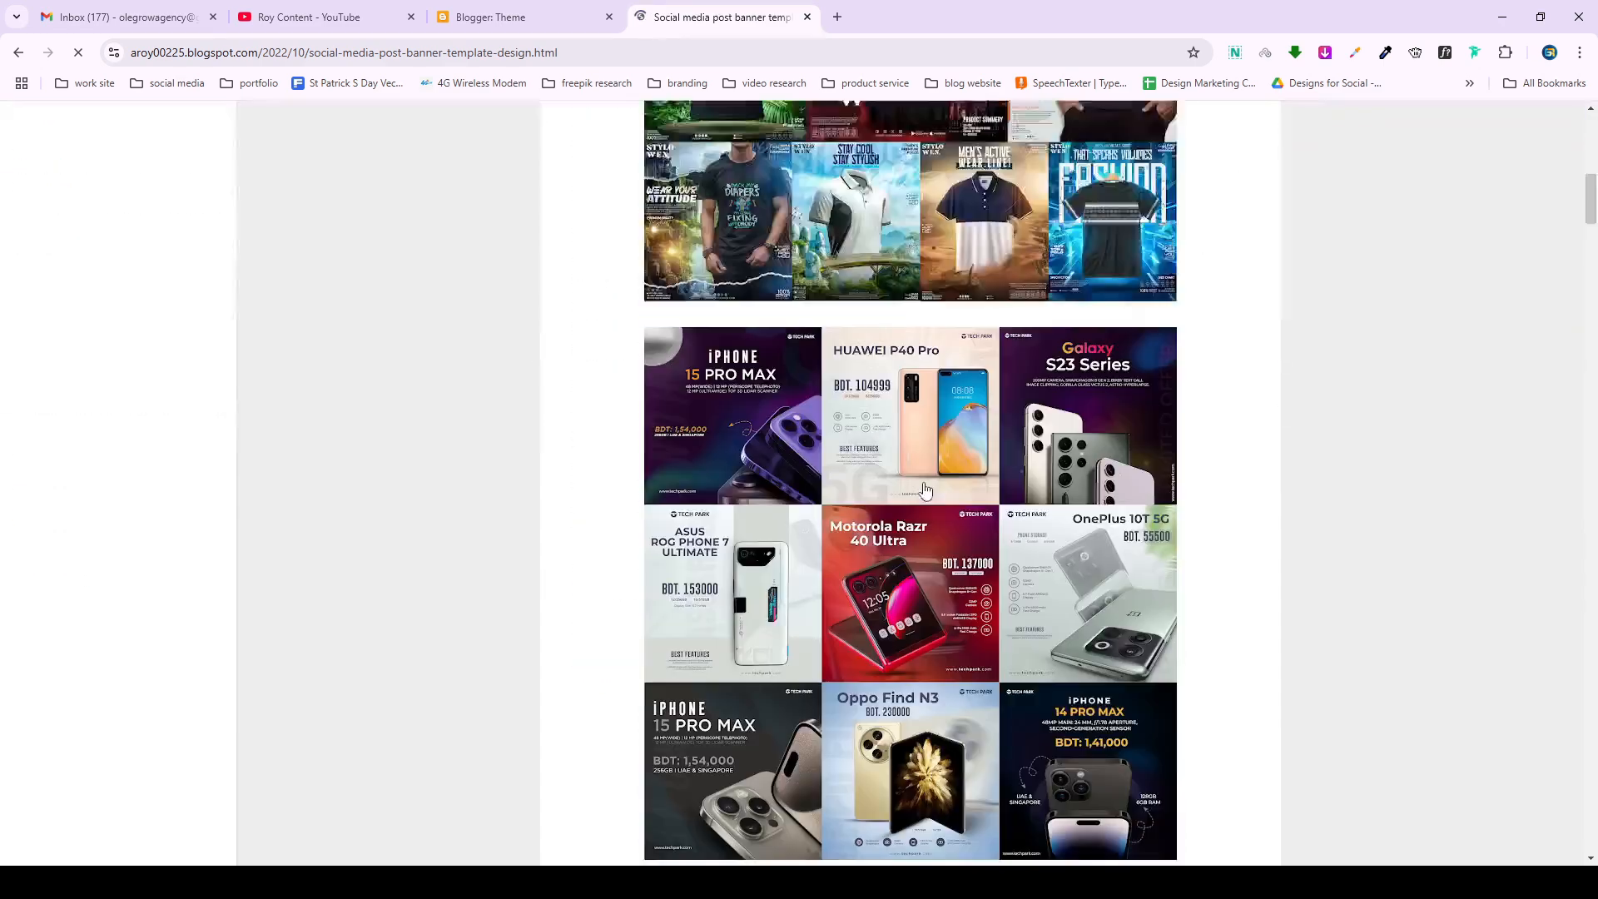
Review the design images in the reference post and highlight the post's web address.
scroll(924, 489, "down", 9)
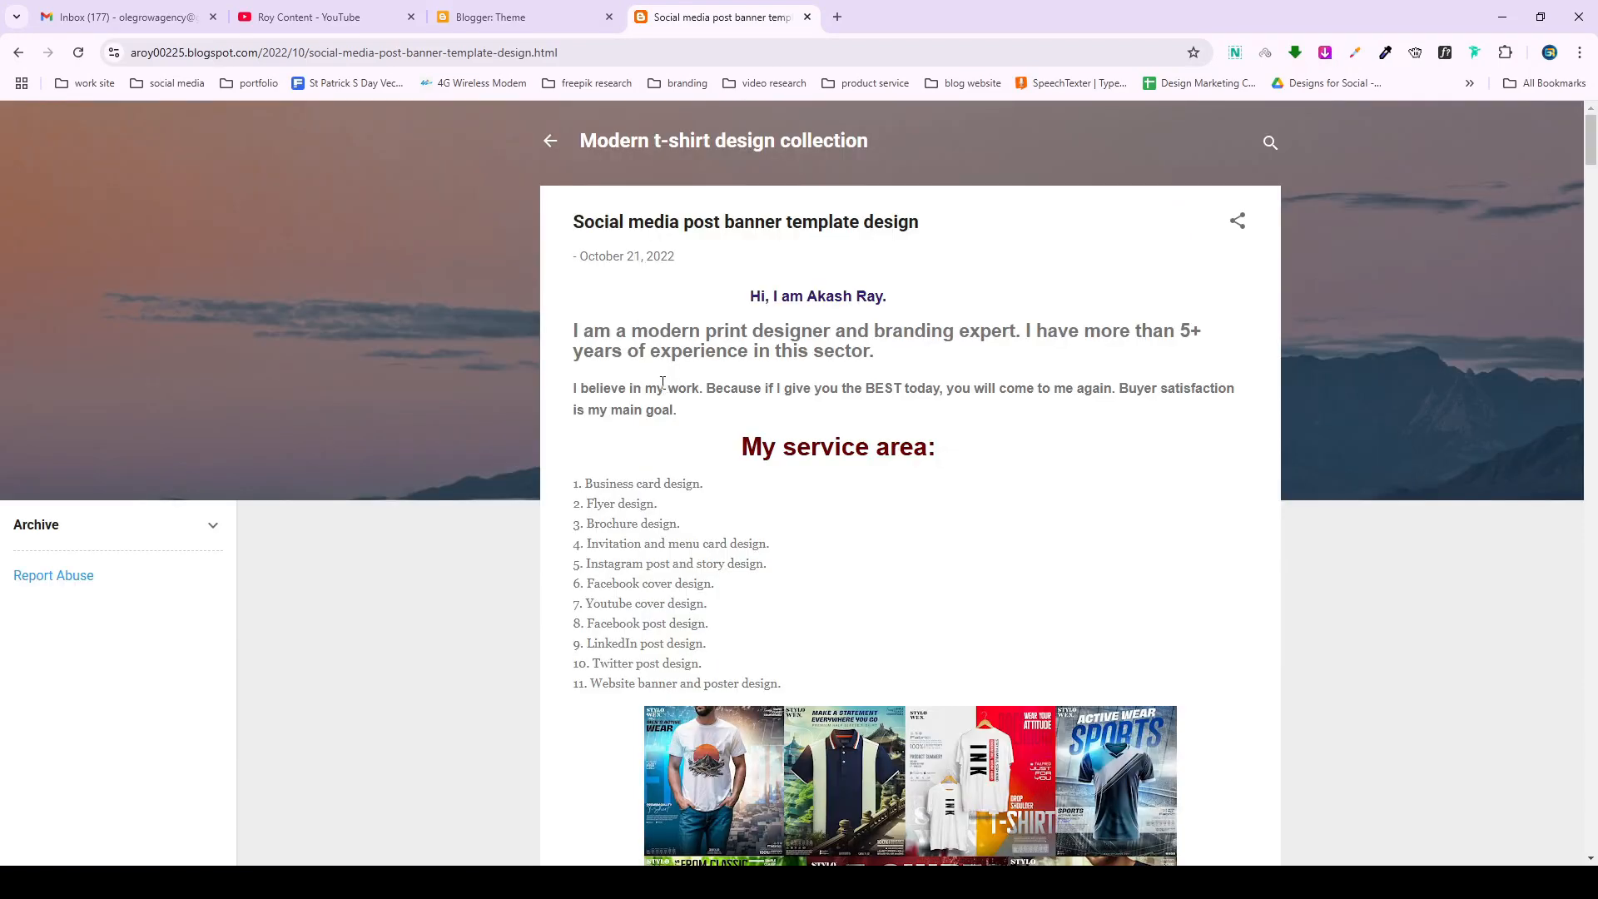
key("ctrl+l")
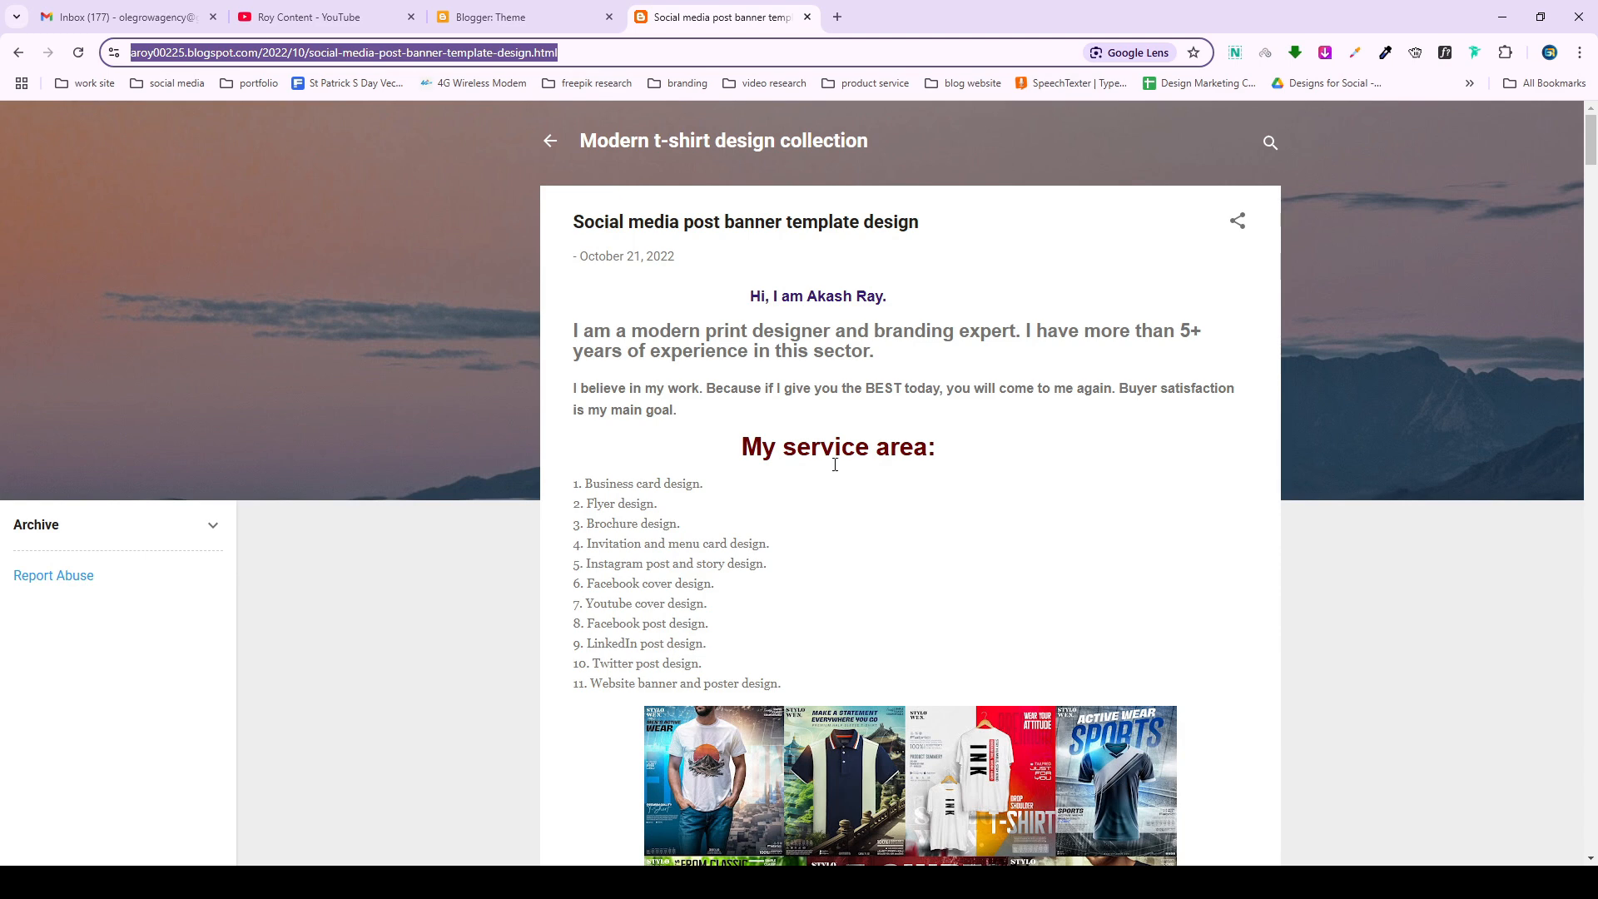
scroll(895, 495, "down", 5)
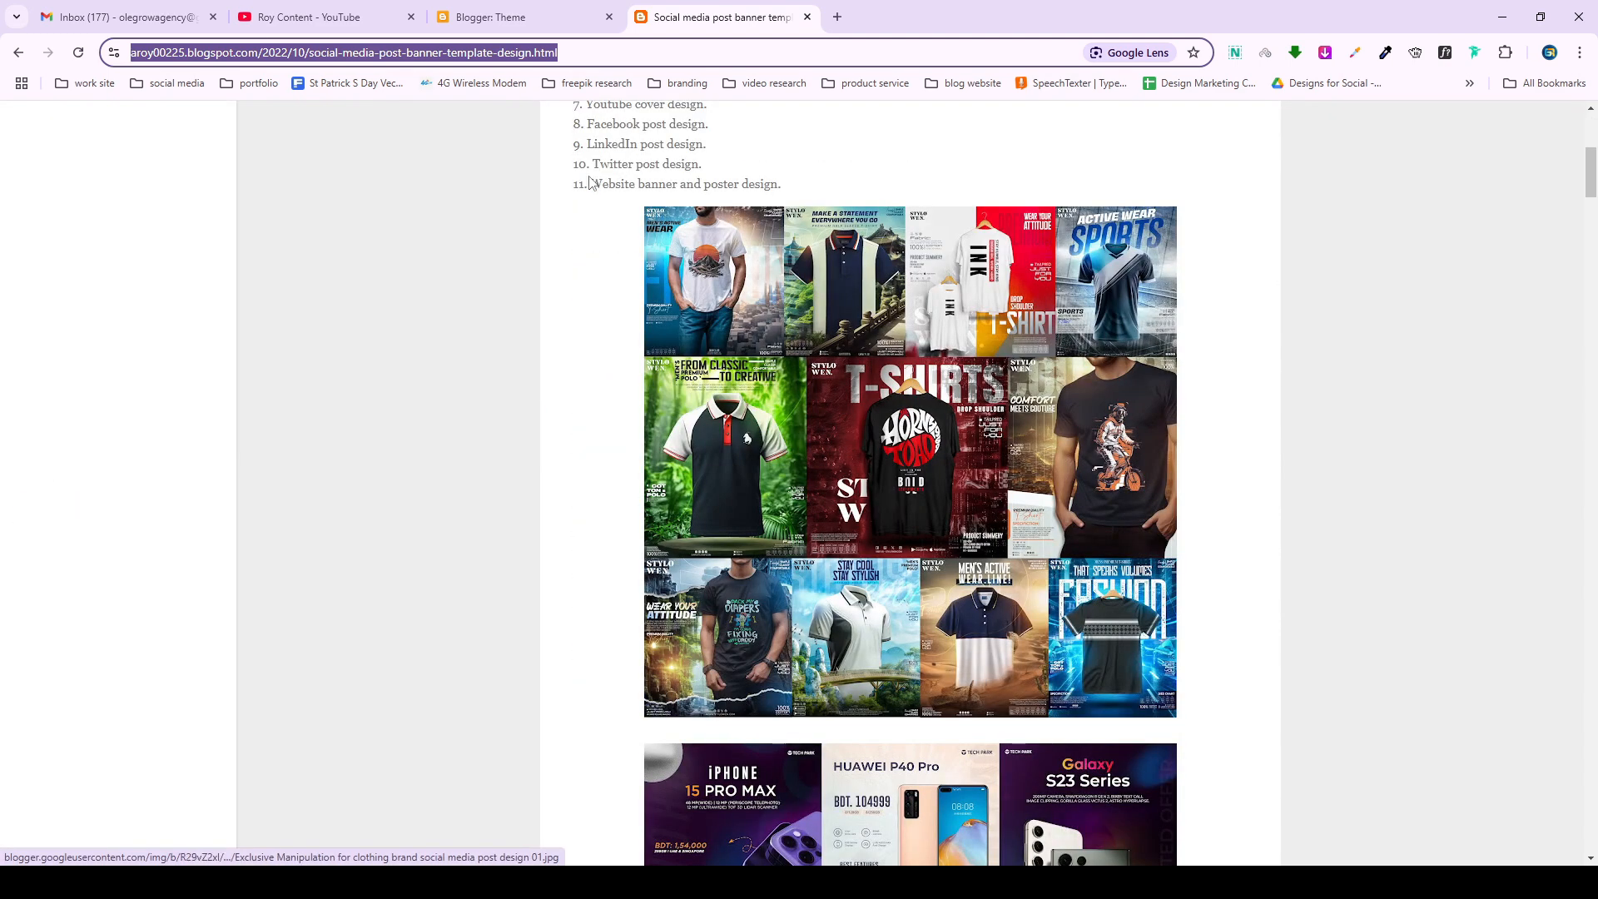
Return to the new blog's theme gallery and apply the Contempo Pink theme.
left_click(532, 17)
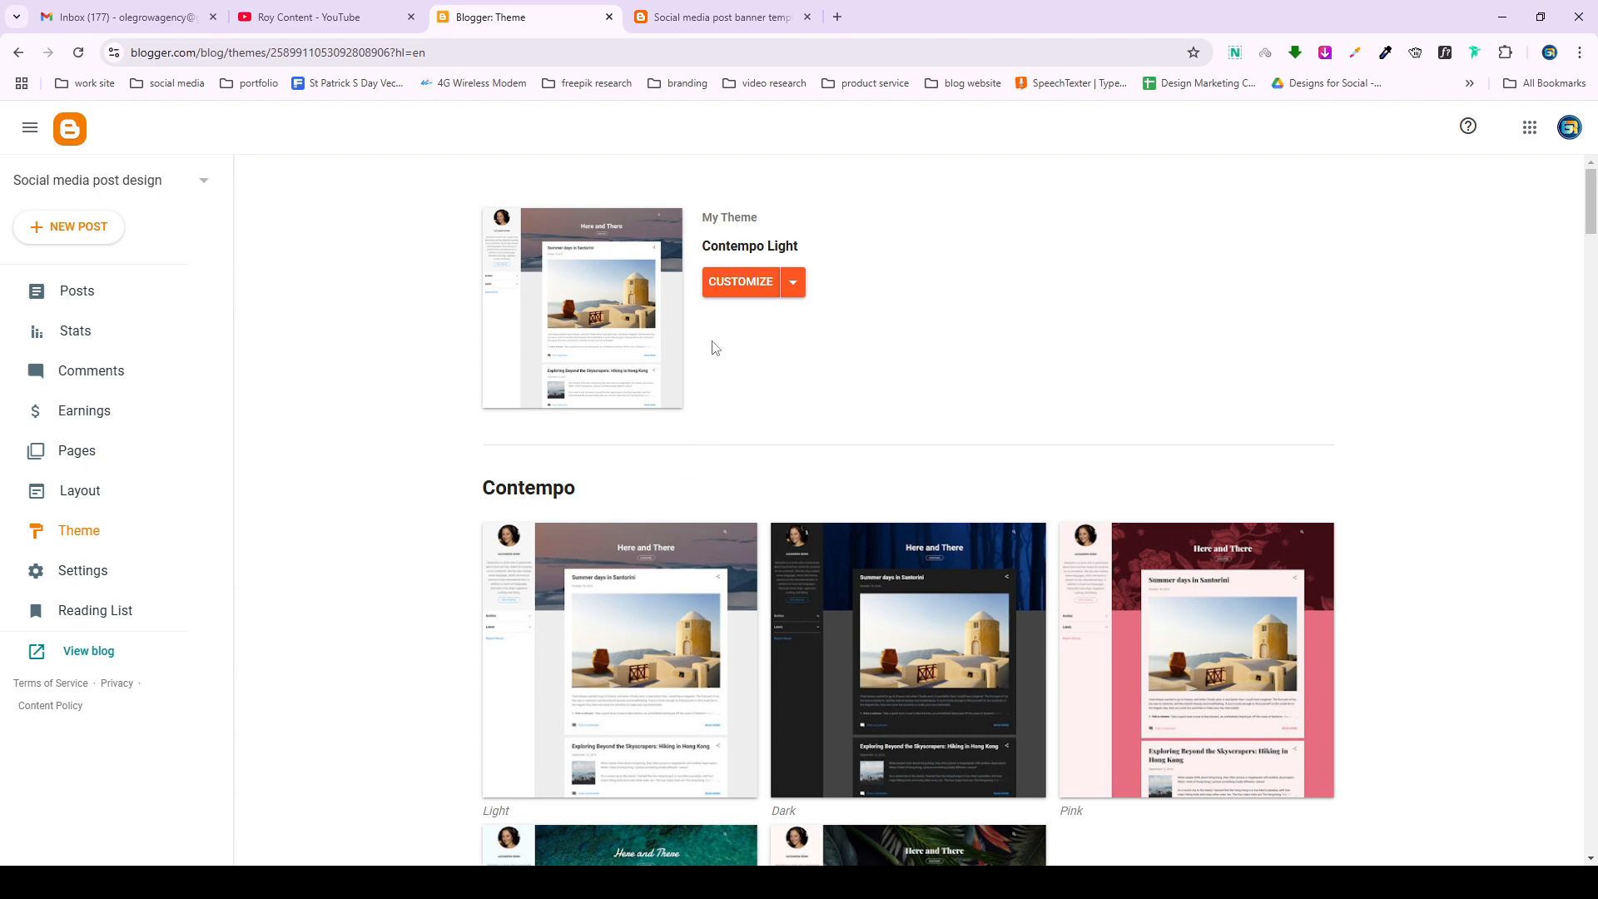
scroll(690, 433, "down", 4)
scroll(678, 485, "down", 2)
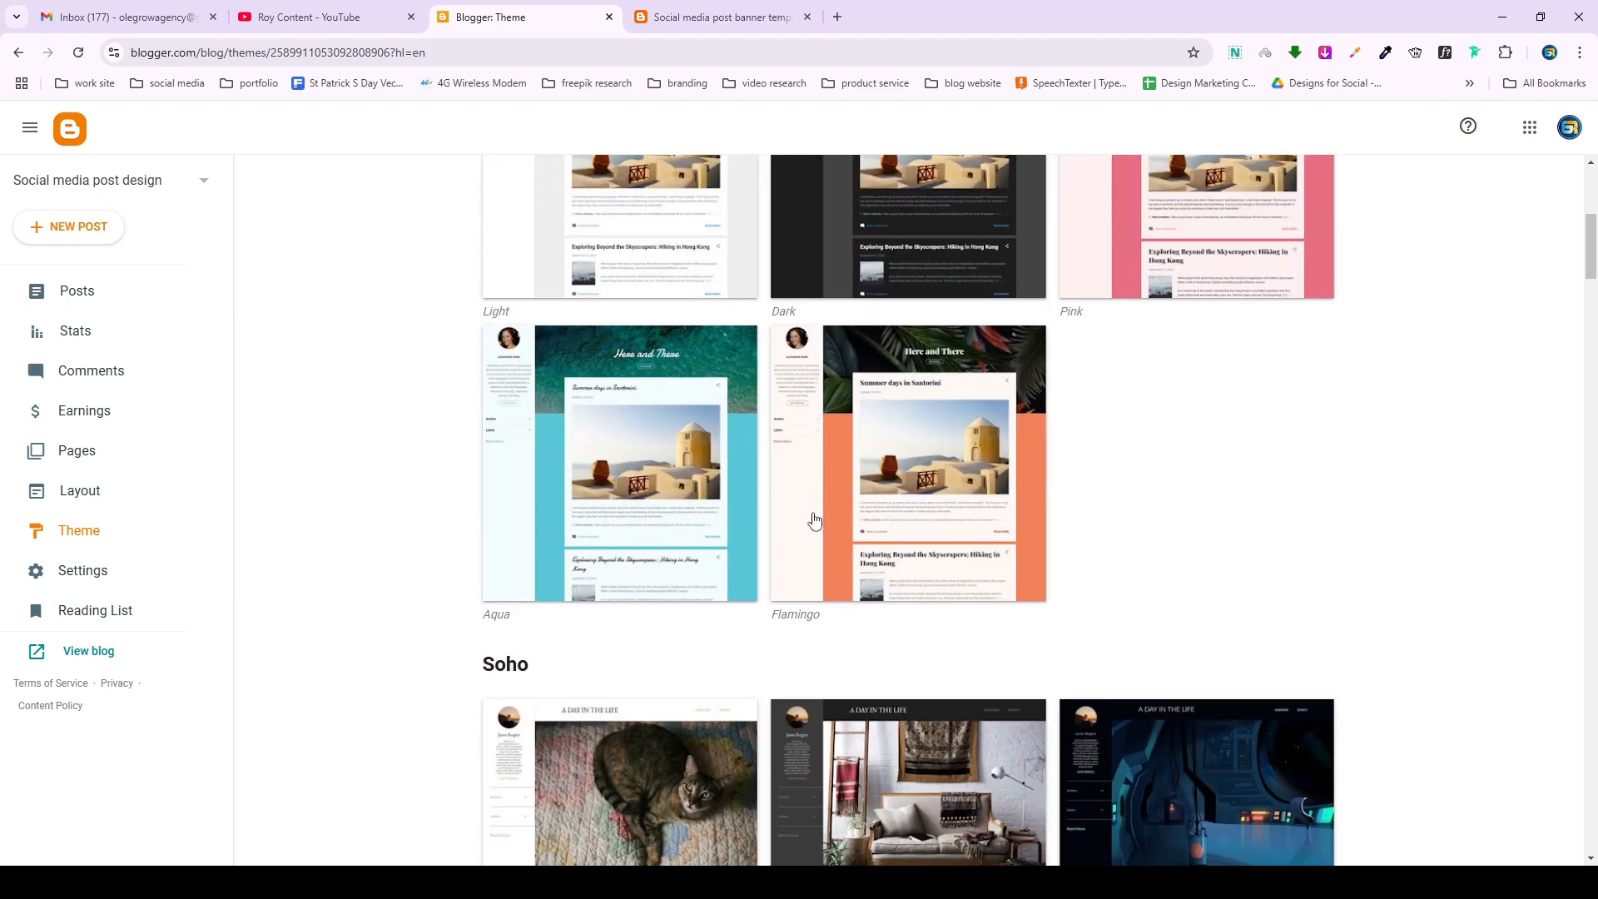
scroll(767, 460, "down", 4)
scroll(766, 461, "up", 7)
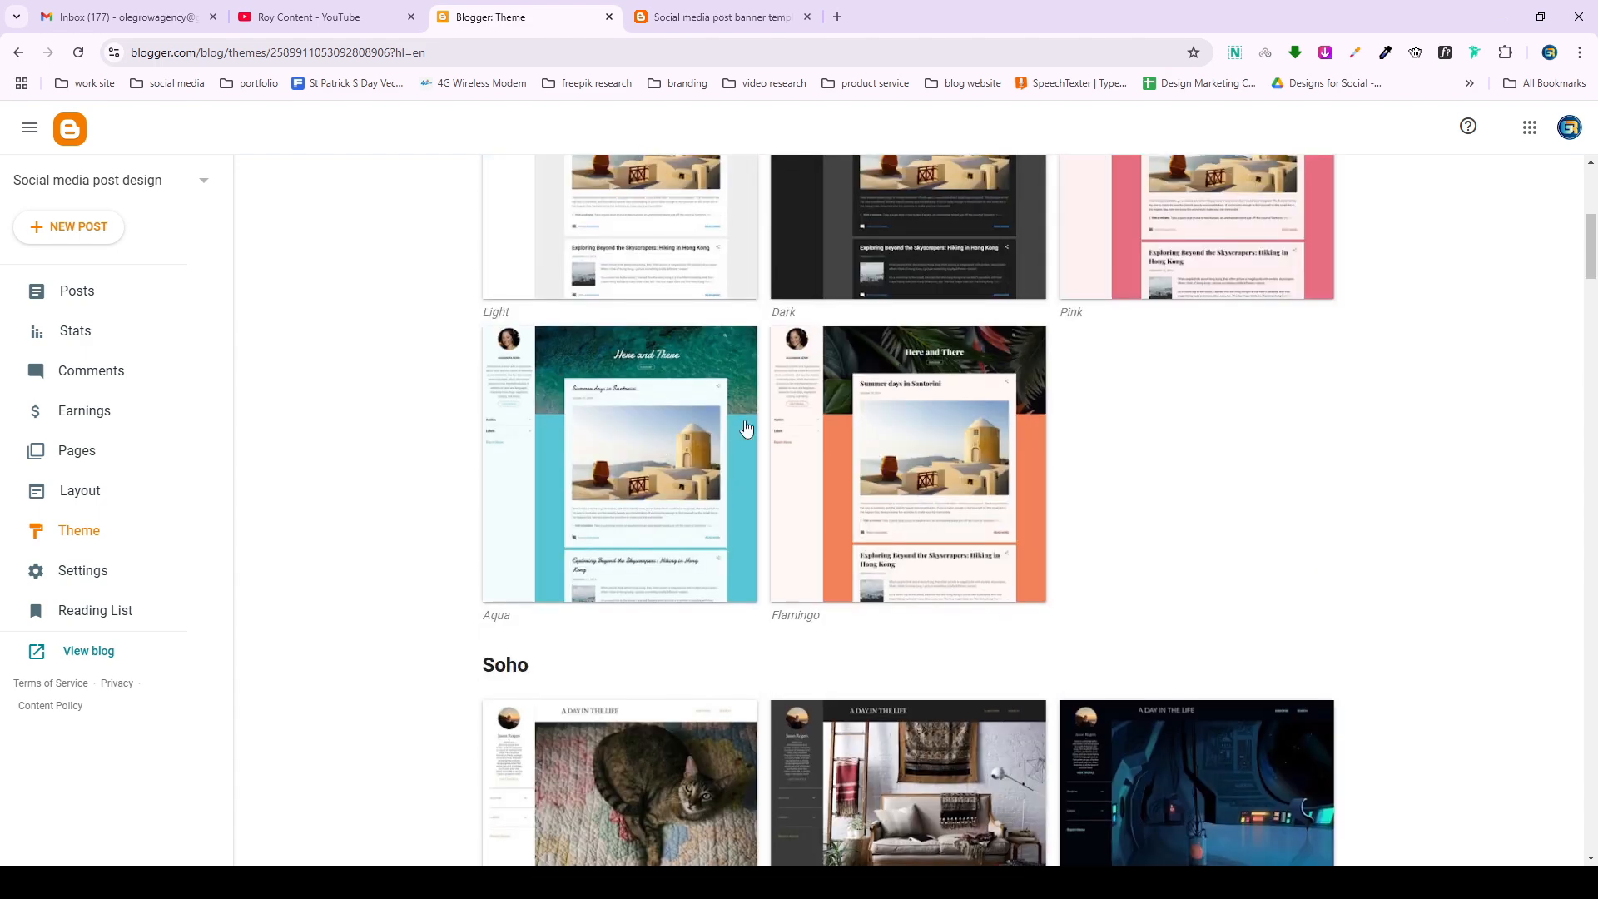
left_click(1204, 445)
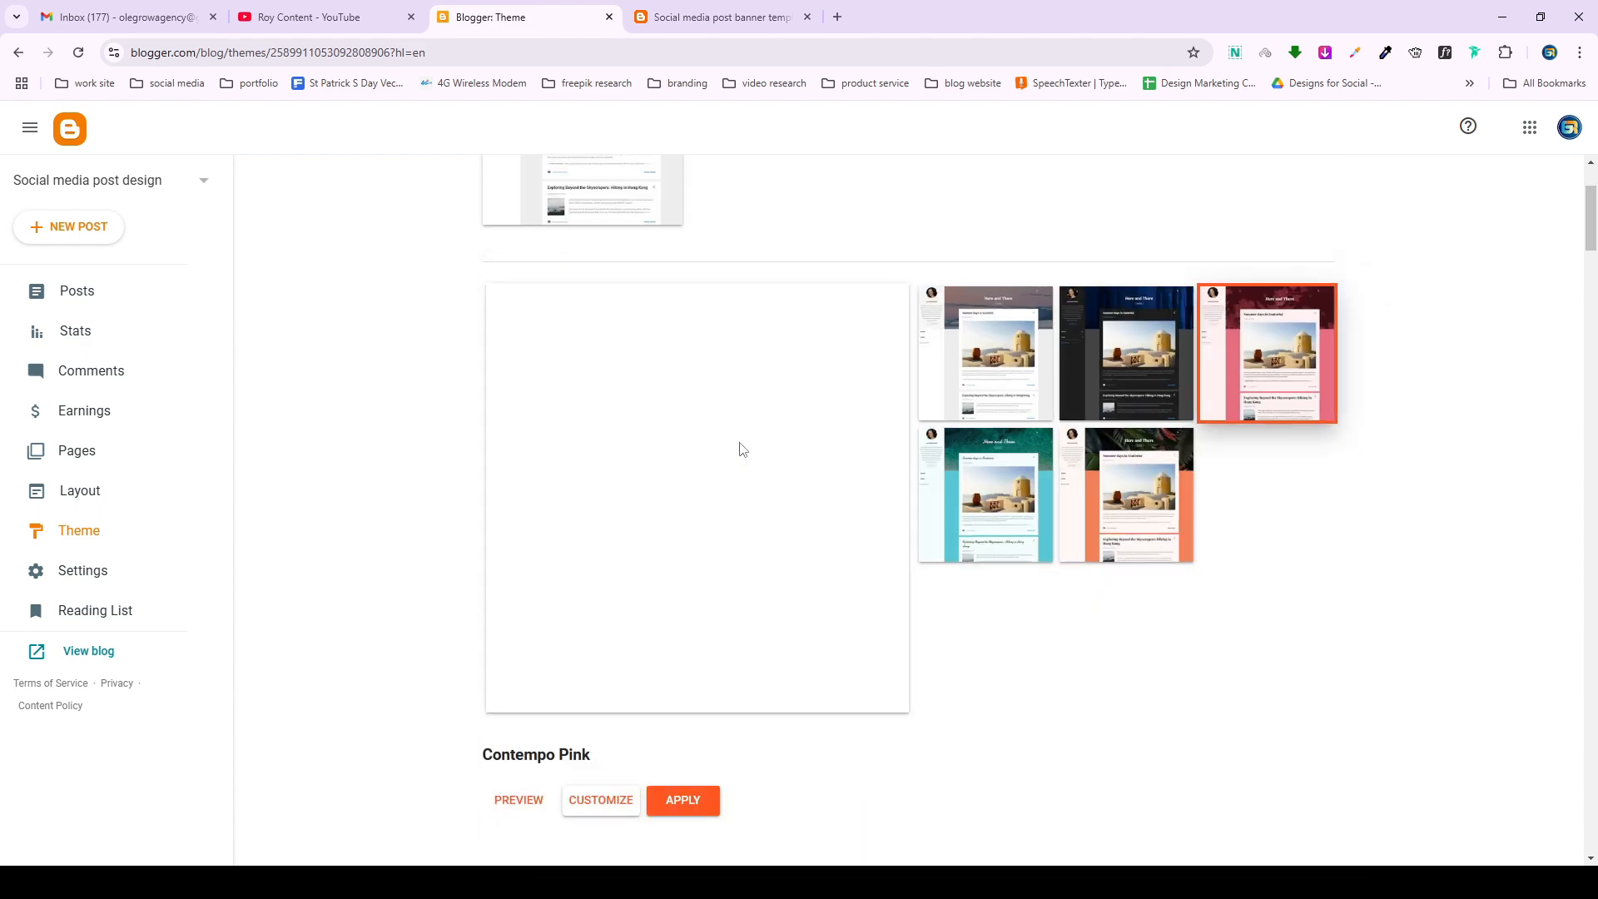
left_click(684, 800)
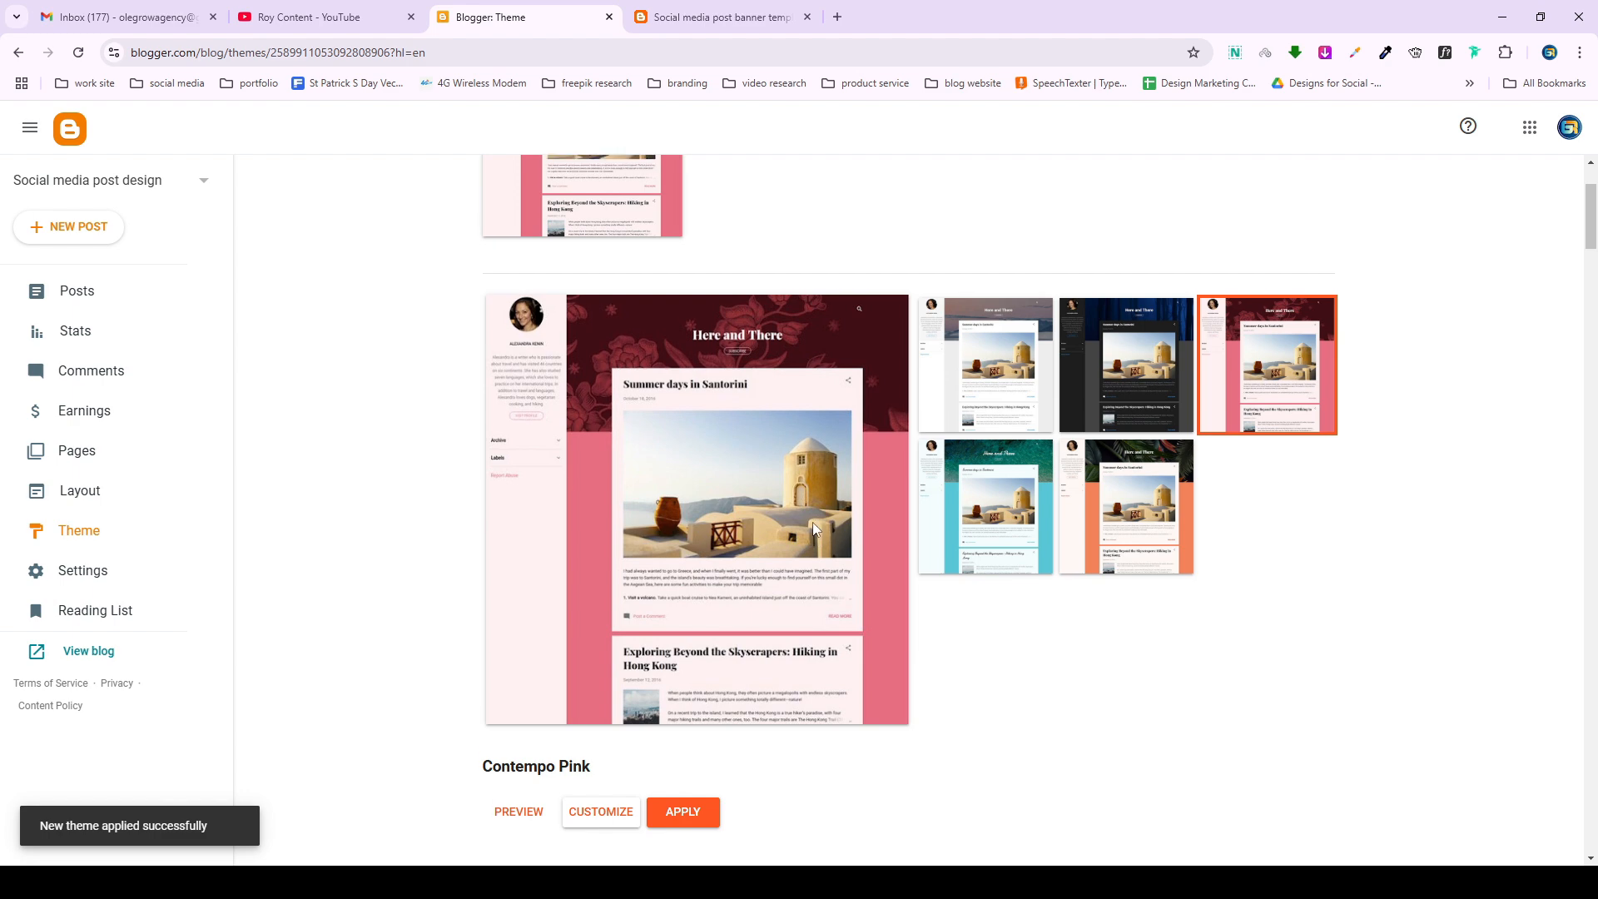
Open the customizer for the applied theme, view the blog preview and return to the theme page.
scroll(812, 522, "up", 2)
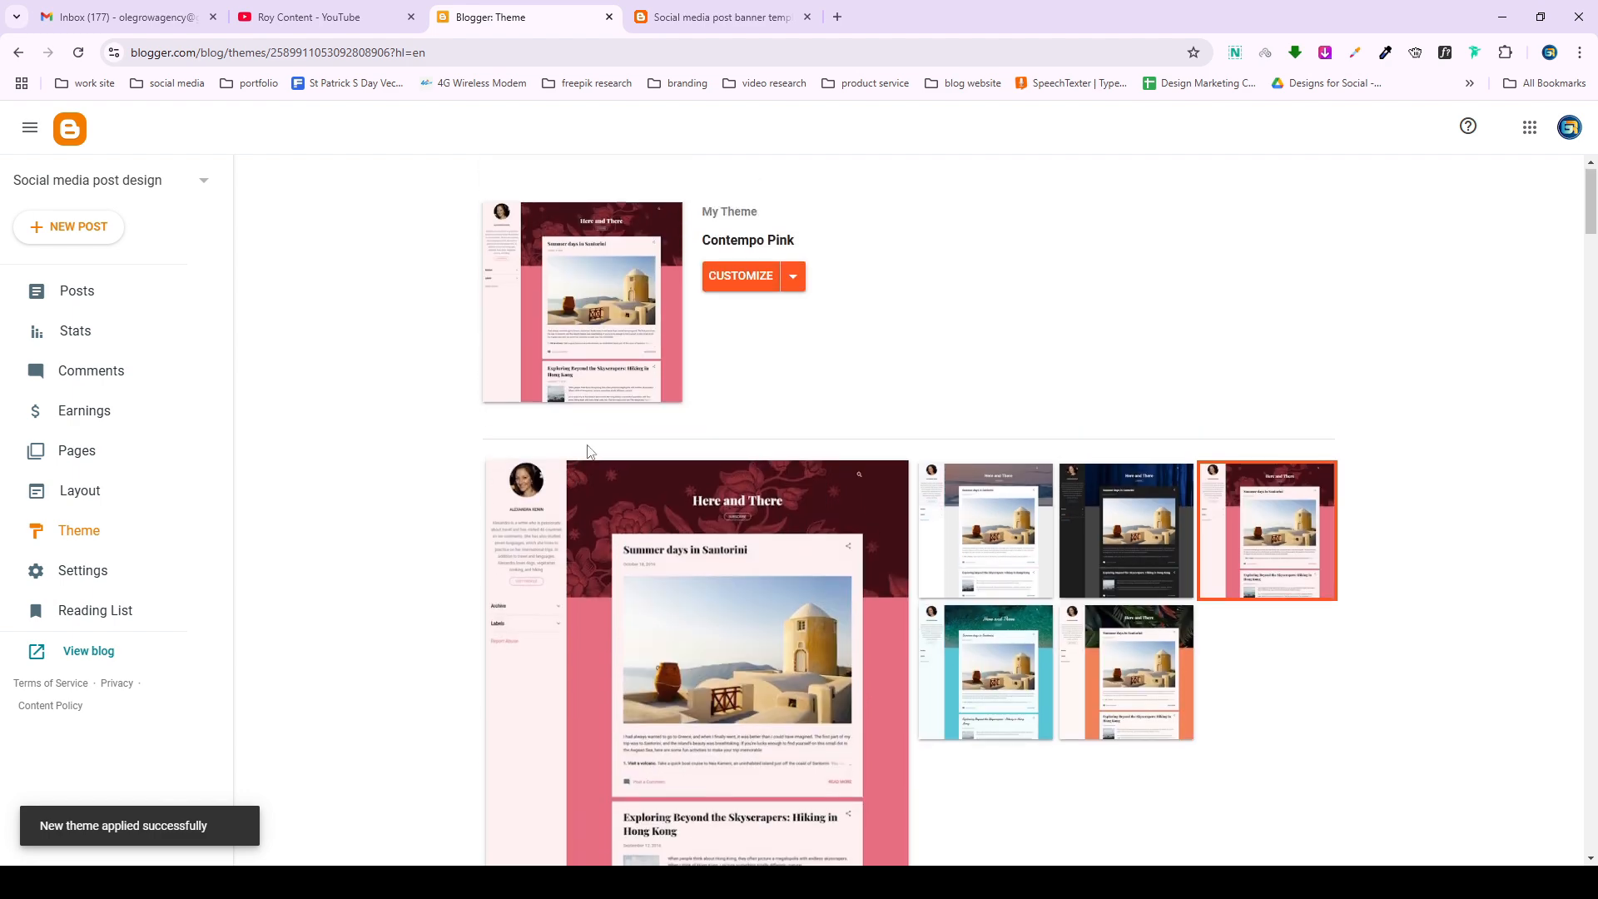
left_click(741, 286)
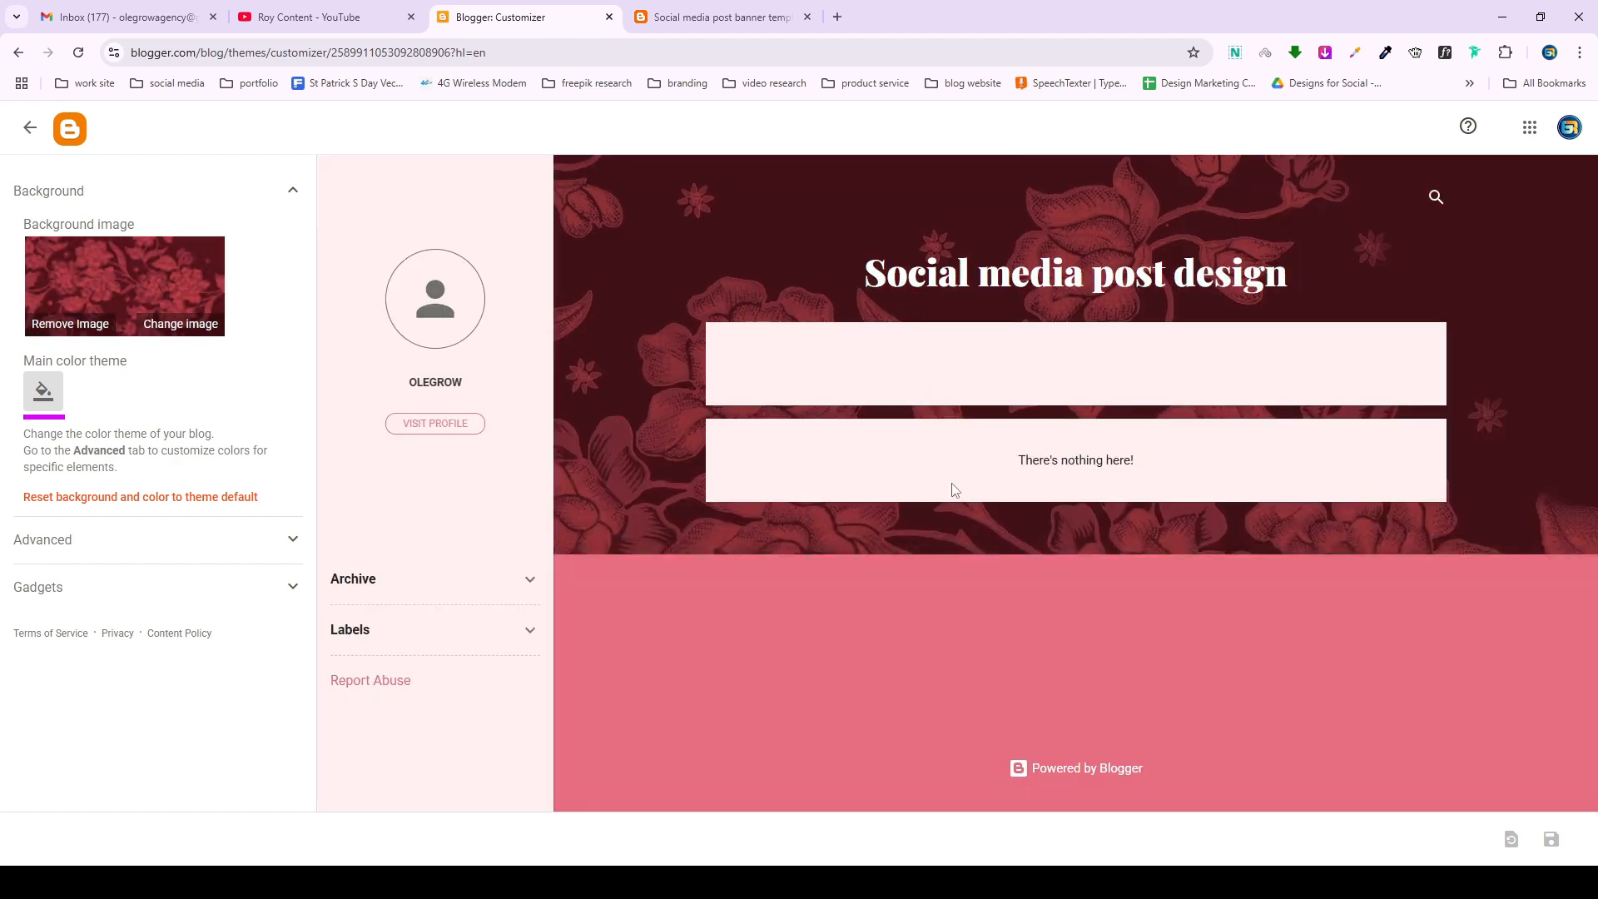
left_click(30, 127)
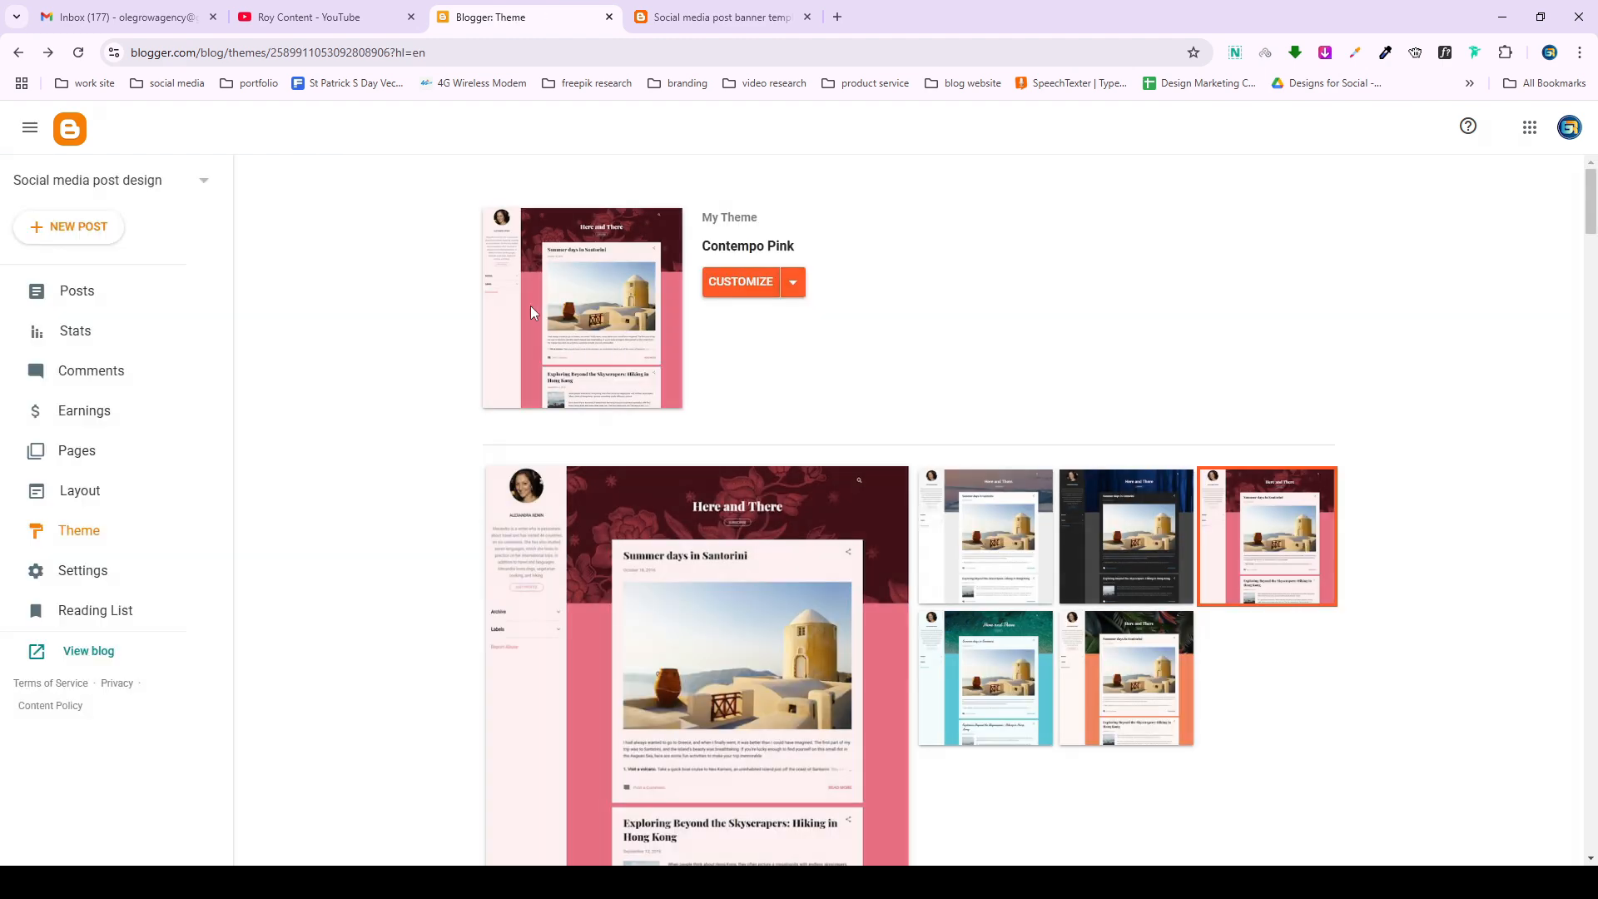
Start a new post on the blog and title it "Social media post design".
left_click(78, 292)
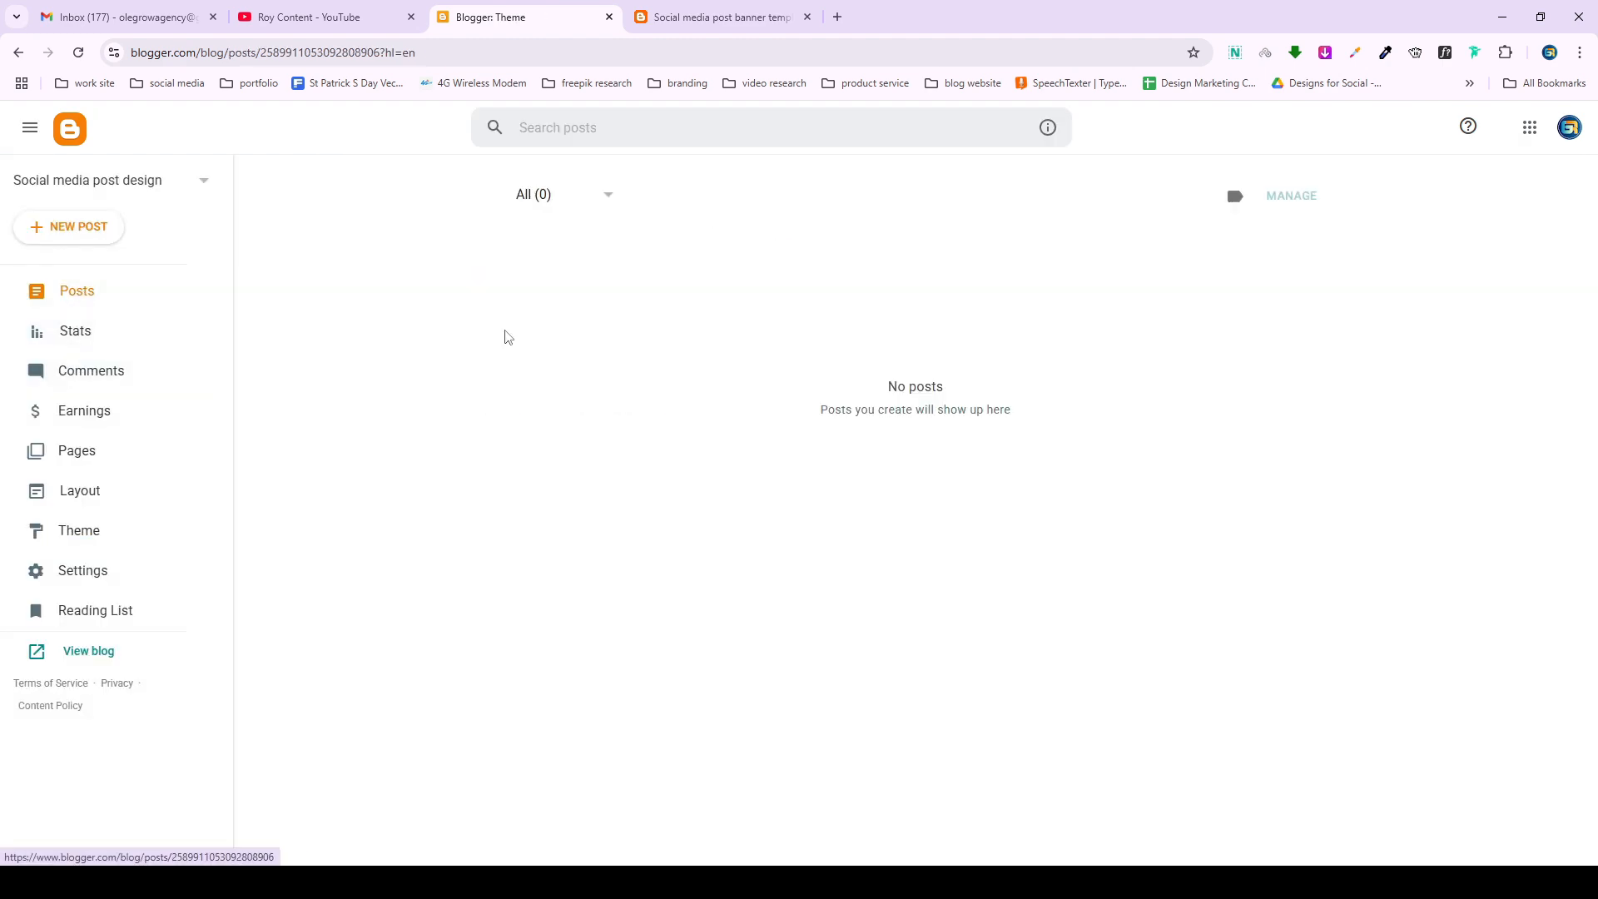
left_click(58, 246)
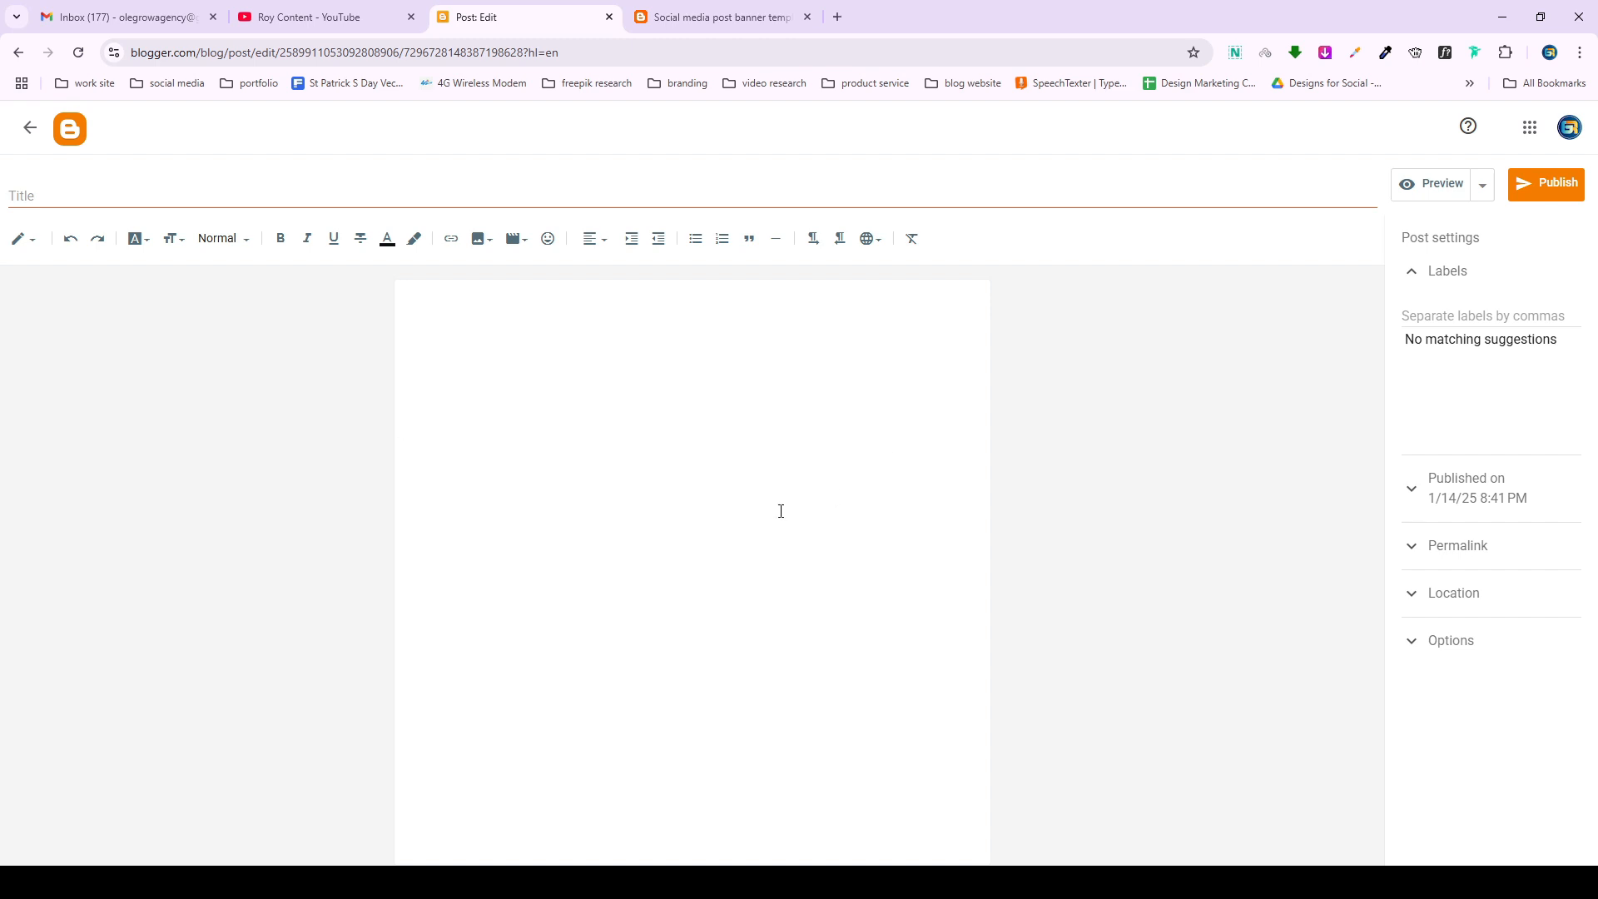
left_click(40, 191)
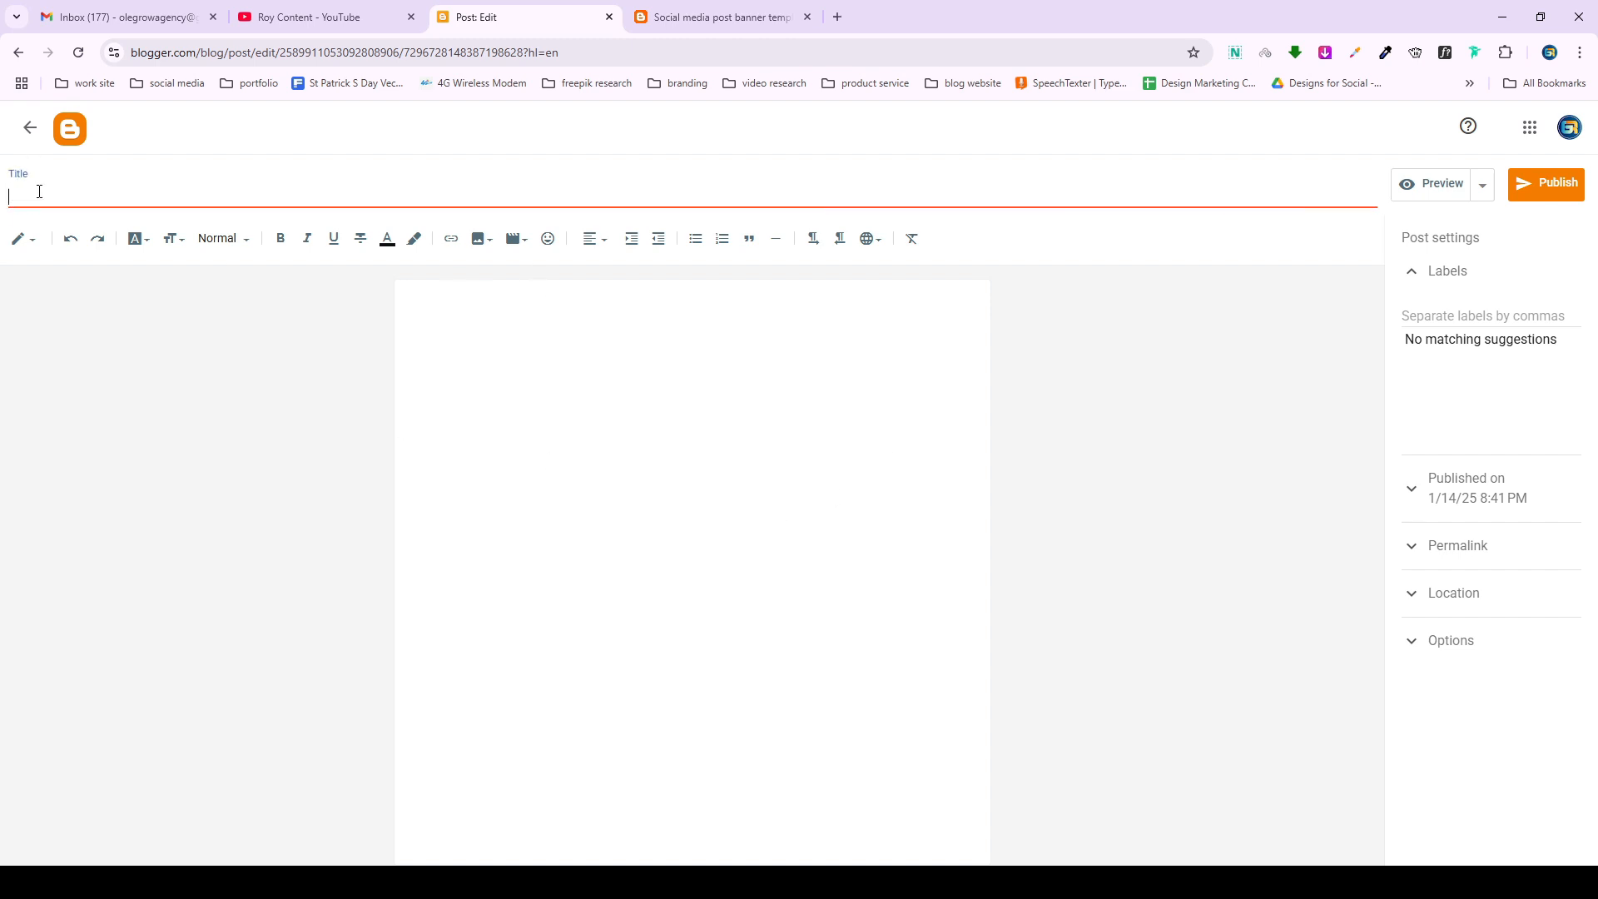
type("Social media post design")
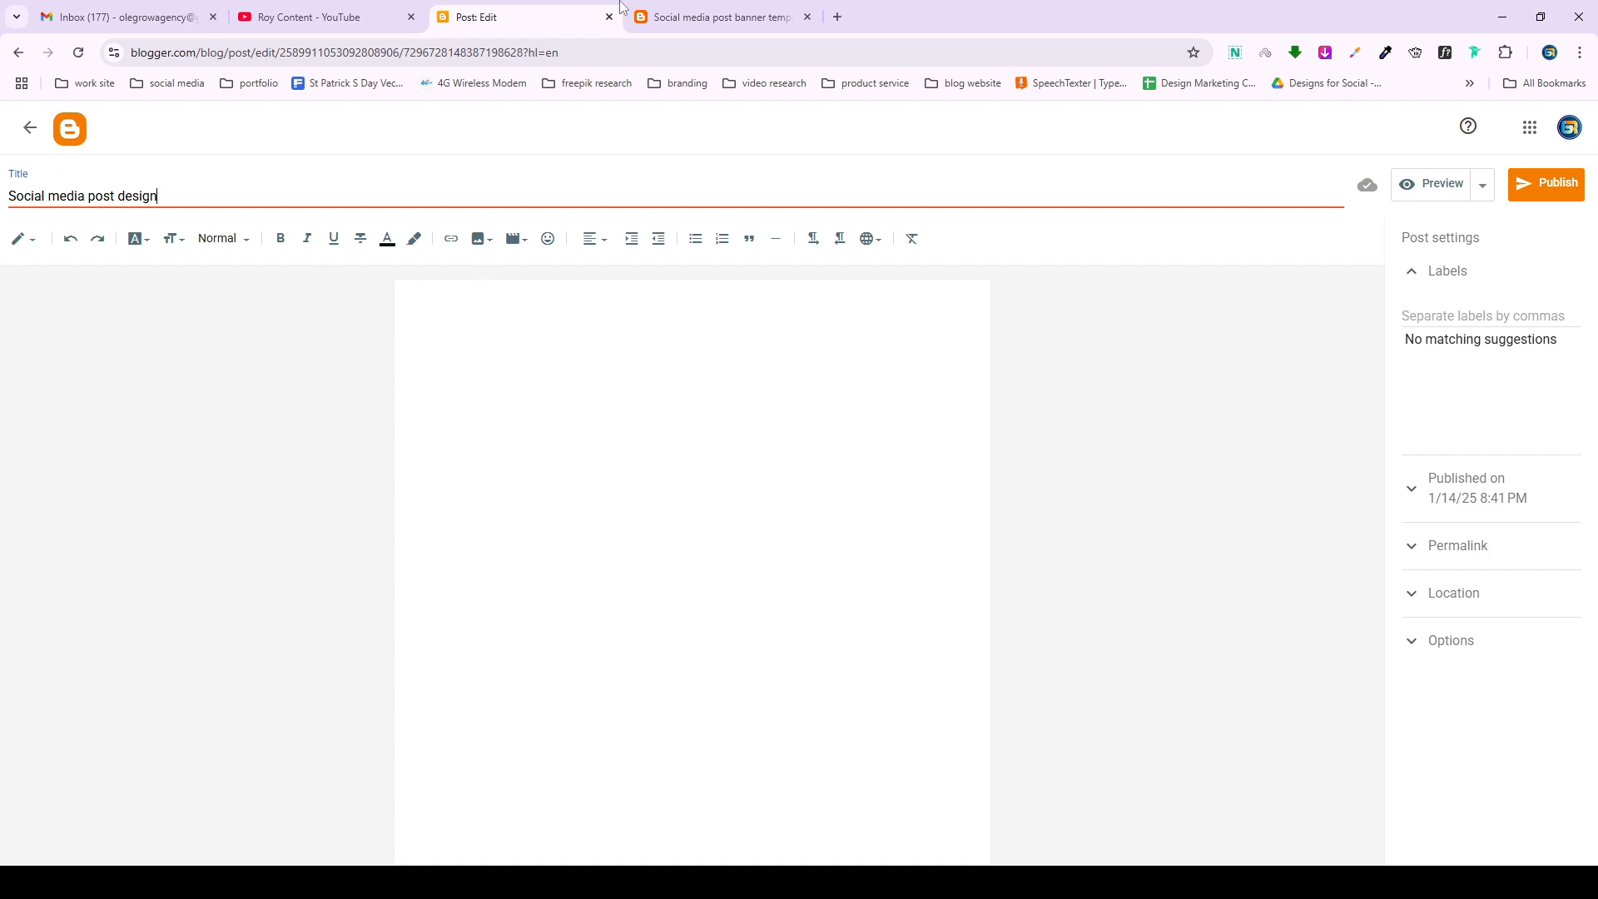
Copy the greeting and experience statement from the reference post into the new post's body, removing the blank line above them.
left_click(716, 17)
scroll(680, 393, "up", 6)
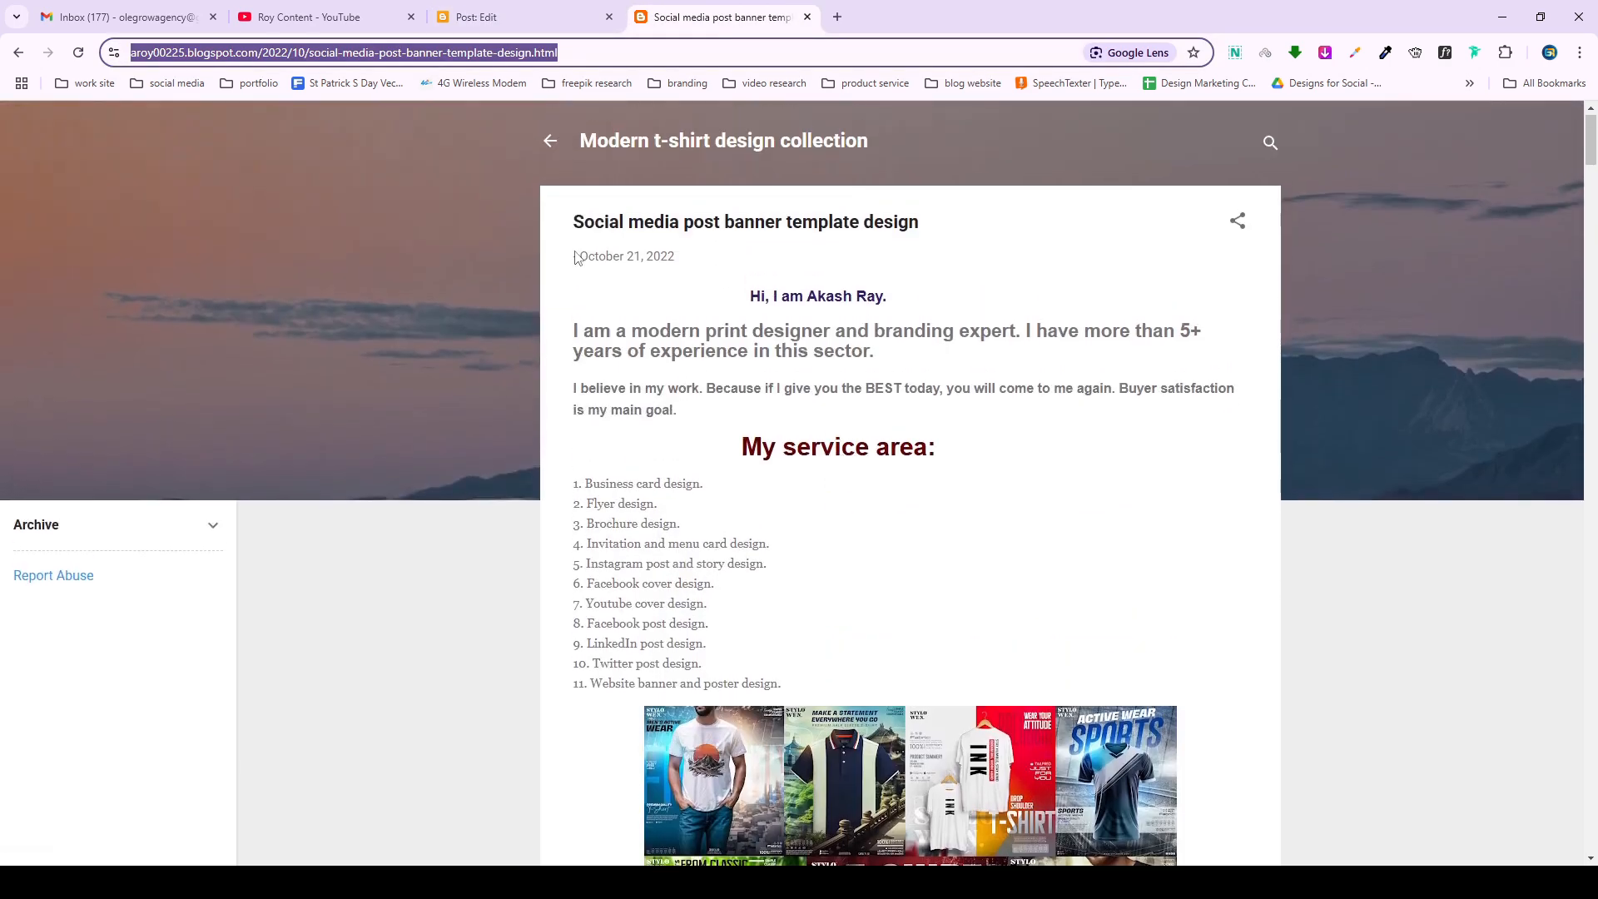
left_click_drag(727, 297, 1013, 351)
key("ctrl+c")
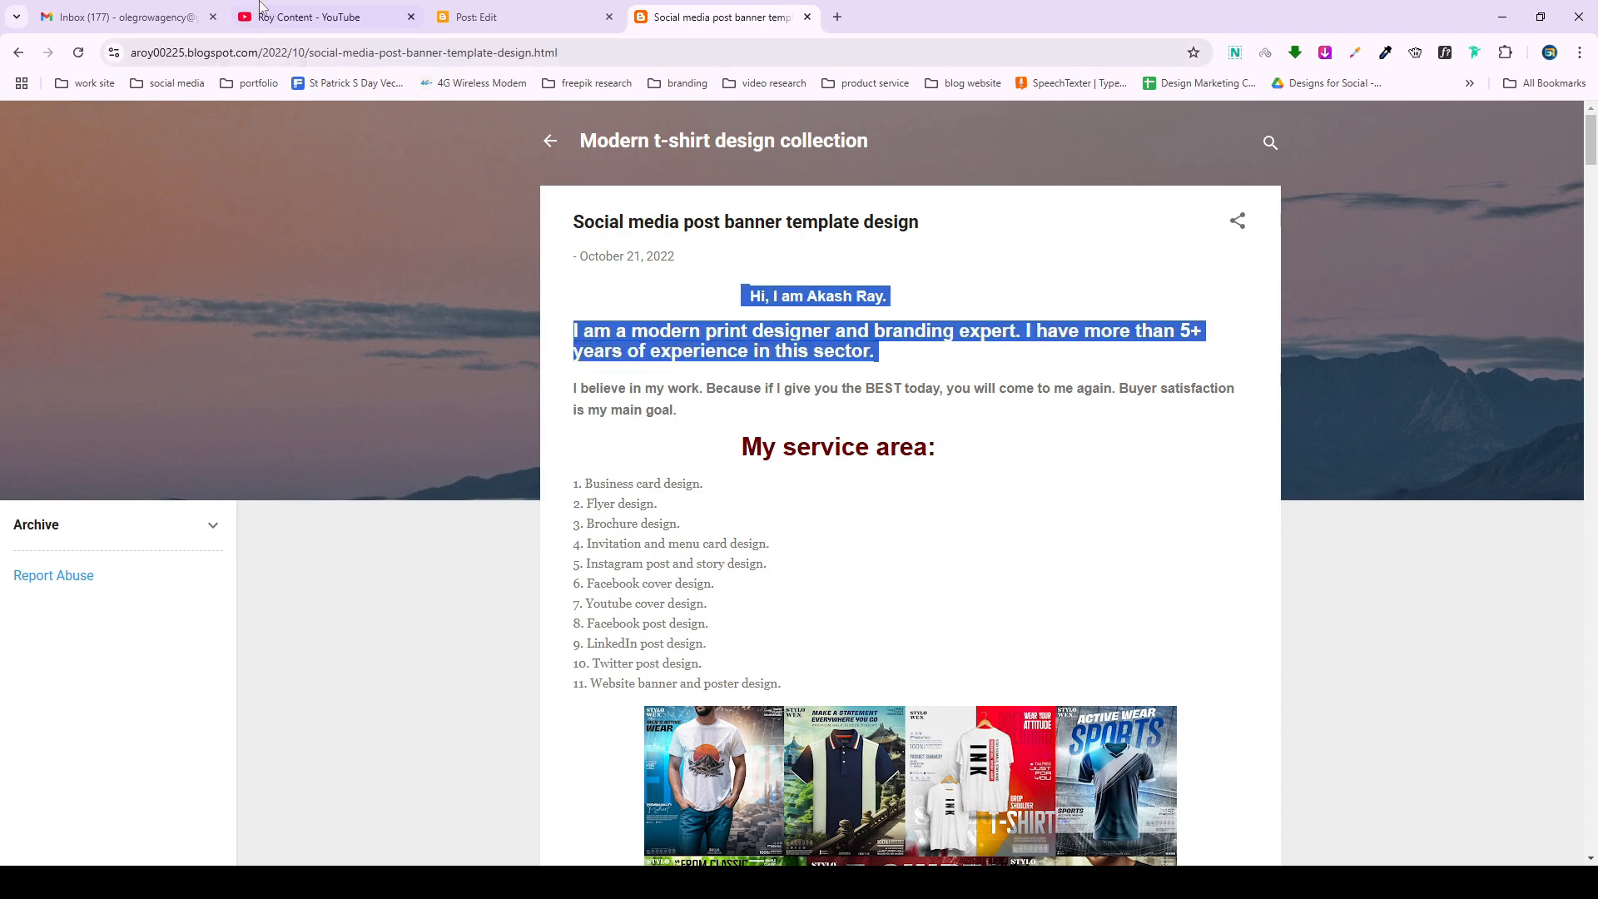
left_click(516, 16)
left_click(486, 328)
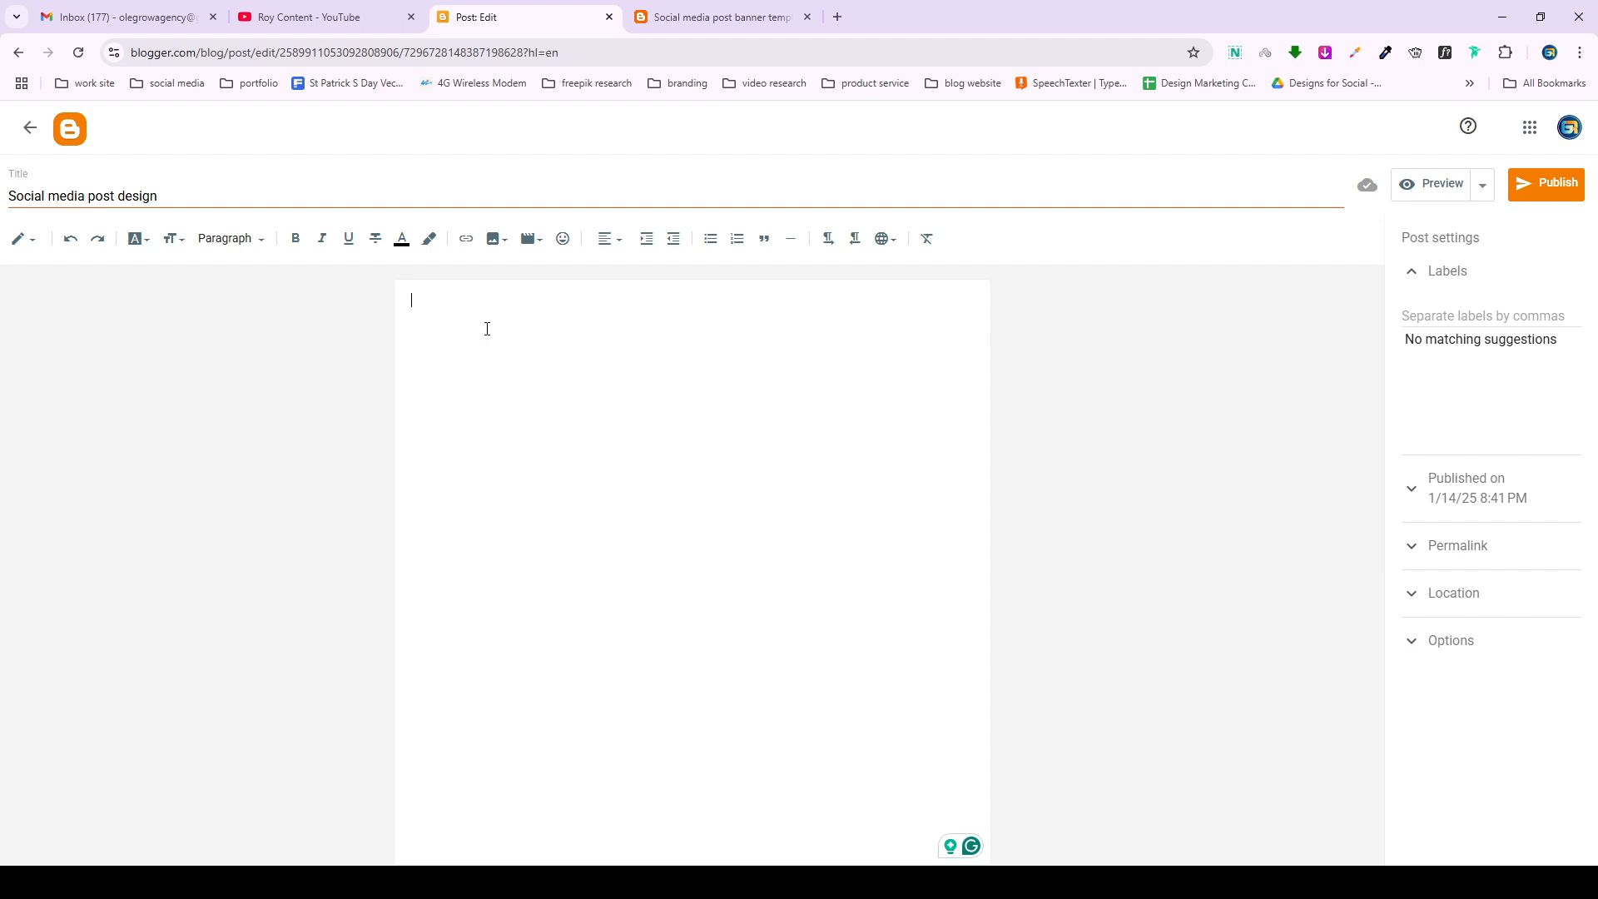
key("ctrl+v")
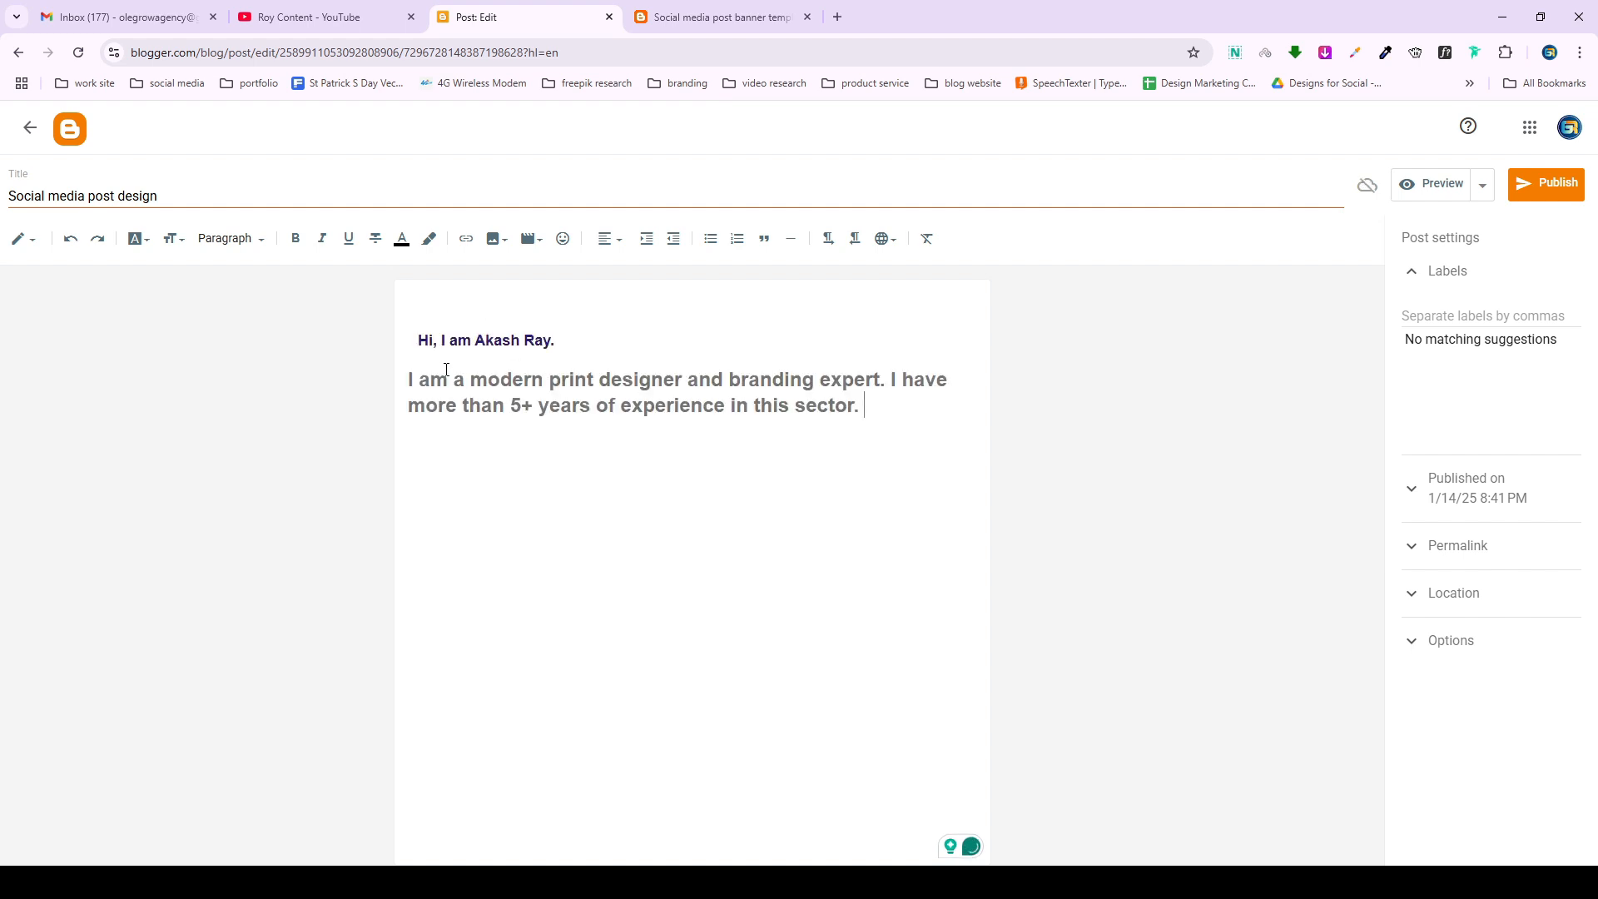
left_click(422, 340)
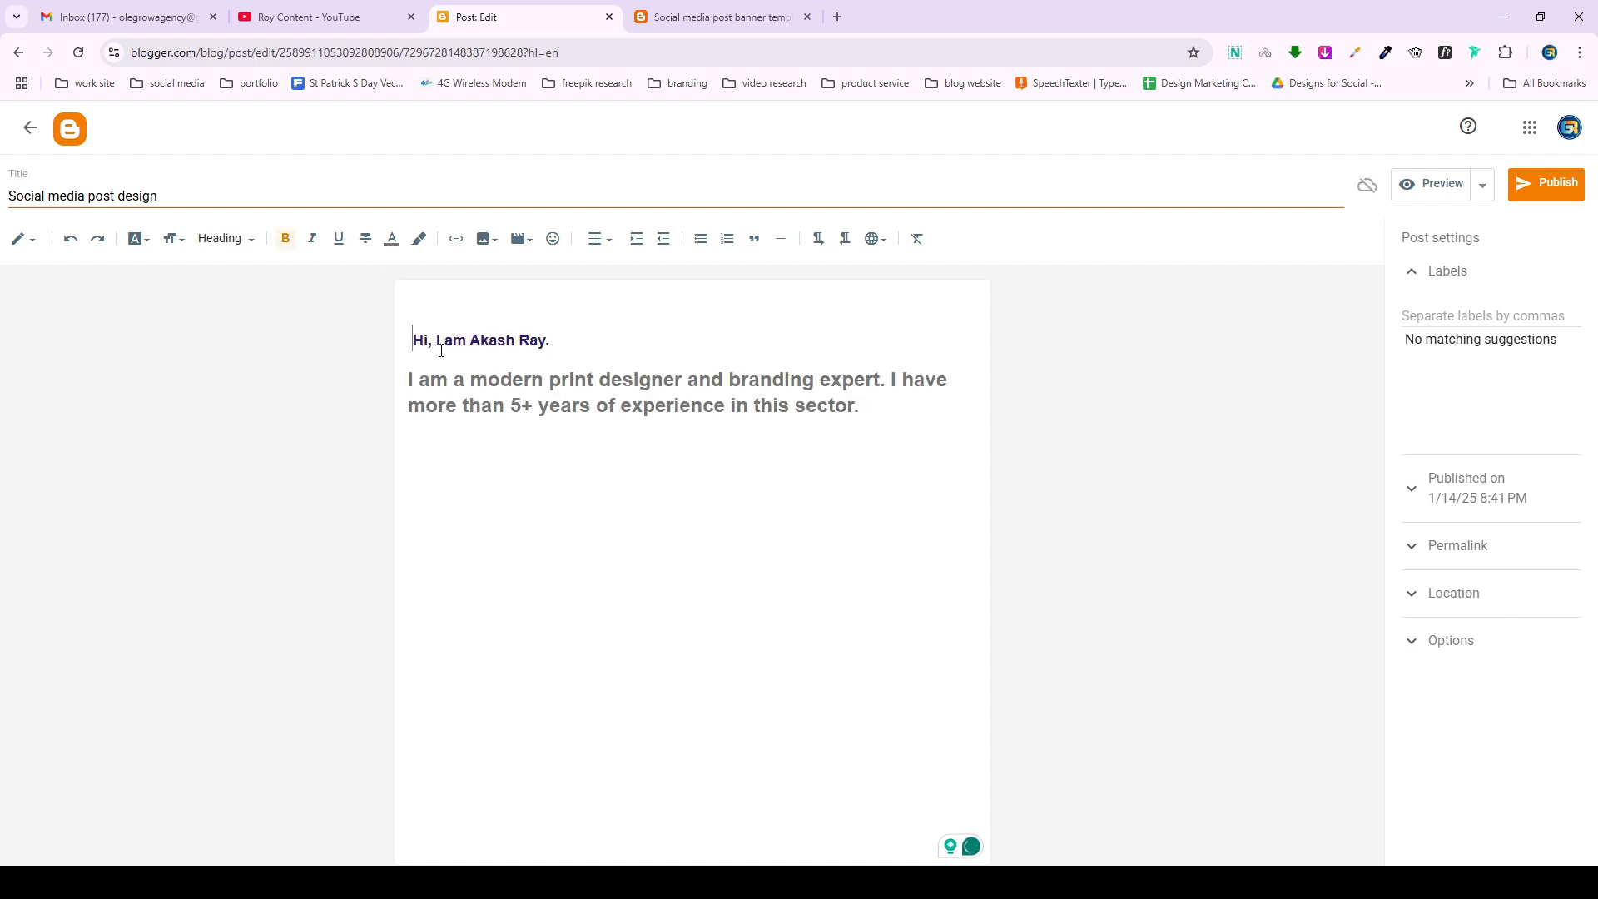
key("BackSpace")
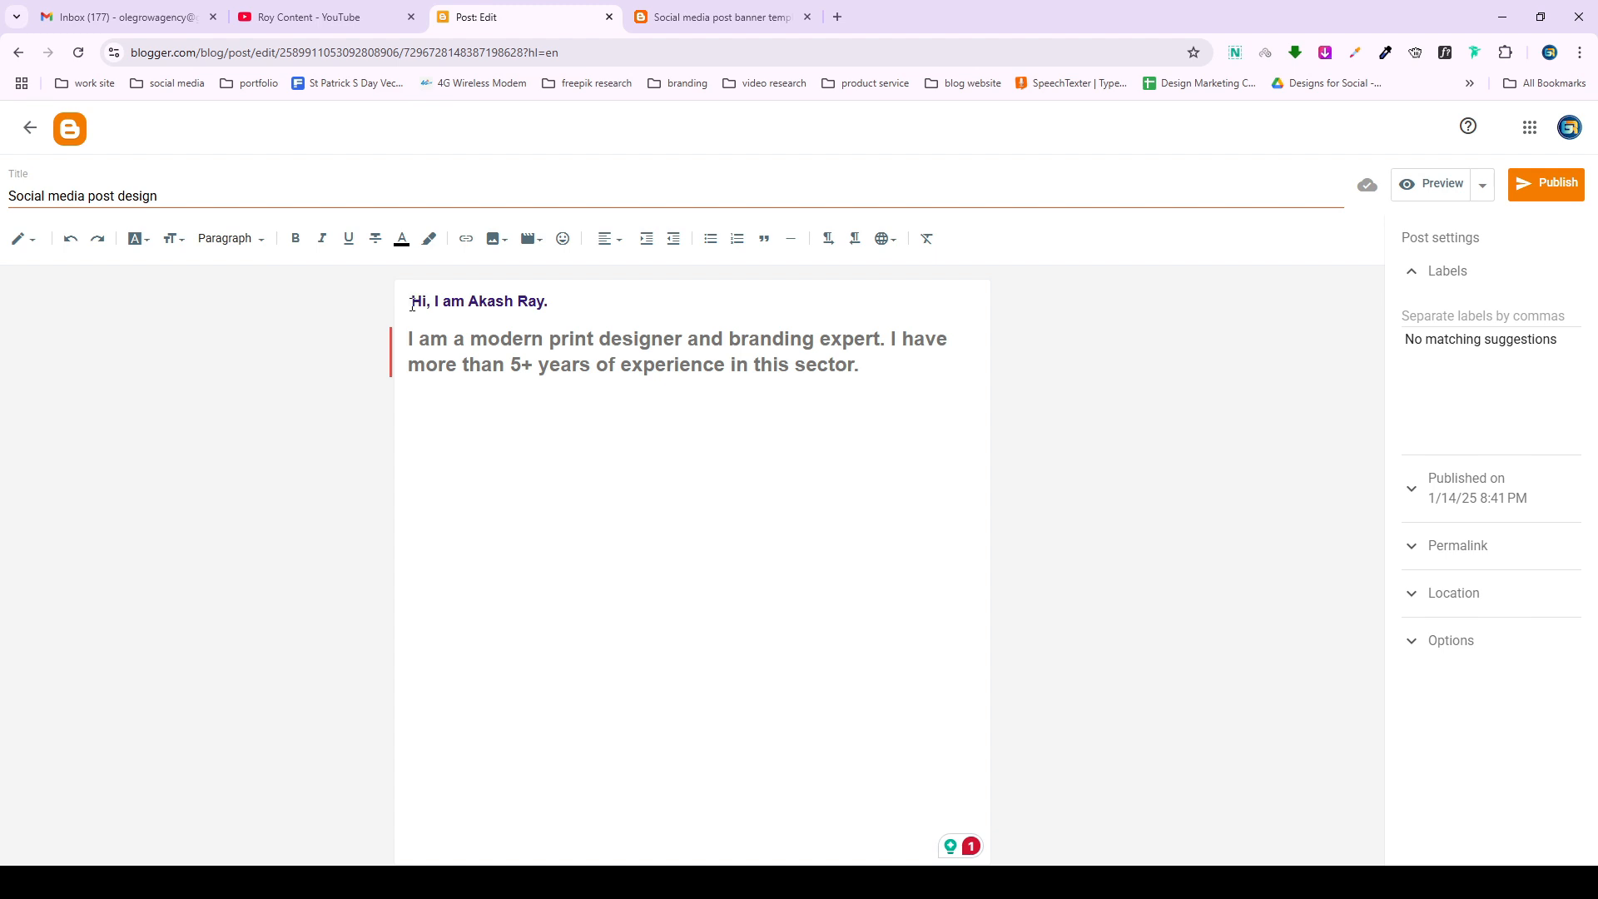
Format the greeting line as an underlined major heading in purple text.
left_click_drag(412, 305, 558, 301)
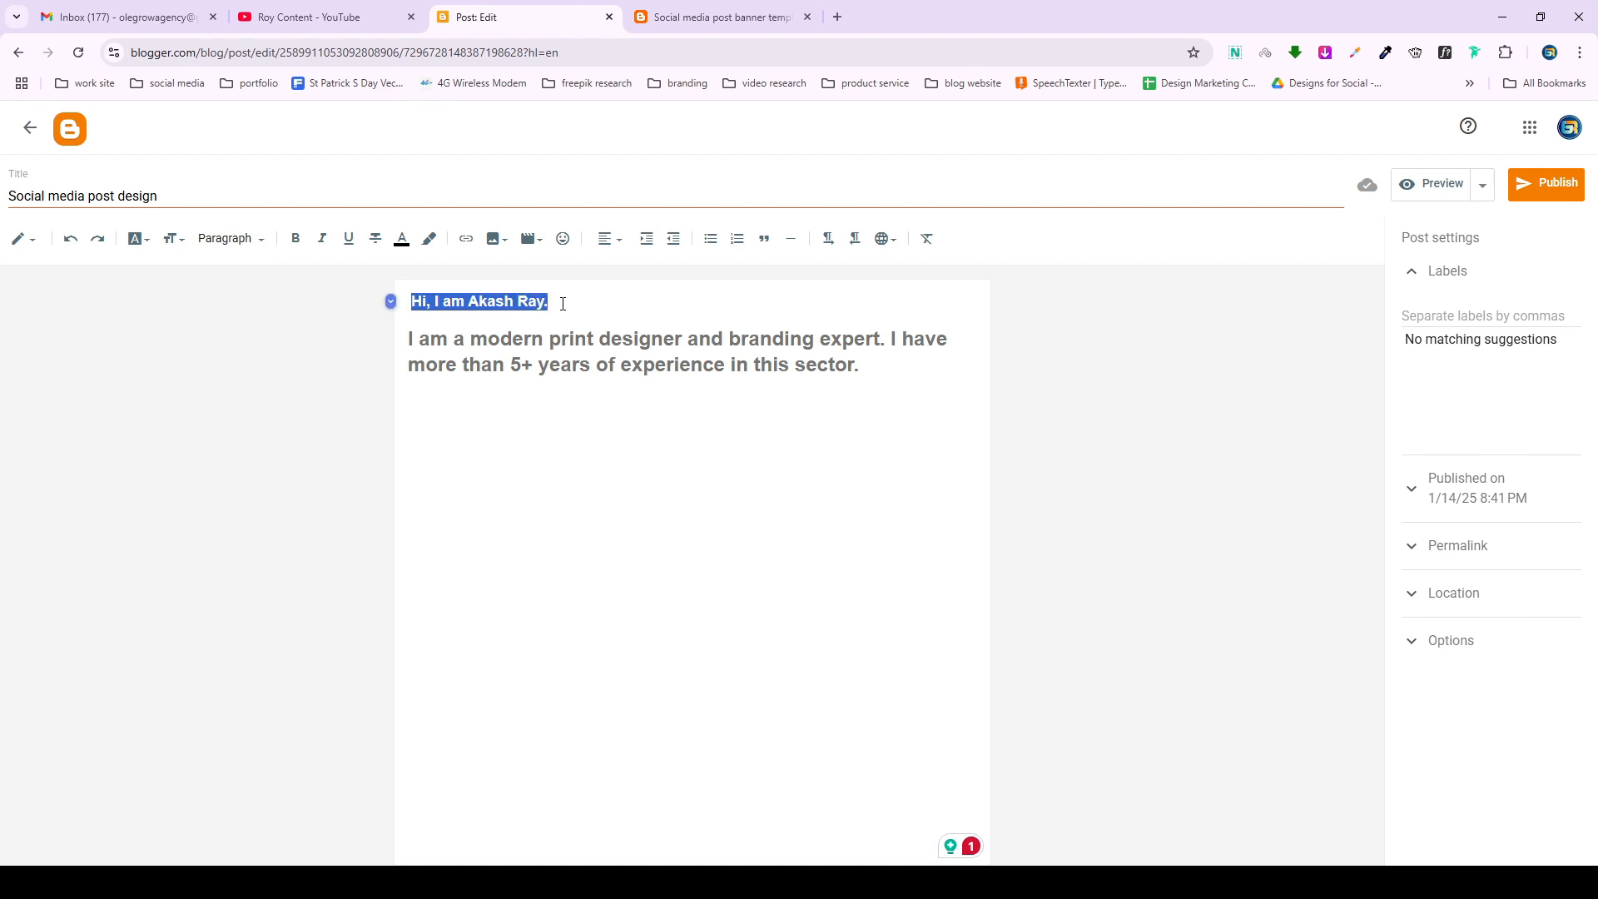
left_click(244, 247)
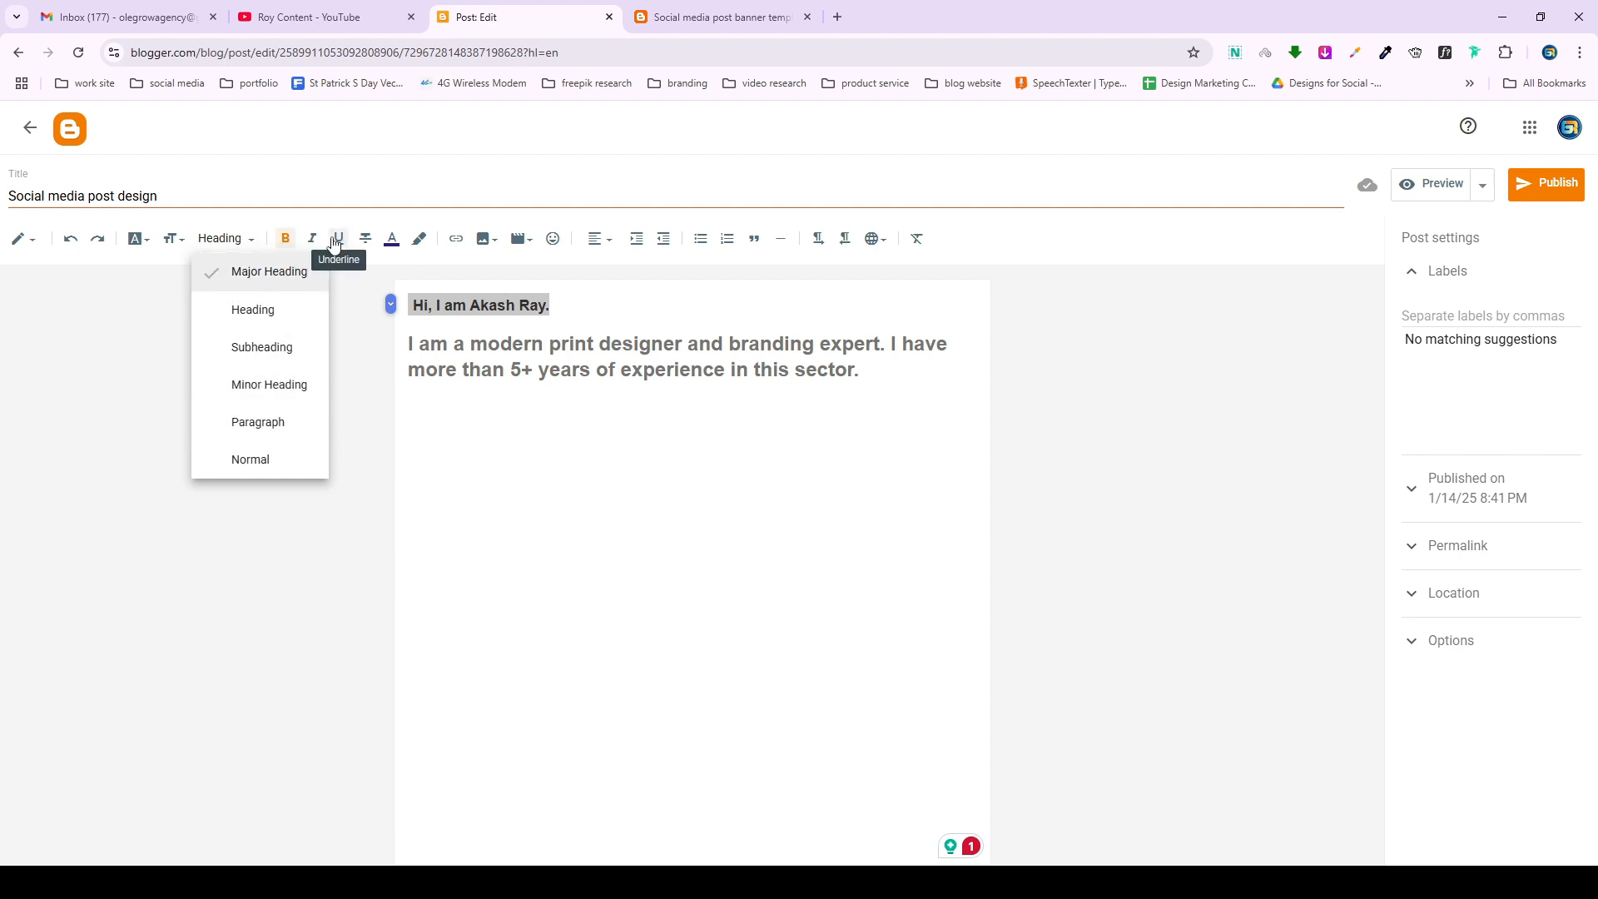
left_click(334, 244)
left_click(589, 301)
left_click_drag(592, 324, 402, 281)
left_click(391, 239)
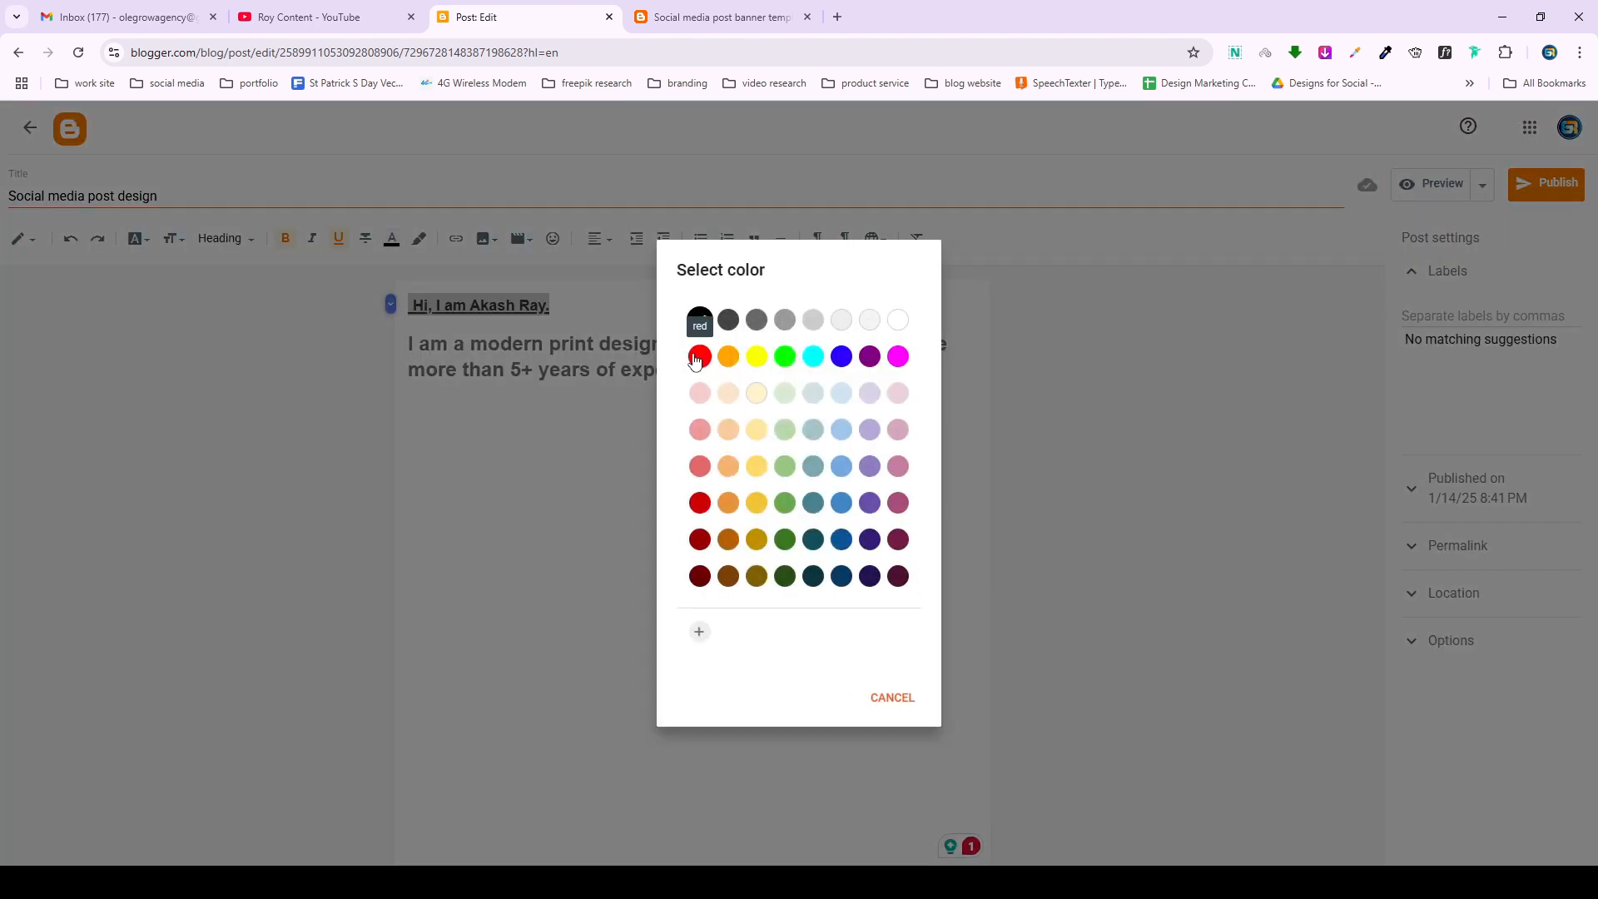
left_click(870, 358)
left_click(586, 342)
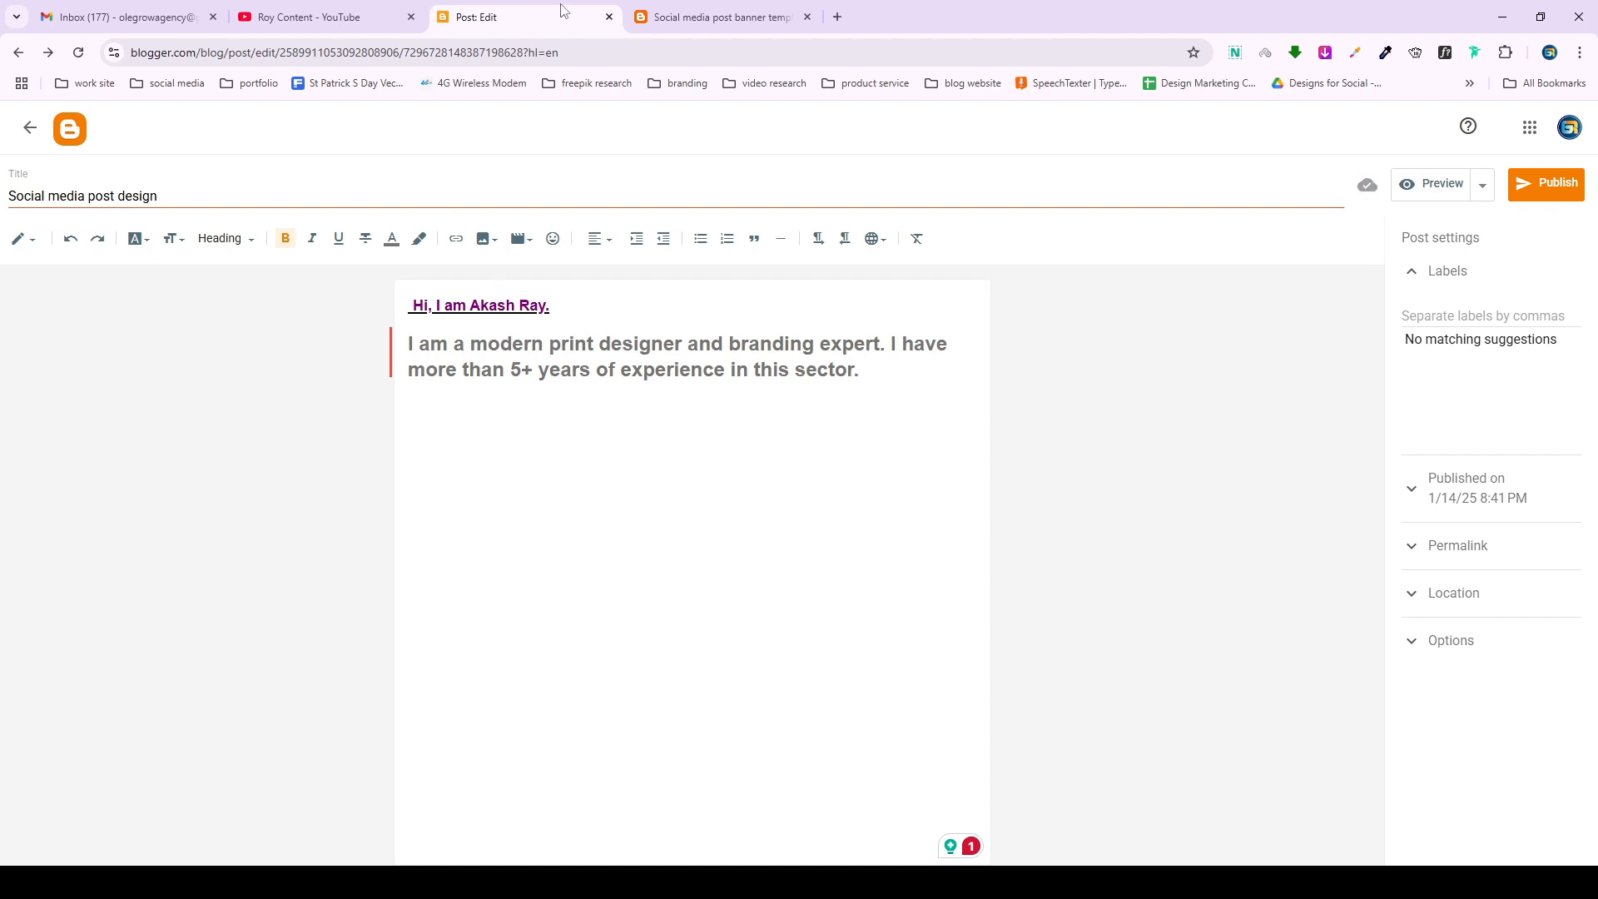
Copy the "My service area:" heading and its eleven-item list from the reference post to below the experience statement.
left_click(676, 17)
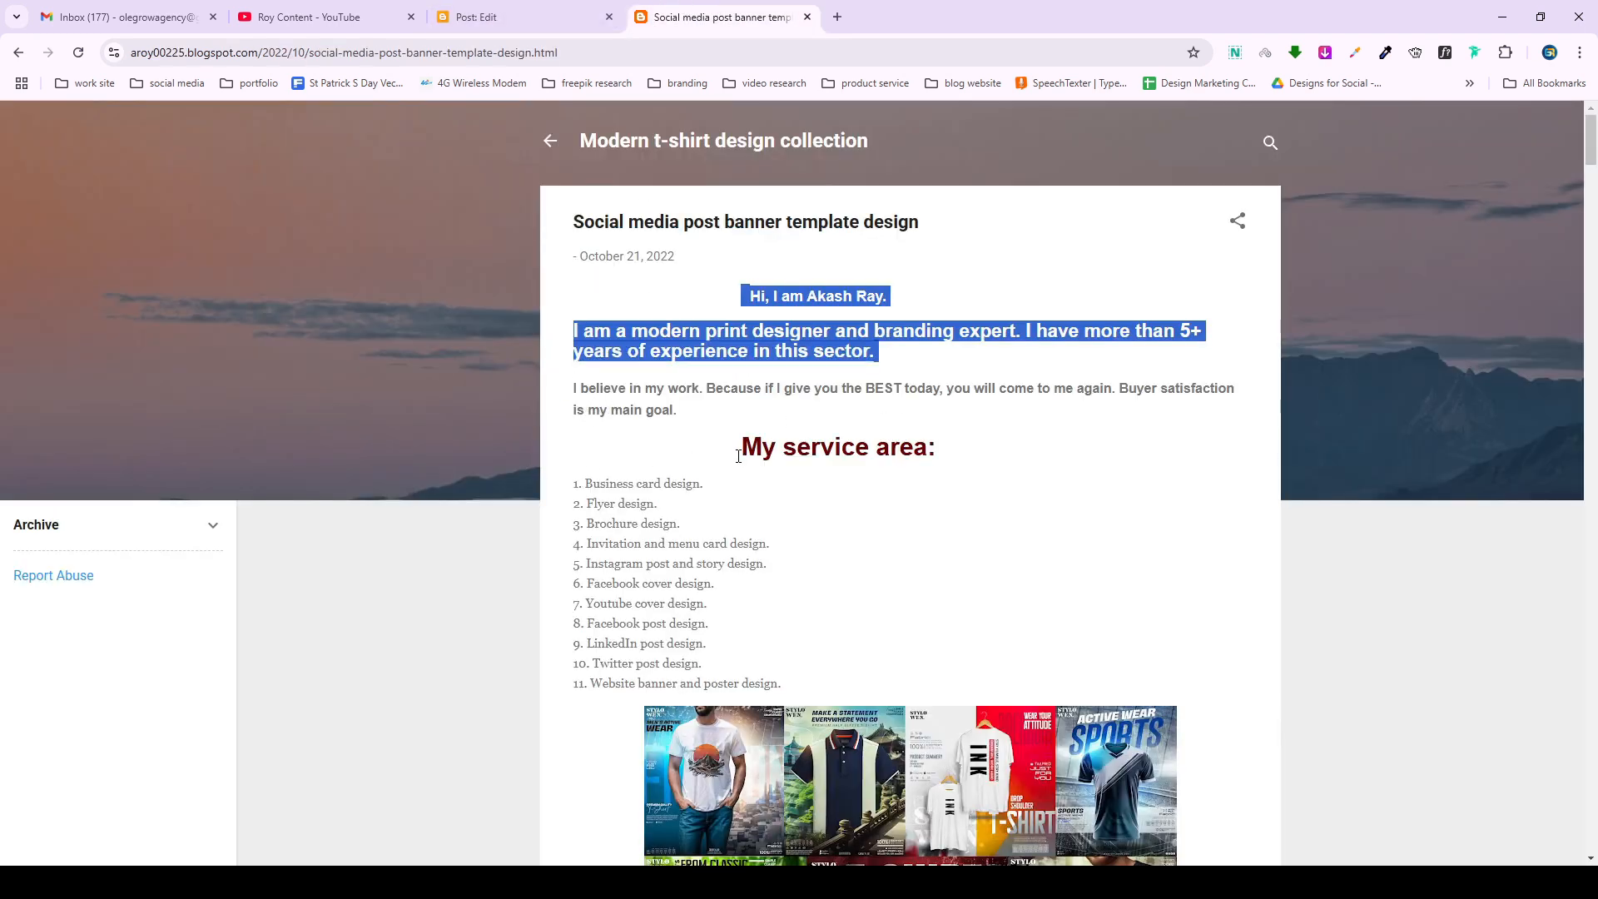
left_click_drag(738, 456, 889, 662)
right_click(697, 556)
left_click(765, 579)
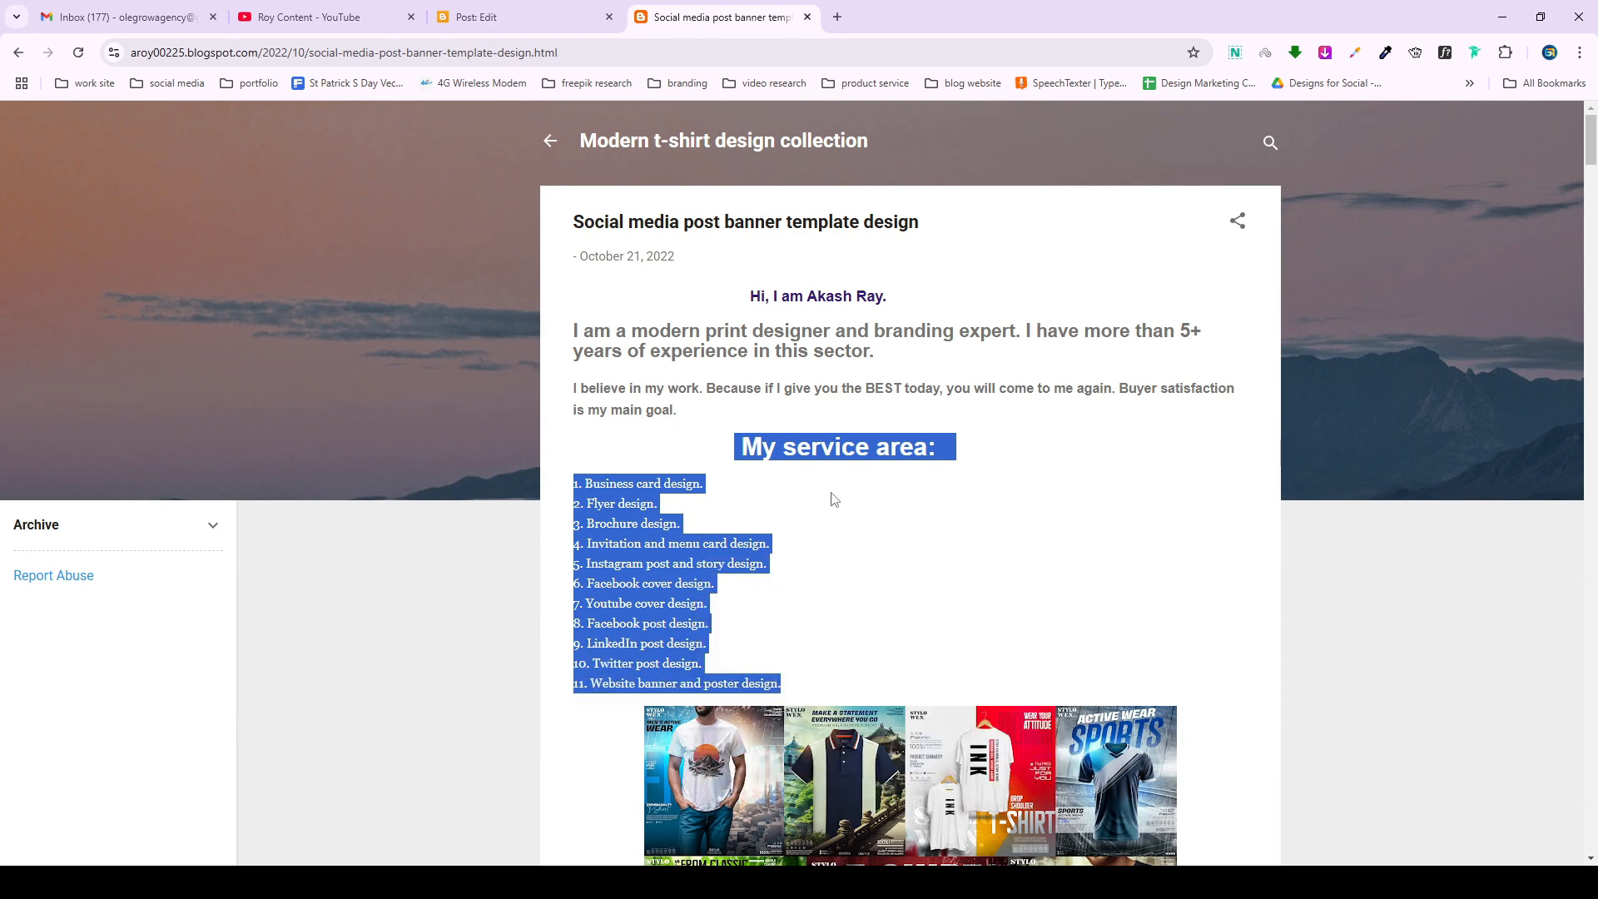
left_click(541, 10)
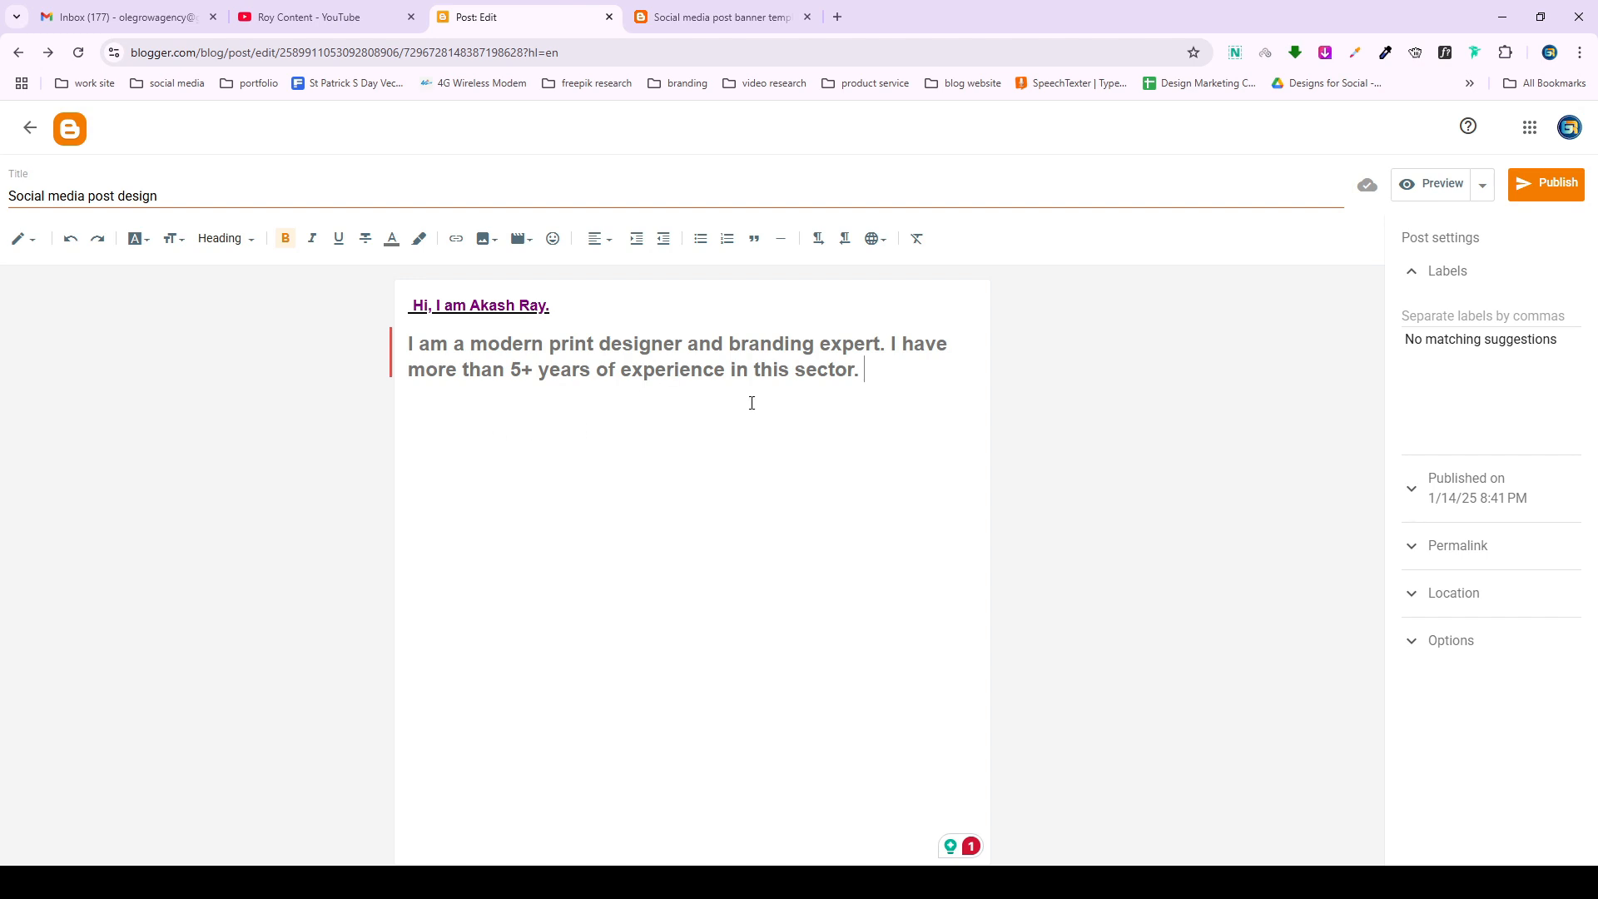
key("Return")
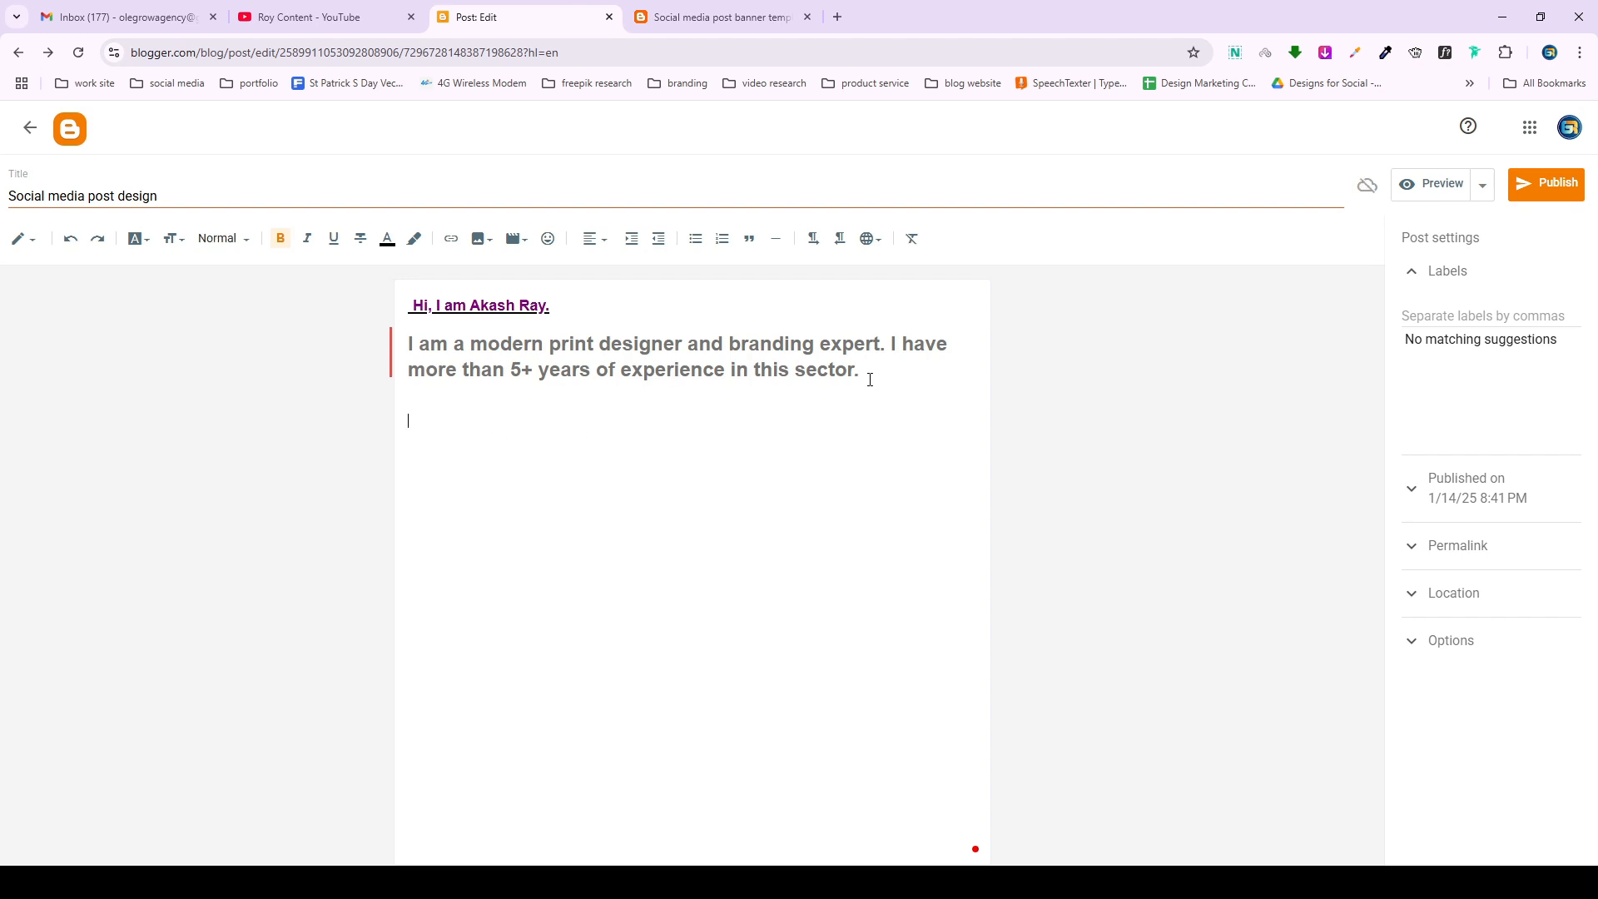
key("ctrl+v")
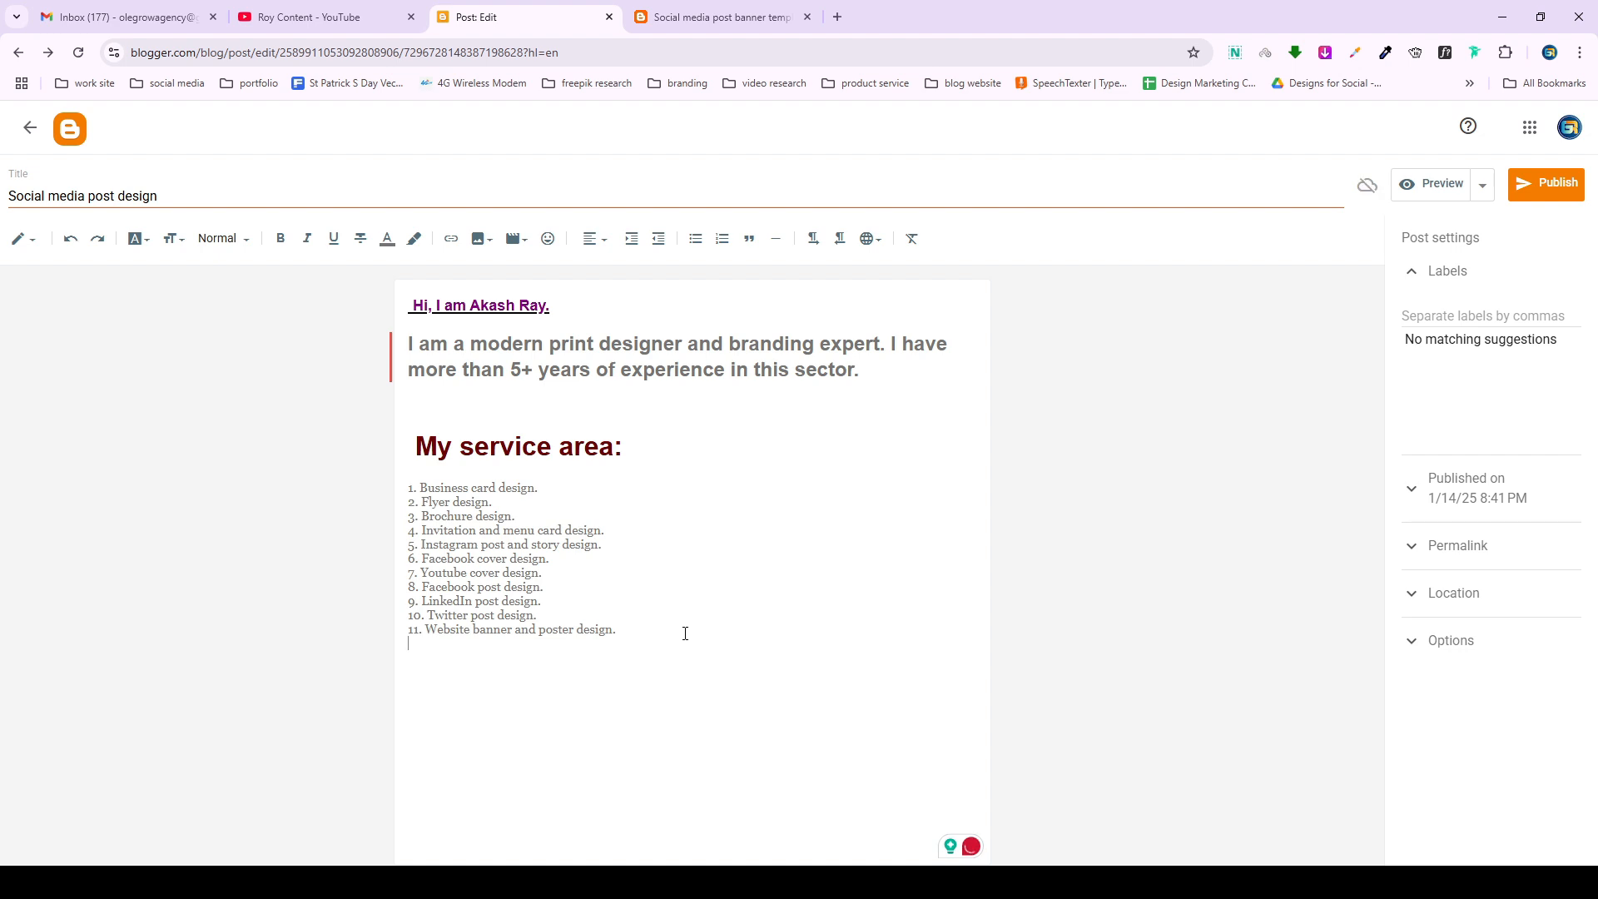
key("Return")
key("BackSpace")
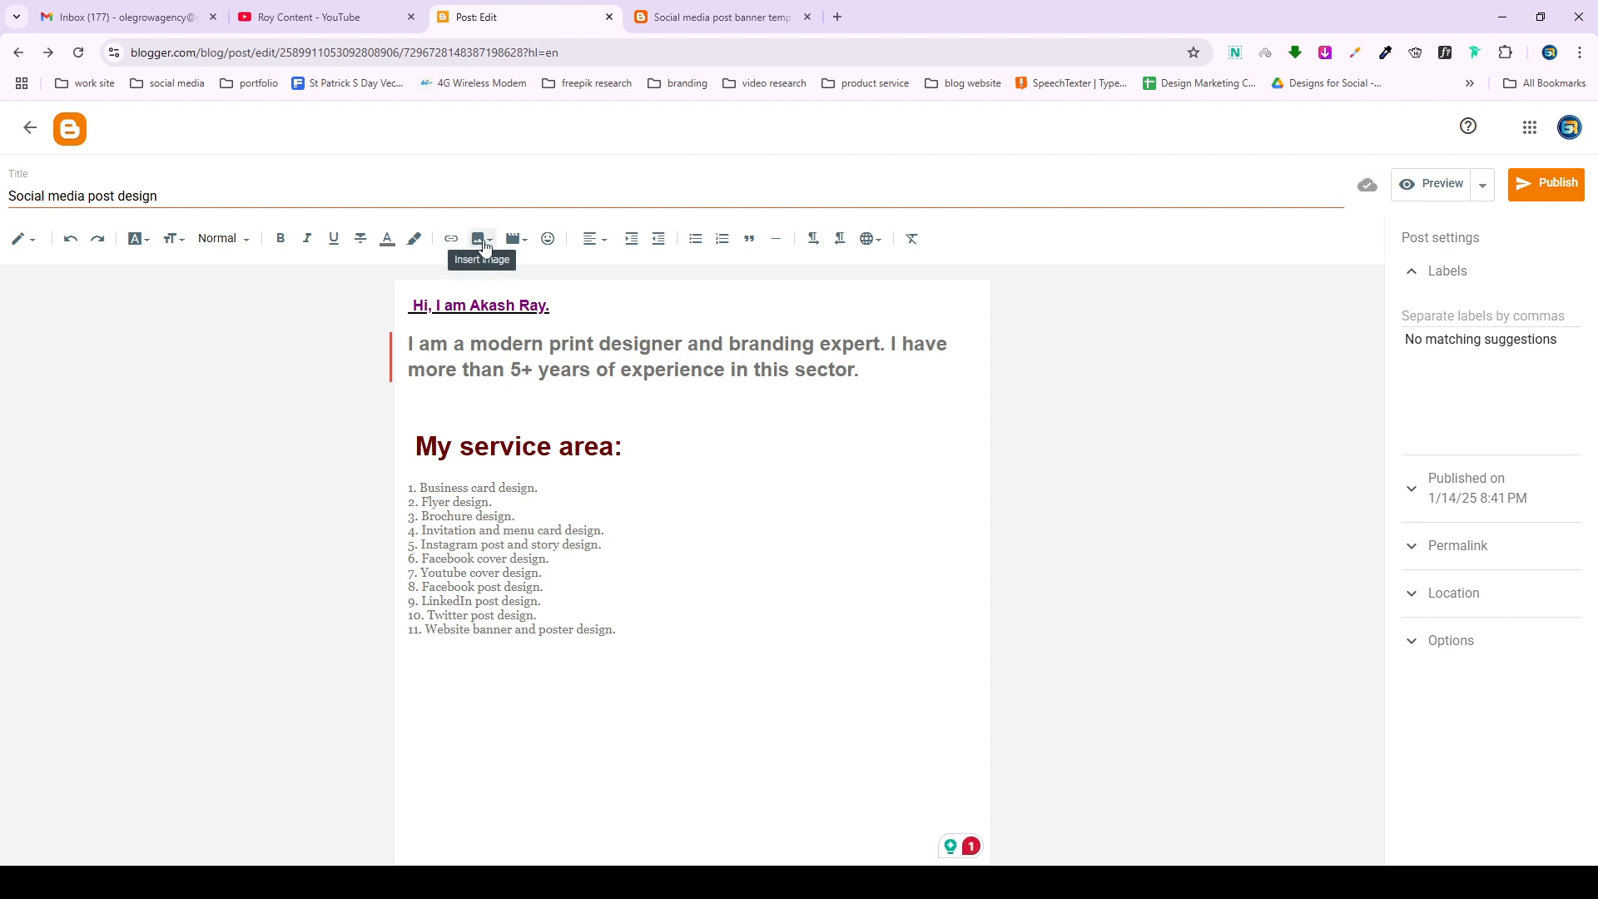
Insert the image footwear-brand-social-media-post-design-x from the computer's footwear brand folder below the service list.
left_click(482, 239)
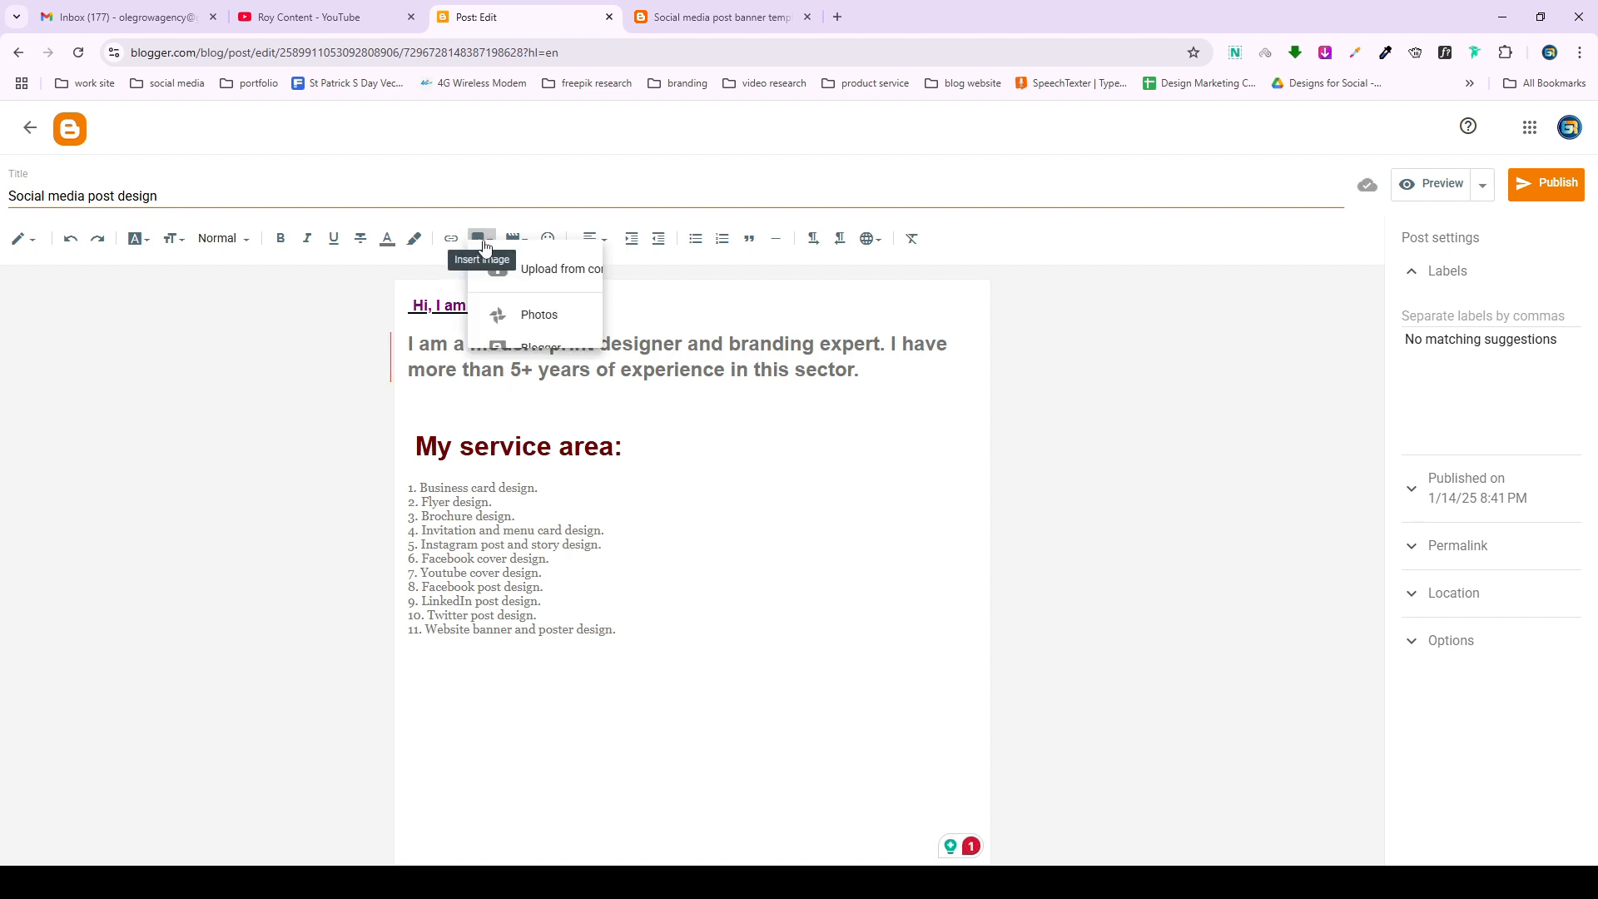
left_click(576, 283)
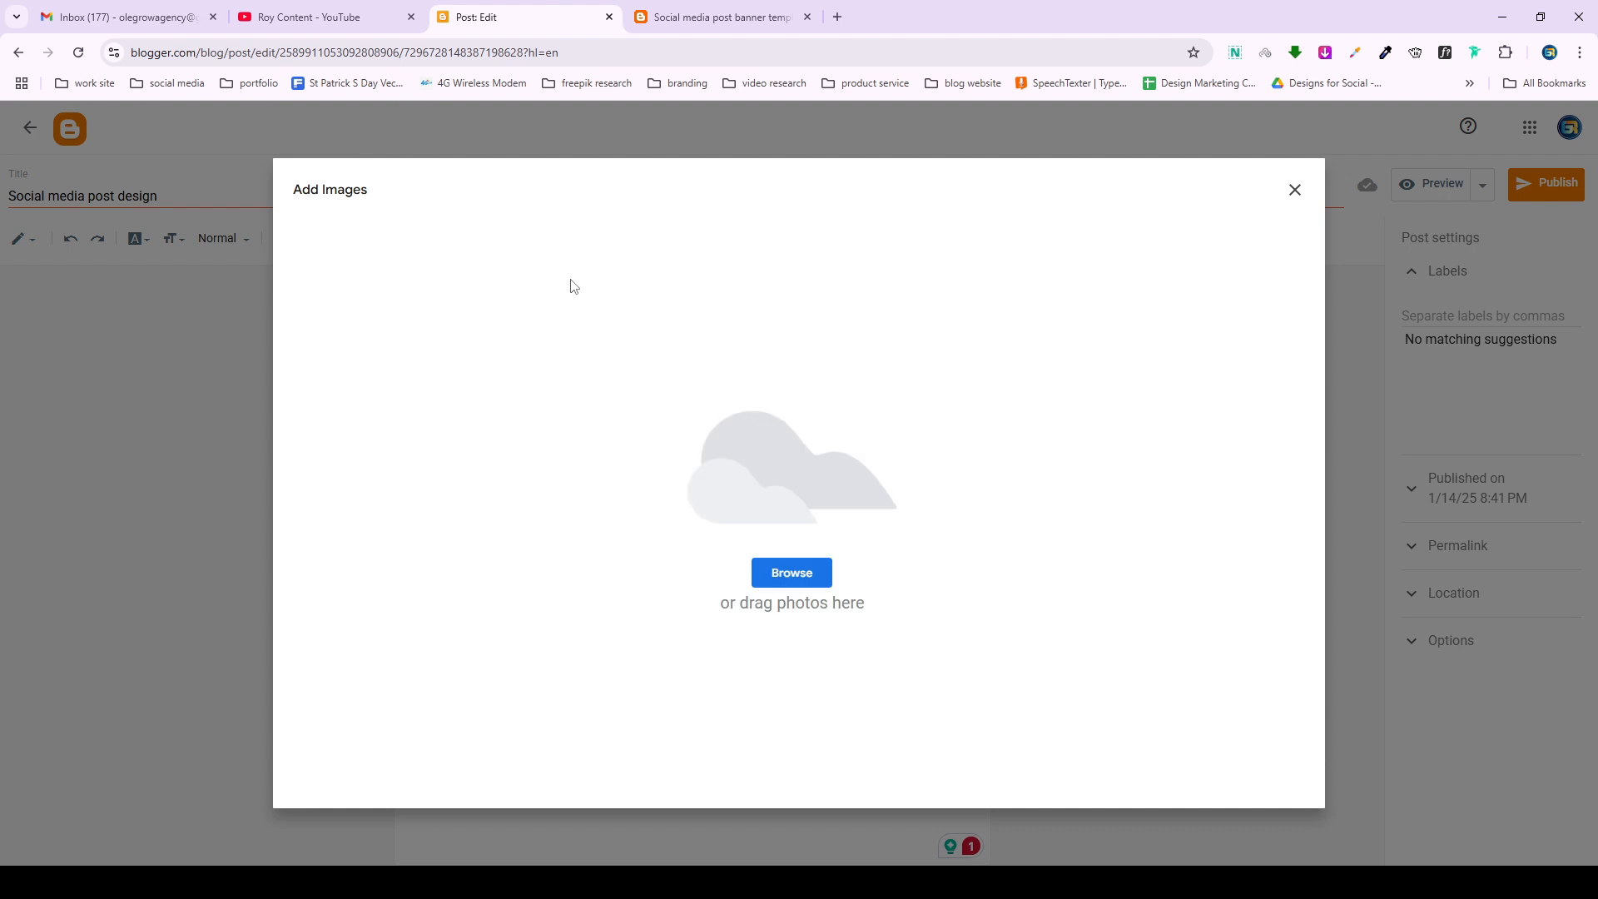
left_click(793, 576)
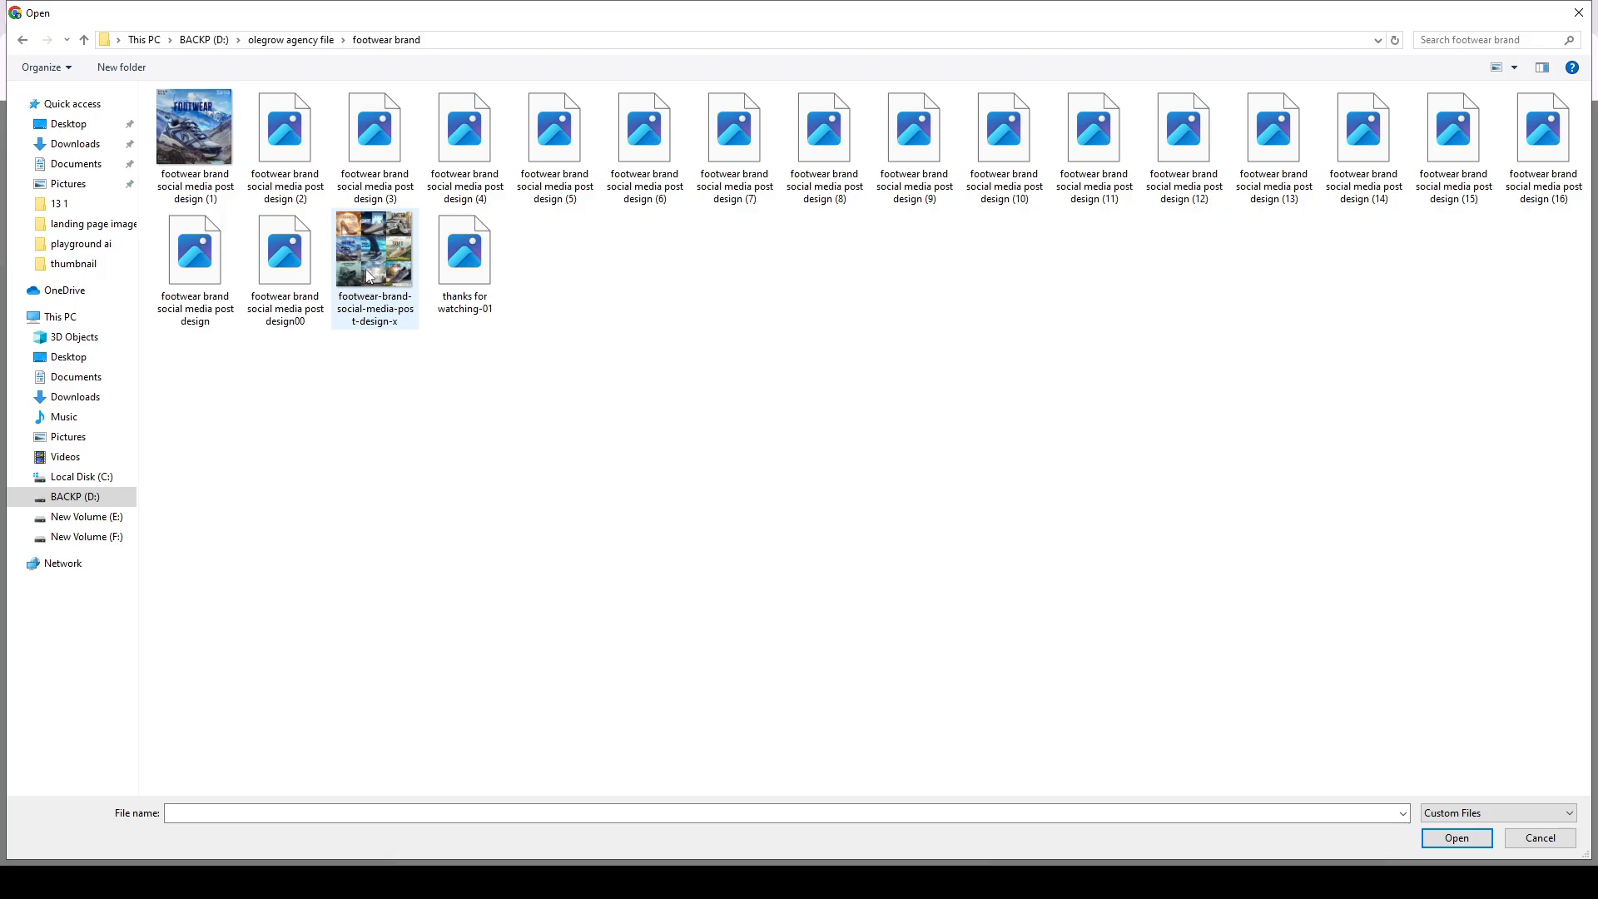
double_click(374, 266)
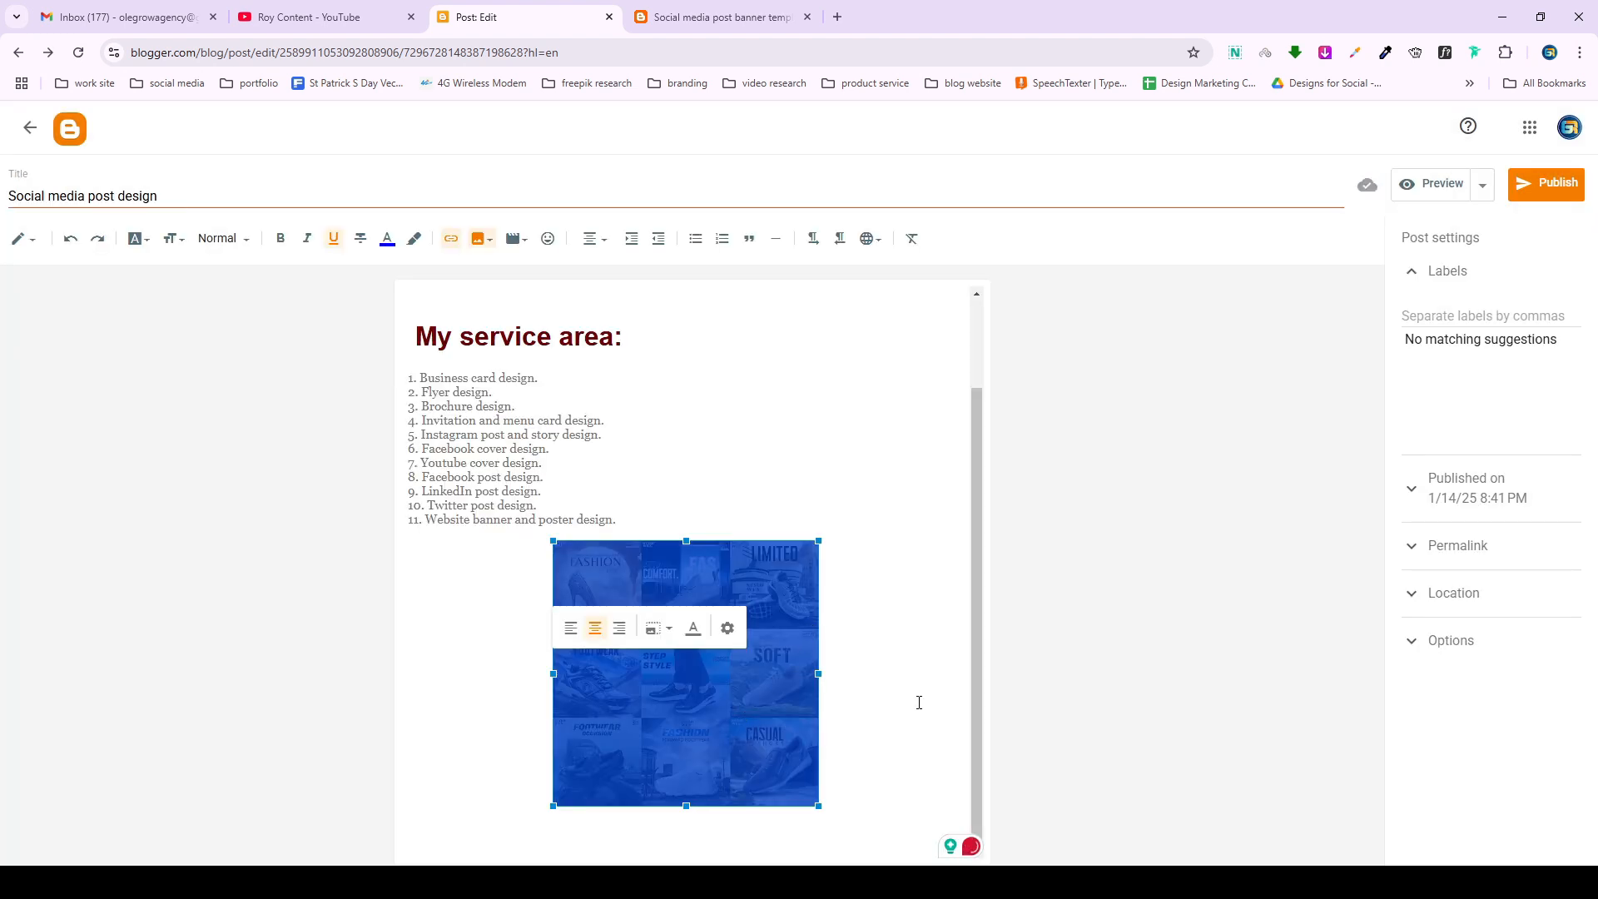
Try out larger and smaller freehand sizes for the footwear image below the service list.
left_click(757, 702)
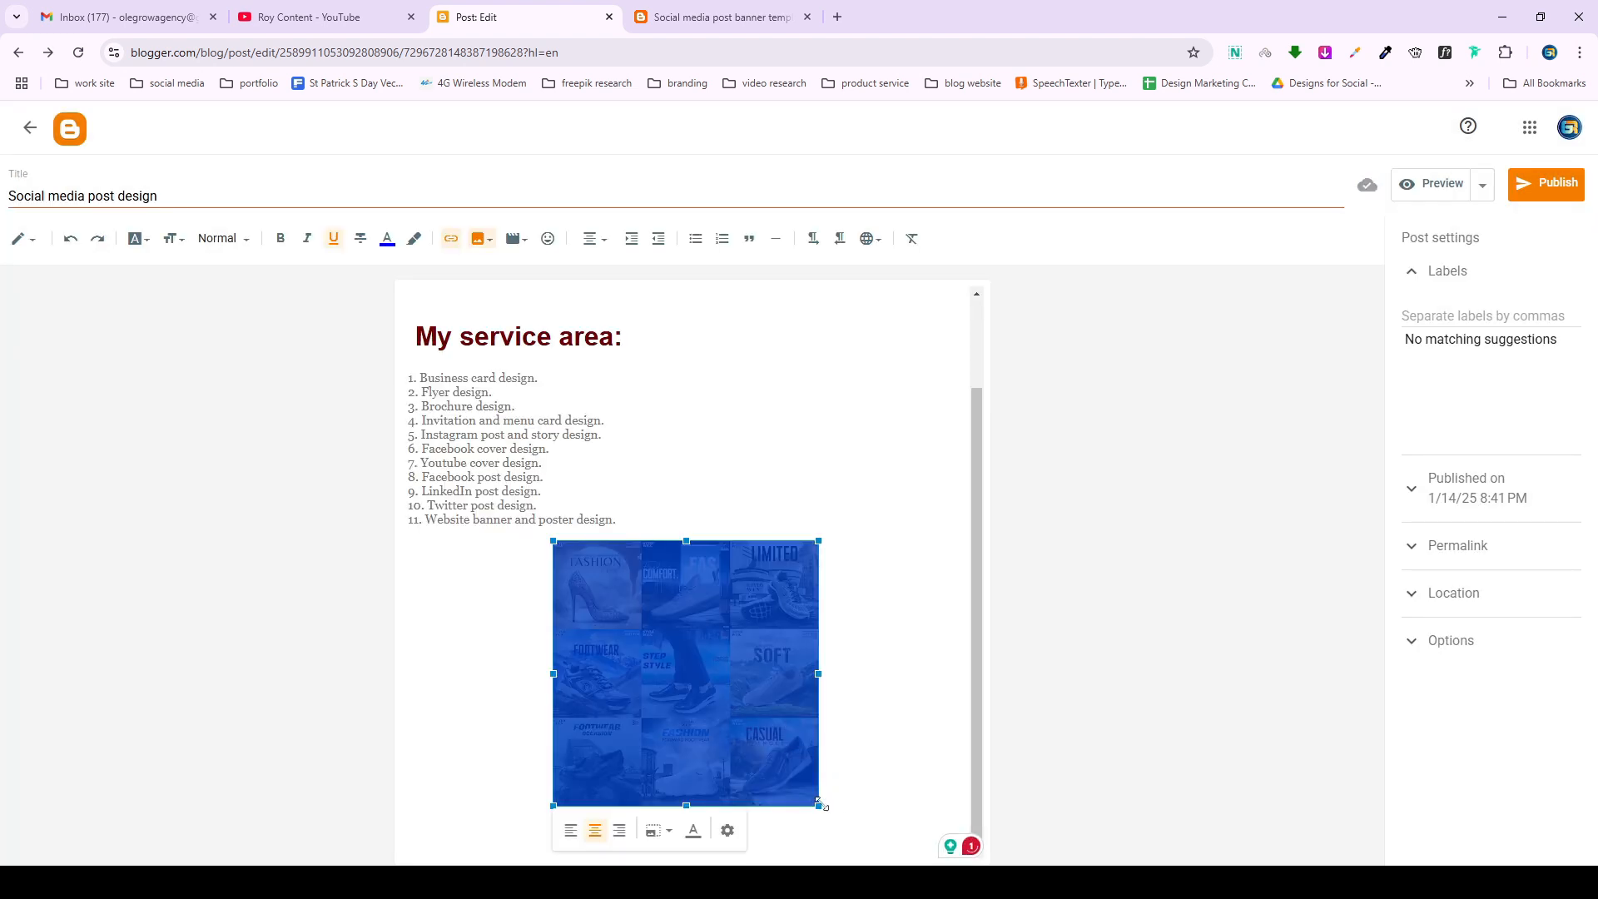
left_click_drag(819, 805, 869, 857)
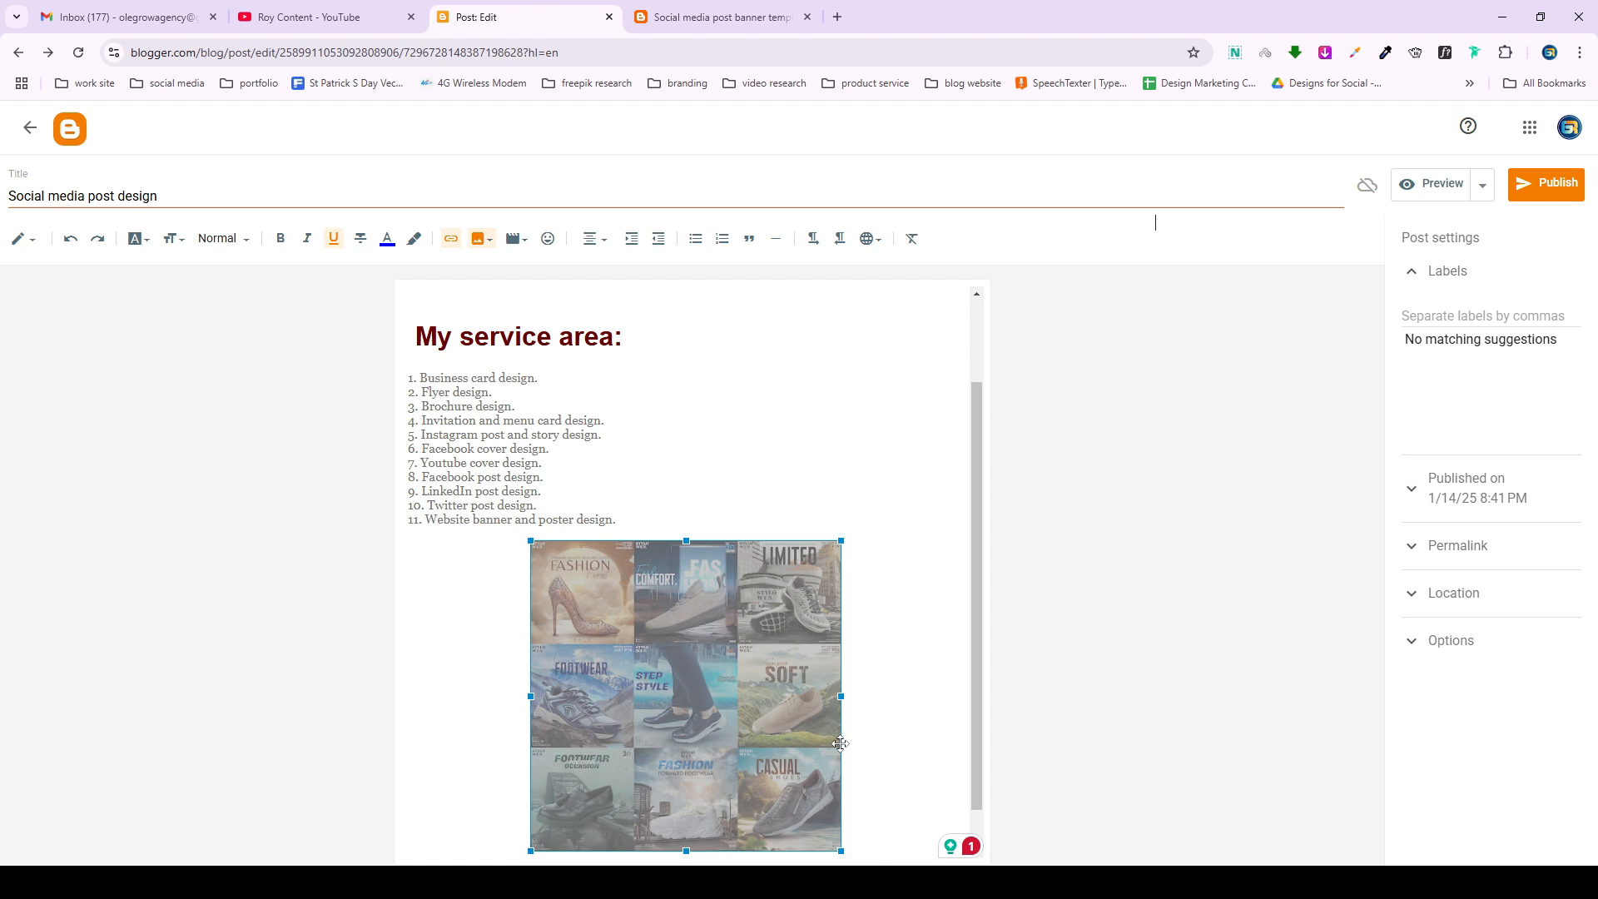
key("ctrl+z")
scroll(780, 672, "down", 1)
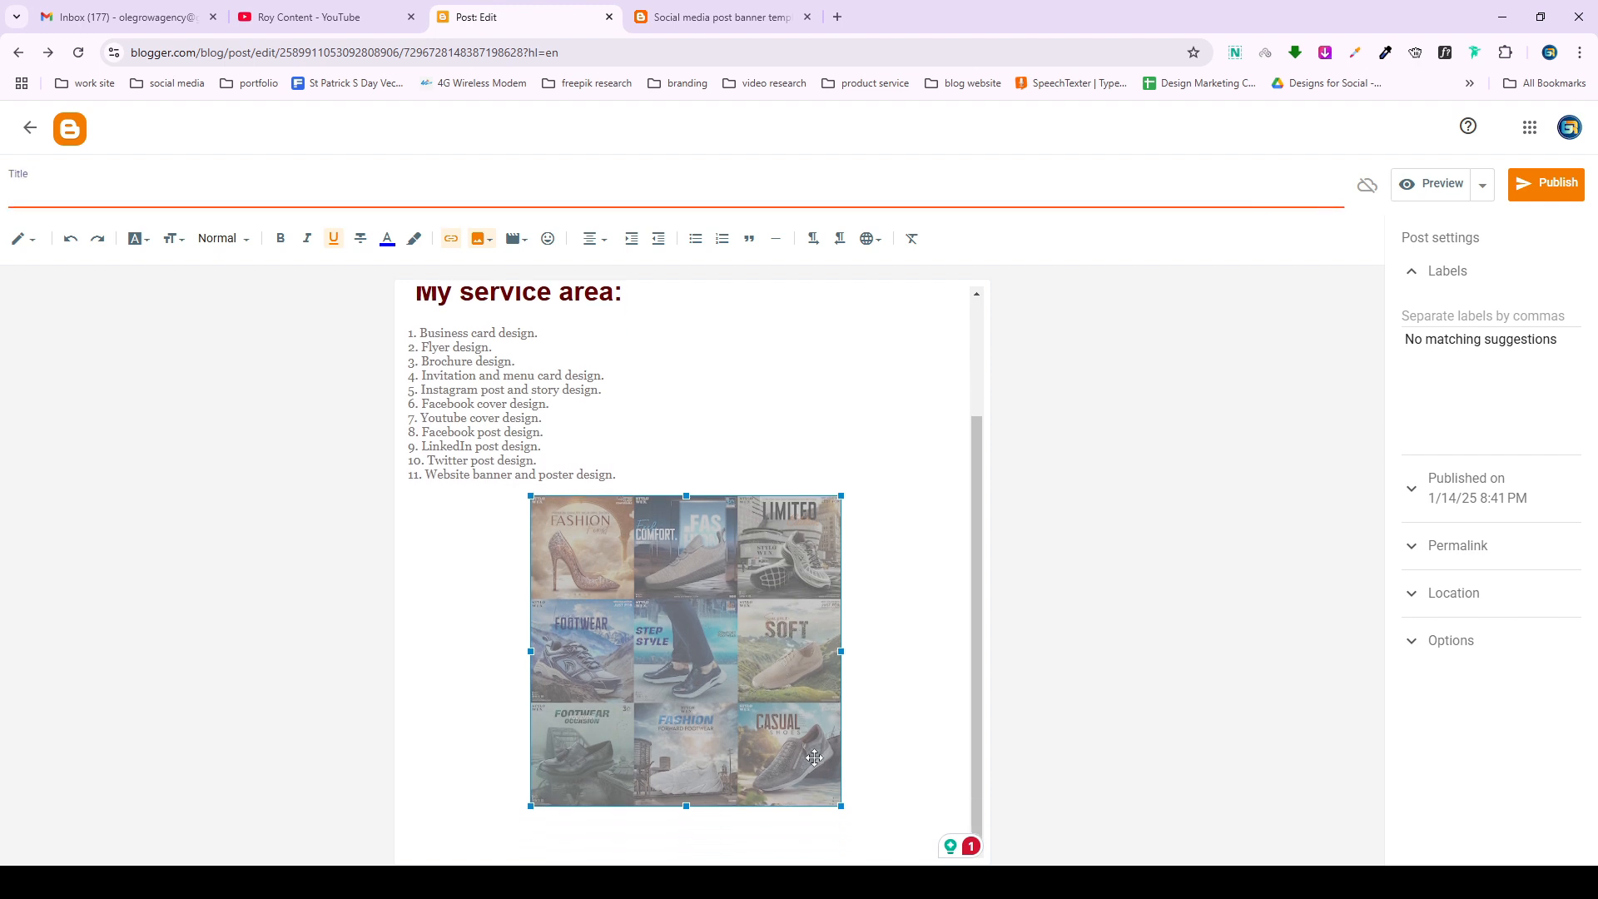
left_click_drag(839, 804, 802, 776)
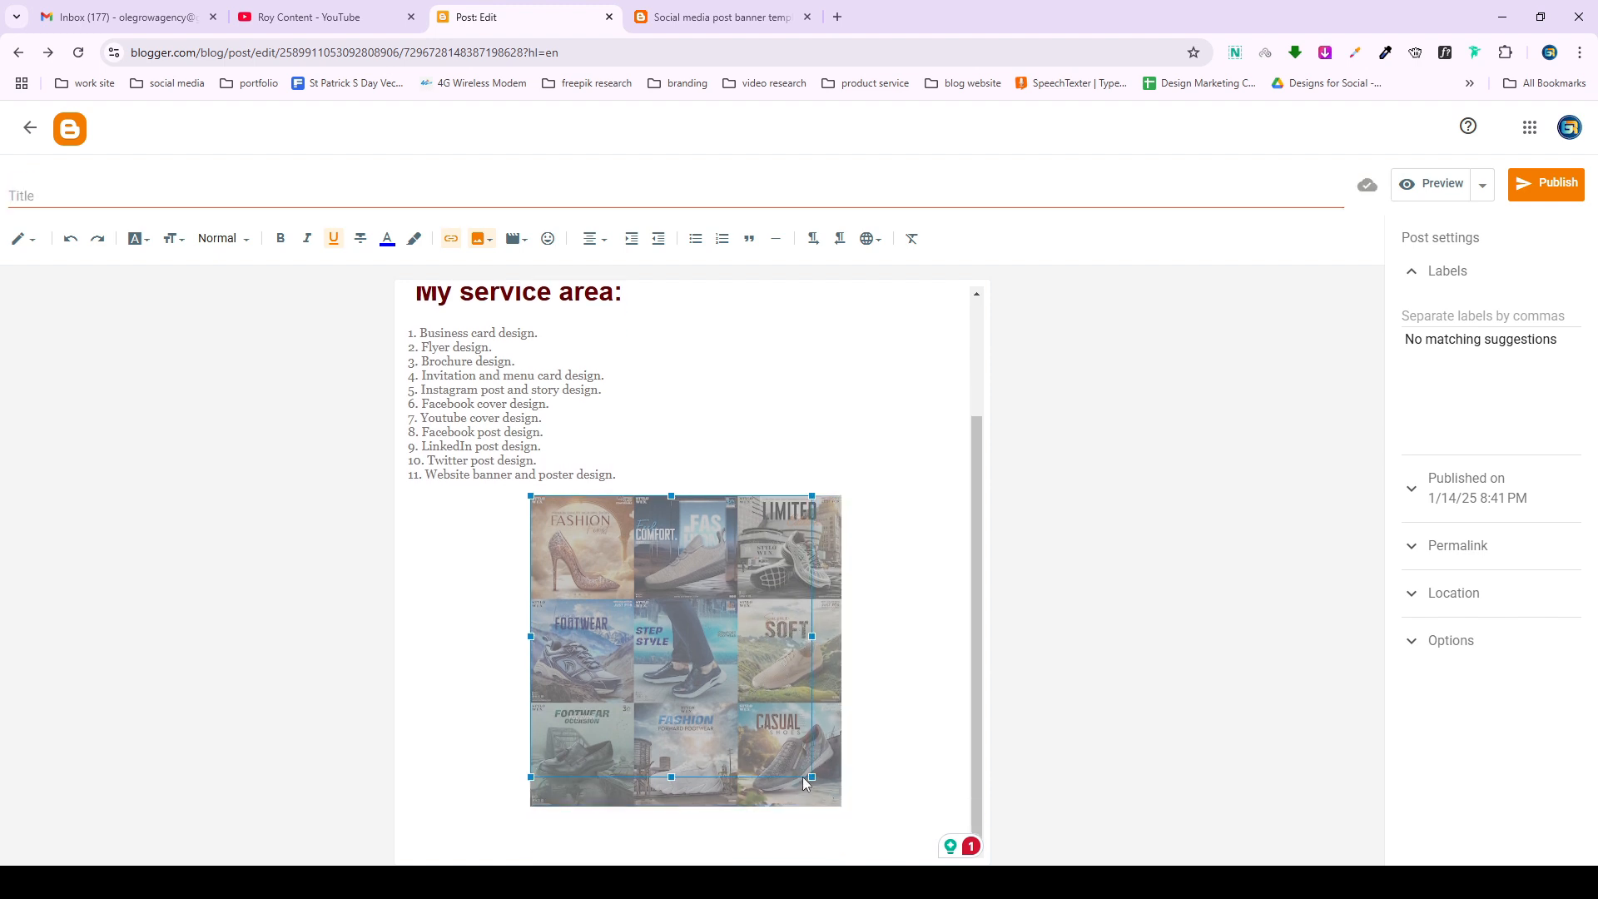
left_click(674, 745)
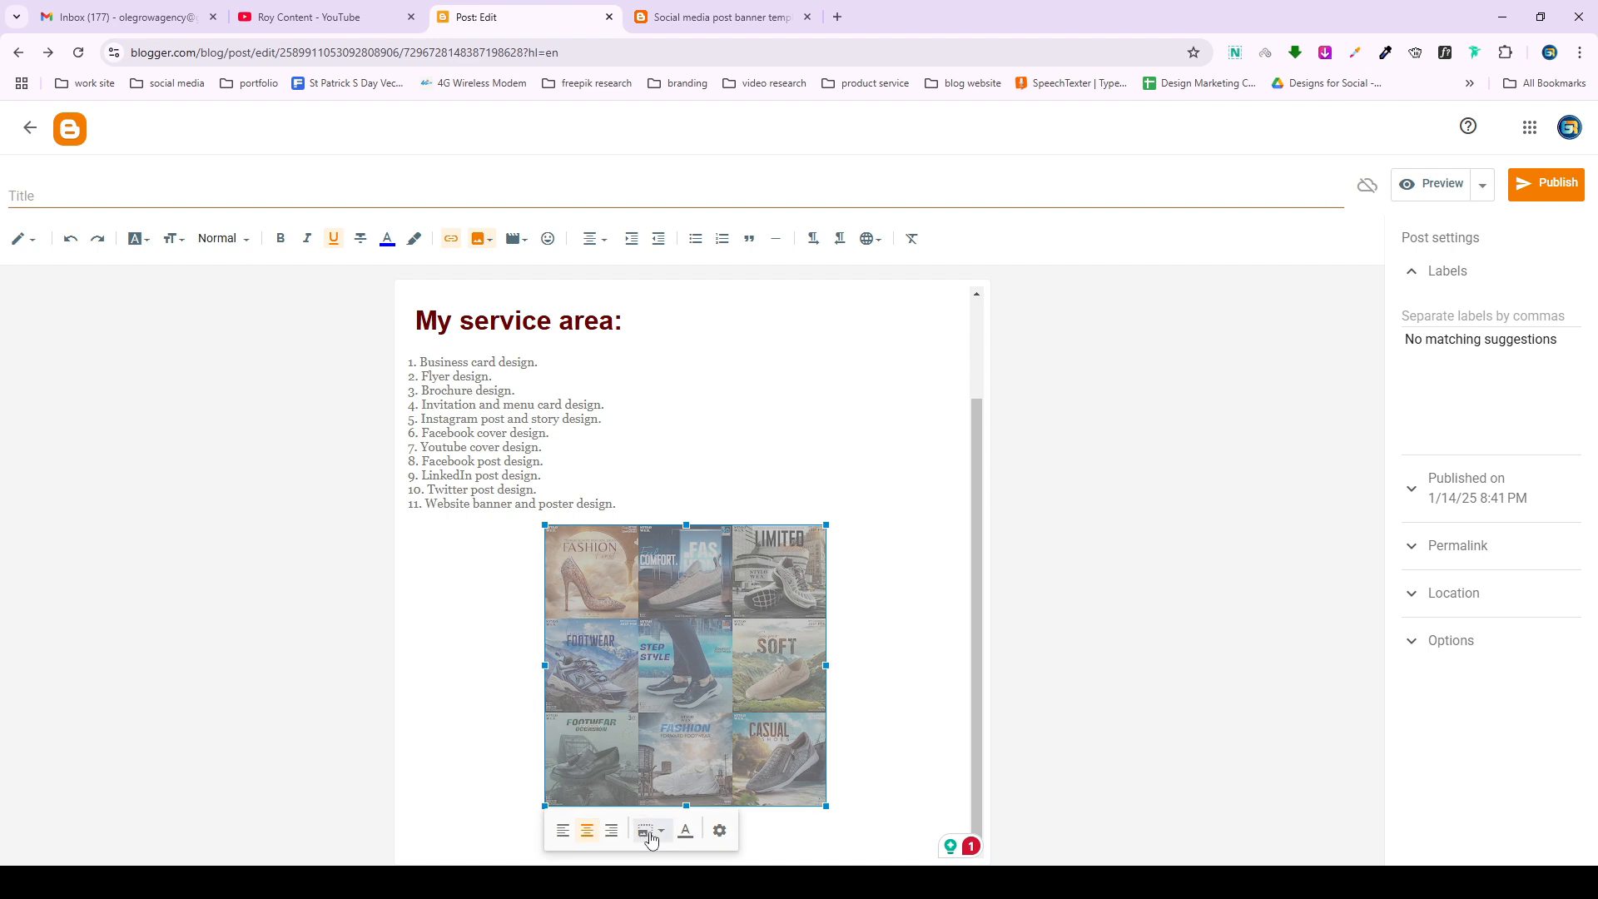
Try the Extra large, Large and Medium preset sizes on the footwear image.
left_click(654, 834)
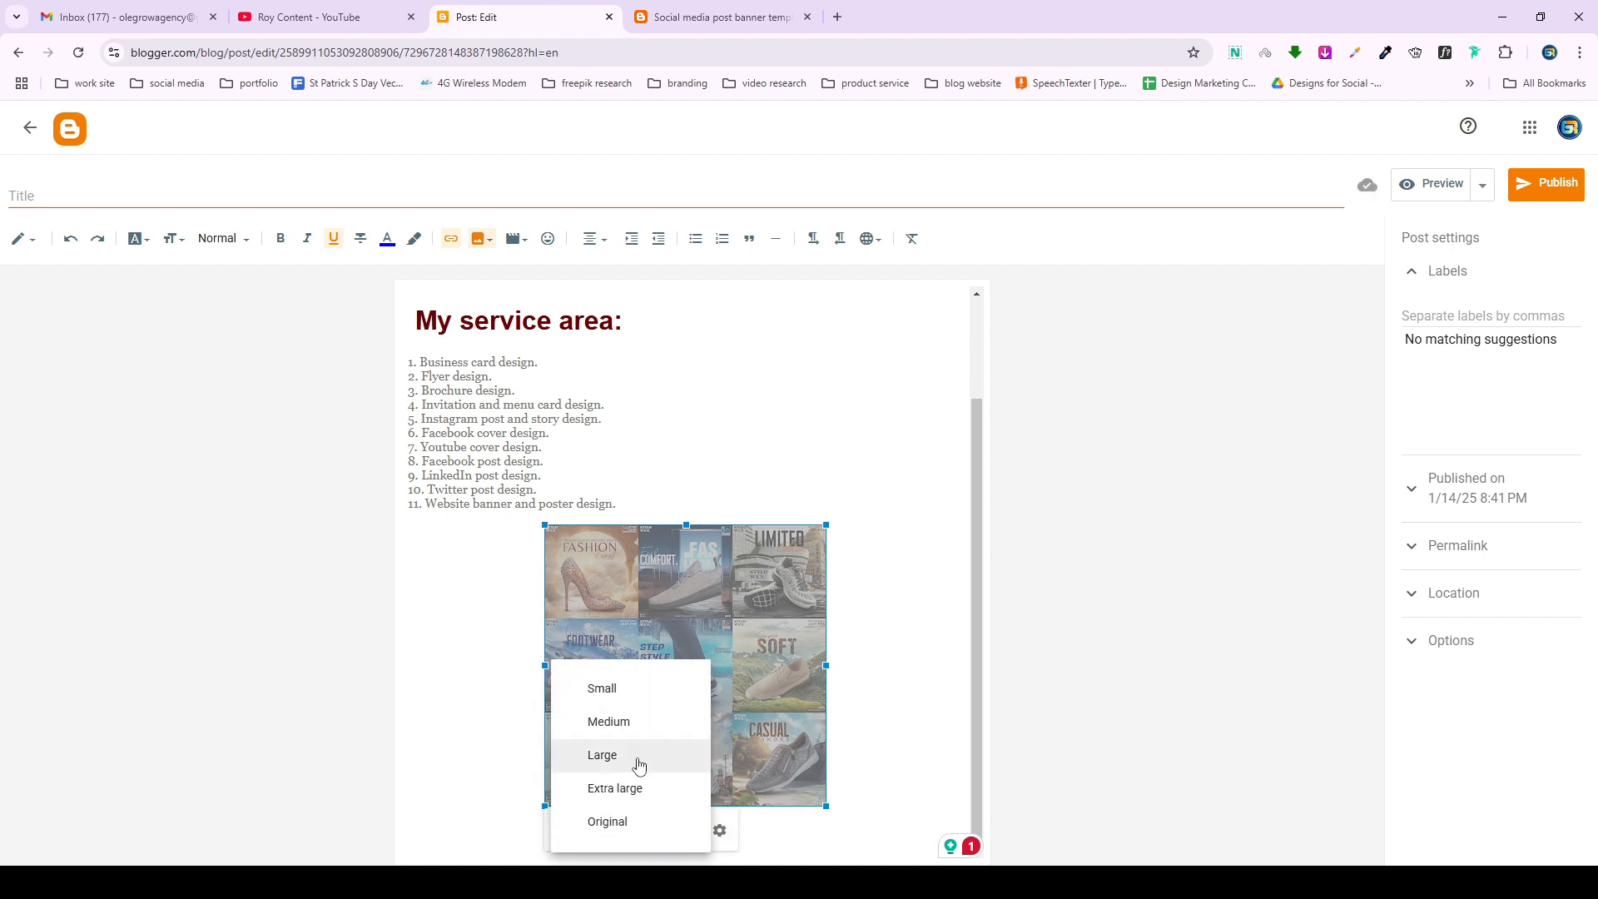
left_click(649, 789)
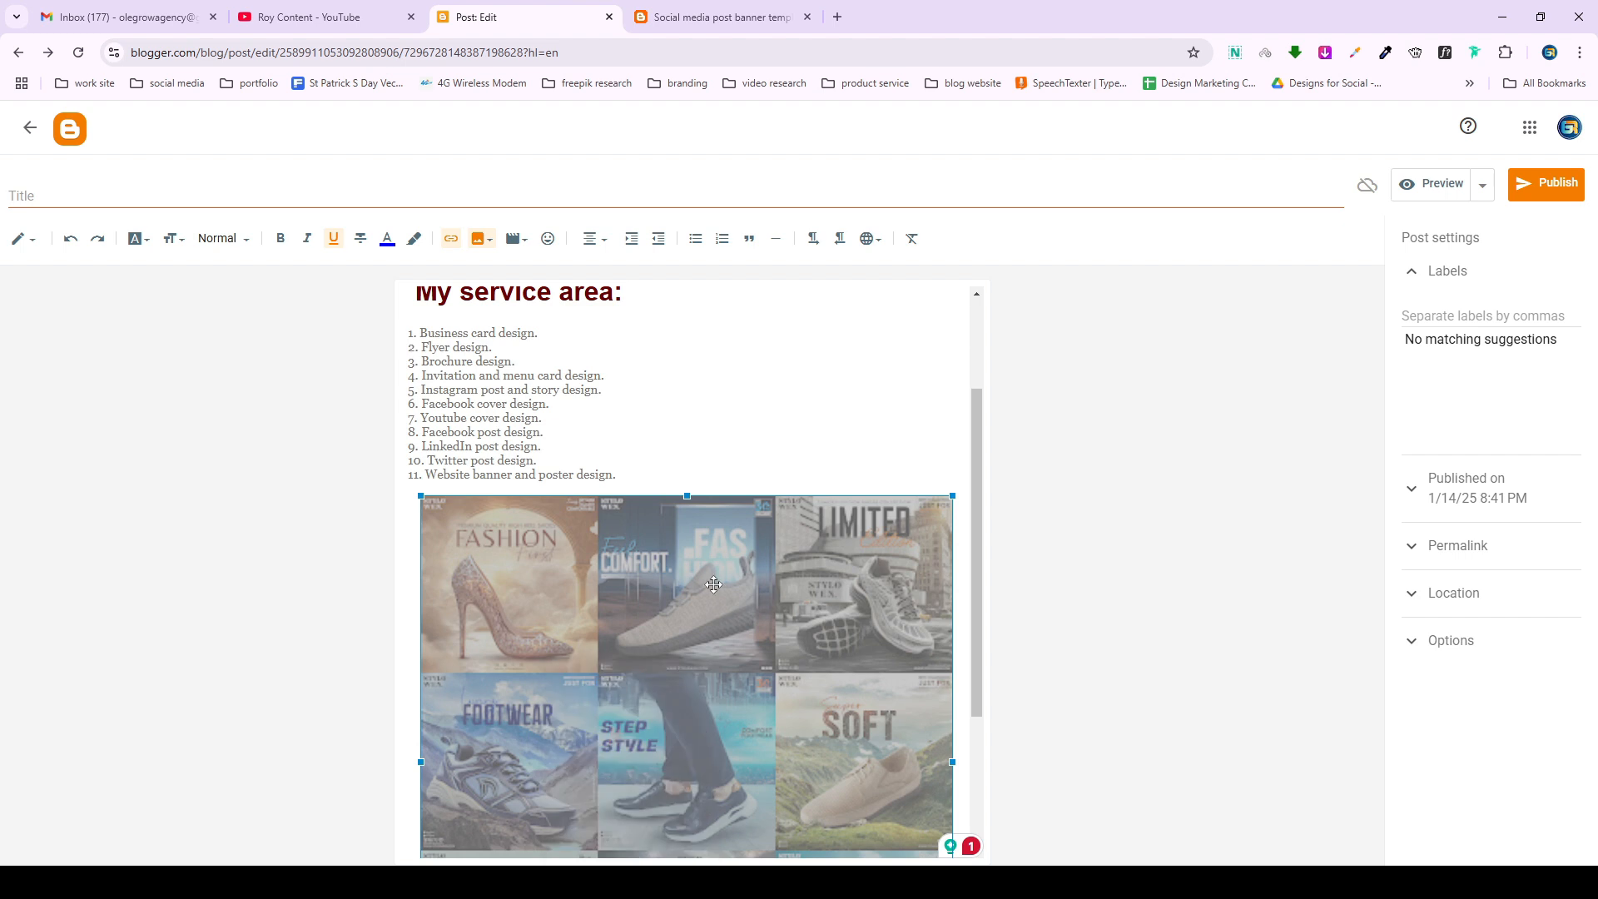
scroll(895, 676, "down", 3)
left_click(702, 625)
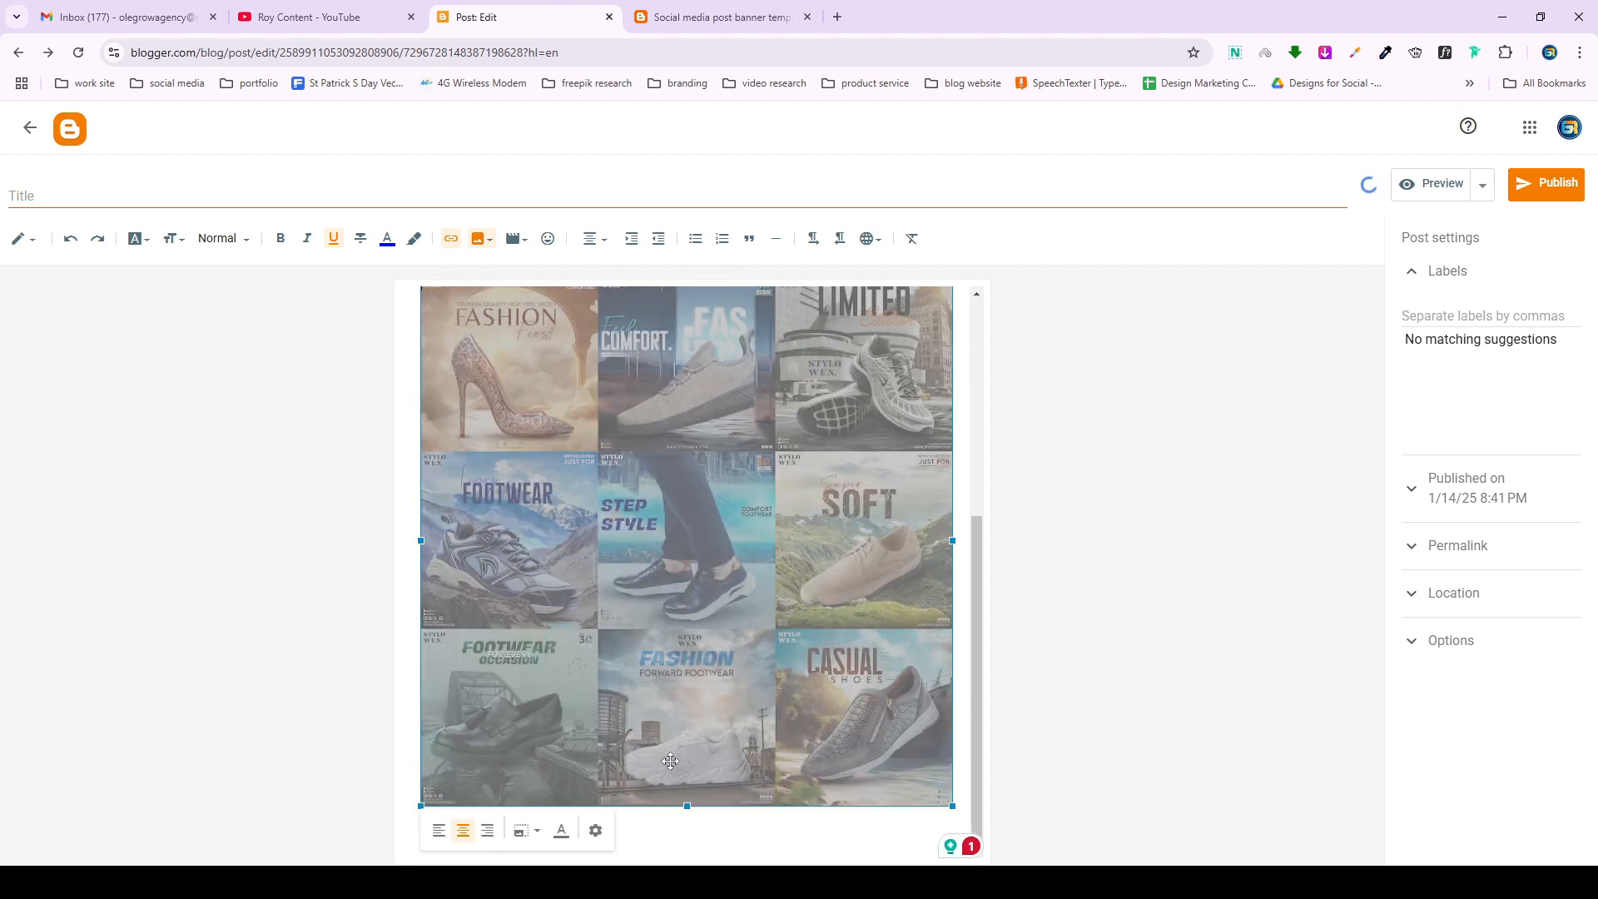
left_click(540, 830)
left_click(493, 755)
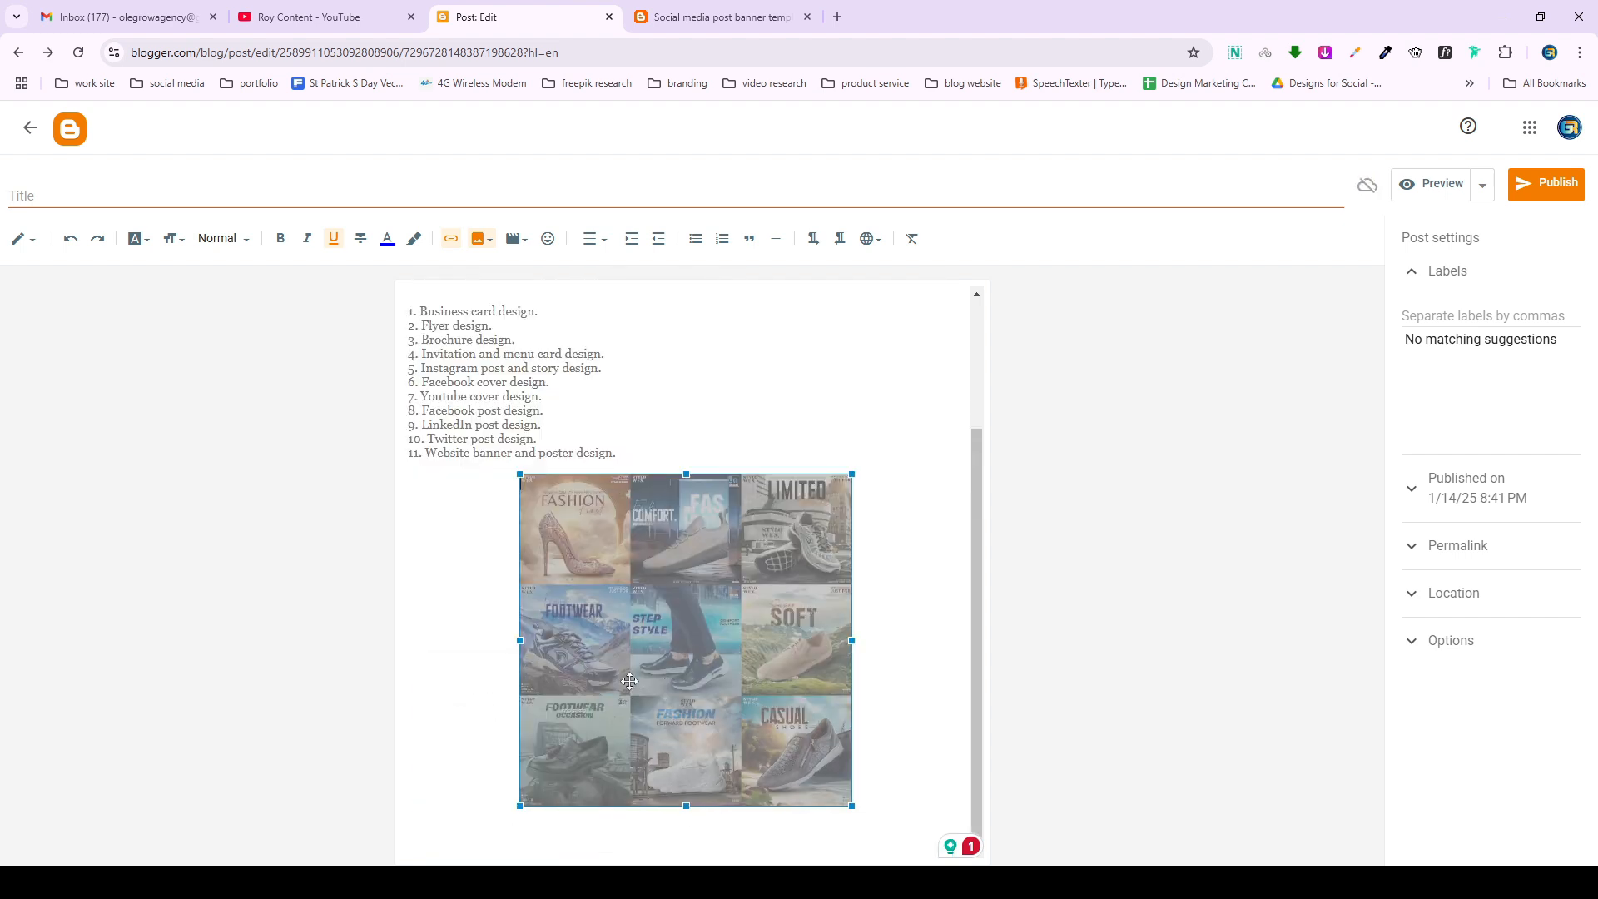
left_click(625, 831)
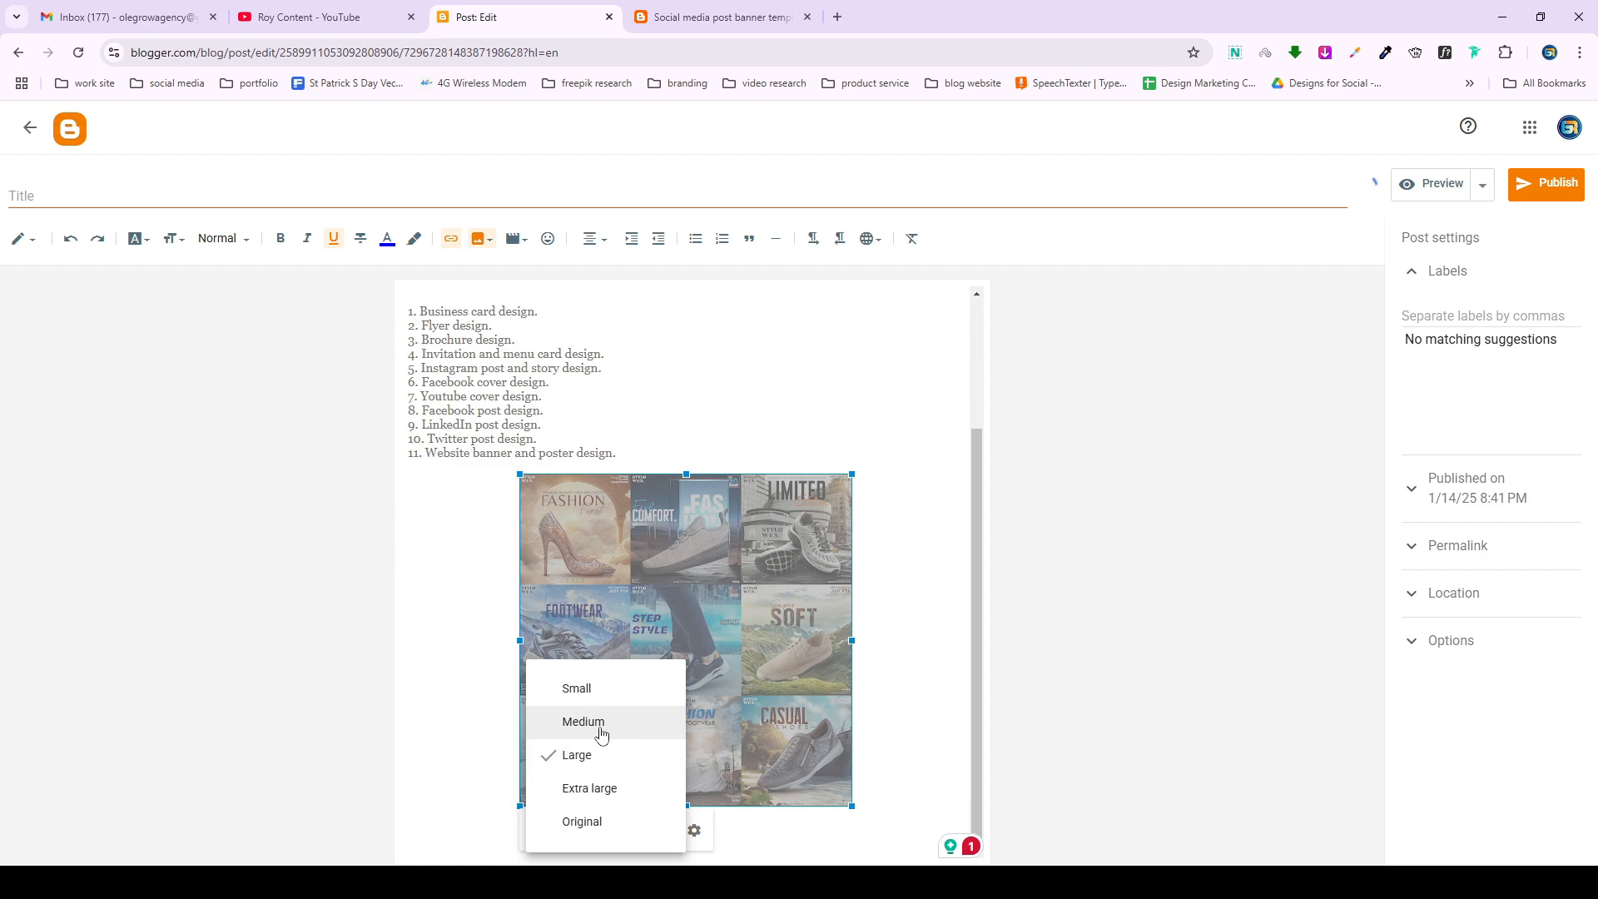
left_click(599, 726)
Set the footwear image's size to Extra large and check how it fits below the service list.
left_click(670, 830)
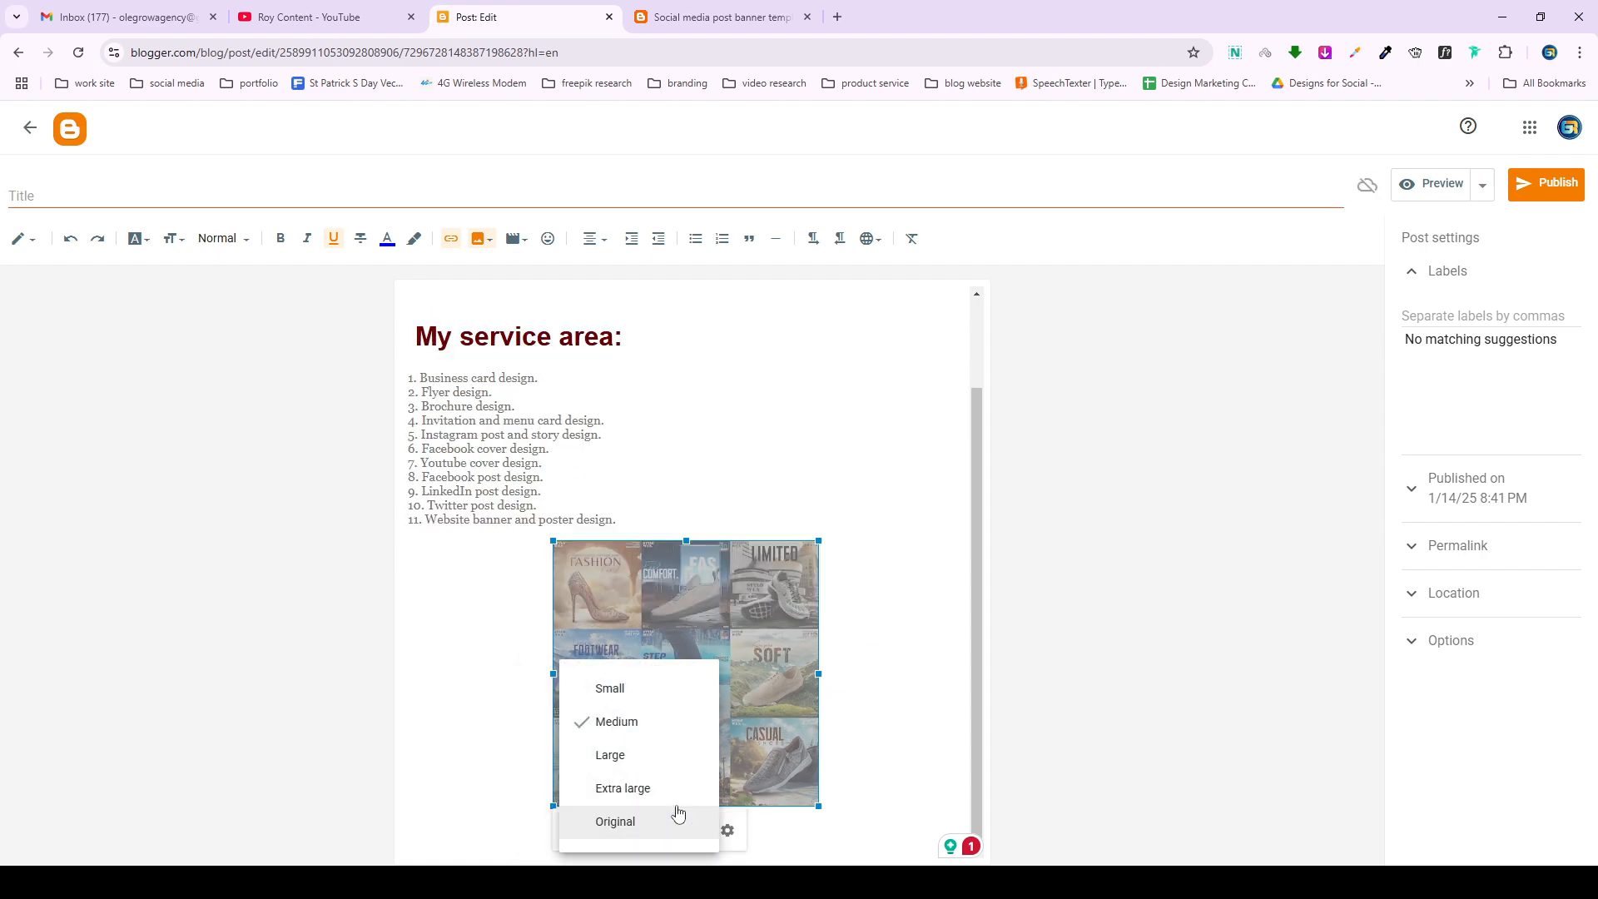
left_click(634, 787)
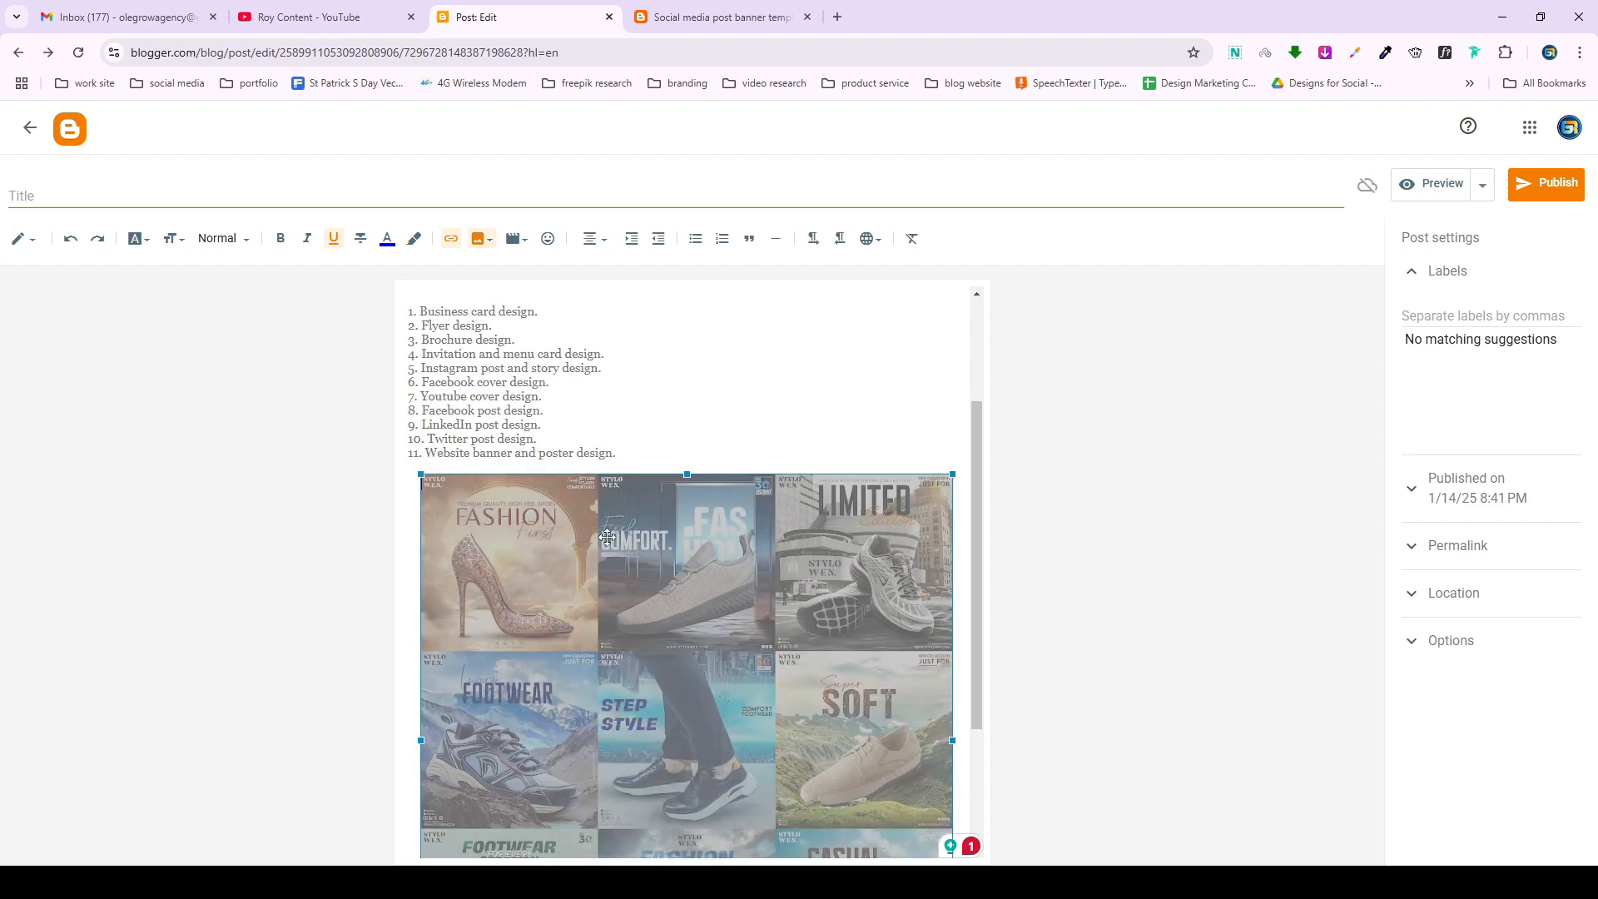
left_click(711, 446)
scroll(731, 482, "down", 3)
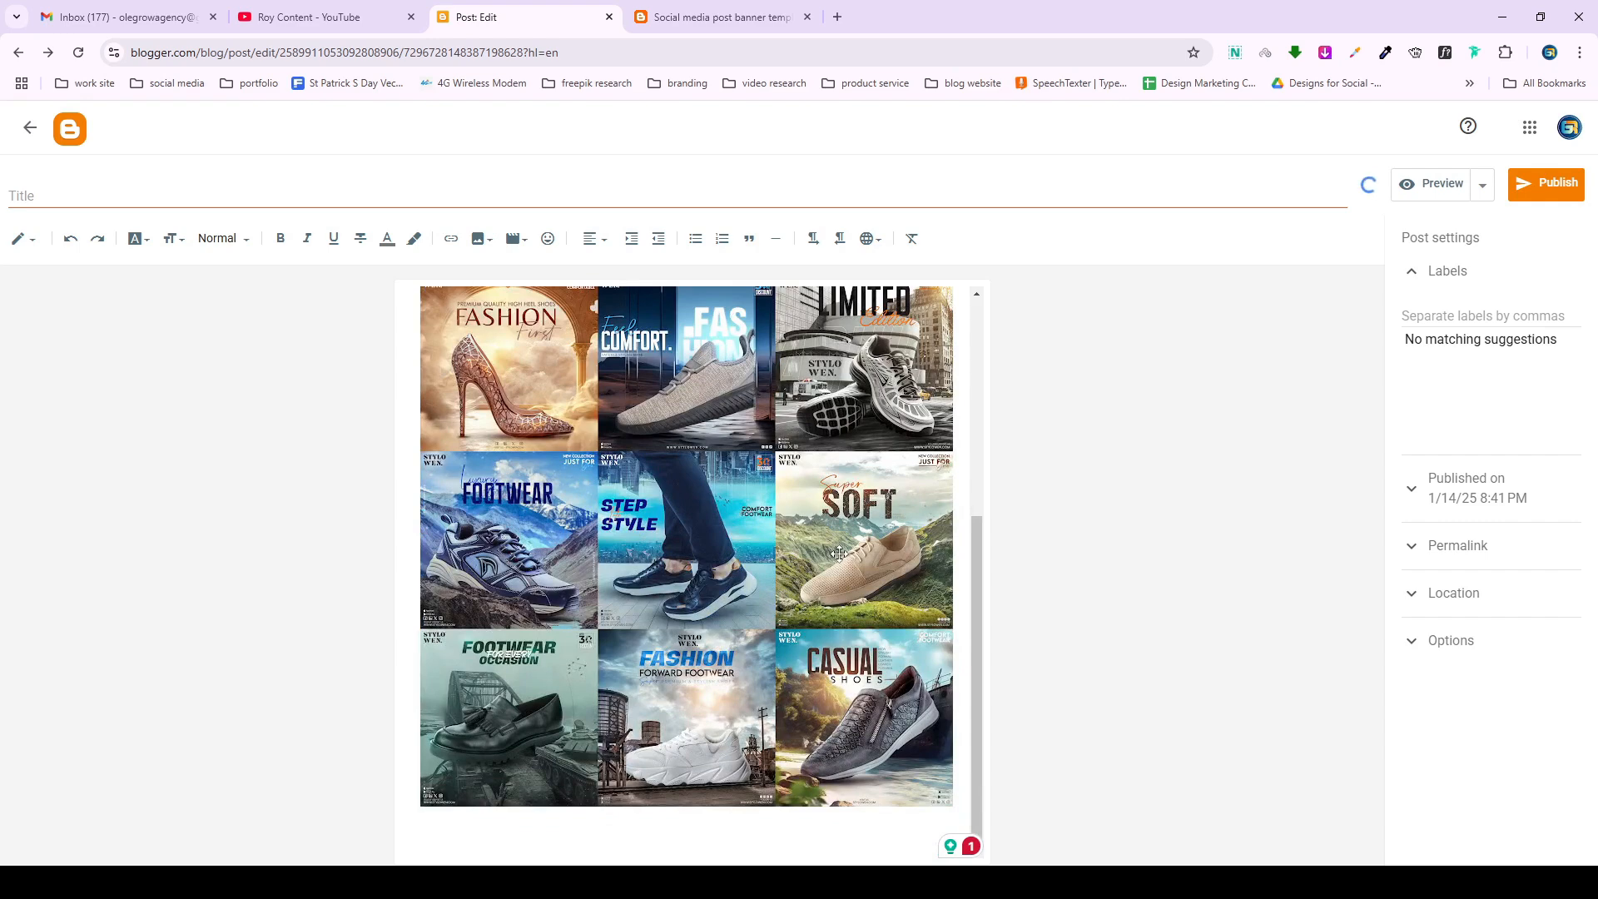
scroll(780, 575, "up", 2)
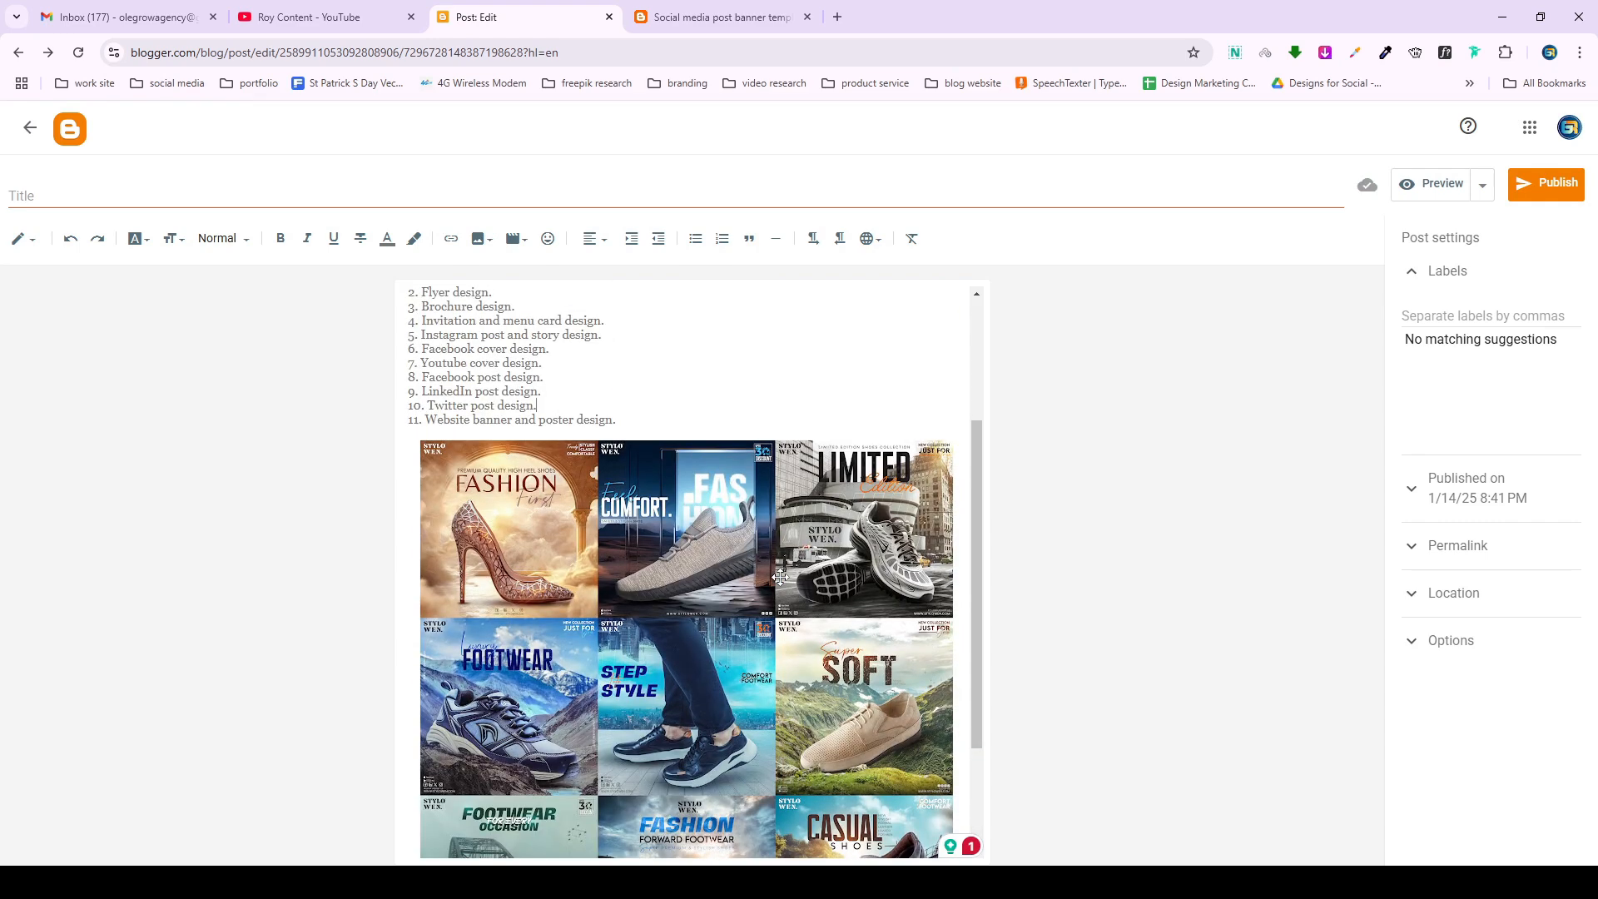
Open the older post "I will create logo and t shirt design for your business" on the reference blog.
left_click(699, 17)
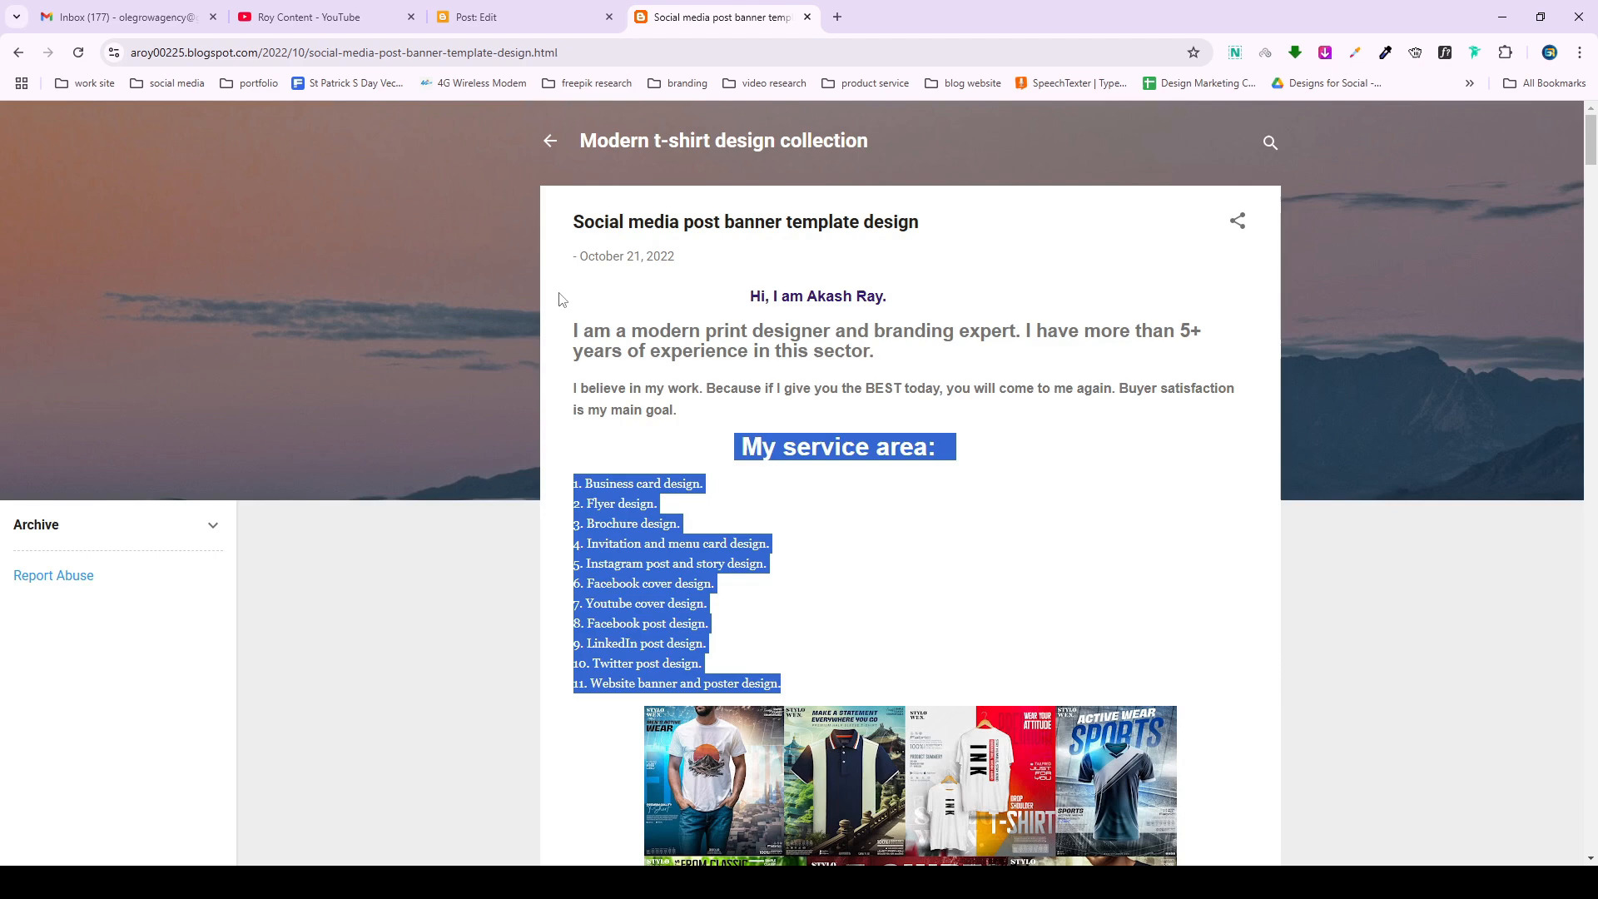
left_click(547, 143)
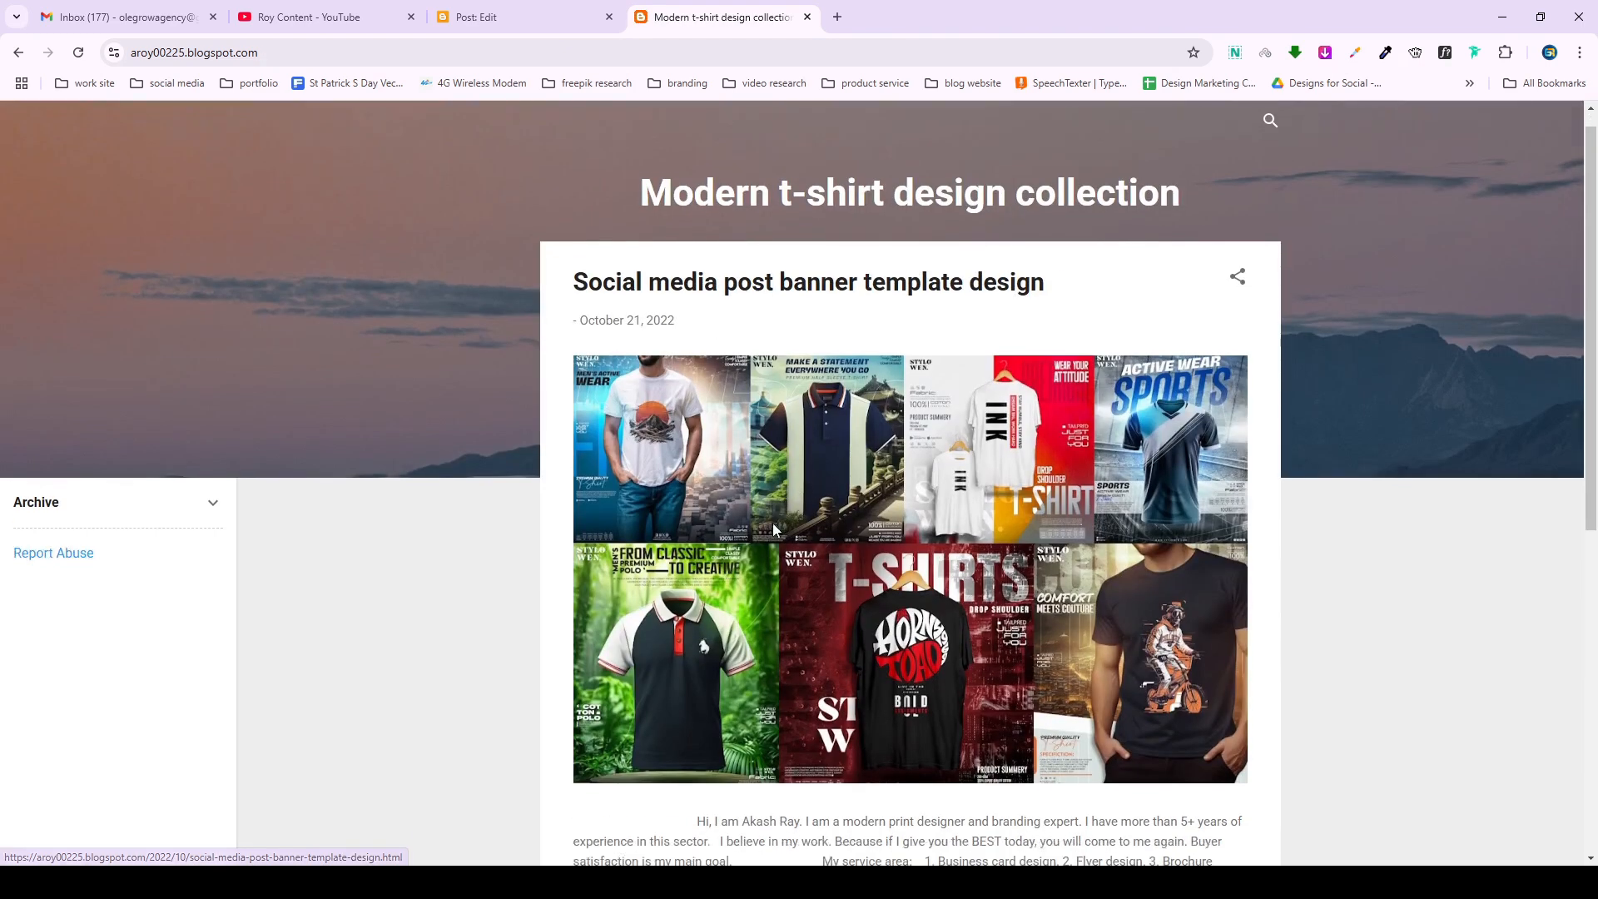
scroll(773, 530, "down", 7)
left_click(907, 733)
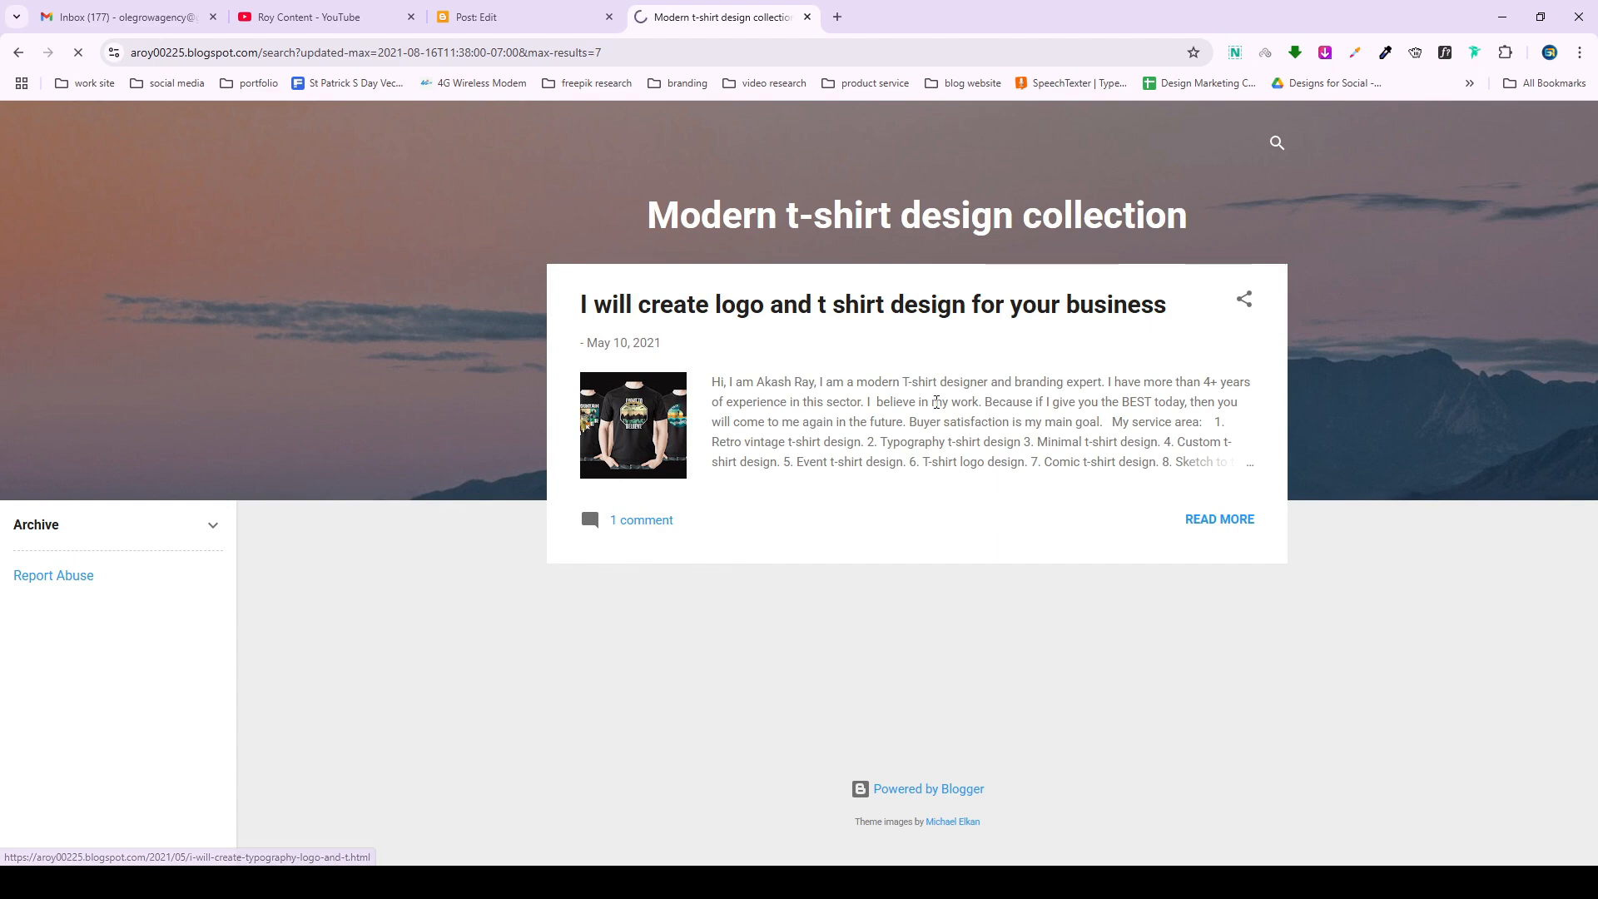
left_click(939, 405)
Examine how the older t-shirt post arranges its service list, category headings and design images.
scroll(884, 465, "down", 2)
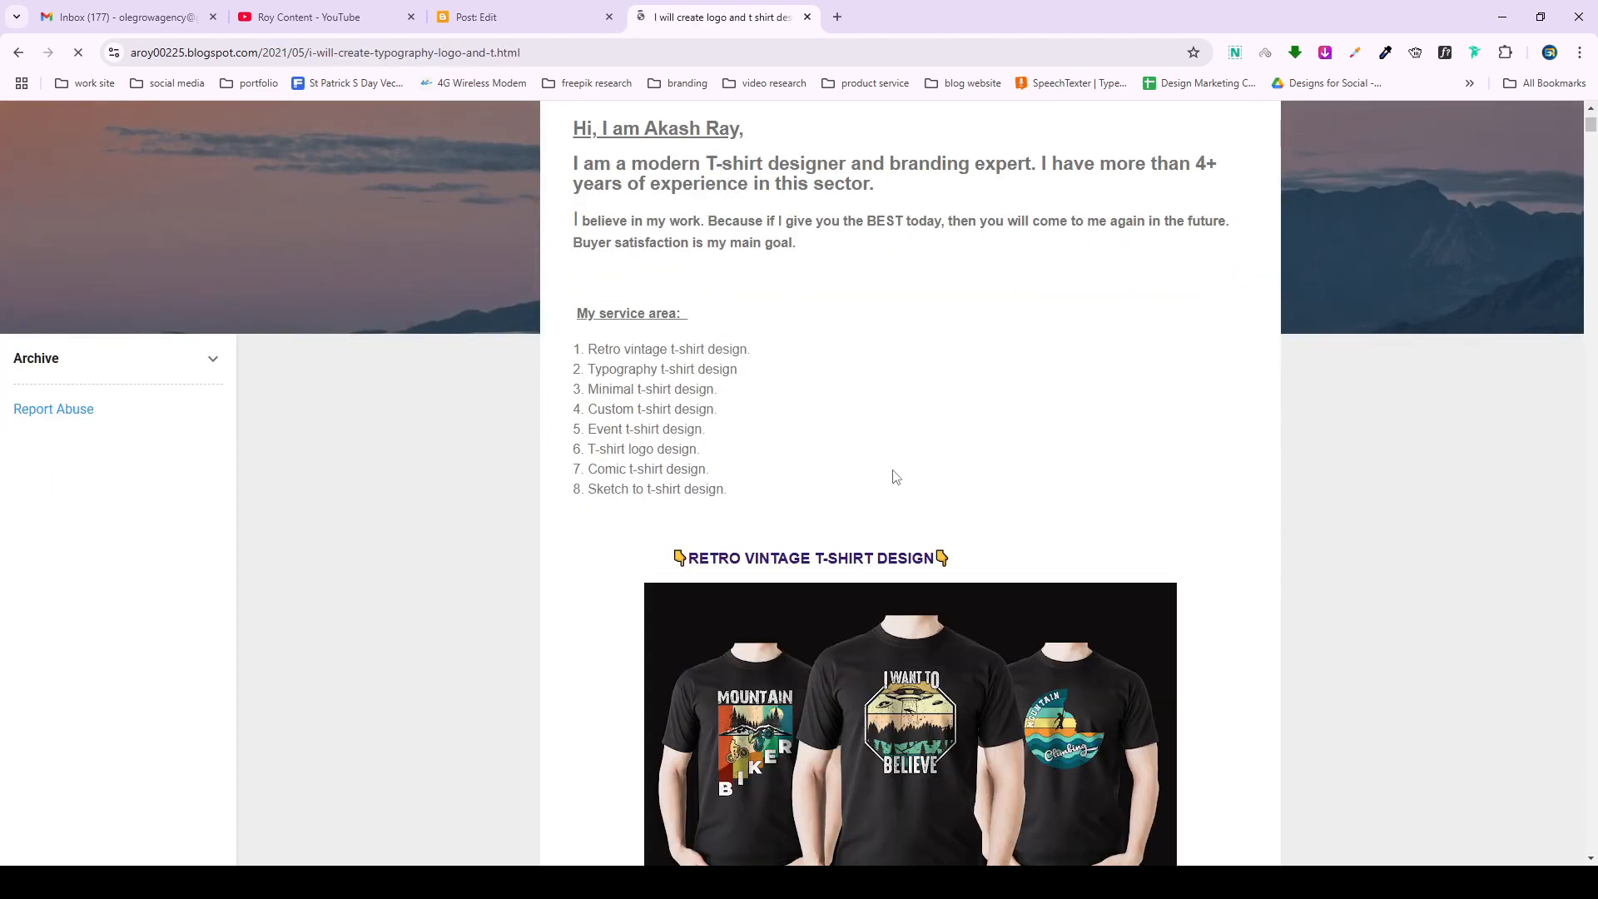
scroll(889, 471, "down", 2)
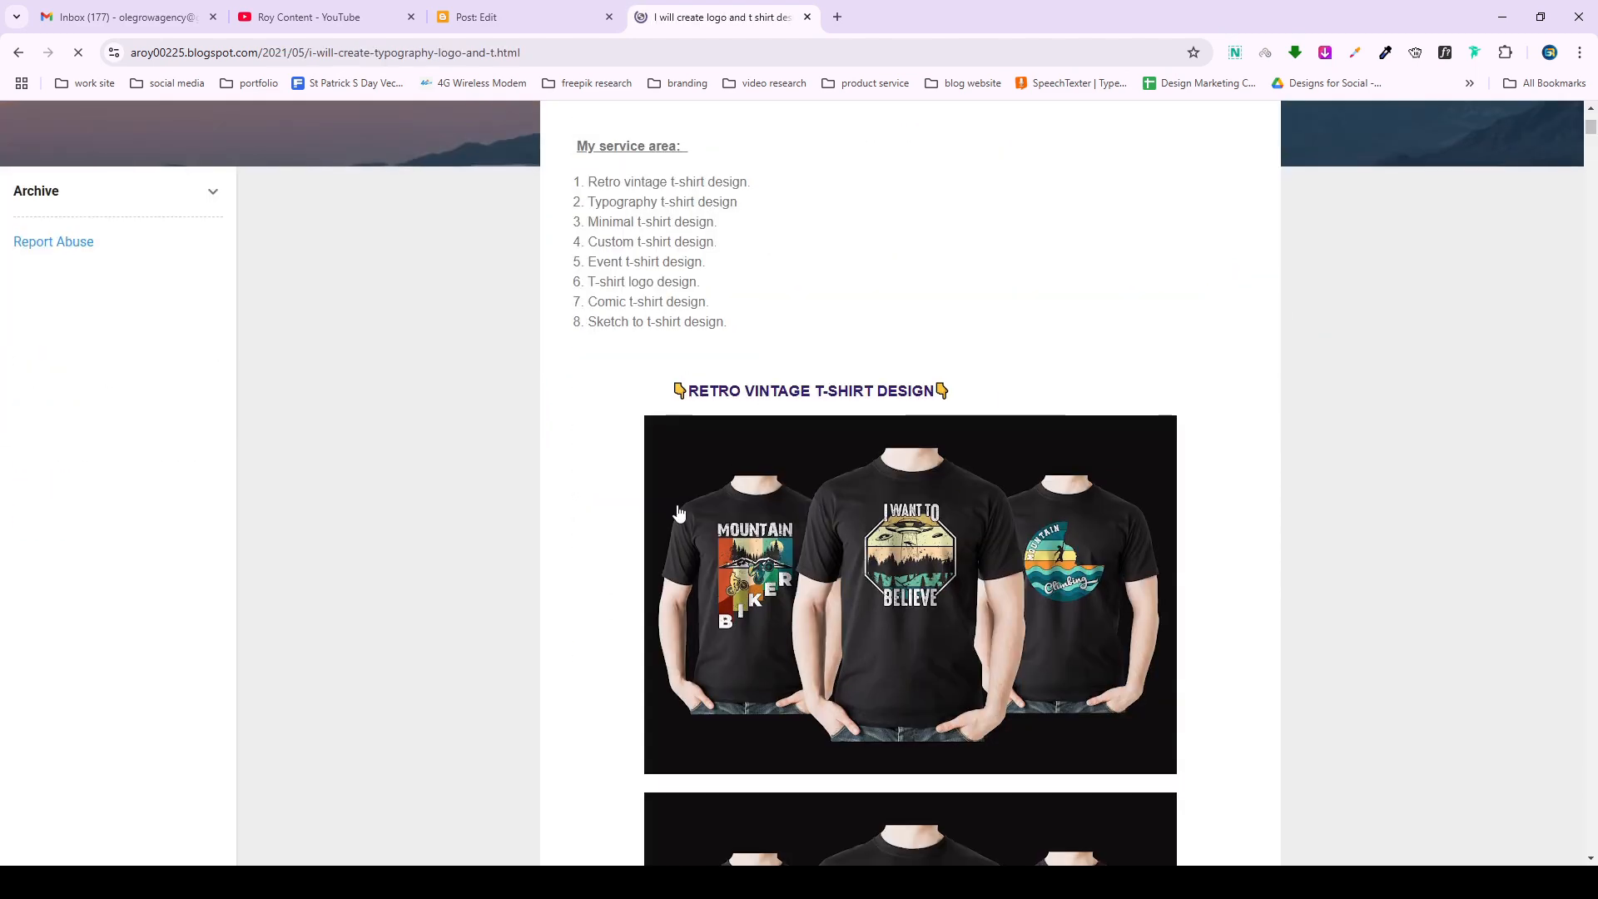
scroll(678, 510, "down", 14)
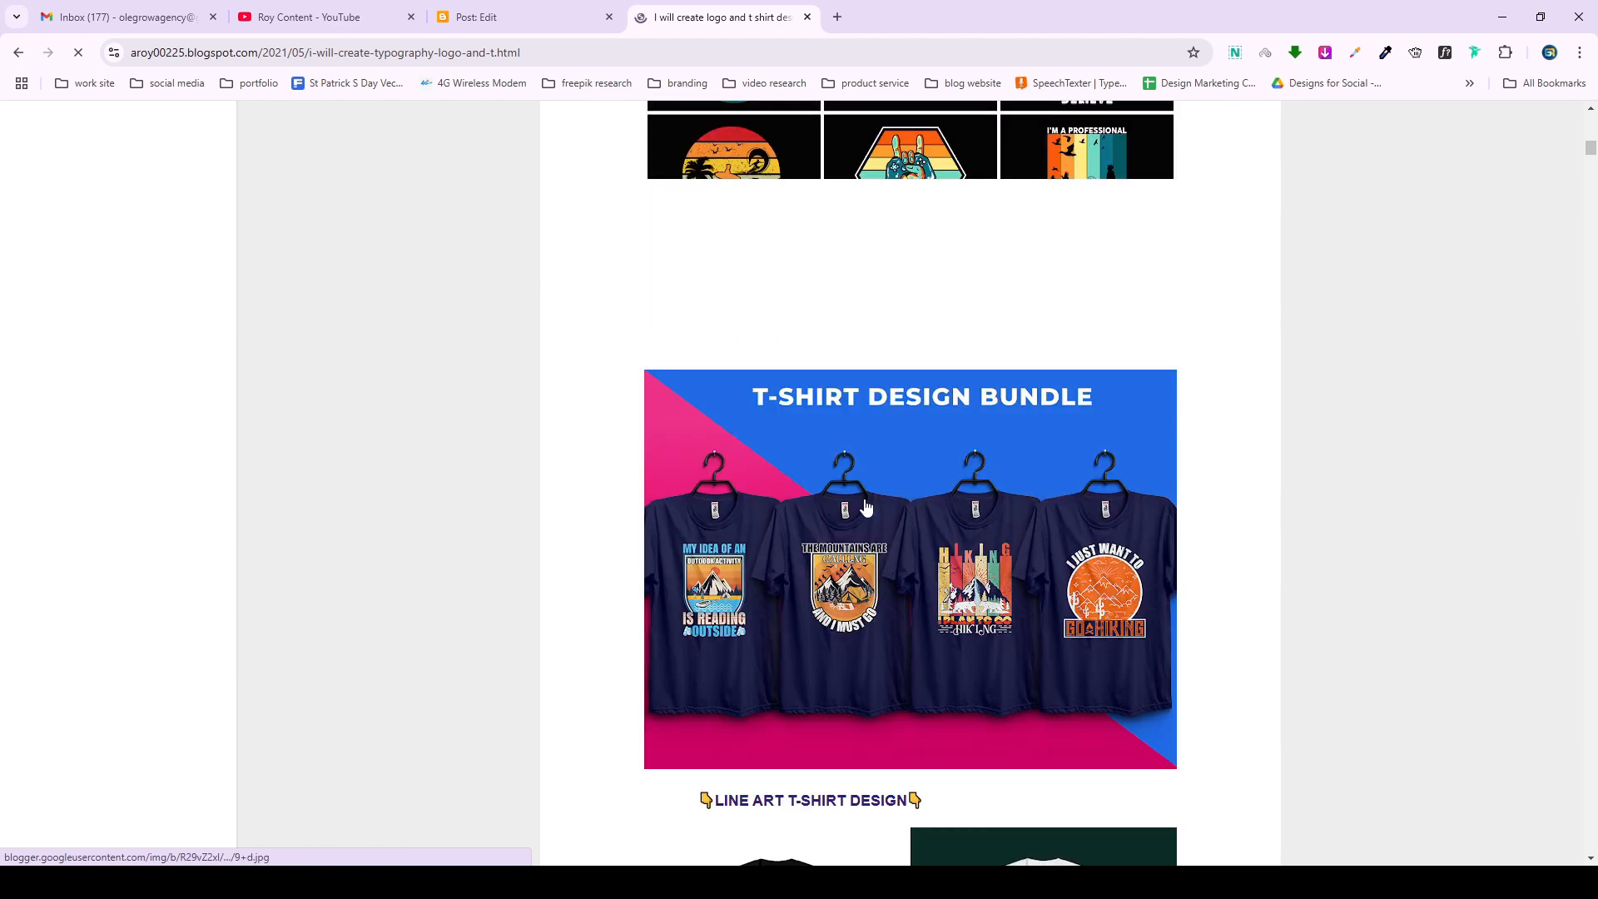
scroll(713, 493, "down", 8)
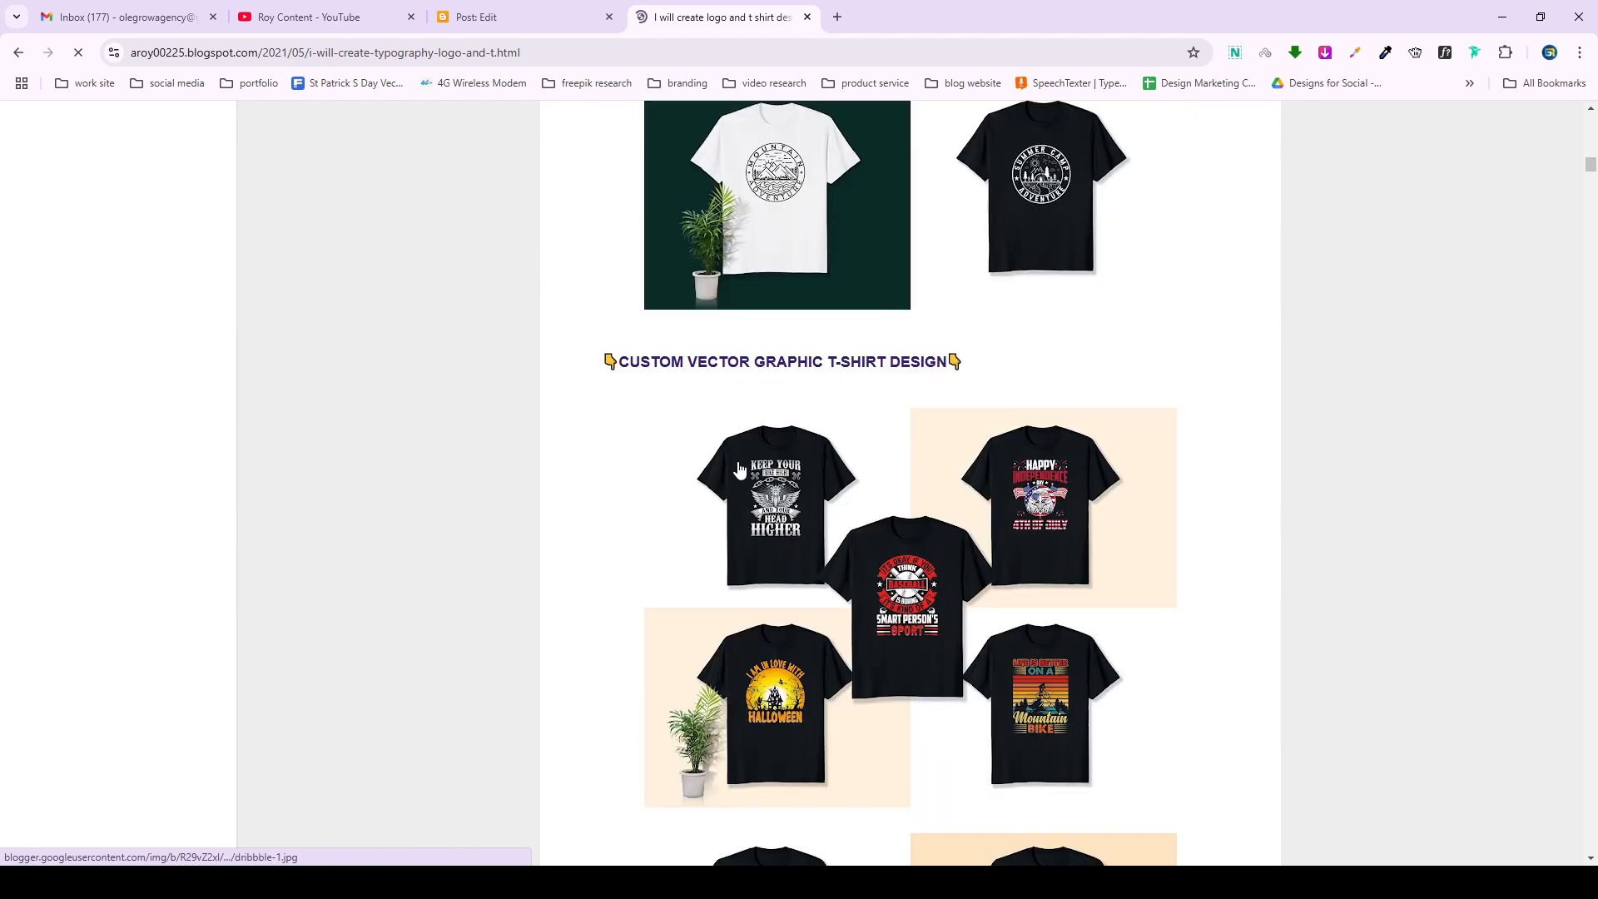
scroll(678, 384, "down", 12)
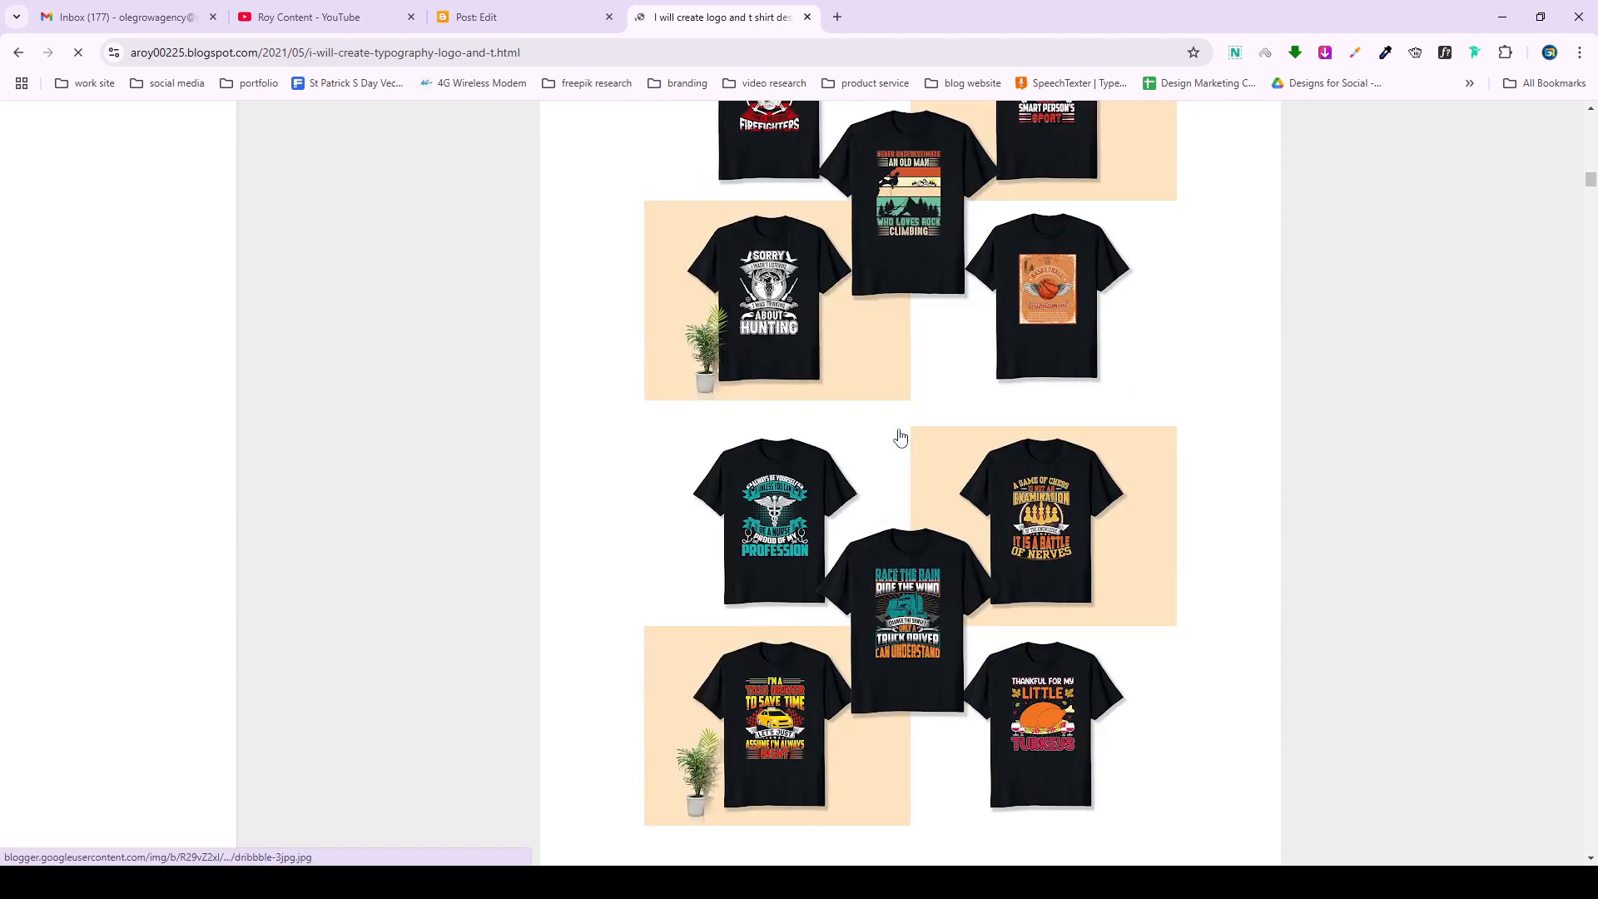
scroll(815, 486, "down", 3)
scroll(906, 615, "down", 7)
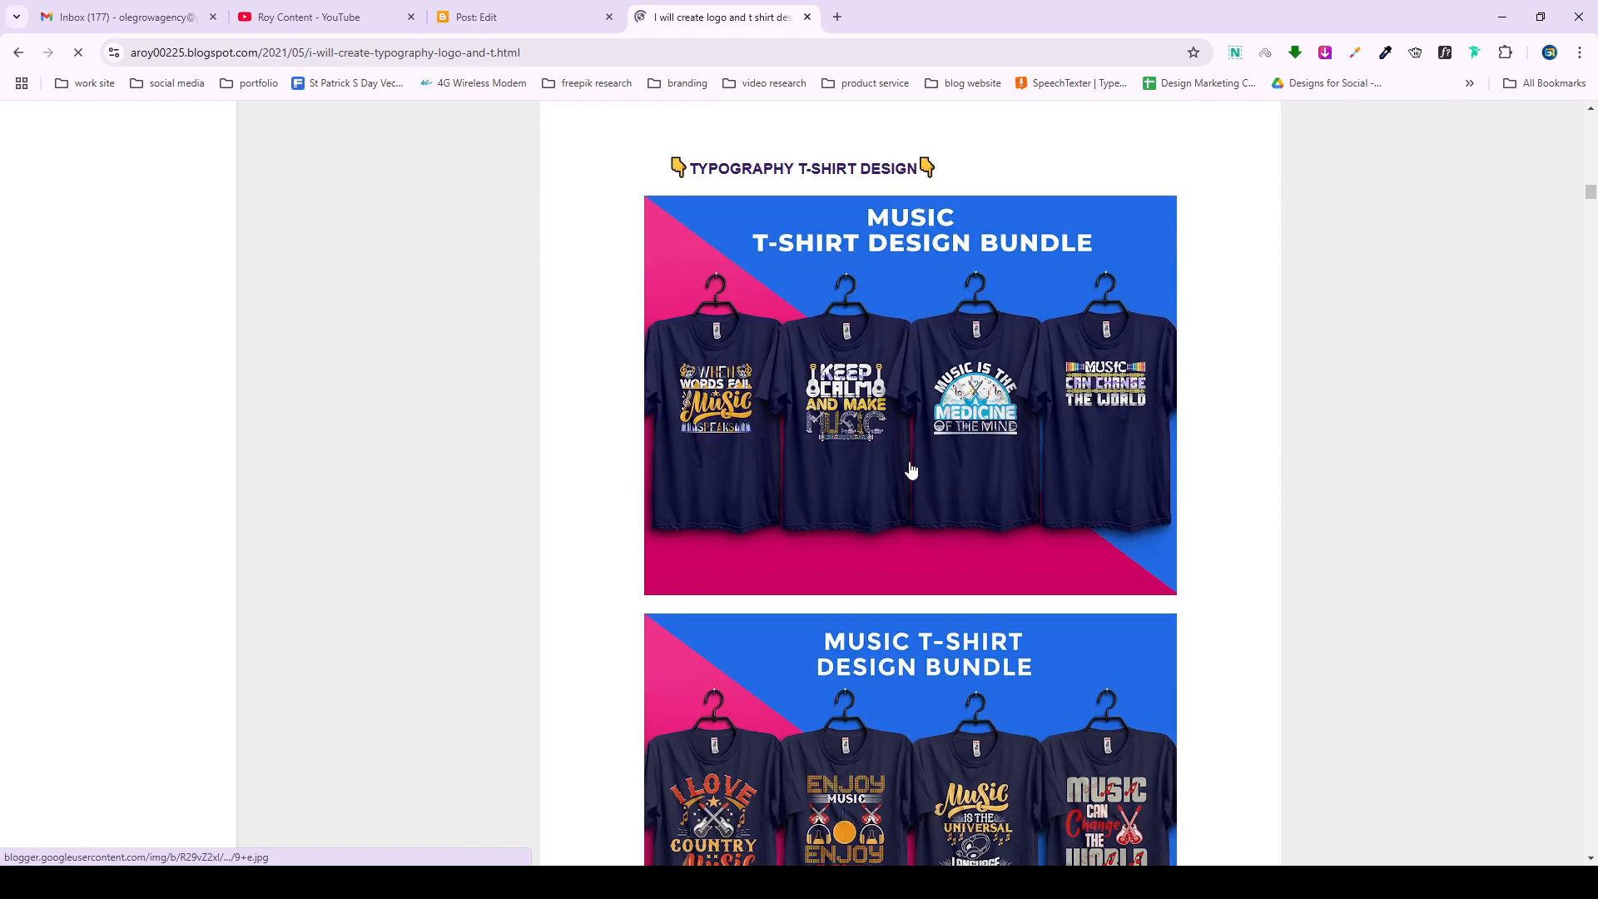
scroll(911, 469, "up", 10)
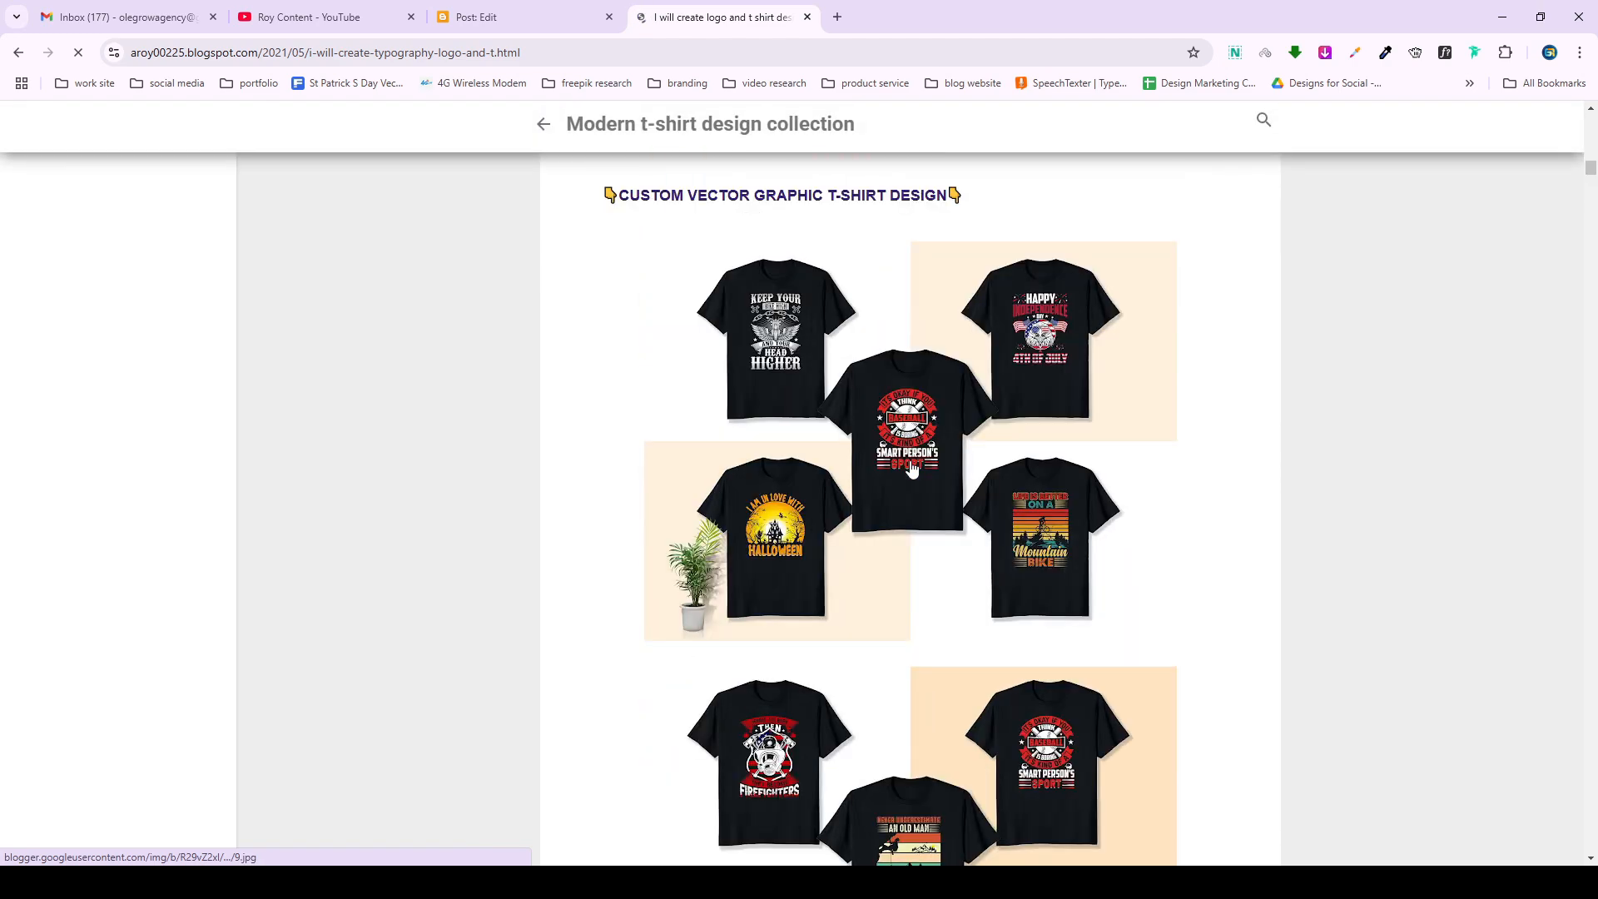
scroll(911, 469, "up", 10)
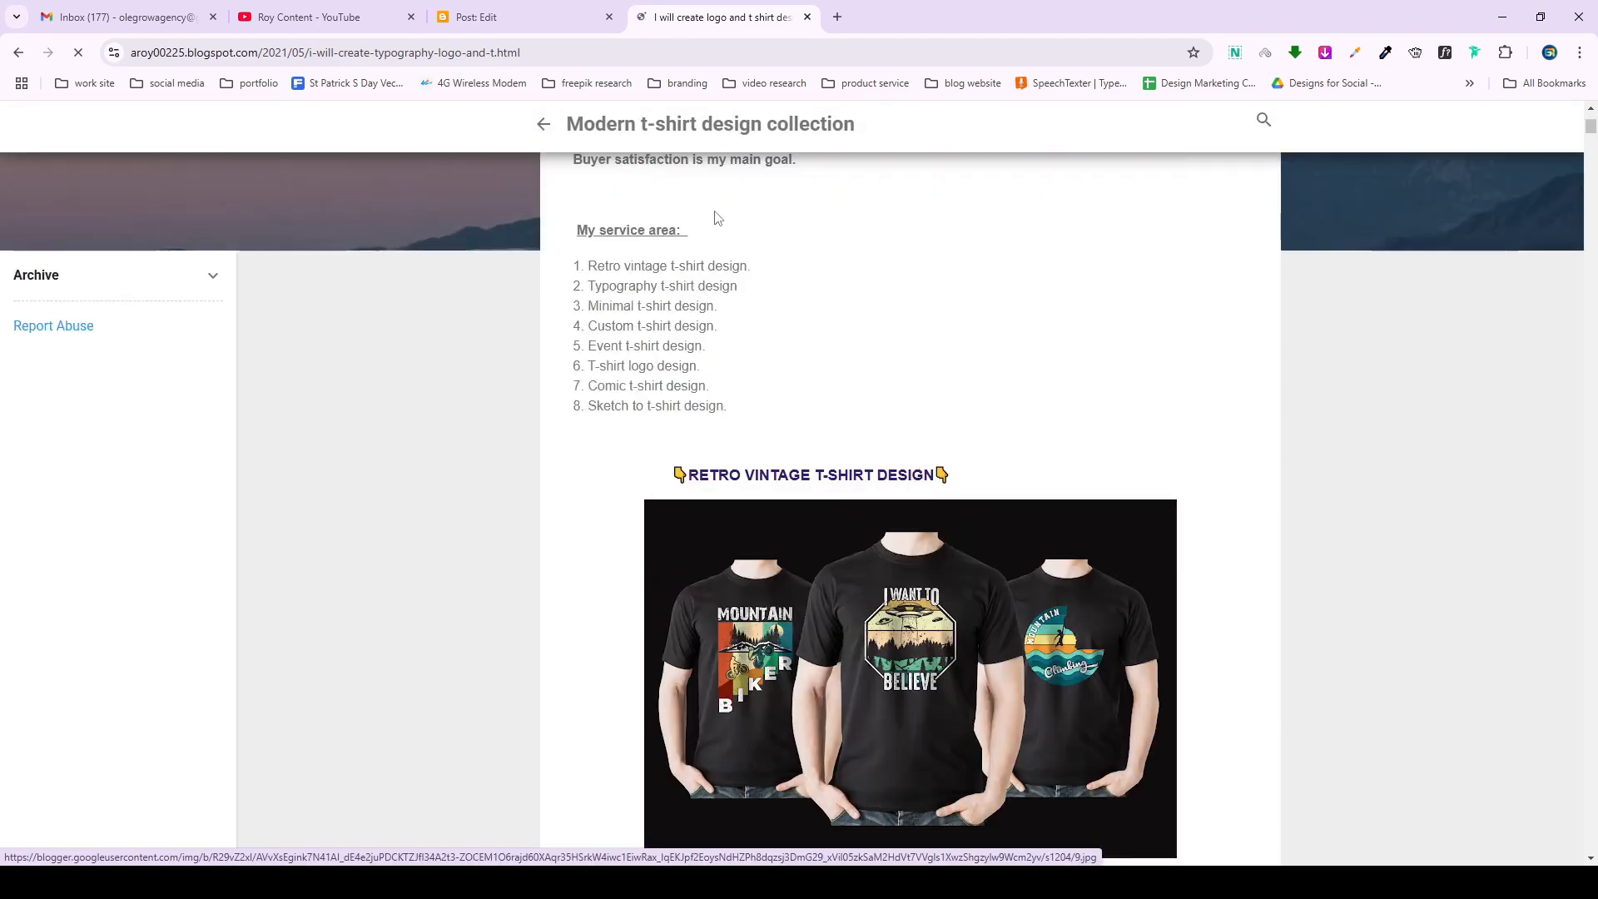
Insert "Travel agency social media post design, banner template (1)" from the computer's travel folder below the footwear image, sized Extra large.
left_click(522, 15)
scroll(671, 540, "down", 2)
scroll(672, 539, "down", 1)
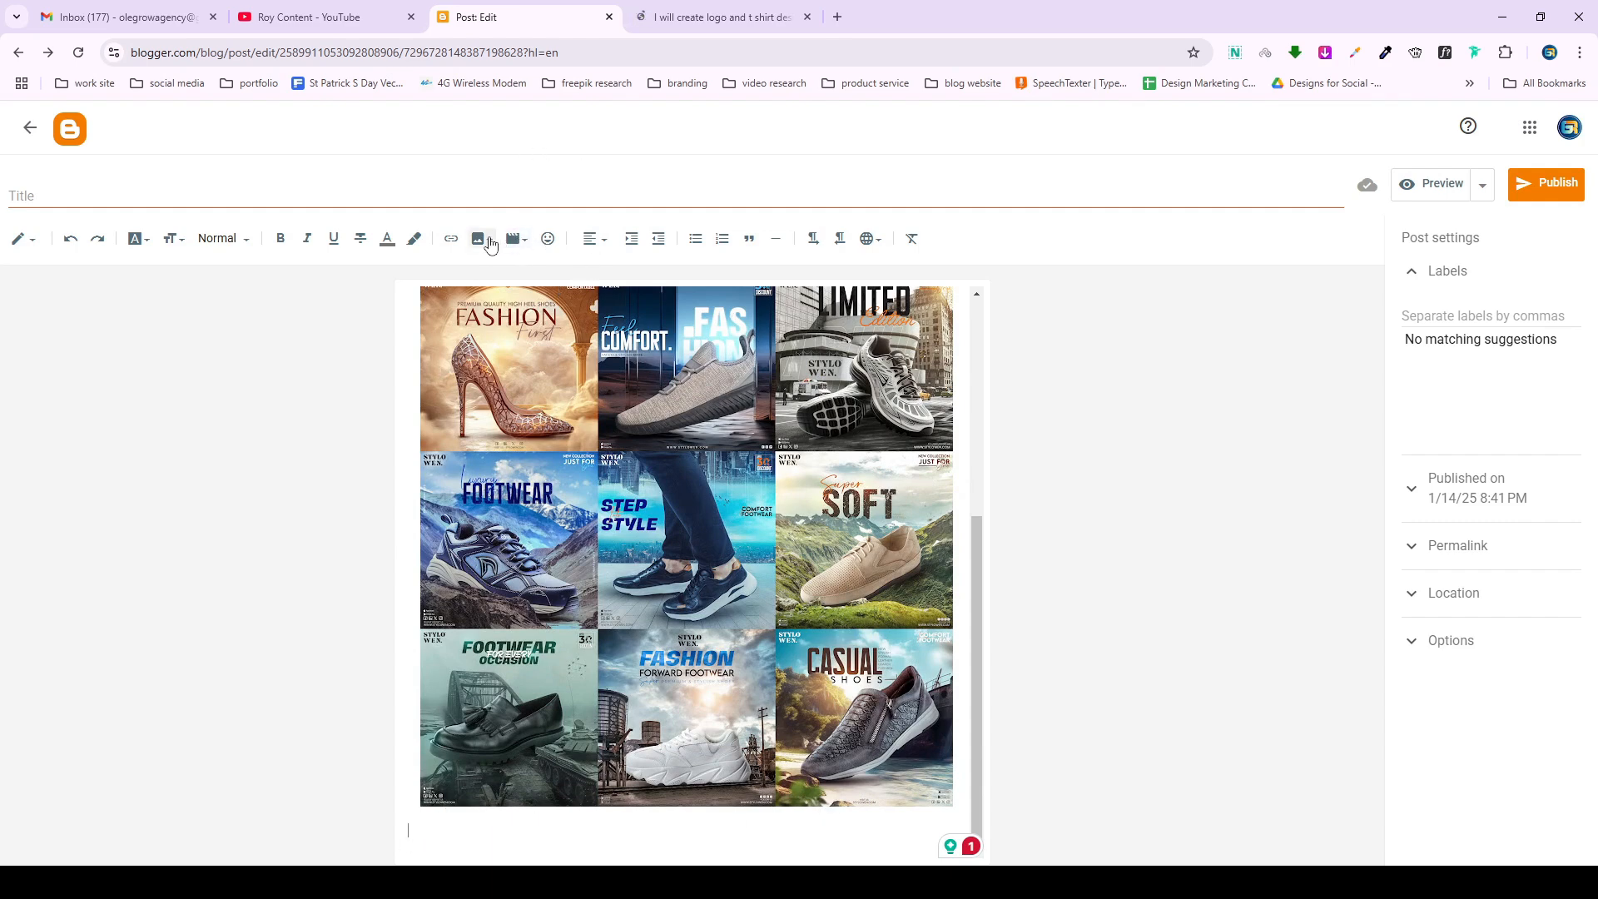
left_click(481, 239)
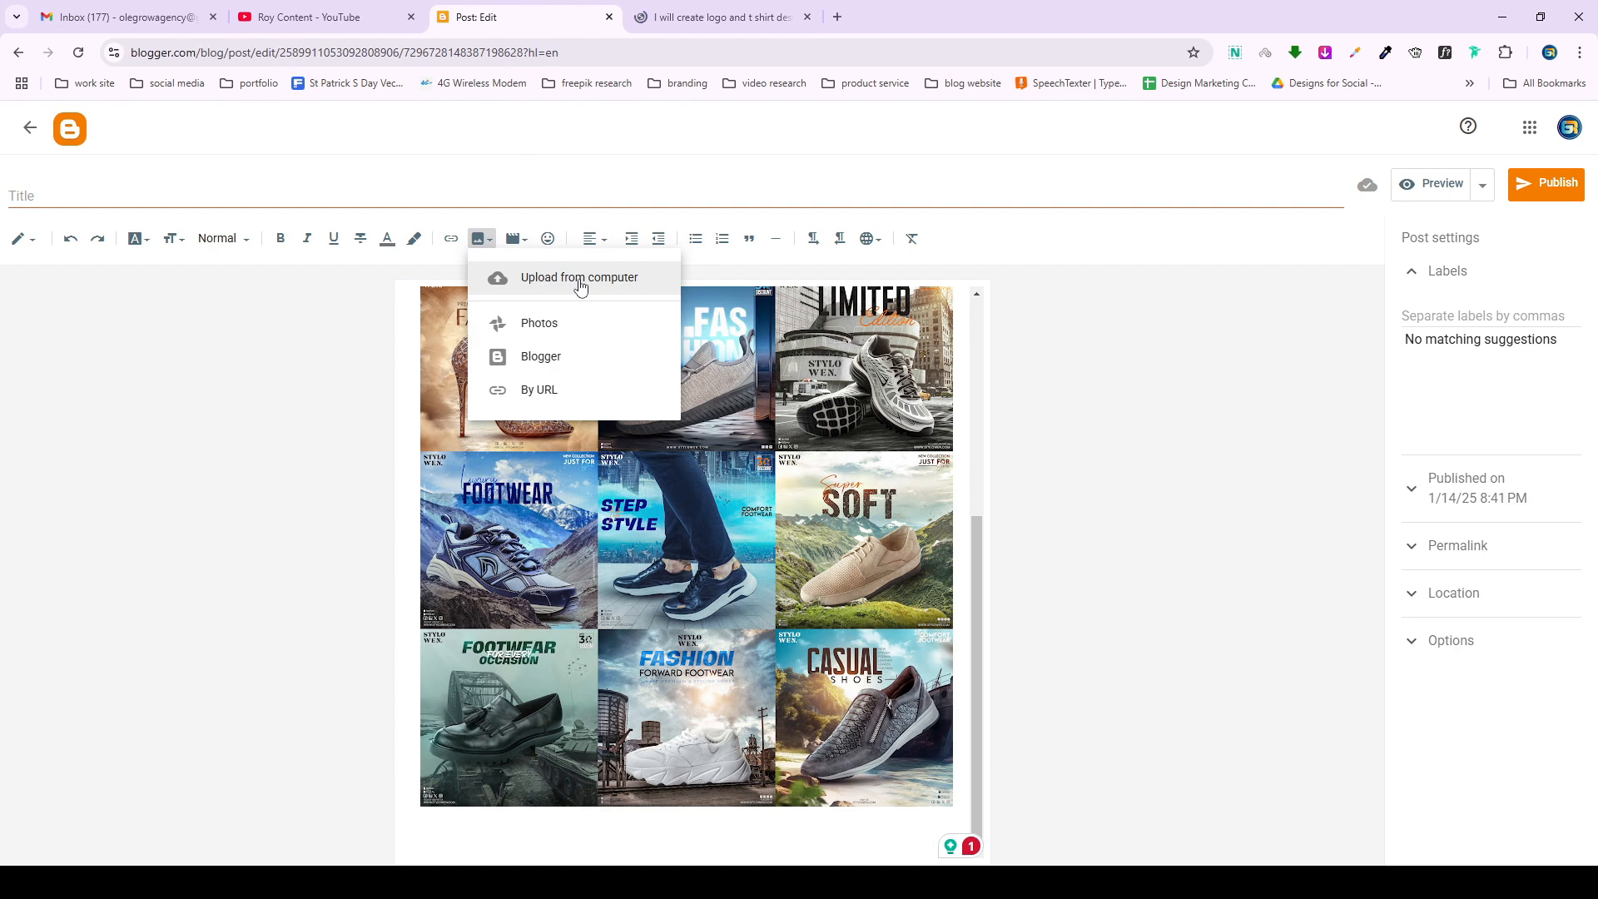
left_click(541, 283)
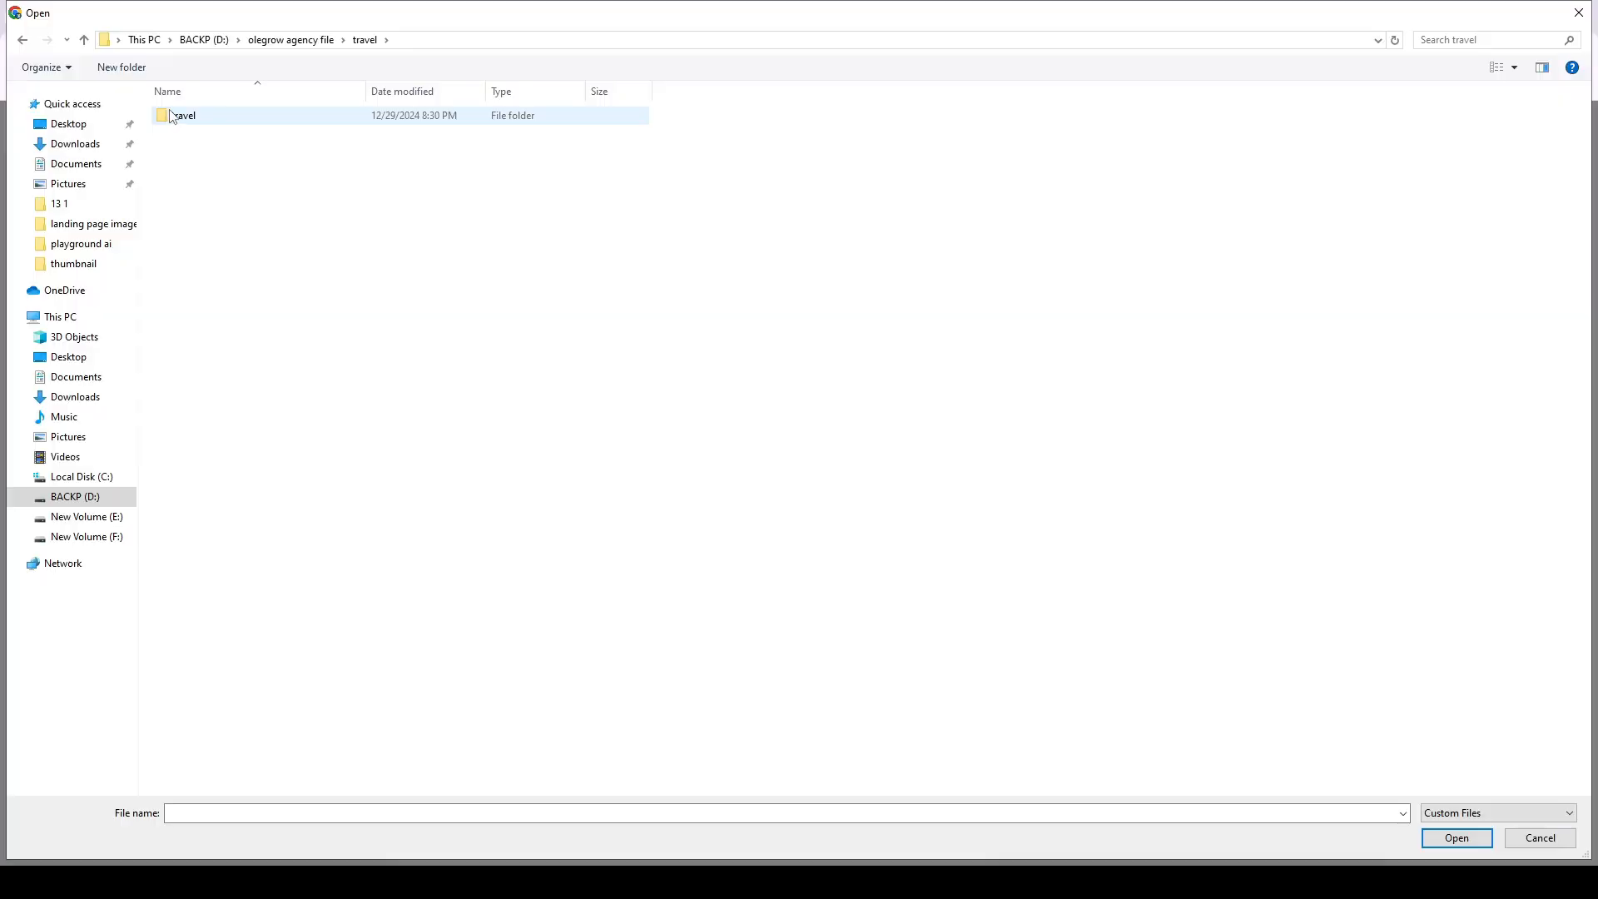
double_click(209, 114)
double_click(206, 122)
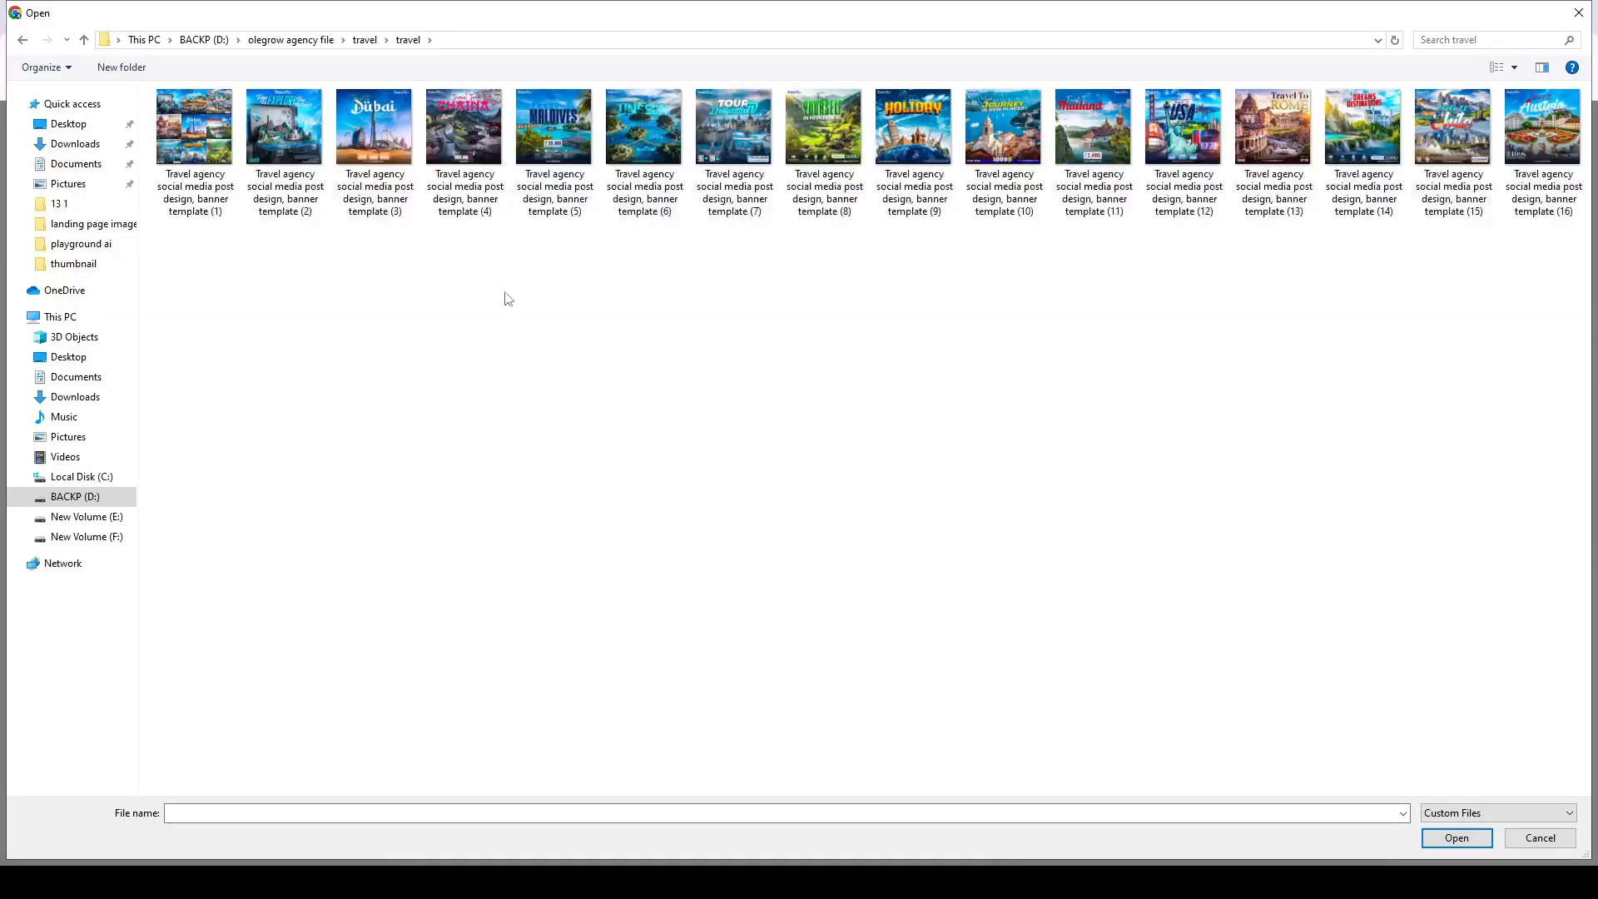
double_click(221, 154)
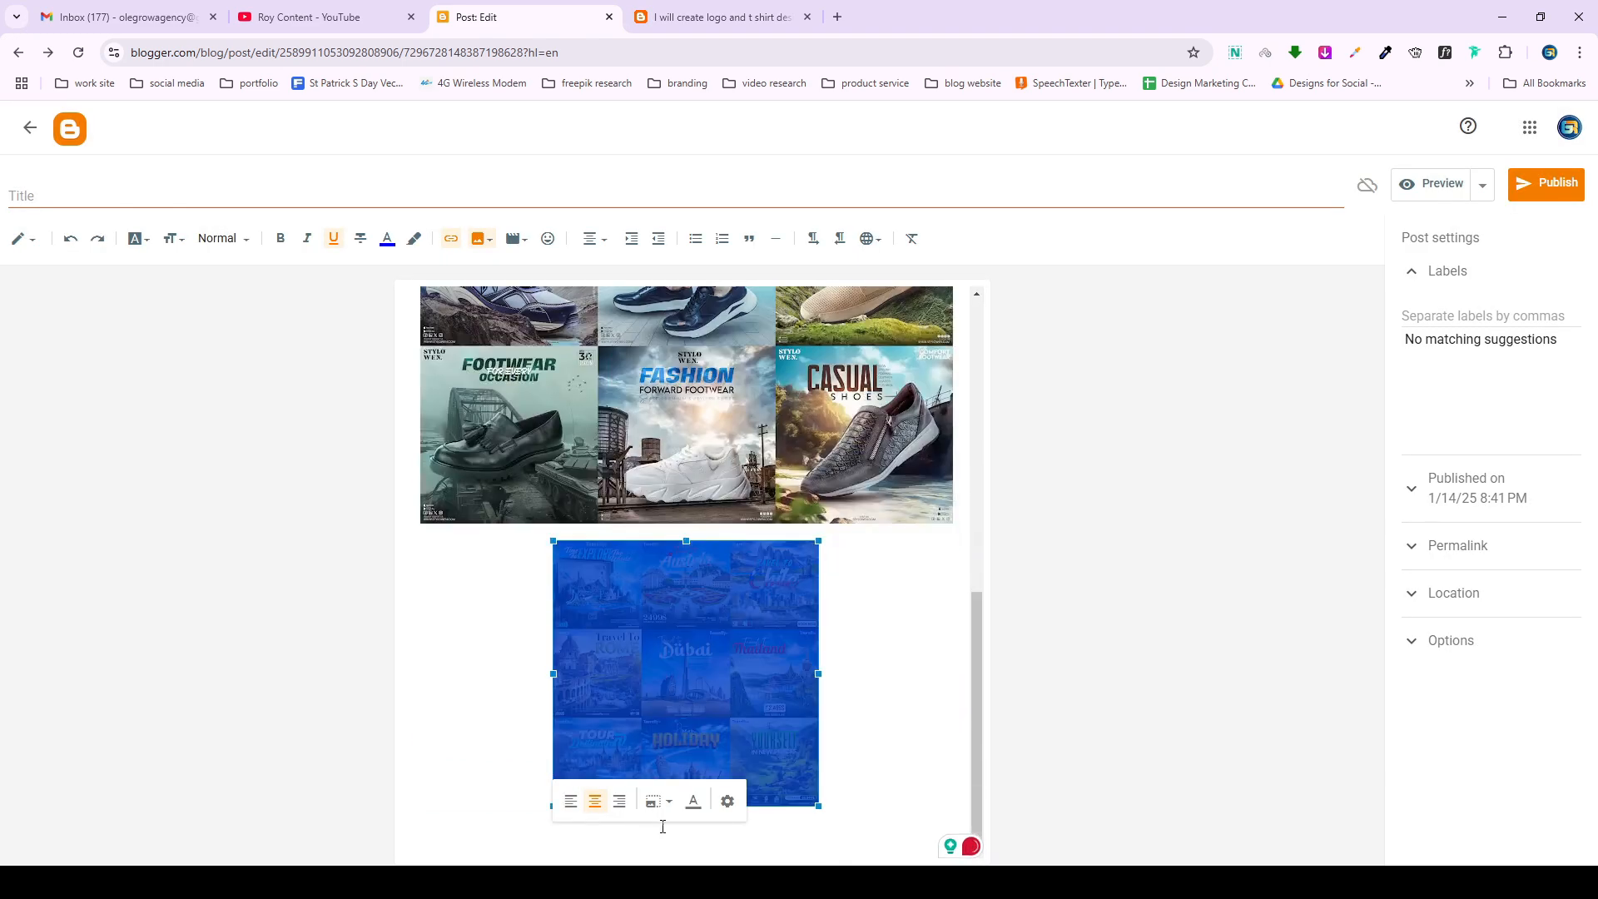
left_click(658, 802)
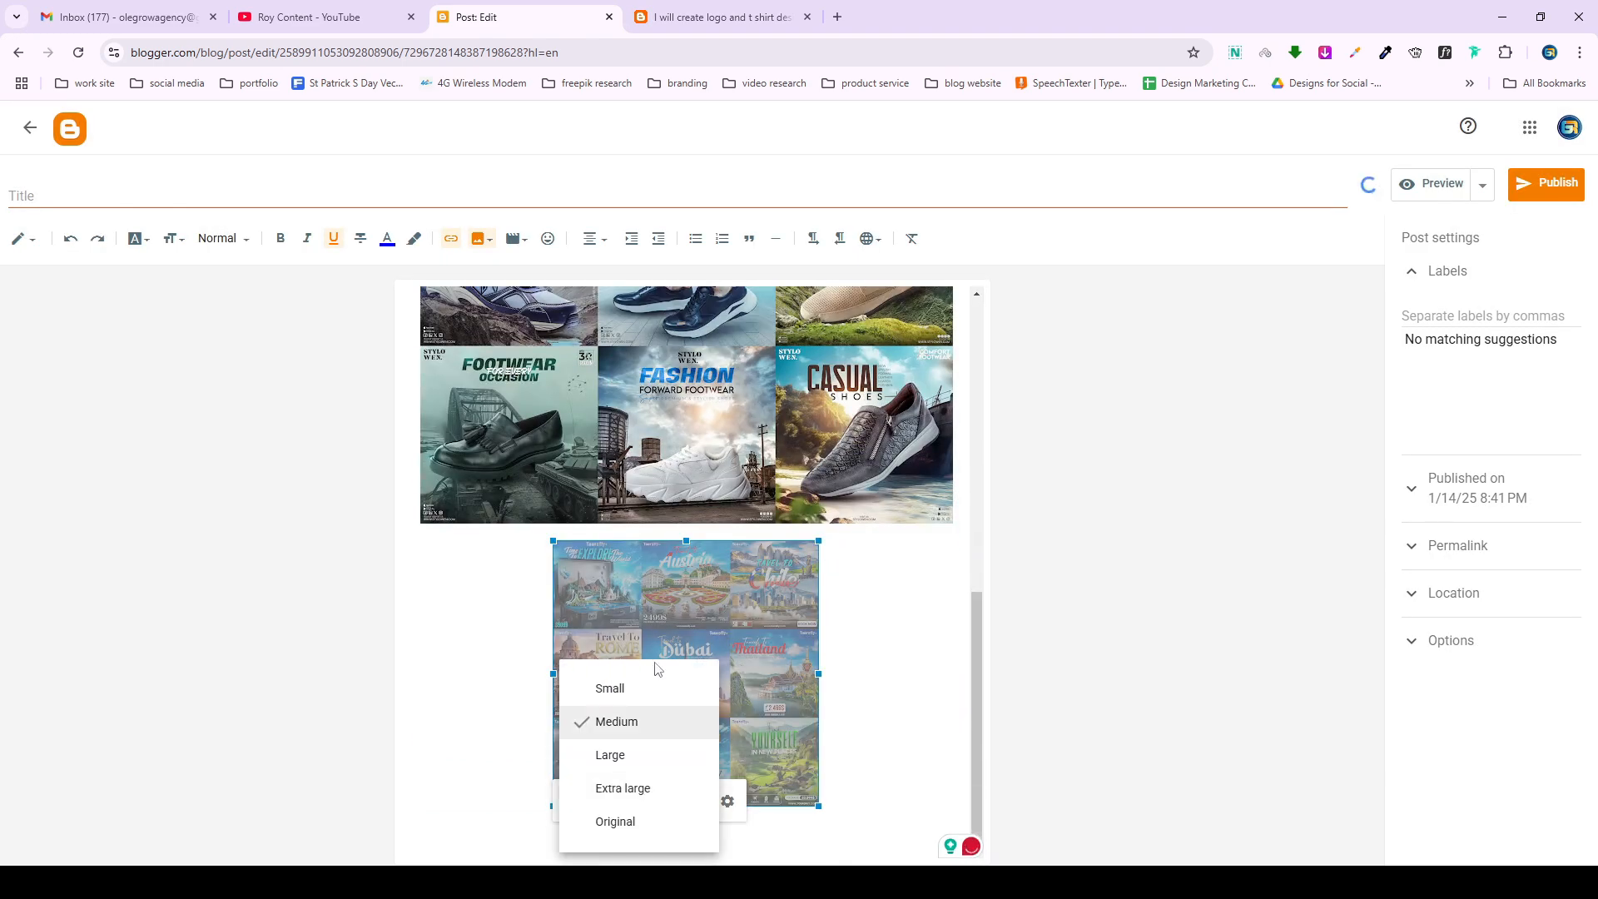
left_click(622, 787)
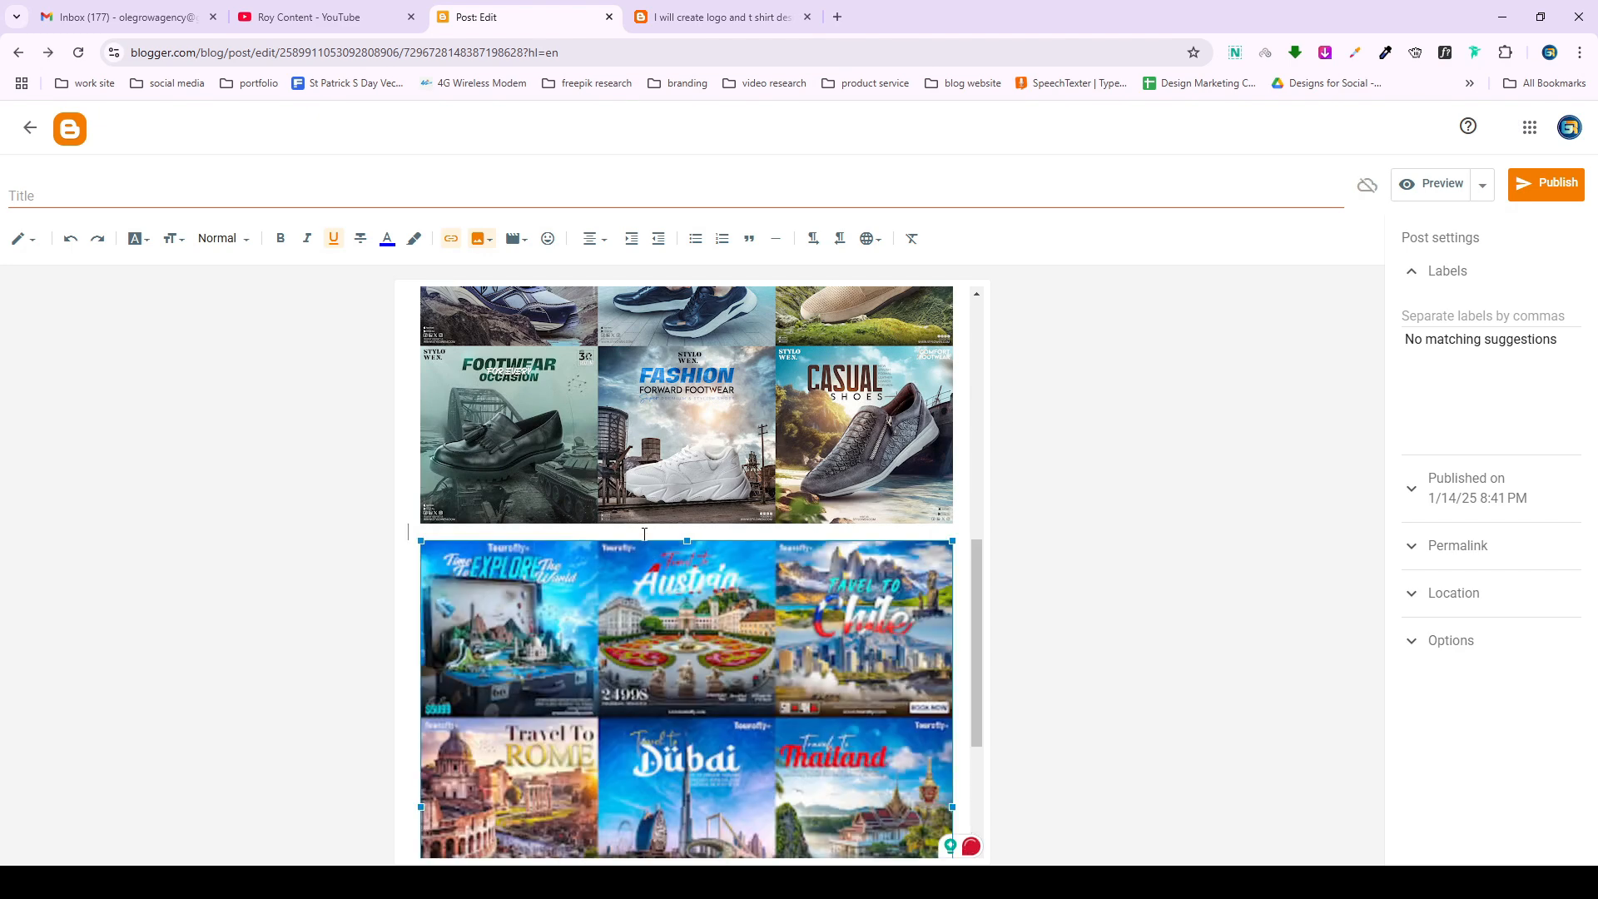
Add the line "Fashion social media post design" between the service list and the footwear image.
scroll(754, 649, "up", 6)
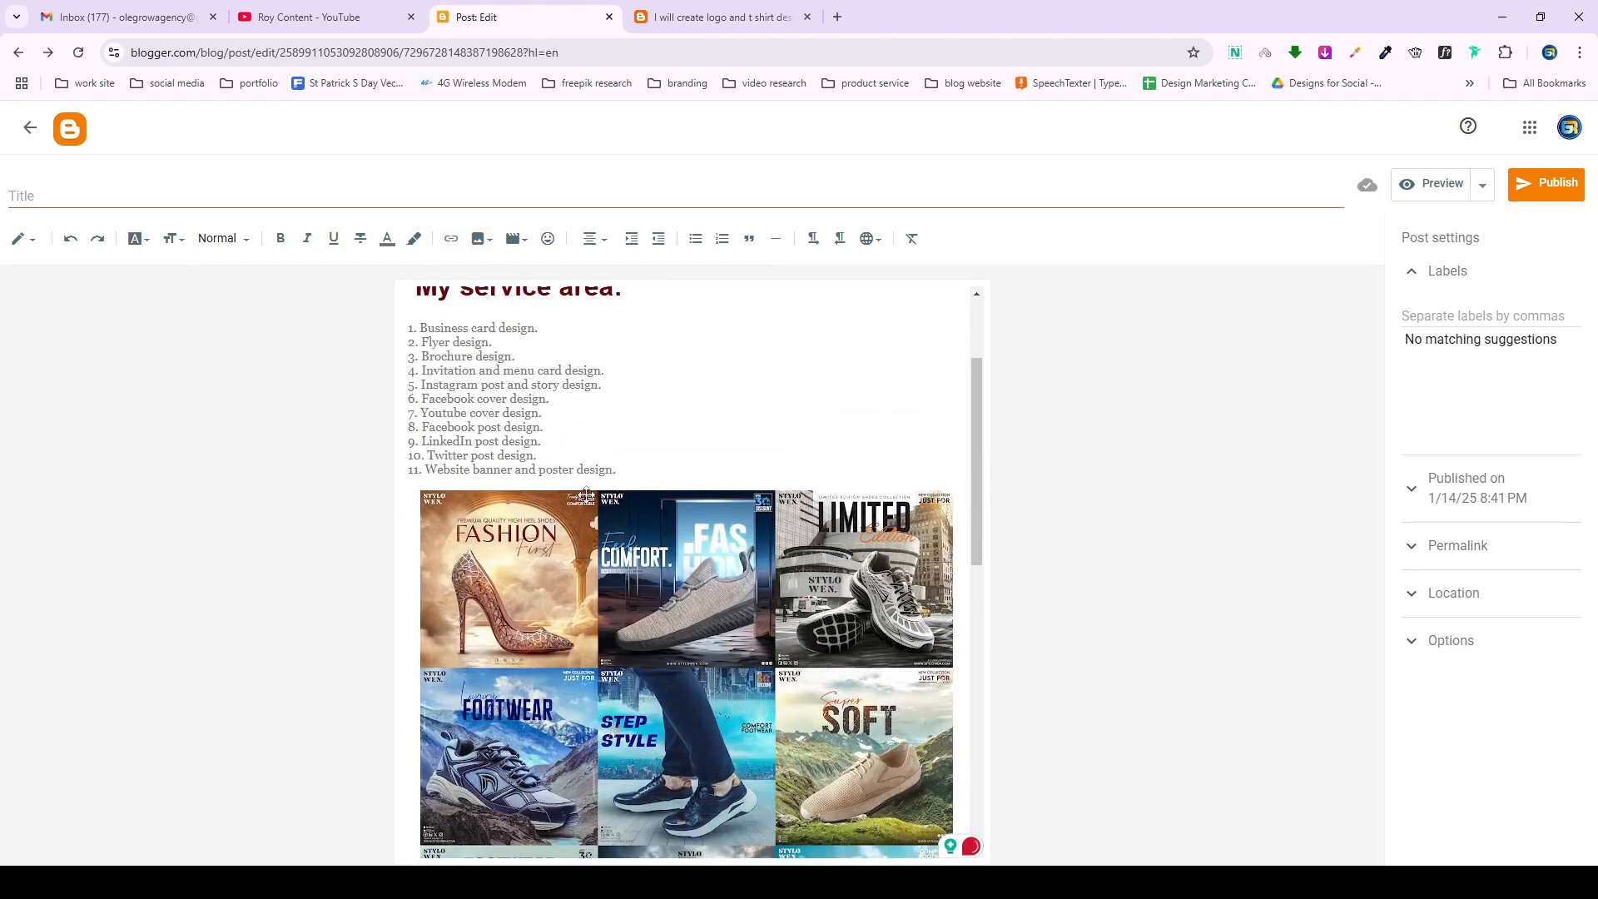
left_click(648, 471)
key("Return")
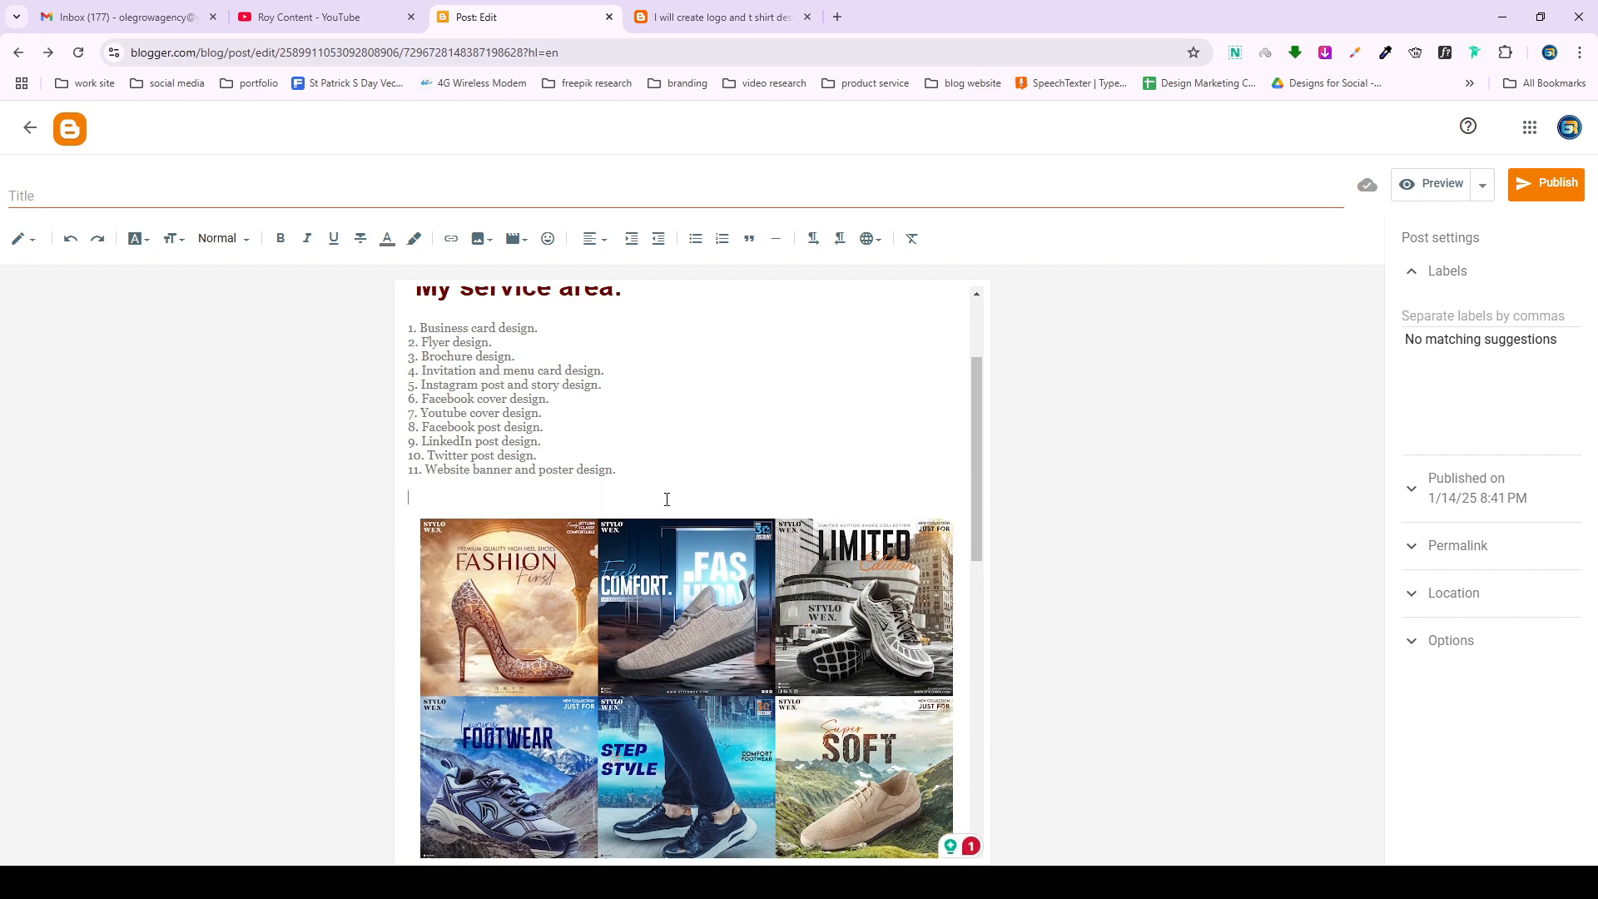
type("Fashion social media post design")
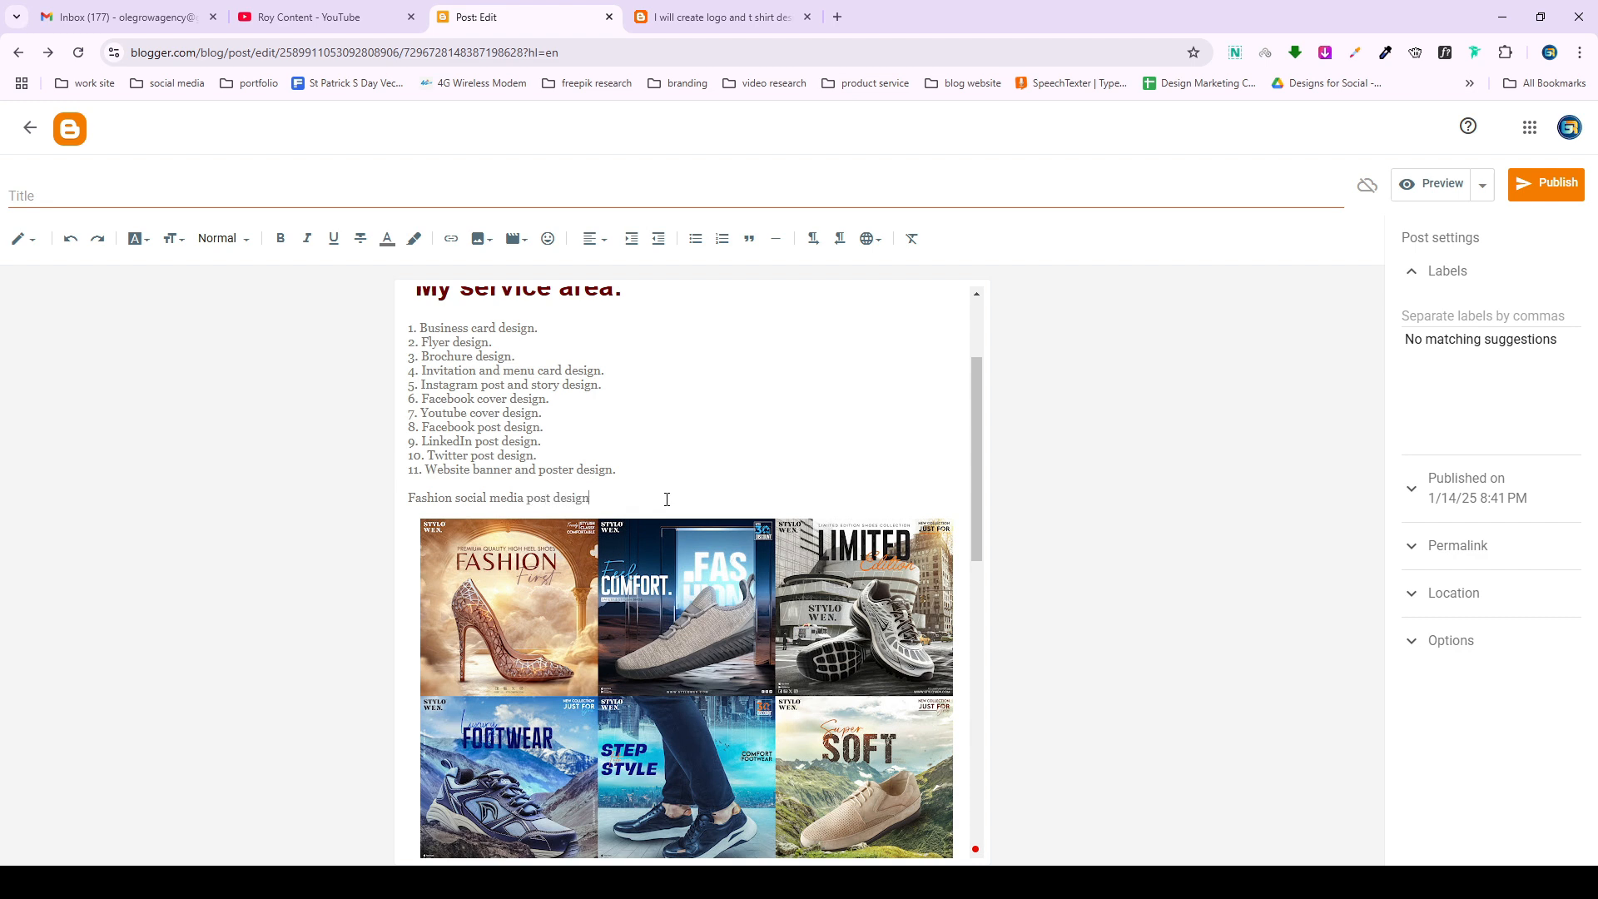
Format the line "Fashion social media post design" as a bold Heading with the Large font size.
left_click_drag(593, 497, 404, 498)
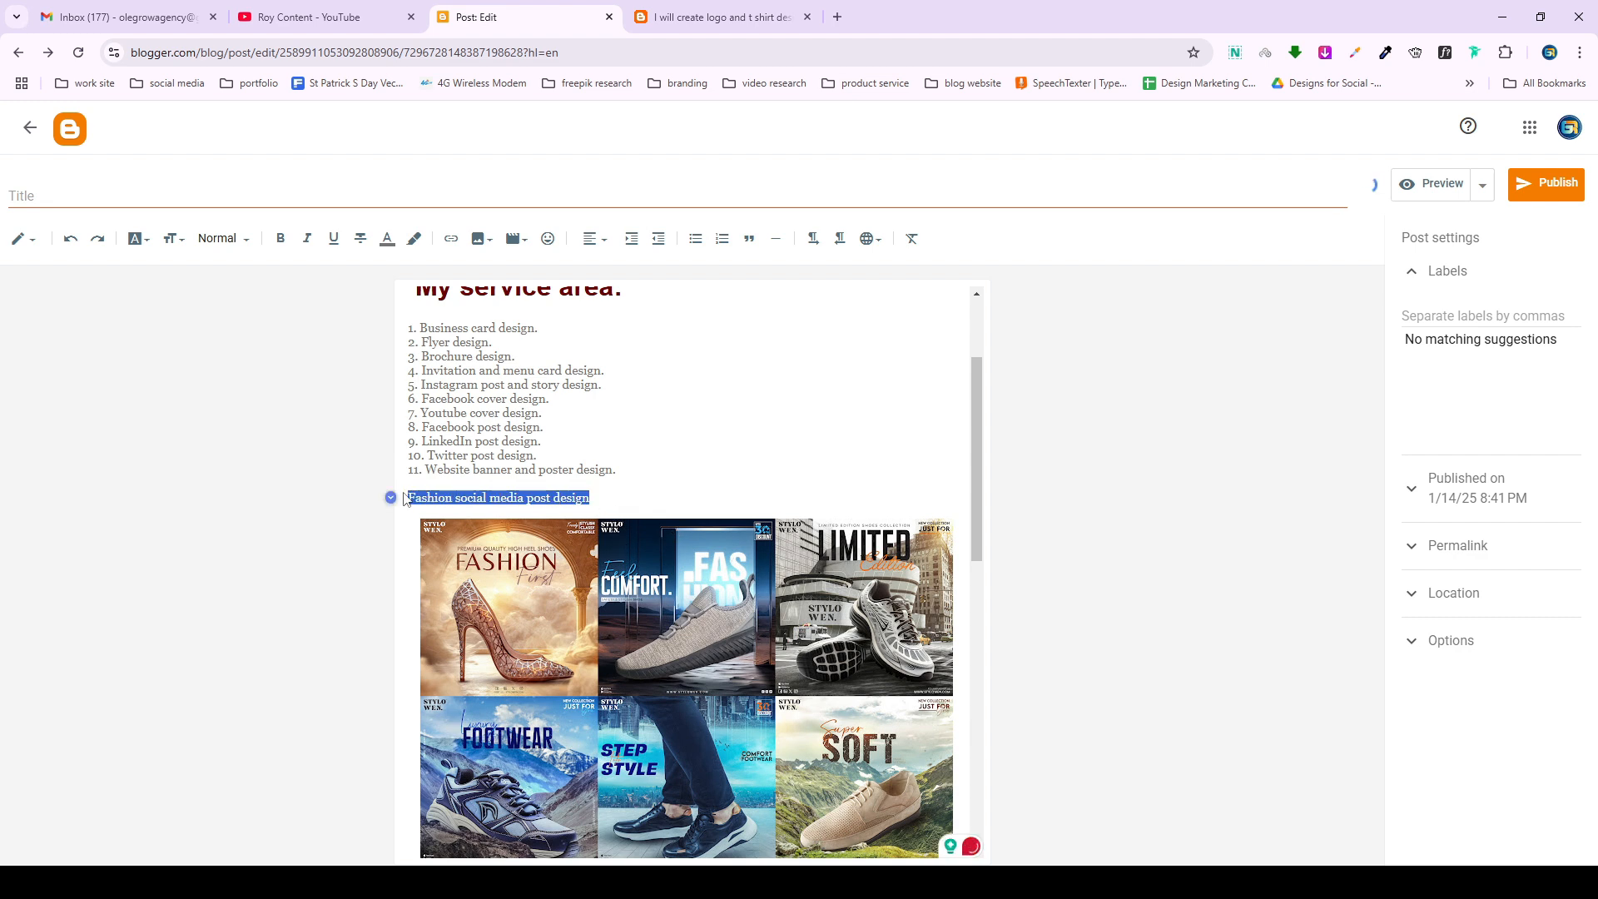
left_click(280, 238)
left_click(222, 239)
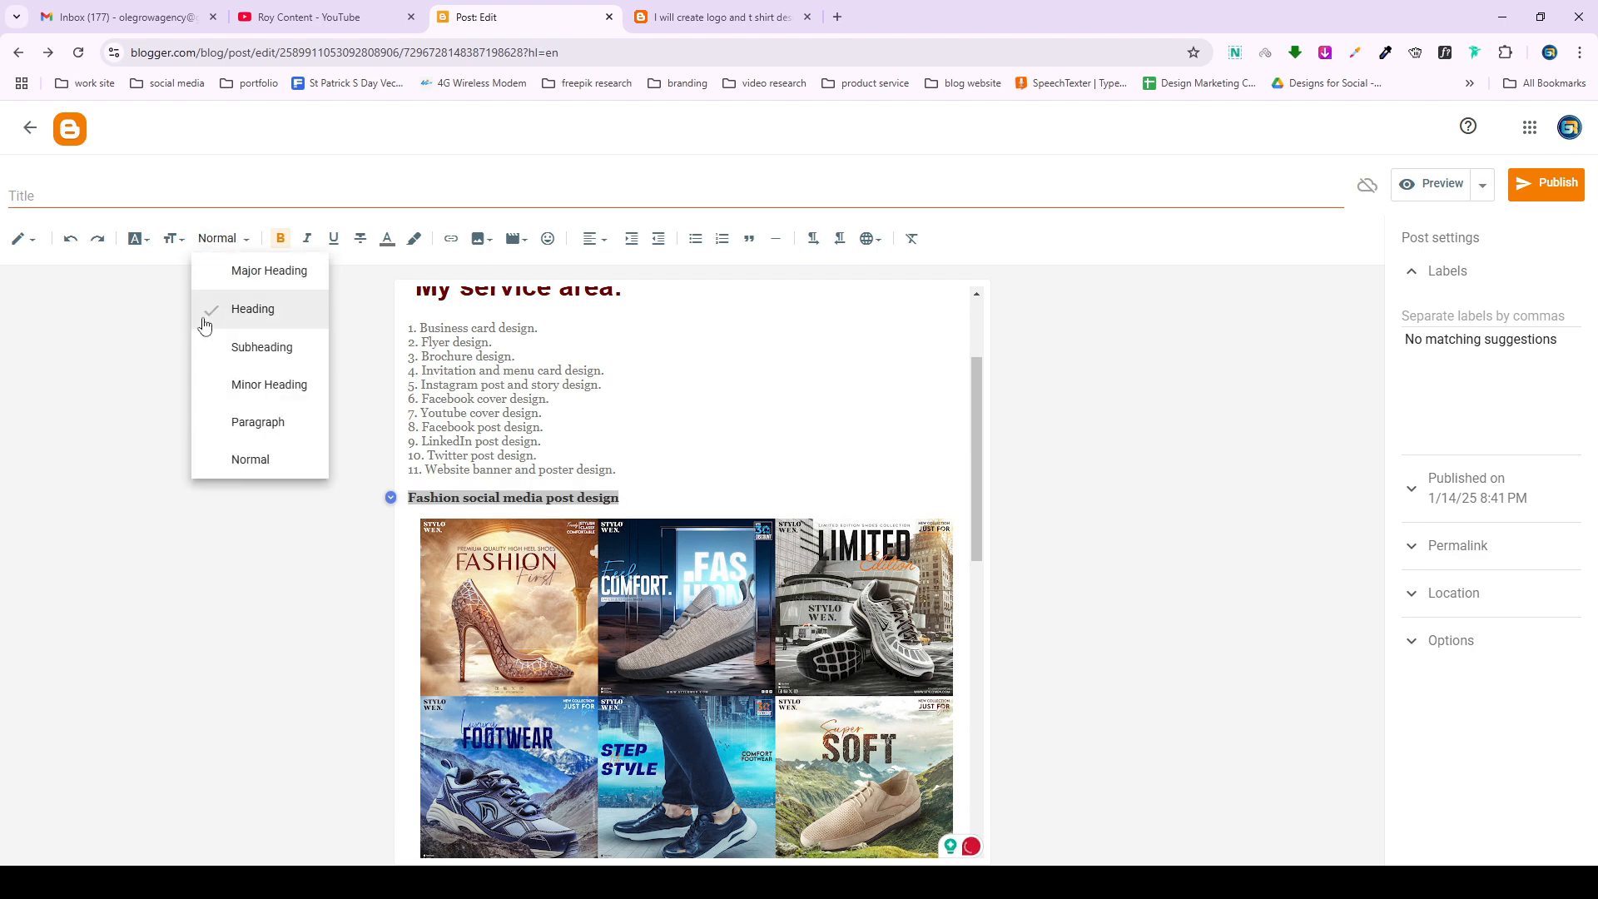
left_click(256, 309)
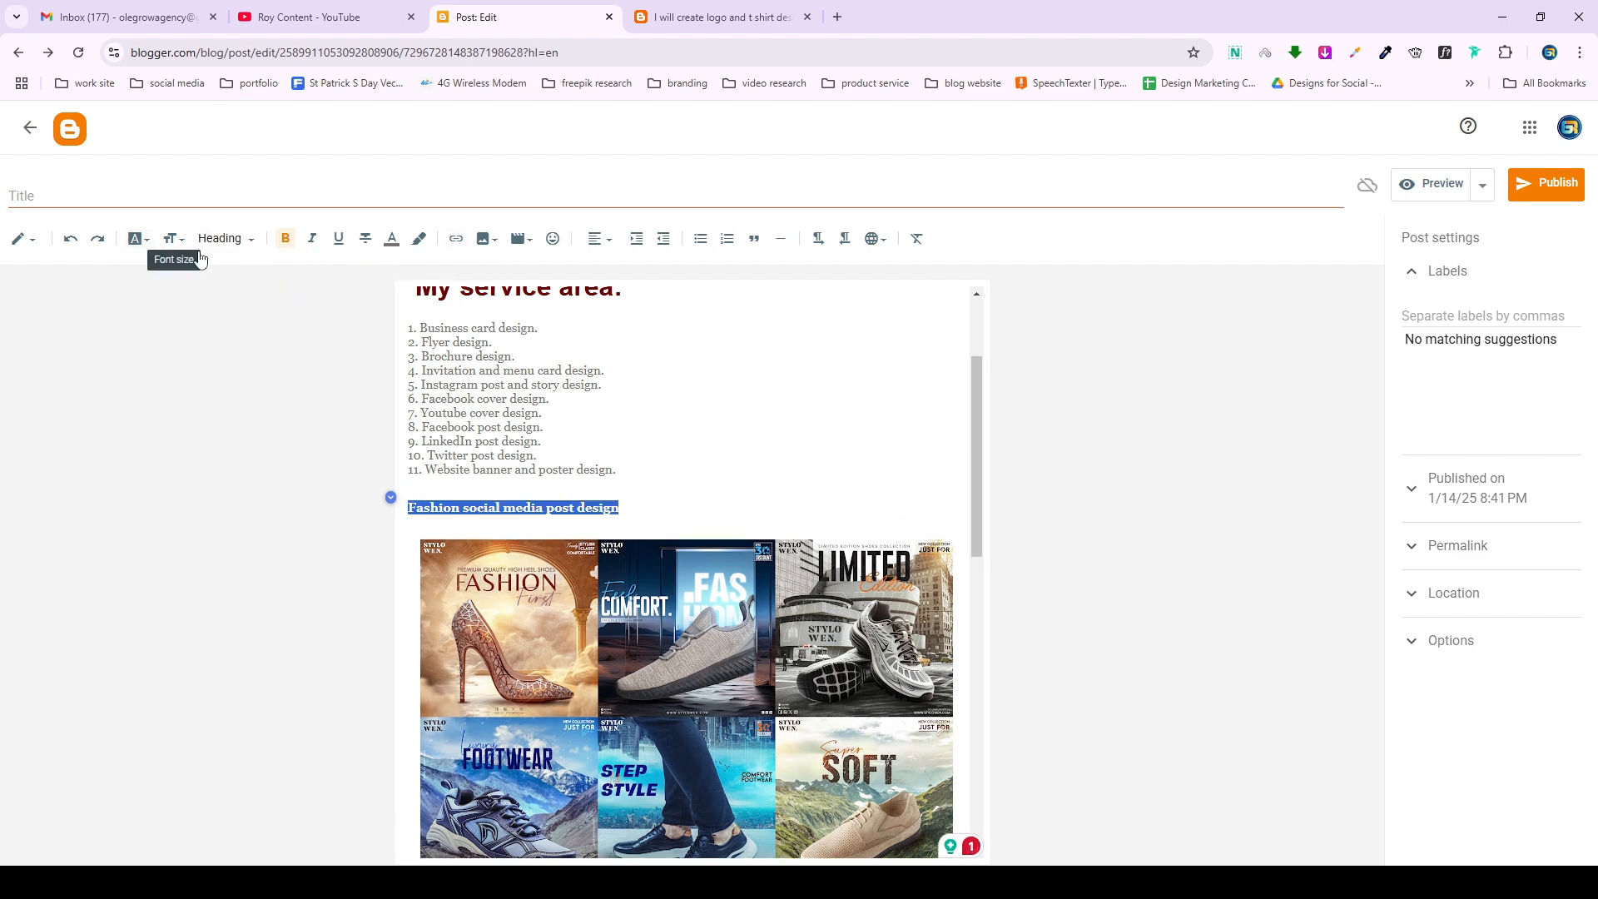
left_click(173, 239)
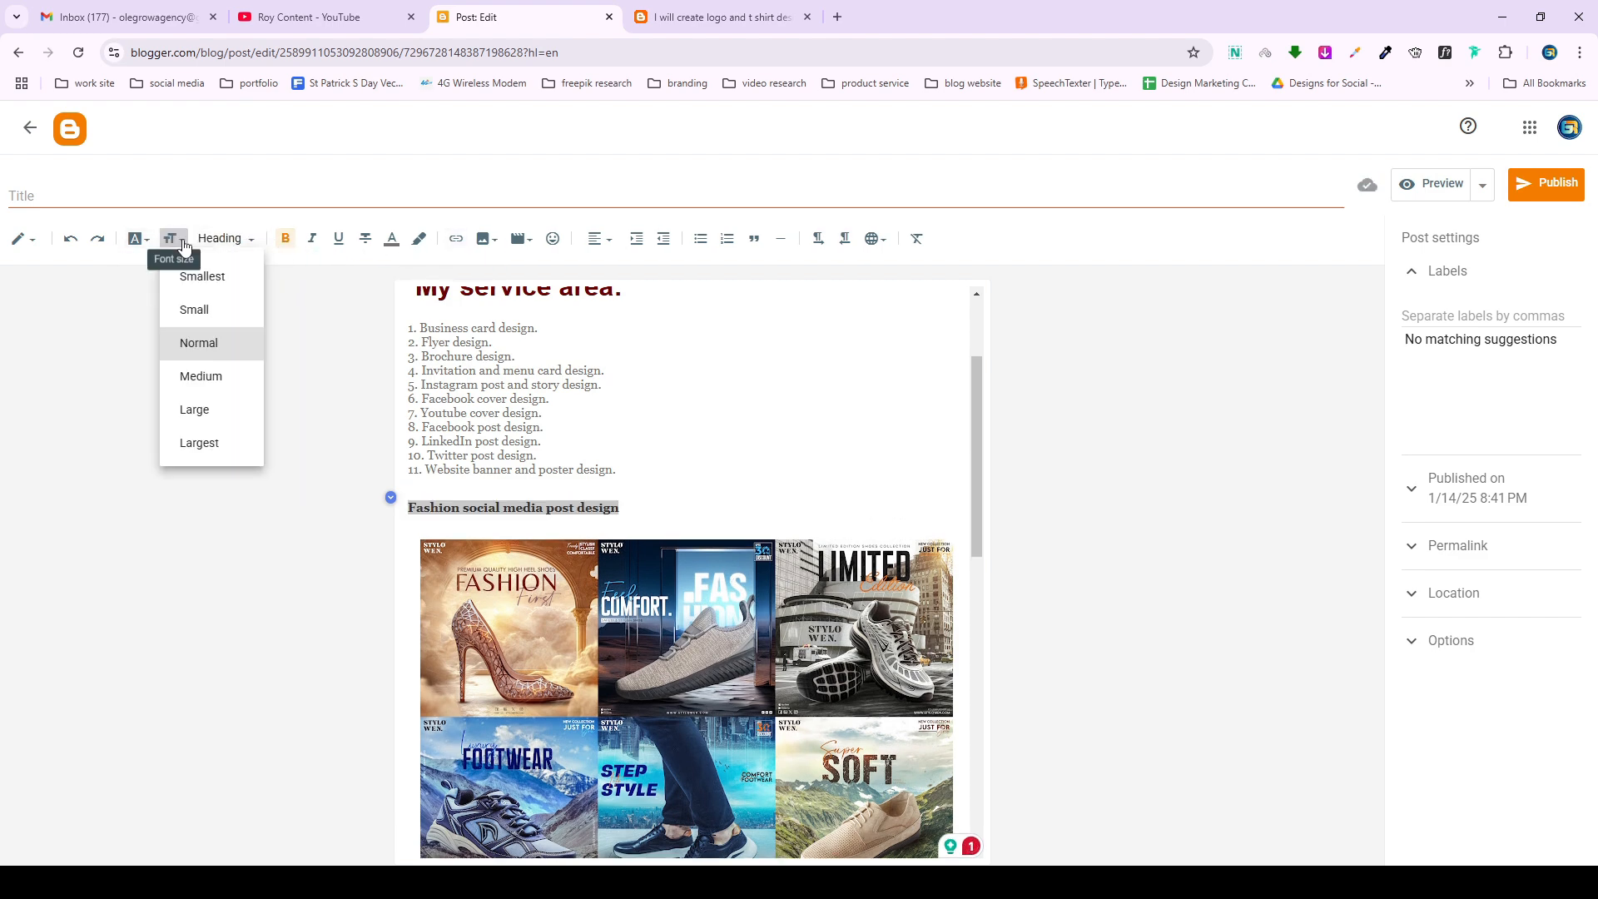
left_click(204, 411)
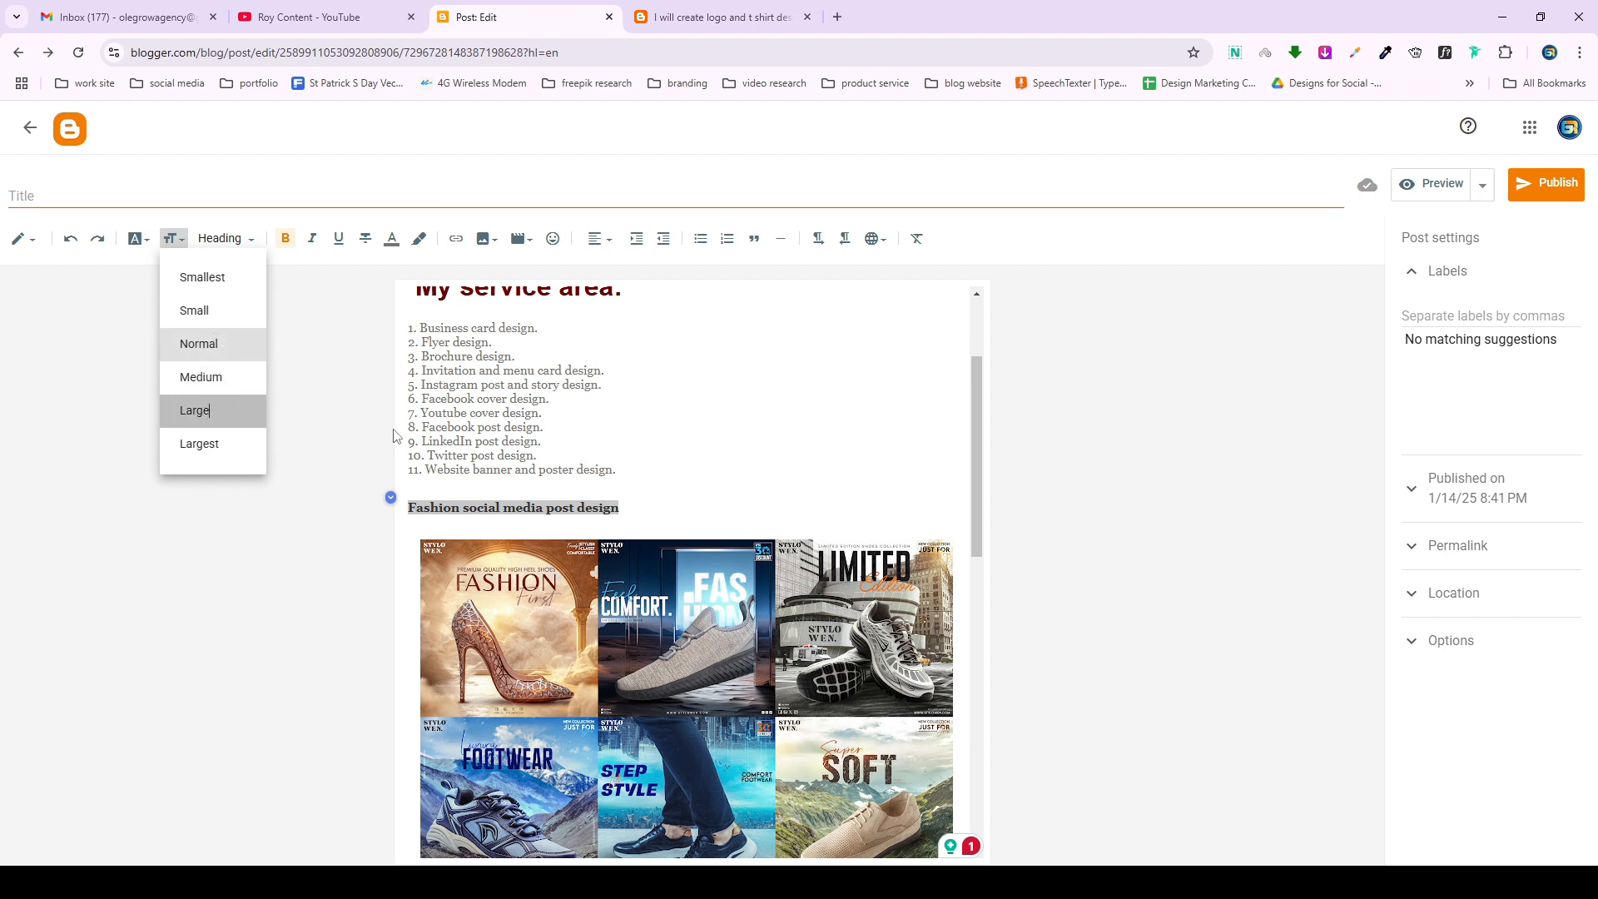
left_click(413, 518)
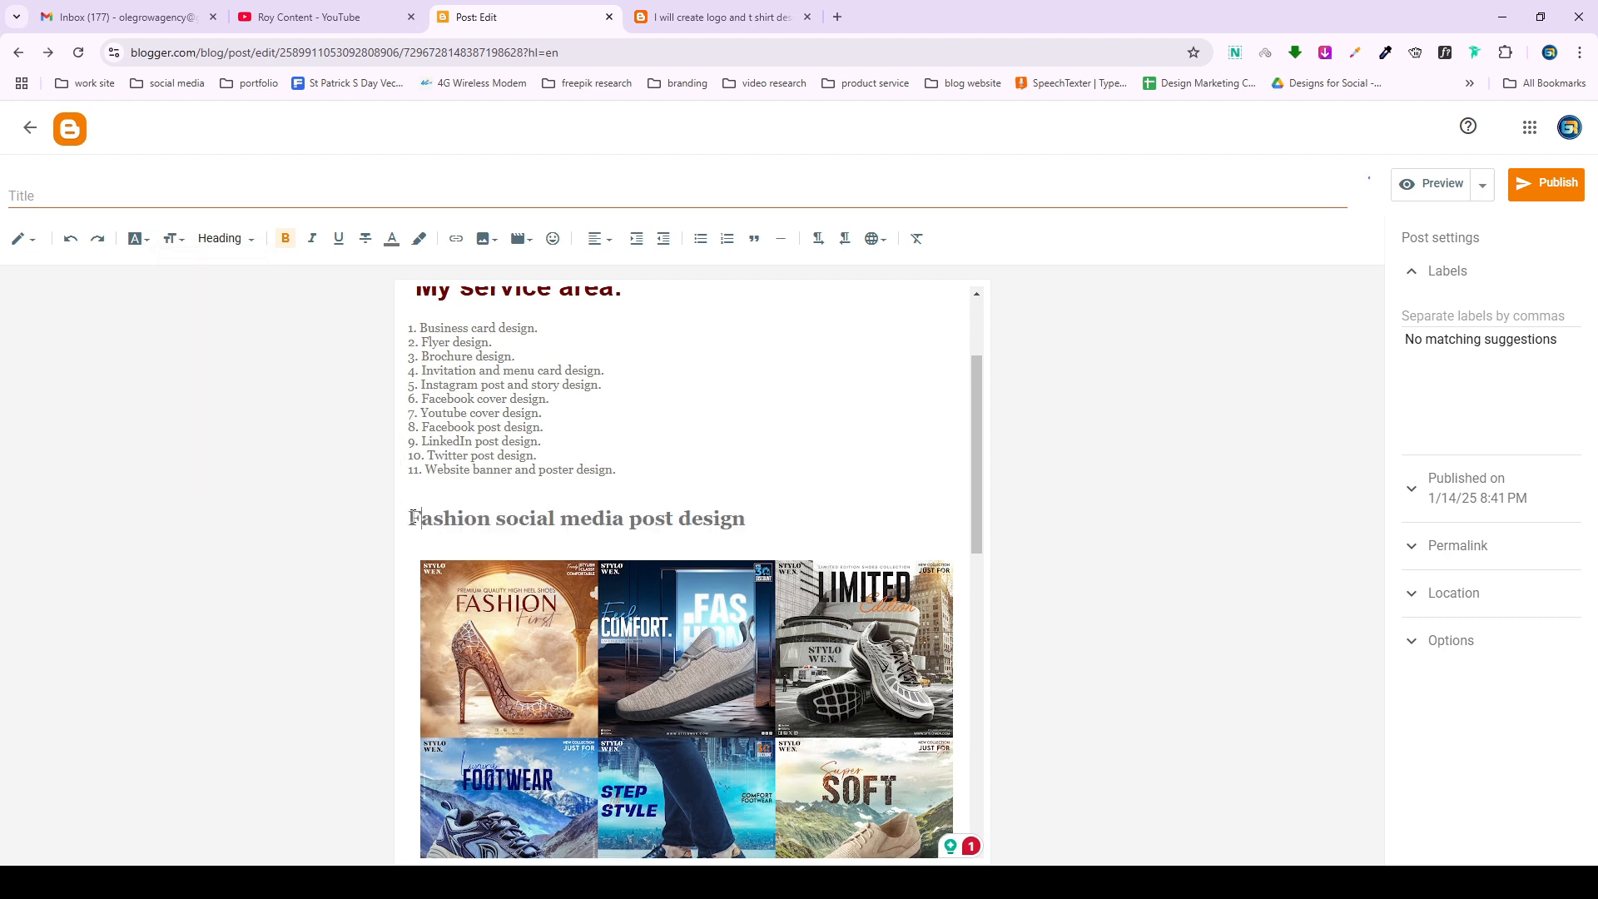
Color the "Fashion social media post design" heading dark purple and shift it toward the center above the footwear image.
left_click_drag(409, 517, 777, 528)
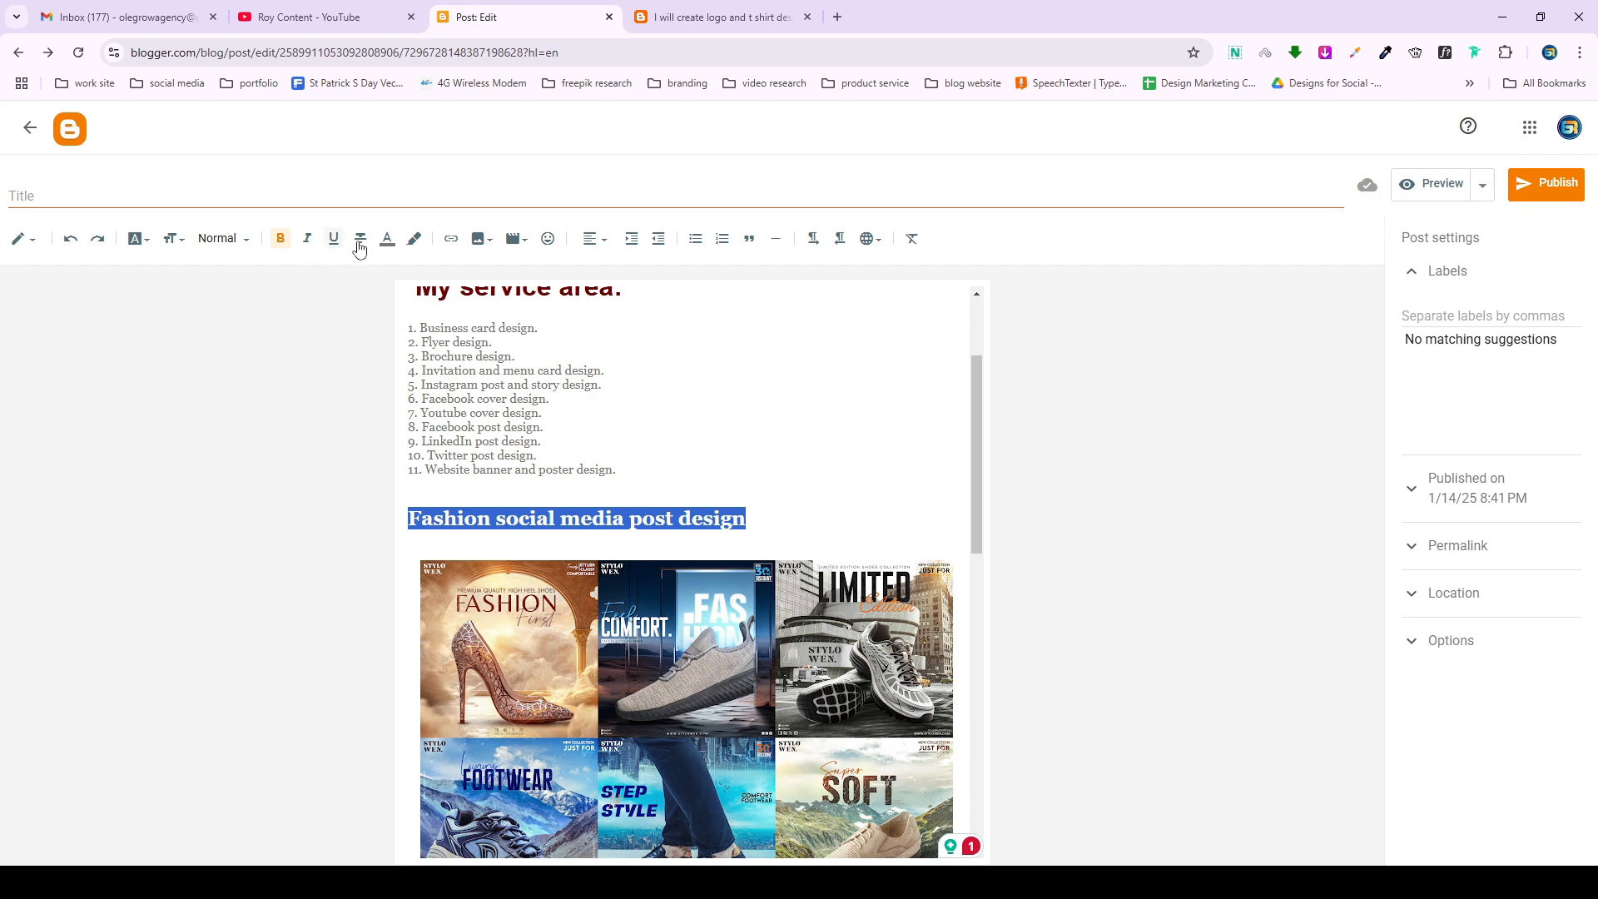
left_click(386, 240)
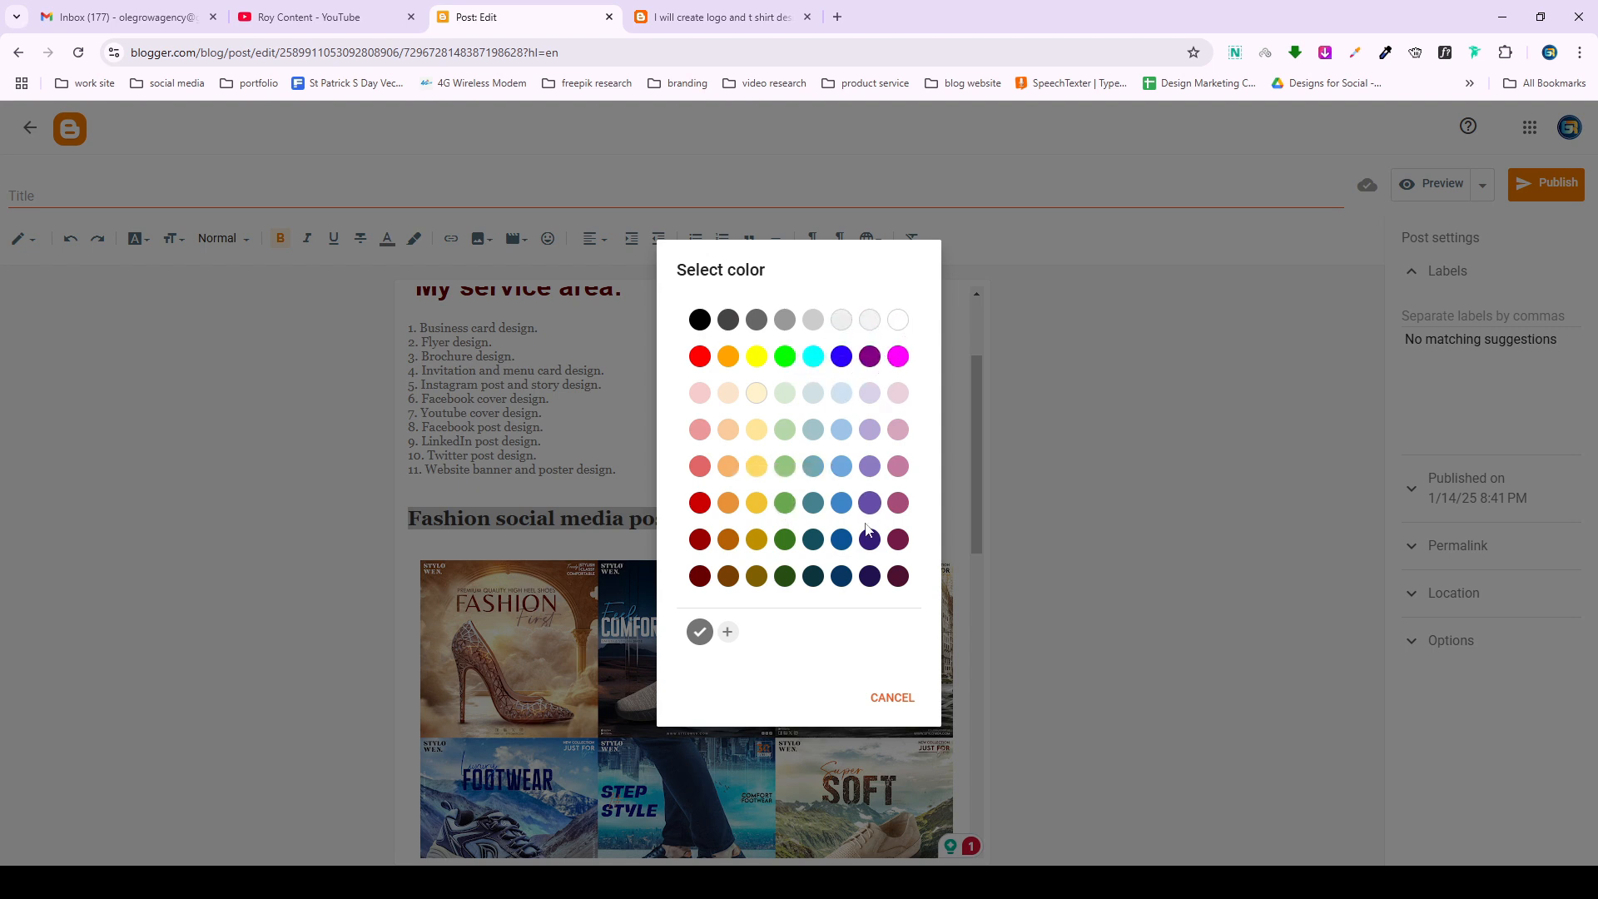
left_click(870, 576)
left_click(491, 518)
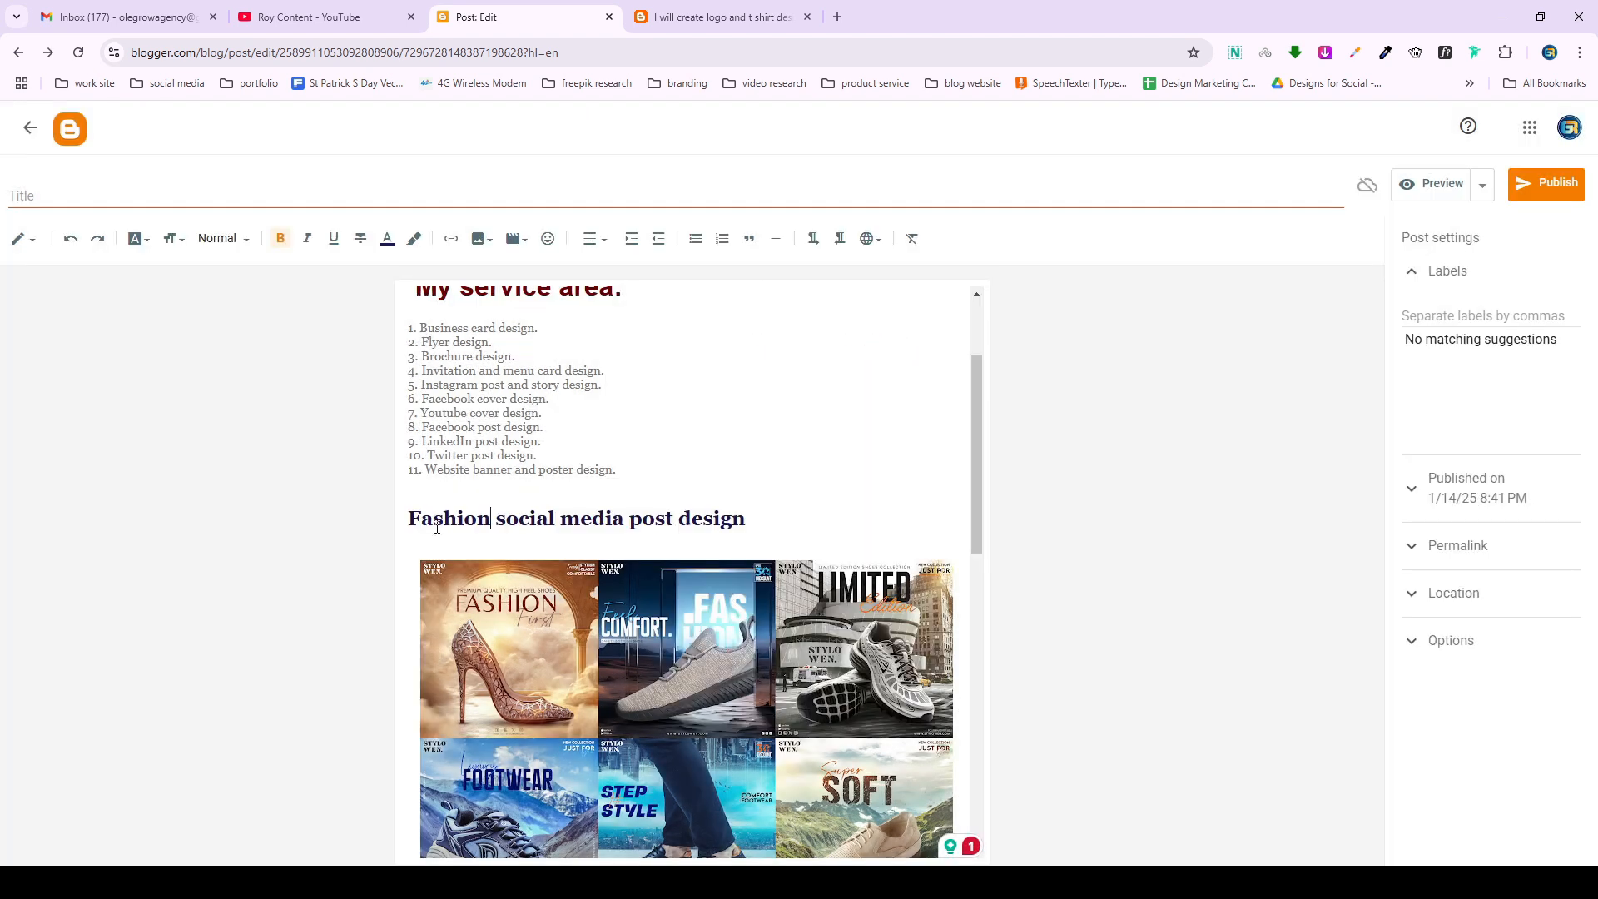
left_click(411, 518)
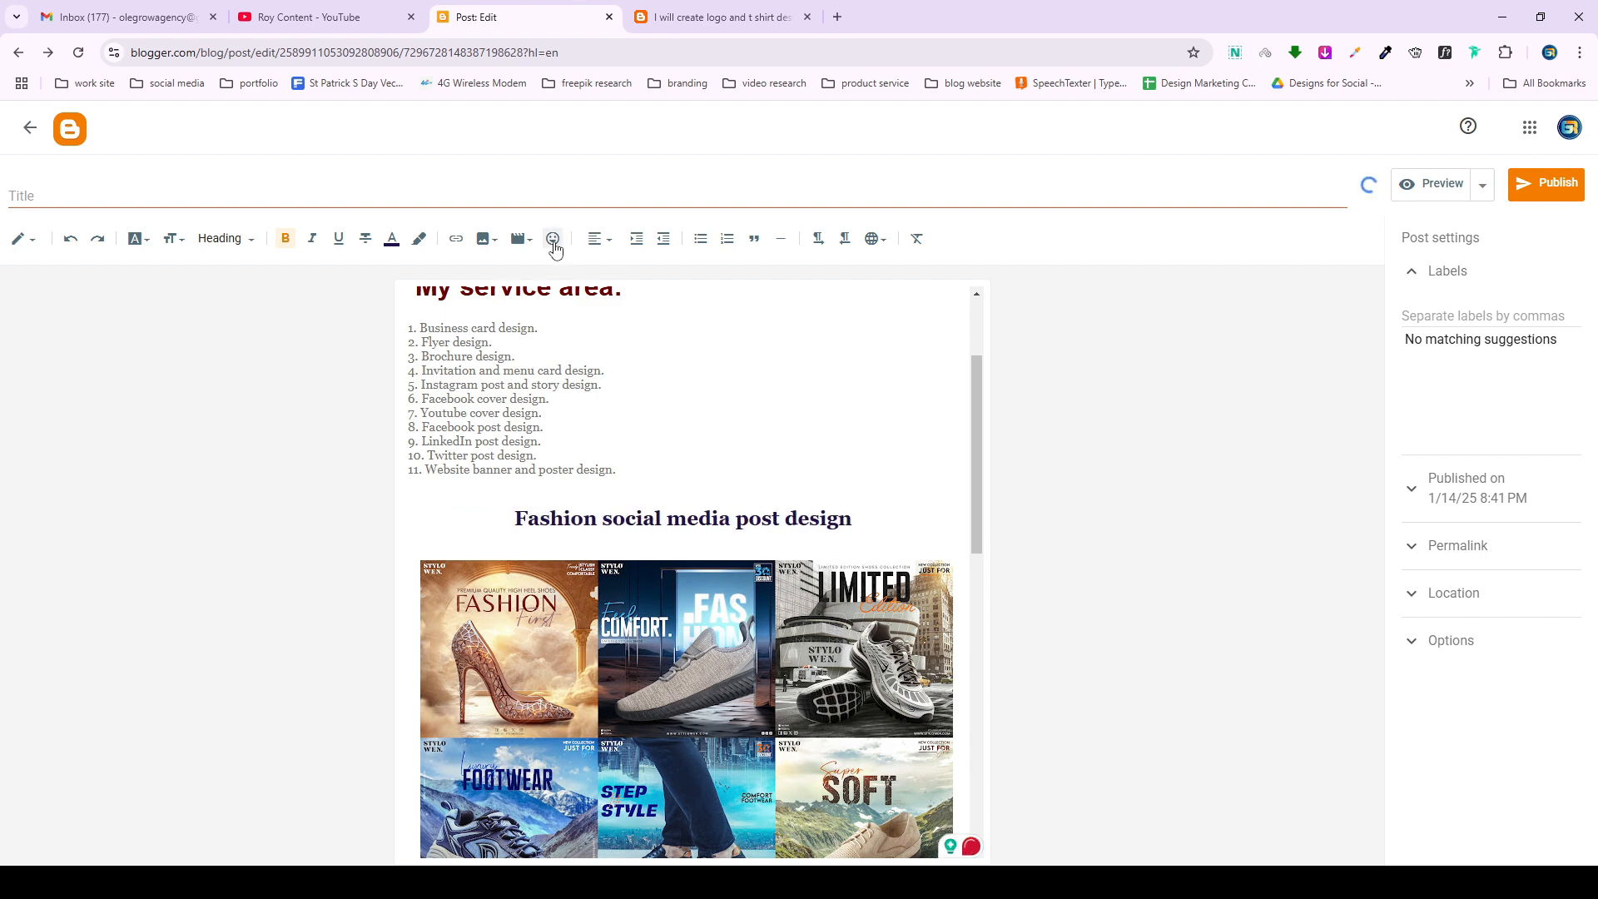
Insert a downward-pointing hand emoji at both the start and the end of the fashion heading.
left_click(552, 239)
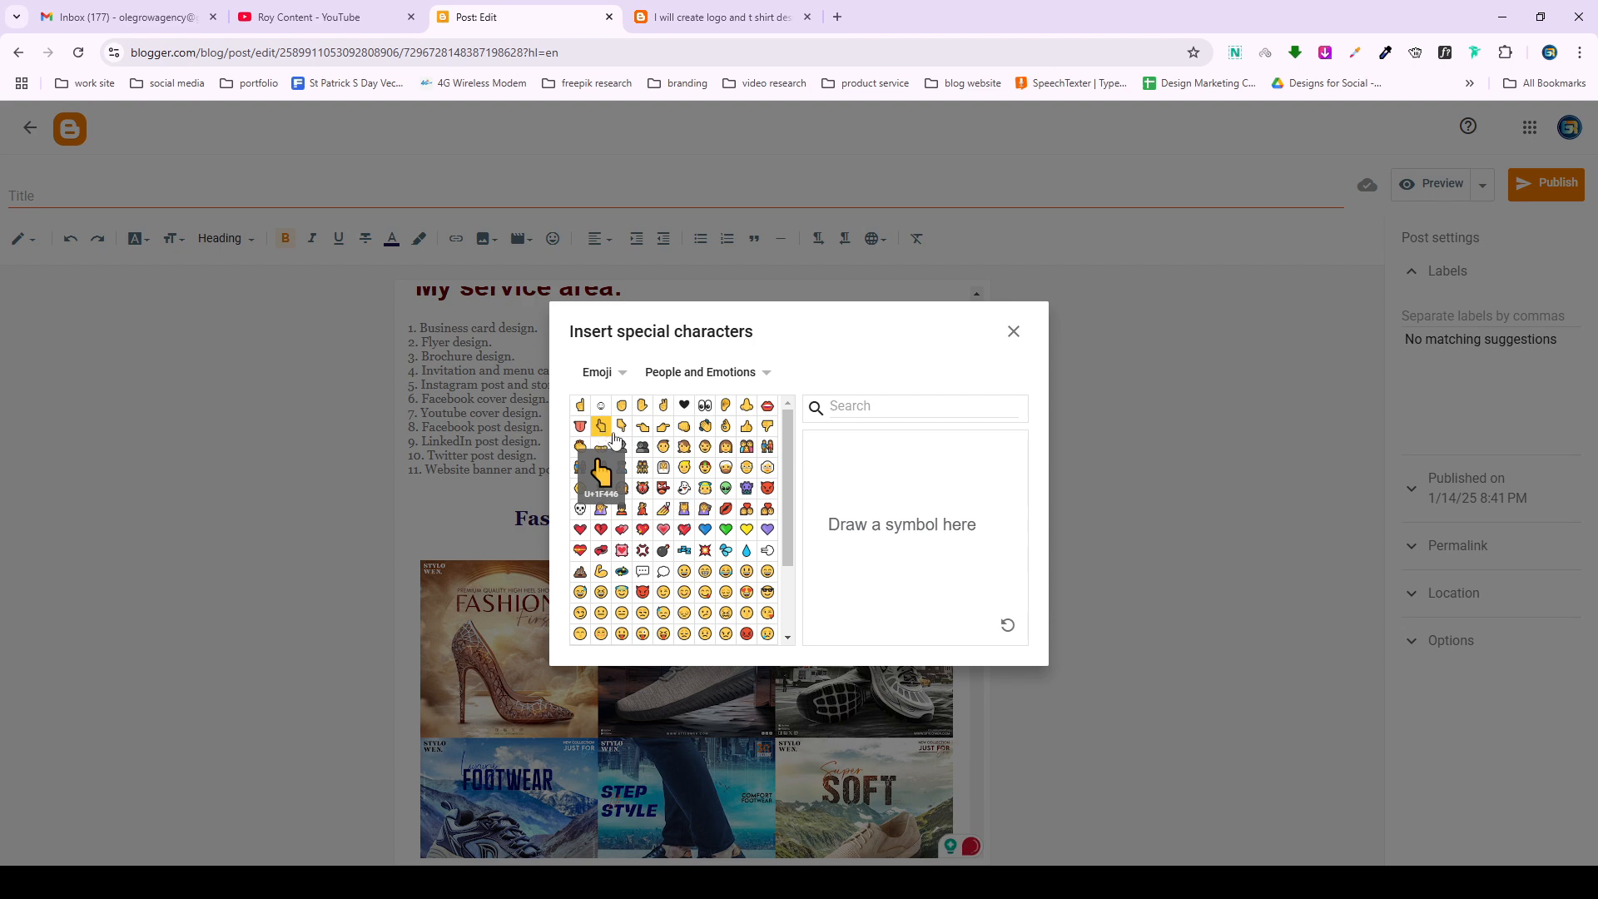
left_click(622, 425)
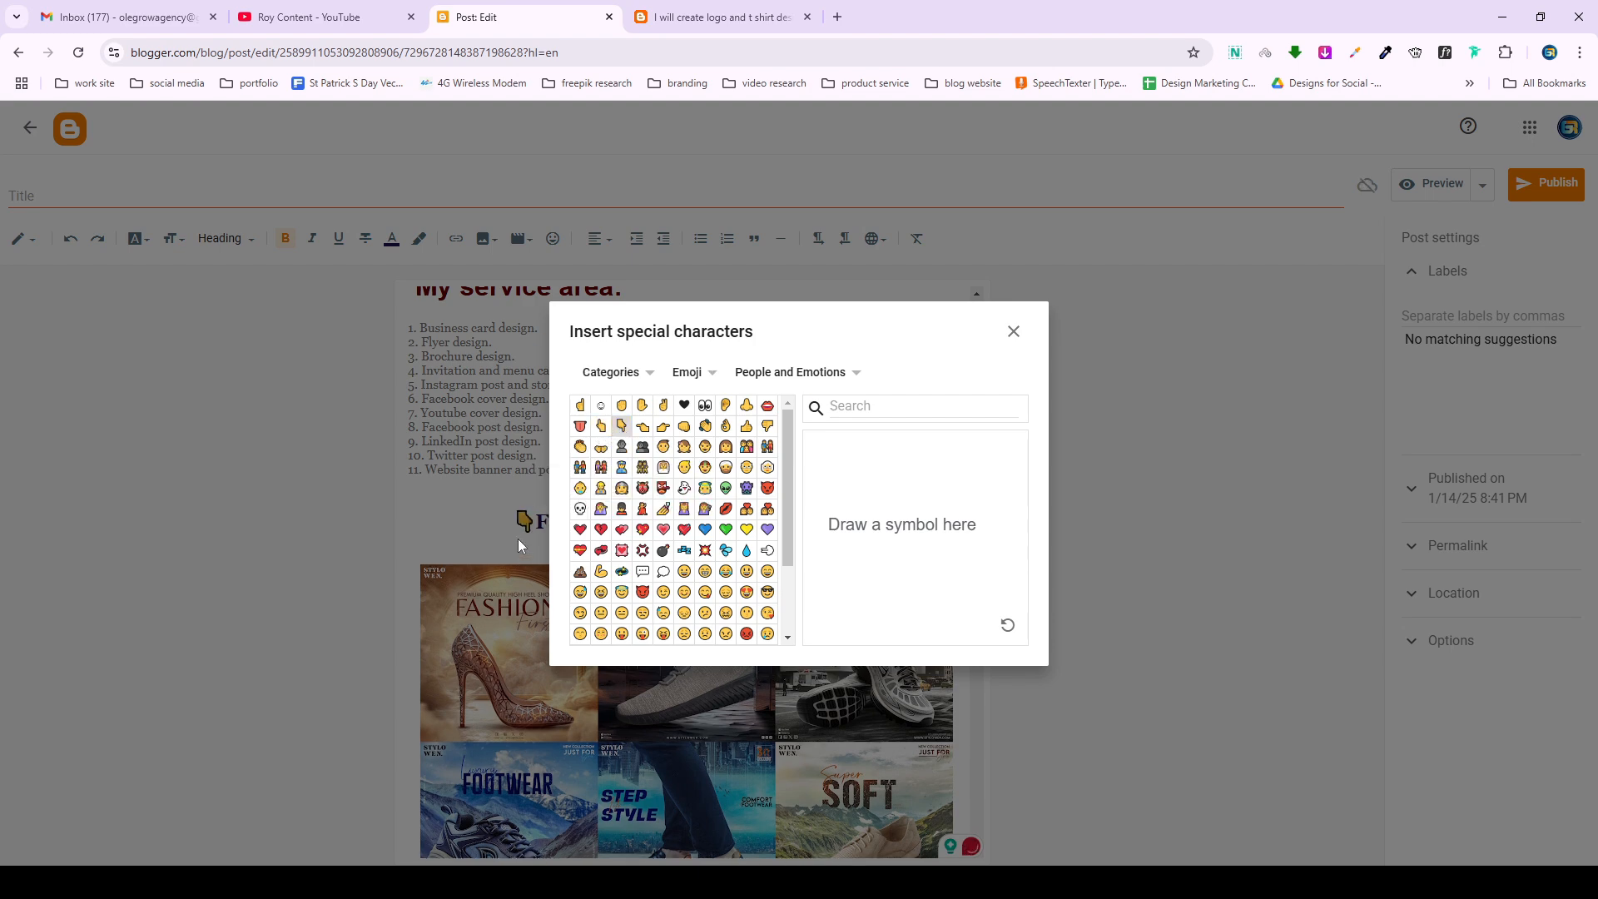
left_click(1011, 333)
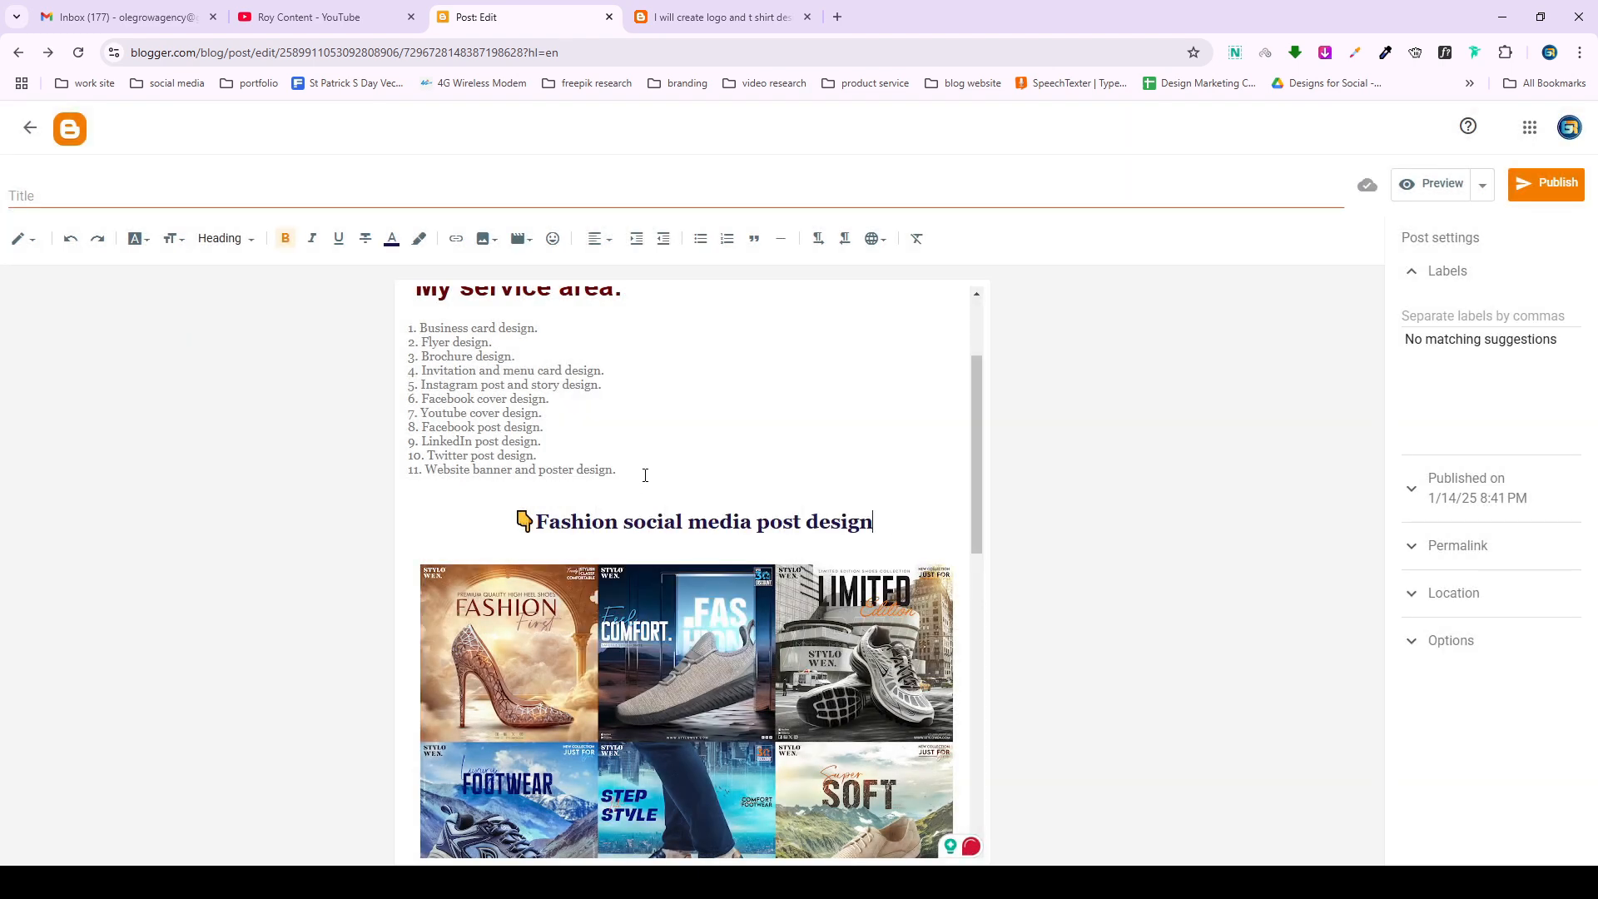
left_click(552, 238)
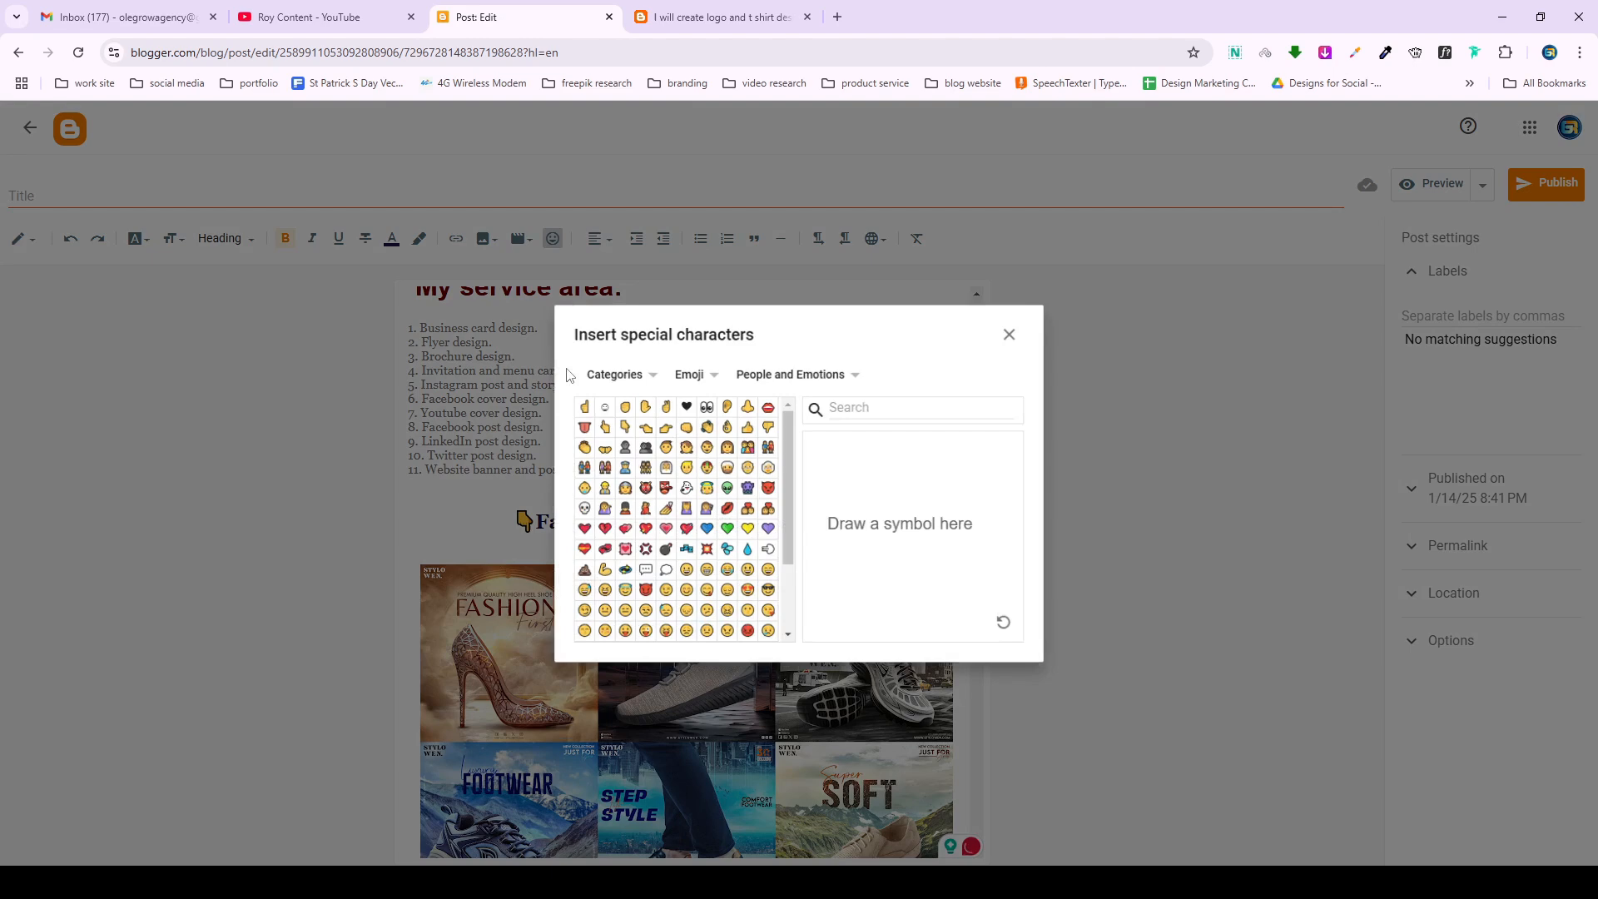
left_click(624, 428)
left_click(1012, 331)
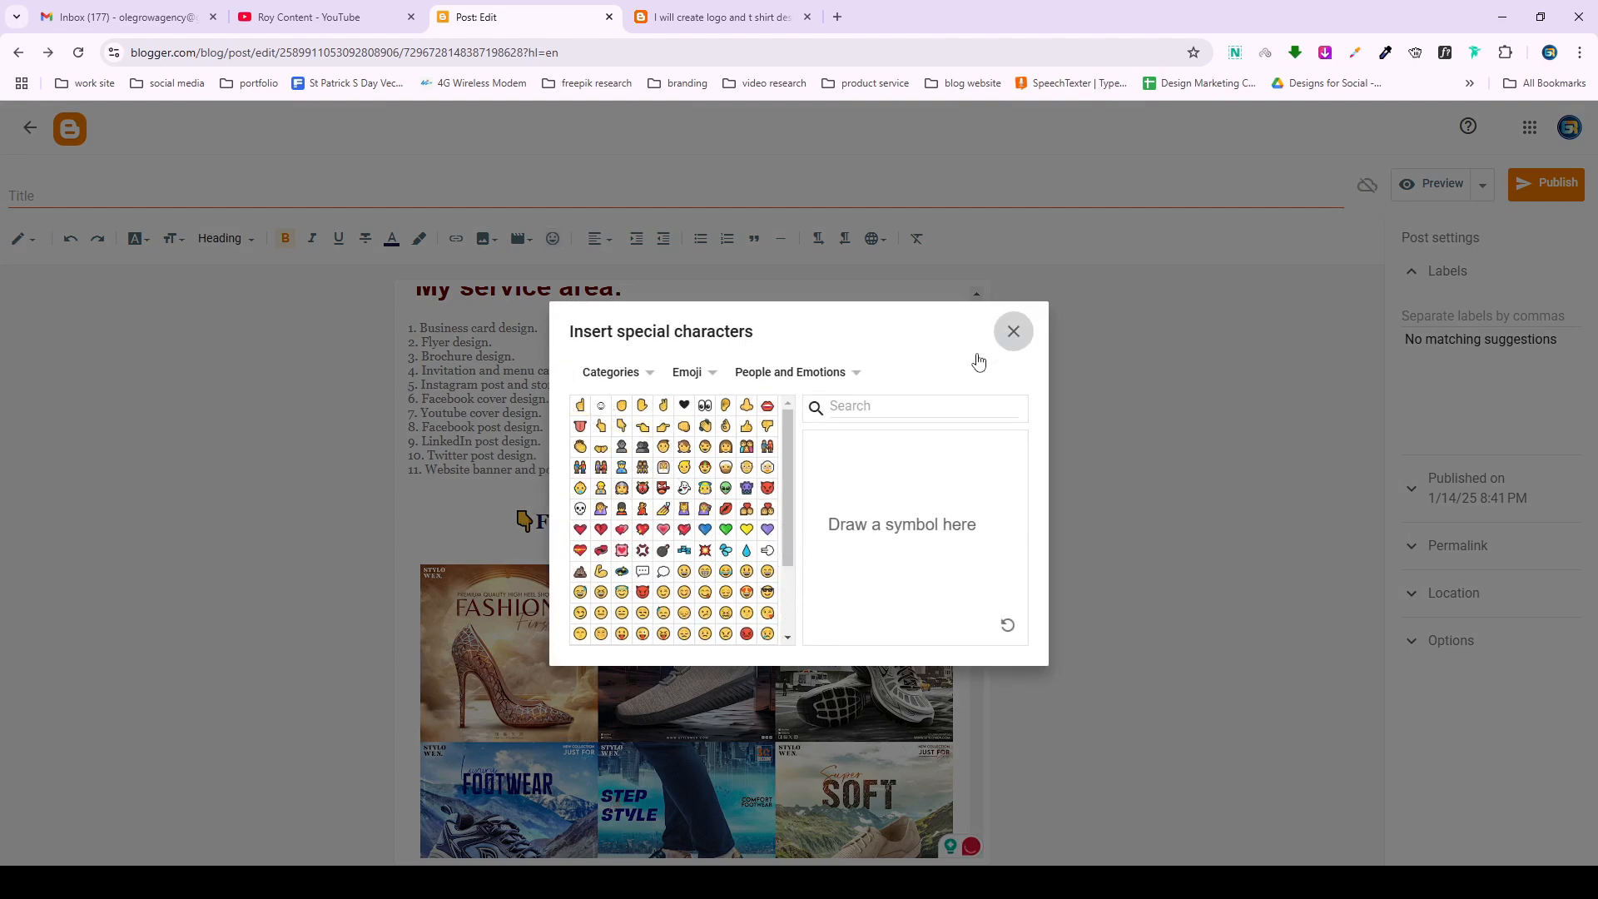
Copy the fashion heading with its emojis into the gap between the footwear image and the travel image.
scroll(751, 537, "down", 2)
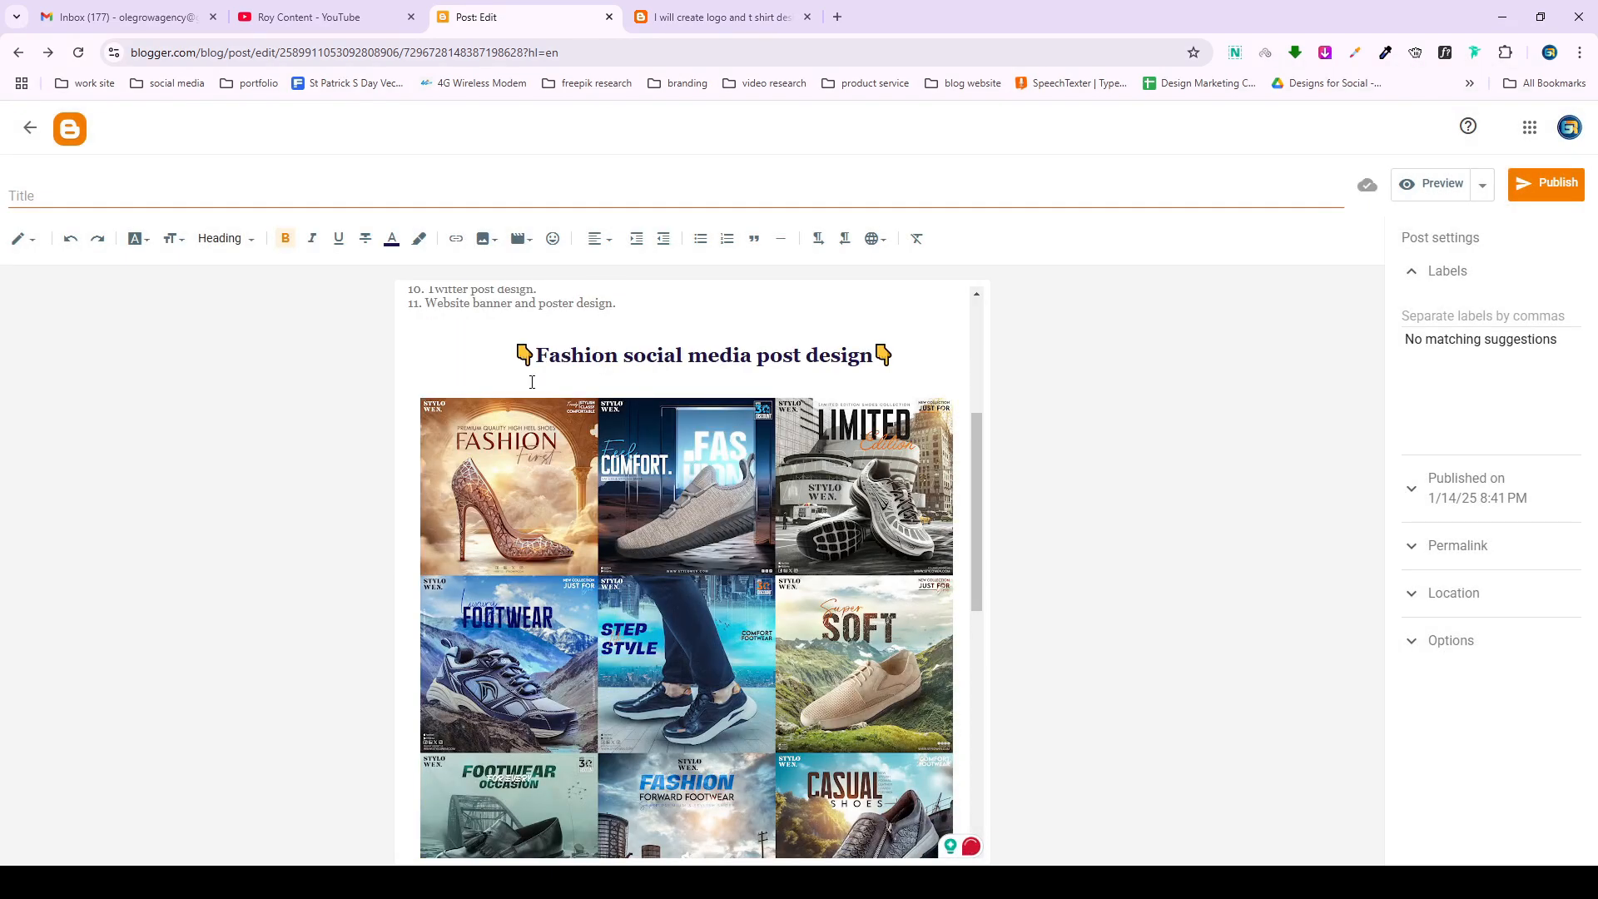
left_click(891, 362)
triple_click(511, 379)
key("ctrl+c")
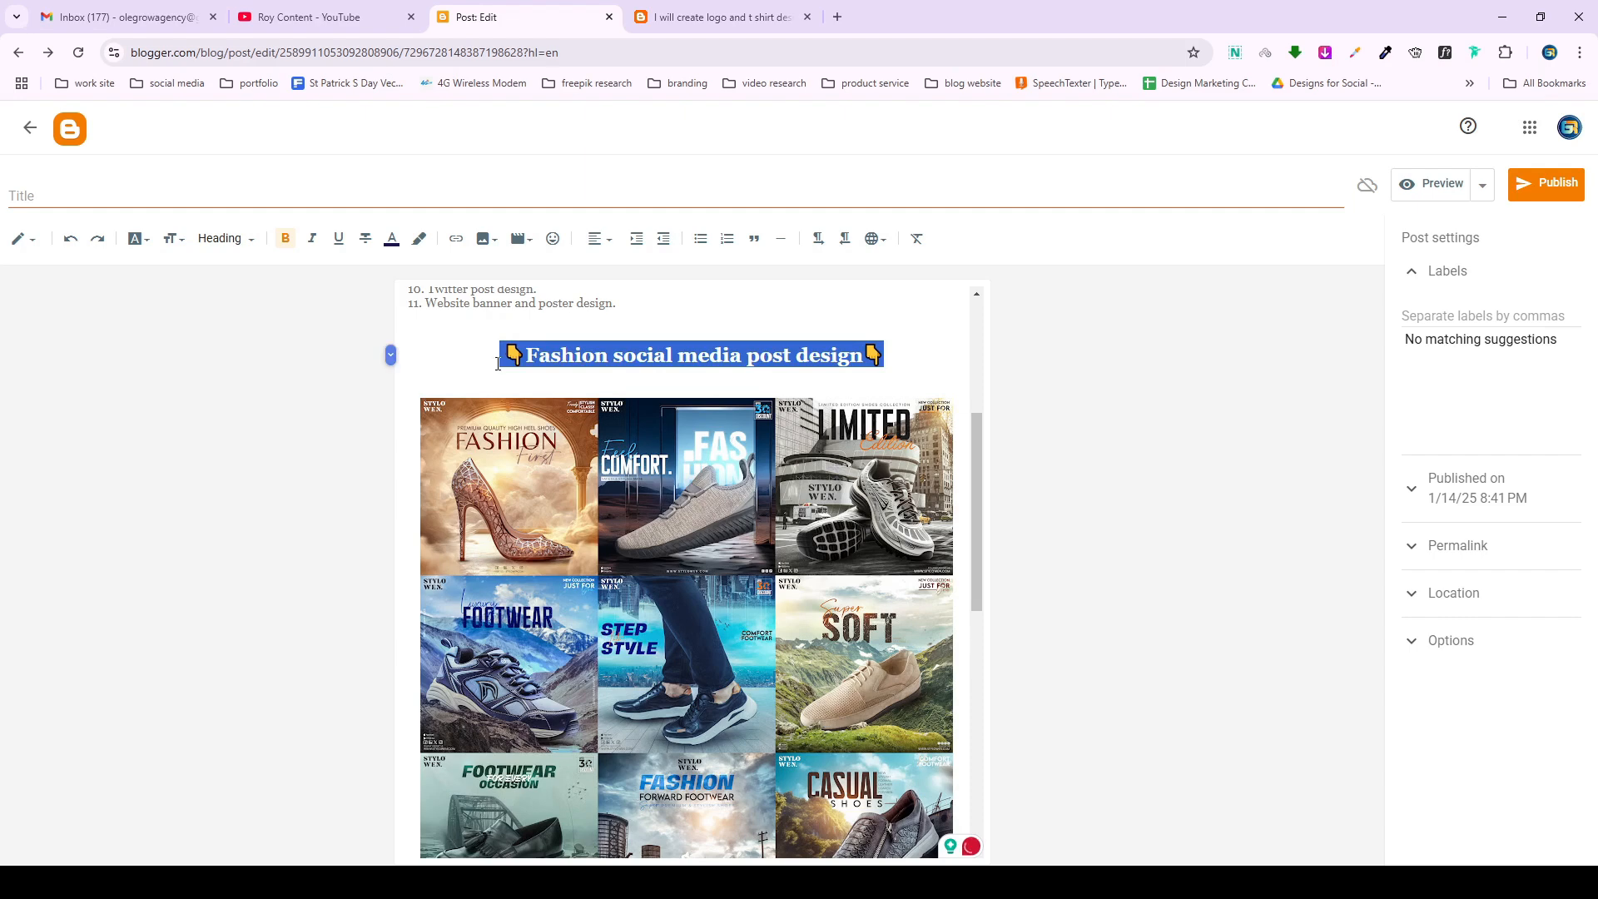
scroll(593, 542, "down", 5)
scroll(592, 542, "down", 2)
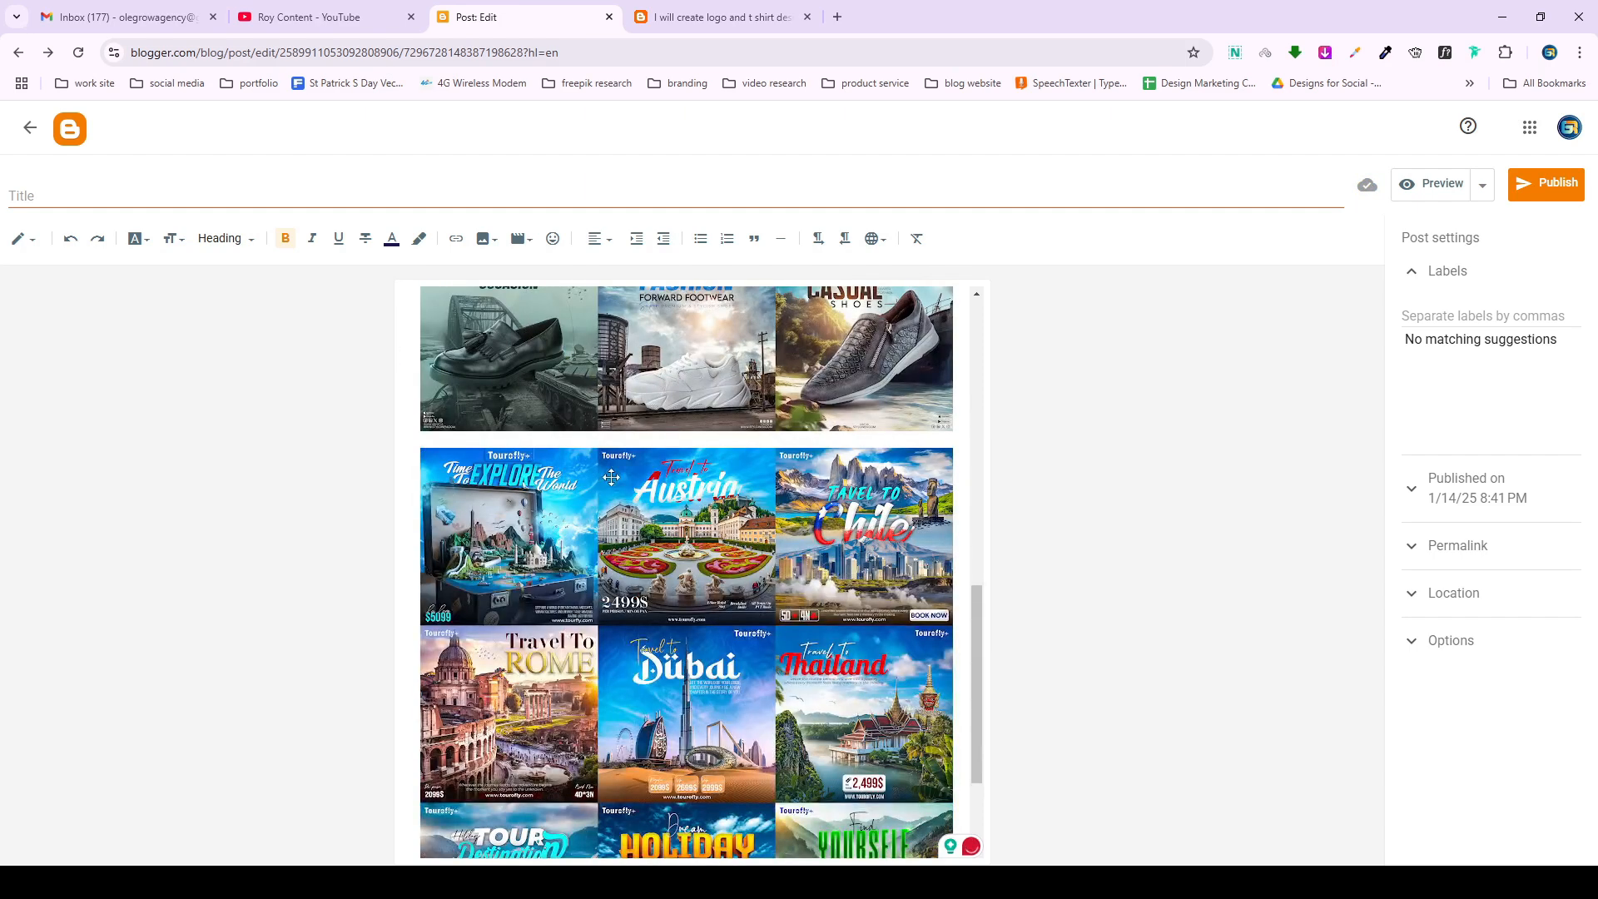
left_click(638, 438)
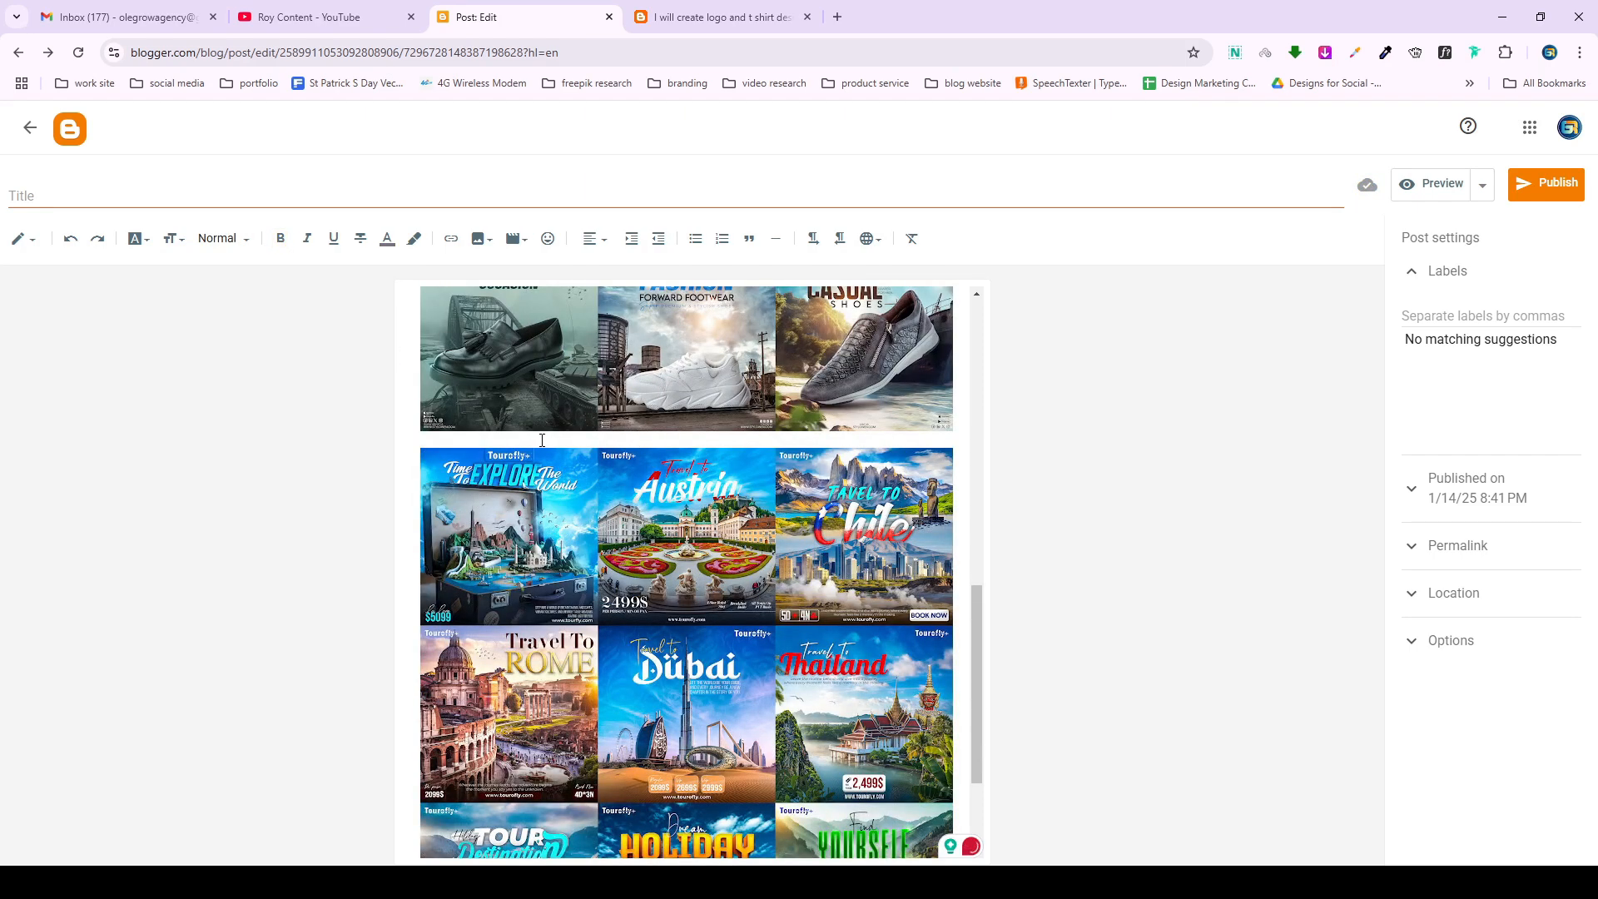
key("ctrl+v")
Replace "Fashion" with "Travel" in the copied heading and shift it toward the center above the travel image.
left_click_drag(436, 462, 527, 455)
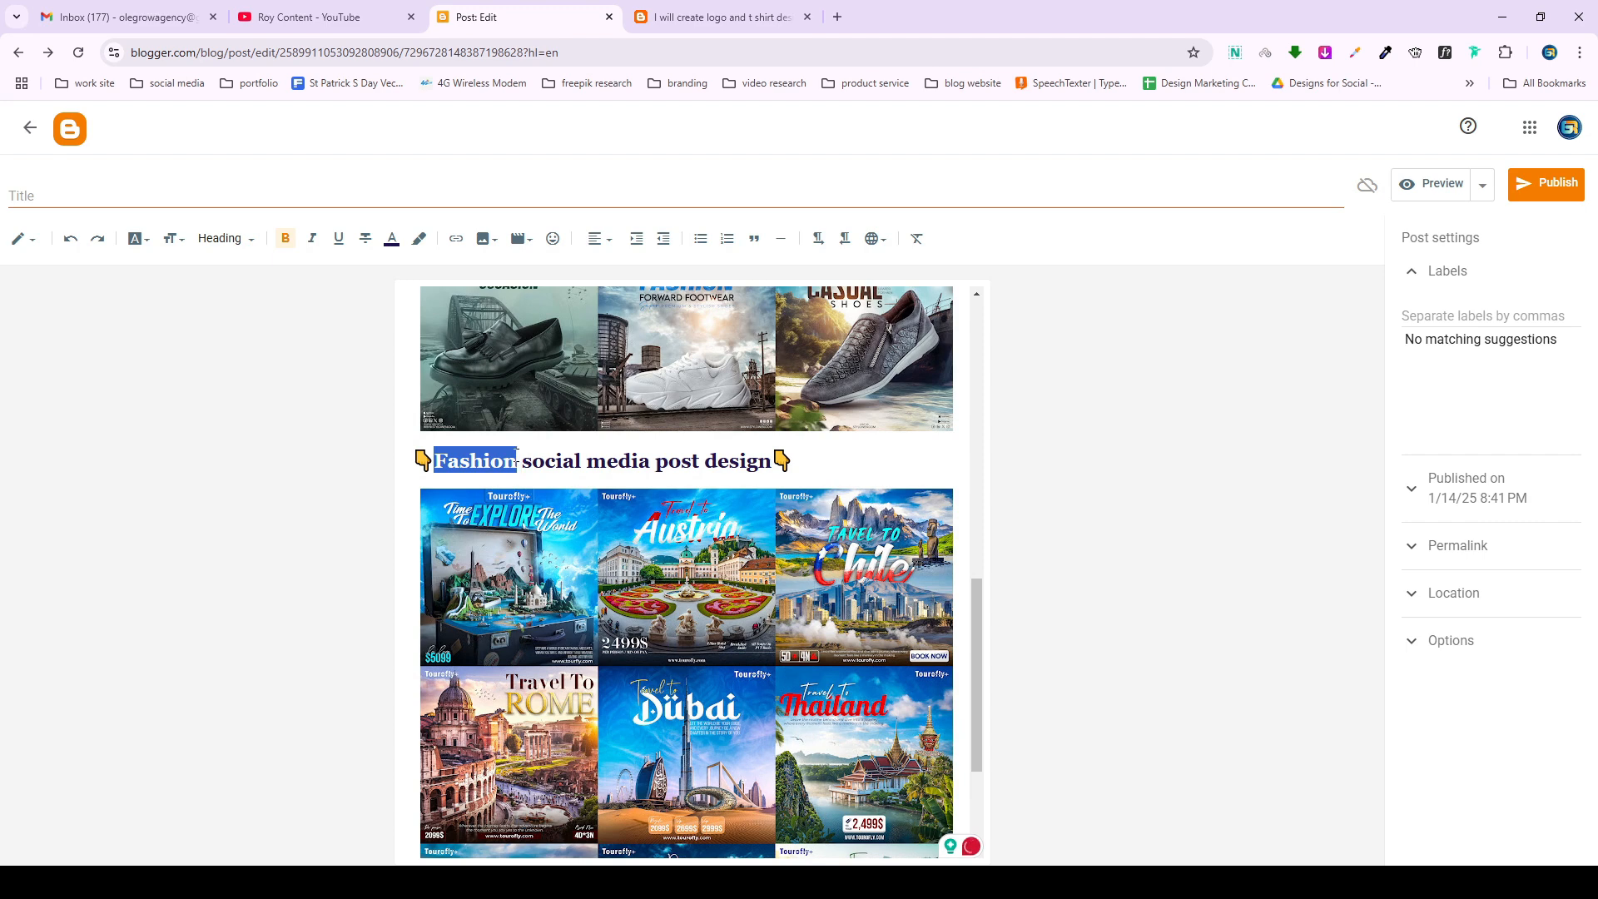
type("Travel")
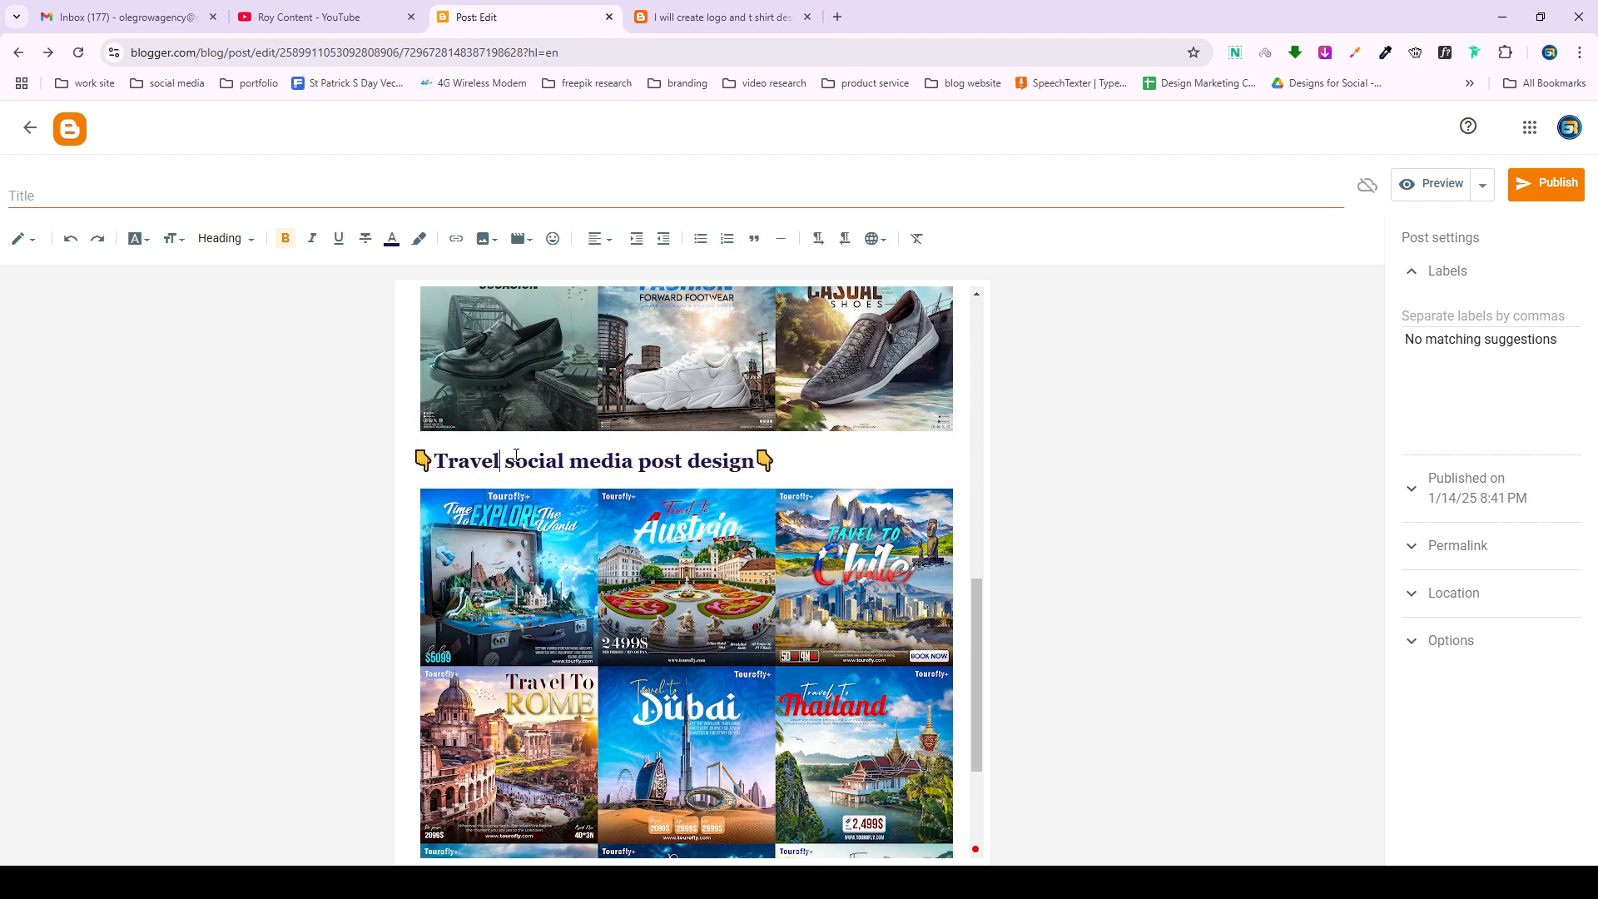
left_click(416, 461)
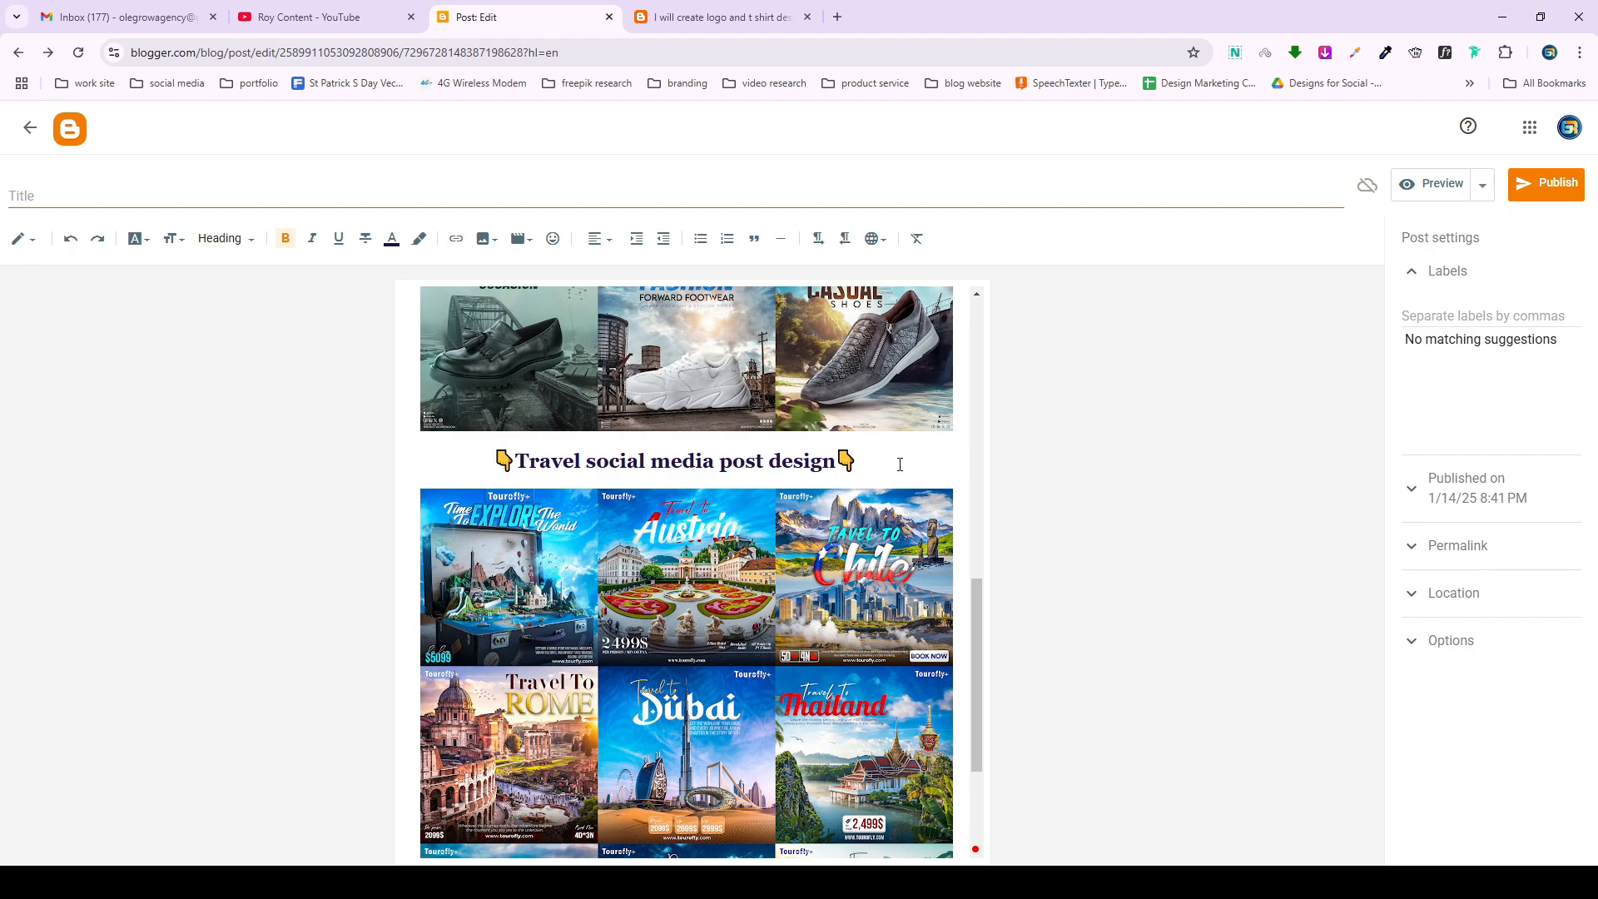
Preview the post and examine the service list, both category headings and the design images on the themed page.
scroll(774, 516, "up", 8)
scroll(755, 547, "down", 8)
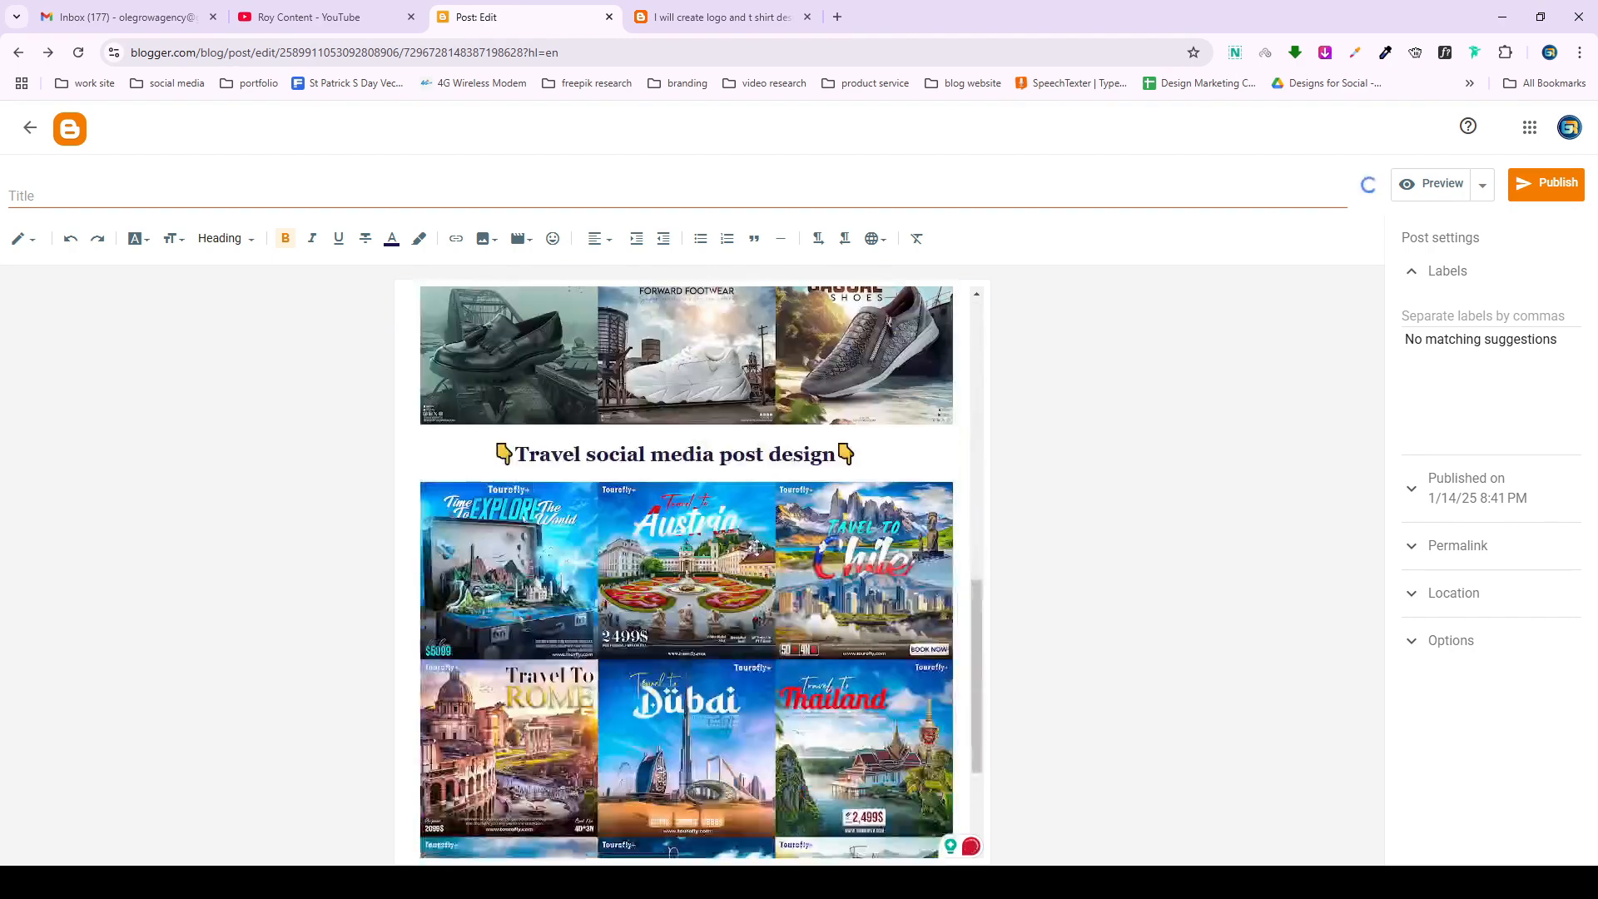
scroll(755, 548, "down", 3)
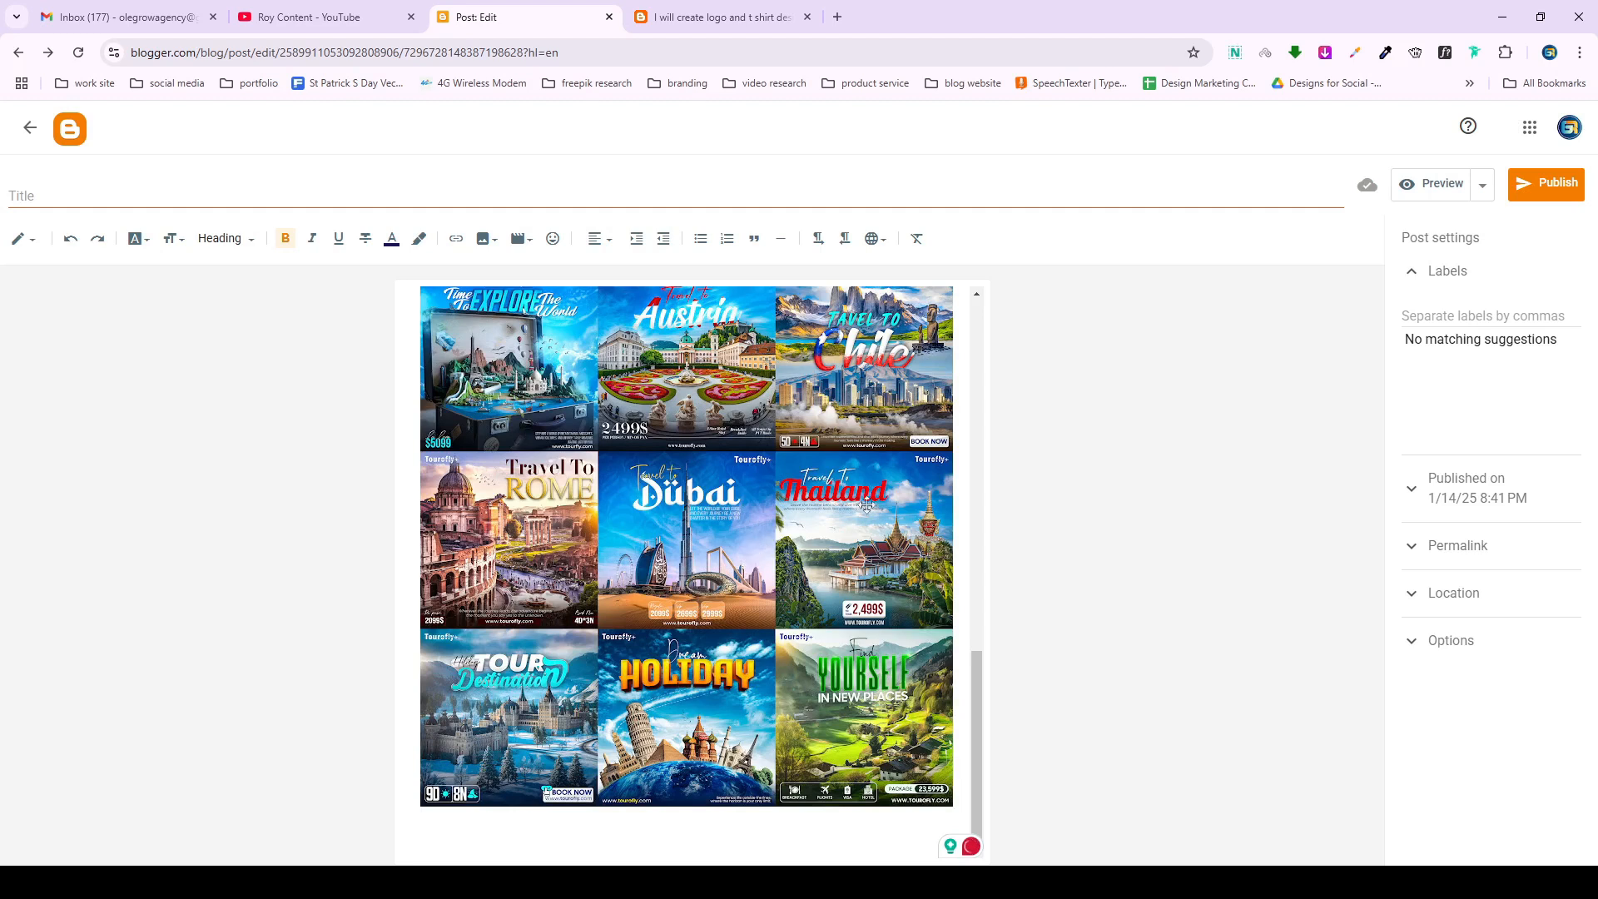
left_click(1426, 191)
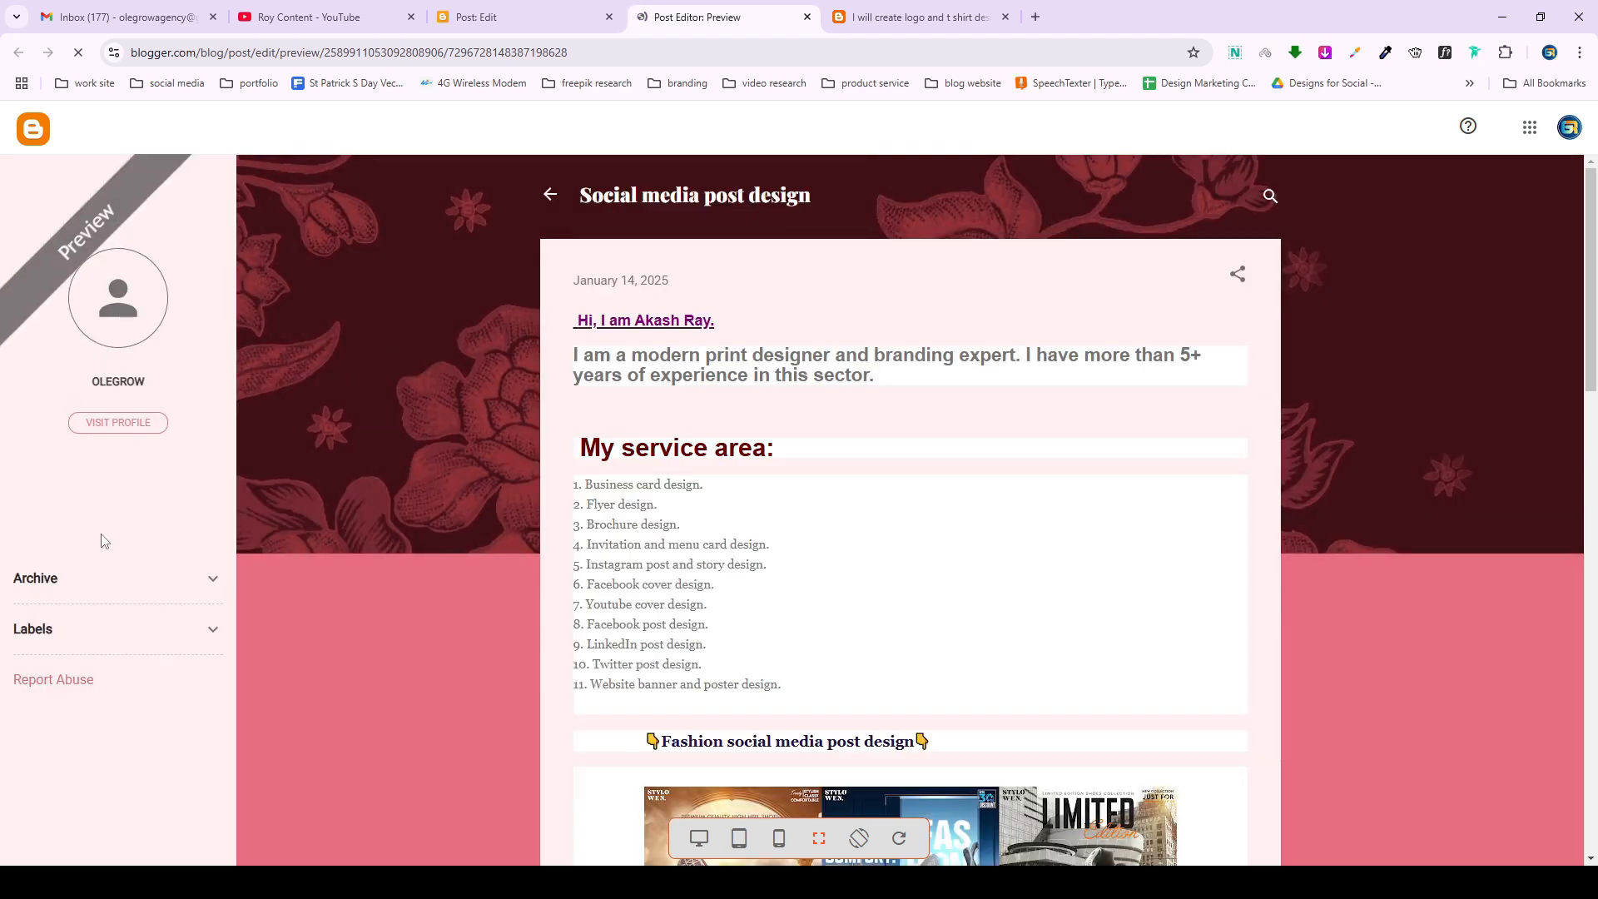
scroll(837, 534, "down", 7)
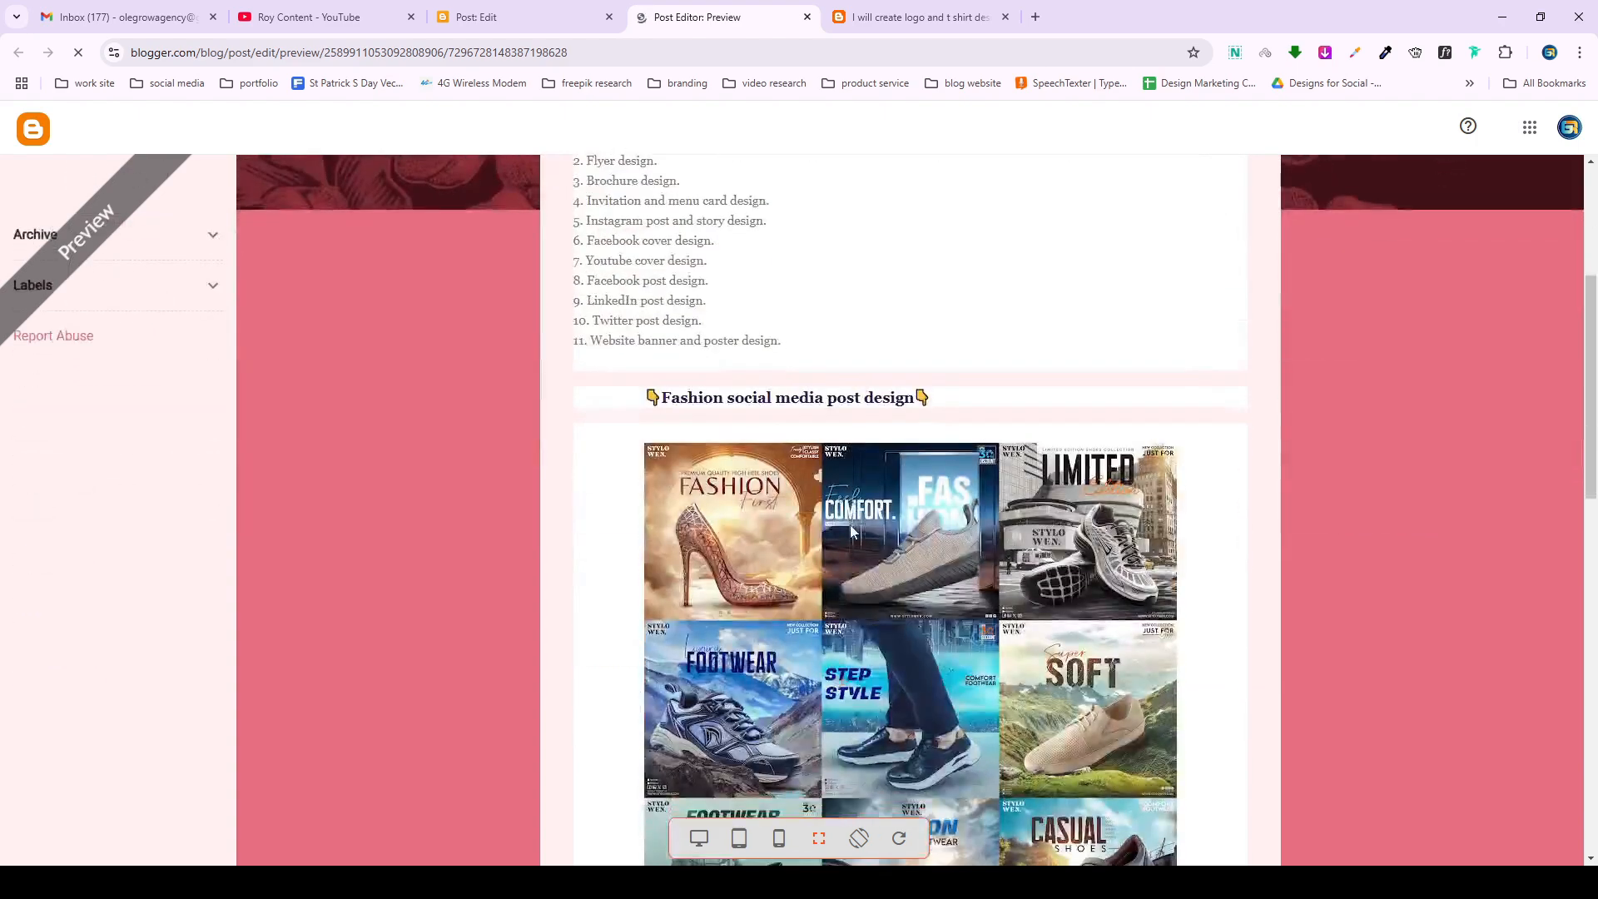
scroll(851, 522, "up", 3)
scroll(744, 409, "down", 4)
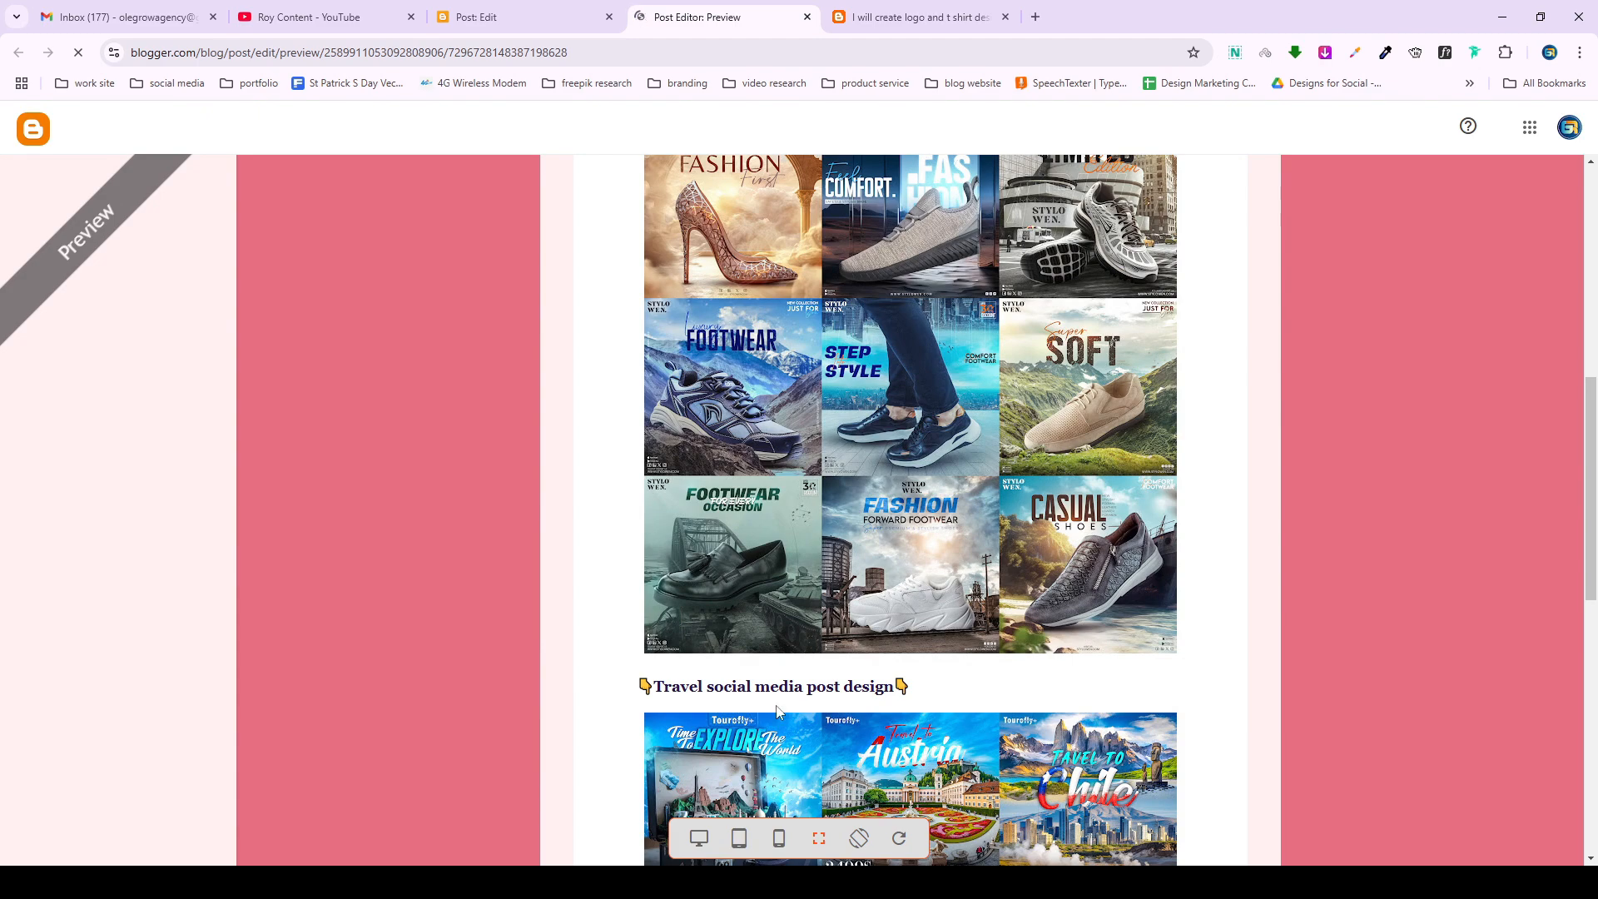
left_click(743, 842)
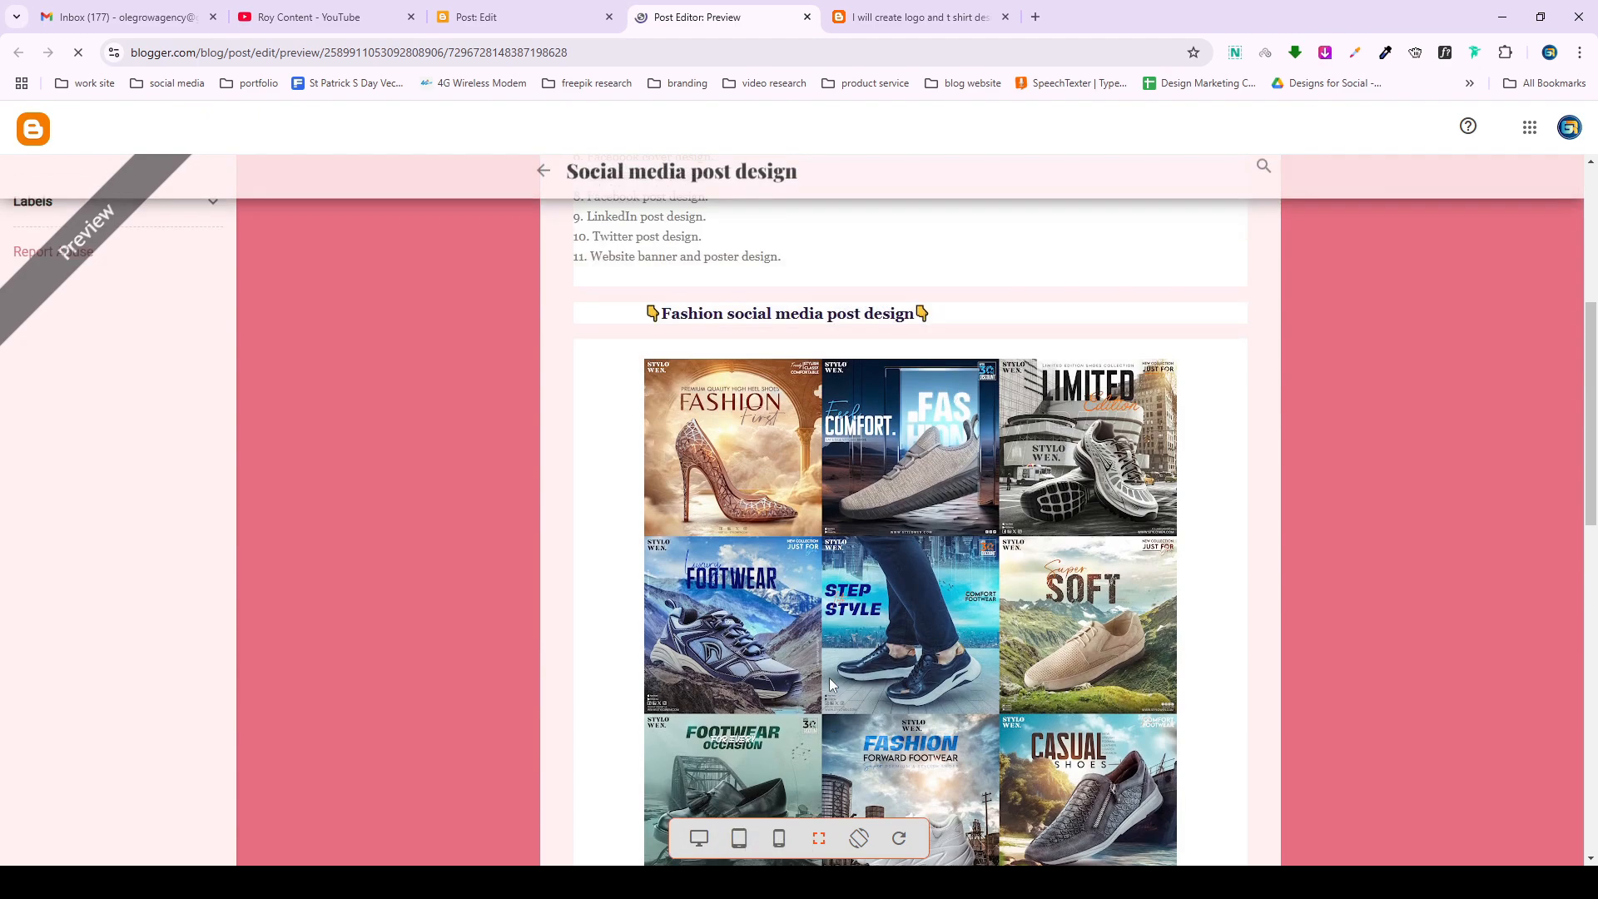
scroll(760, 492, "down", 8)
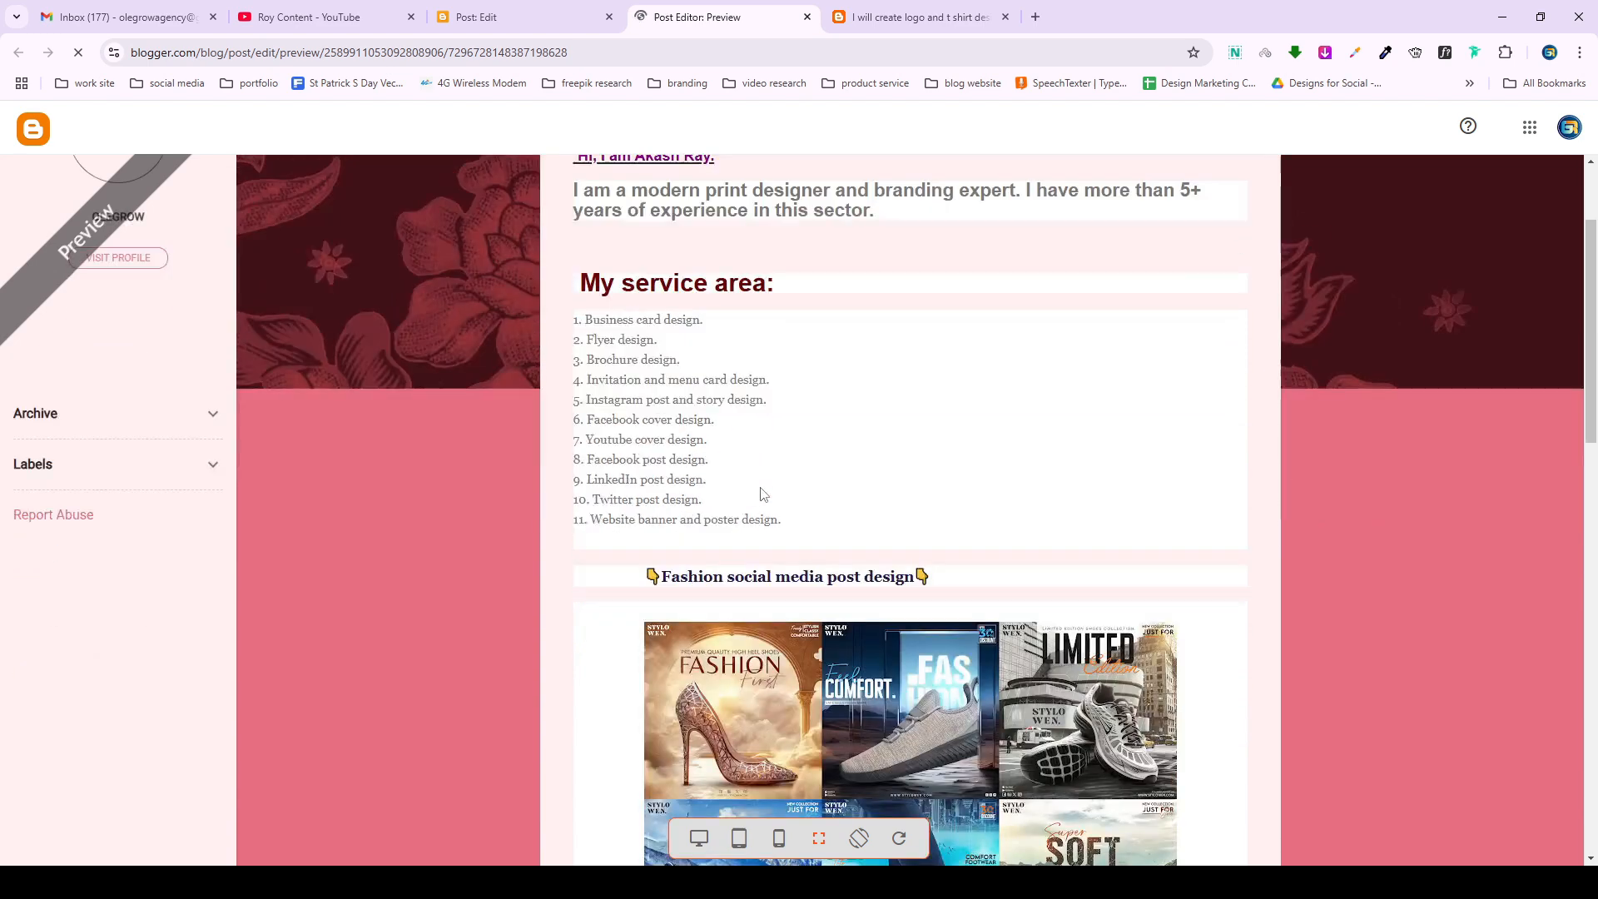
scroll(760, 491, "up", 8)
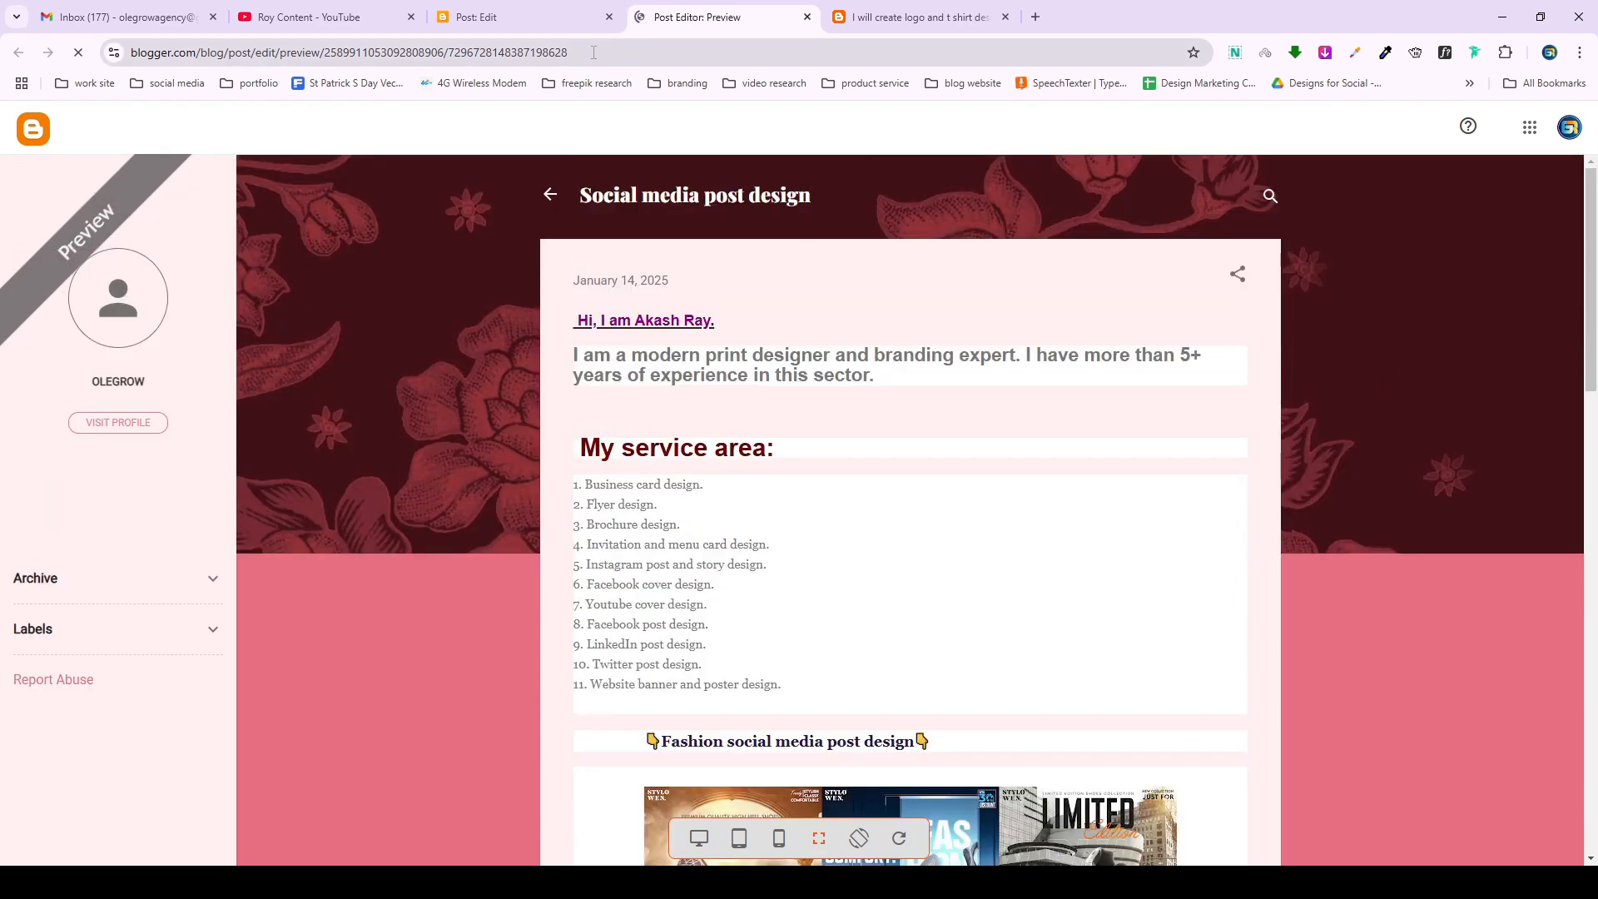
left_click(664, 52)
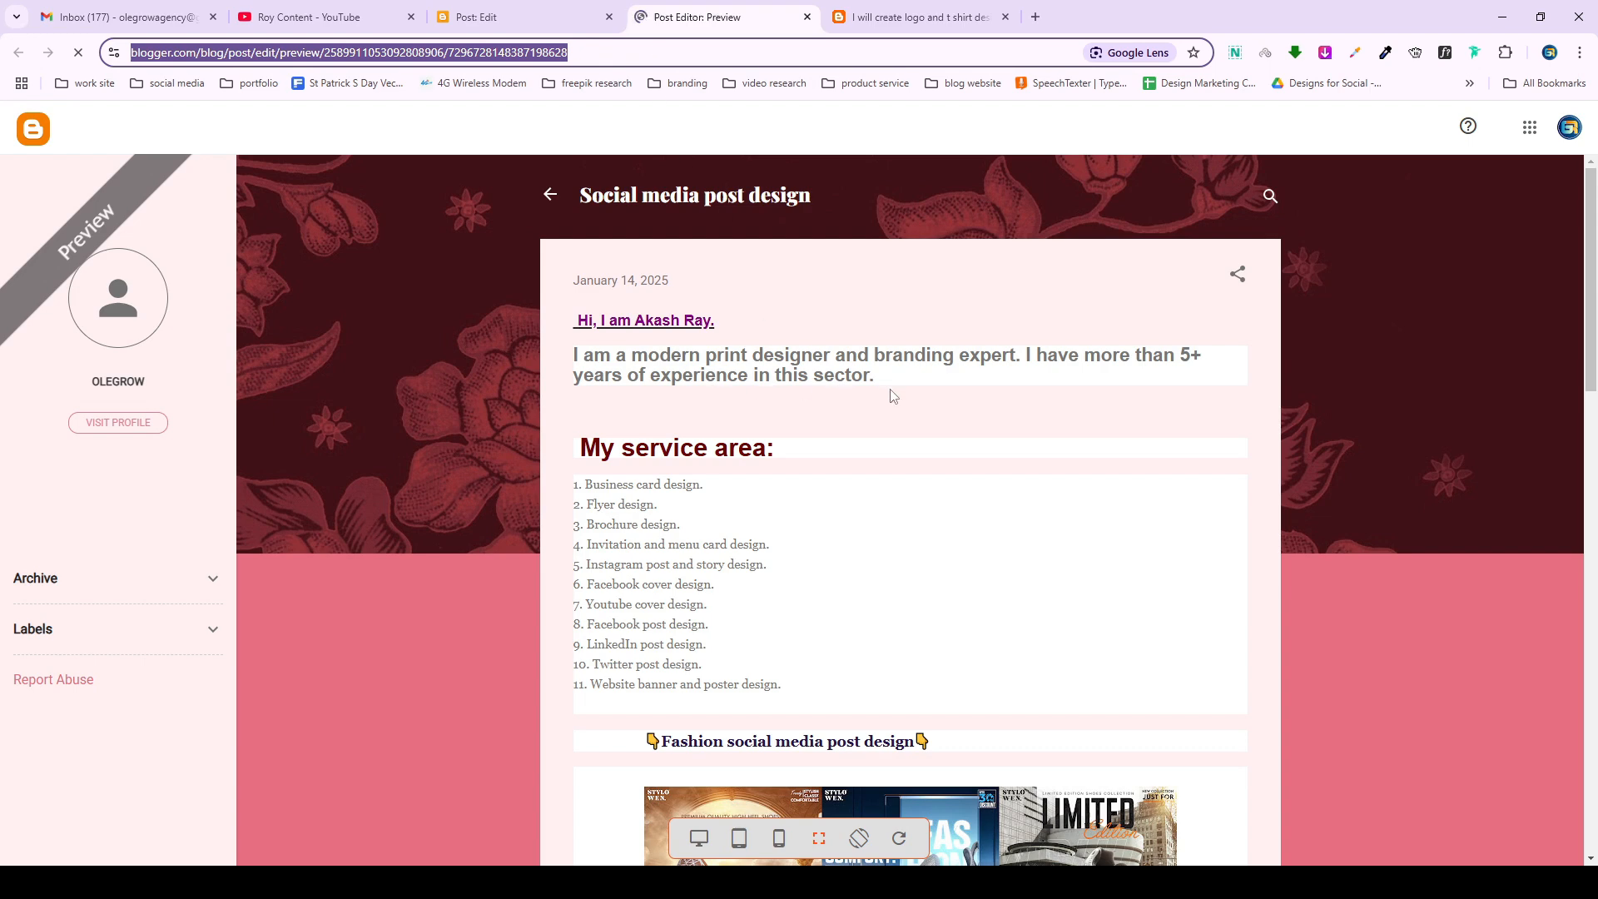
scroll(384, 336, "down", 15)
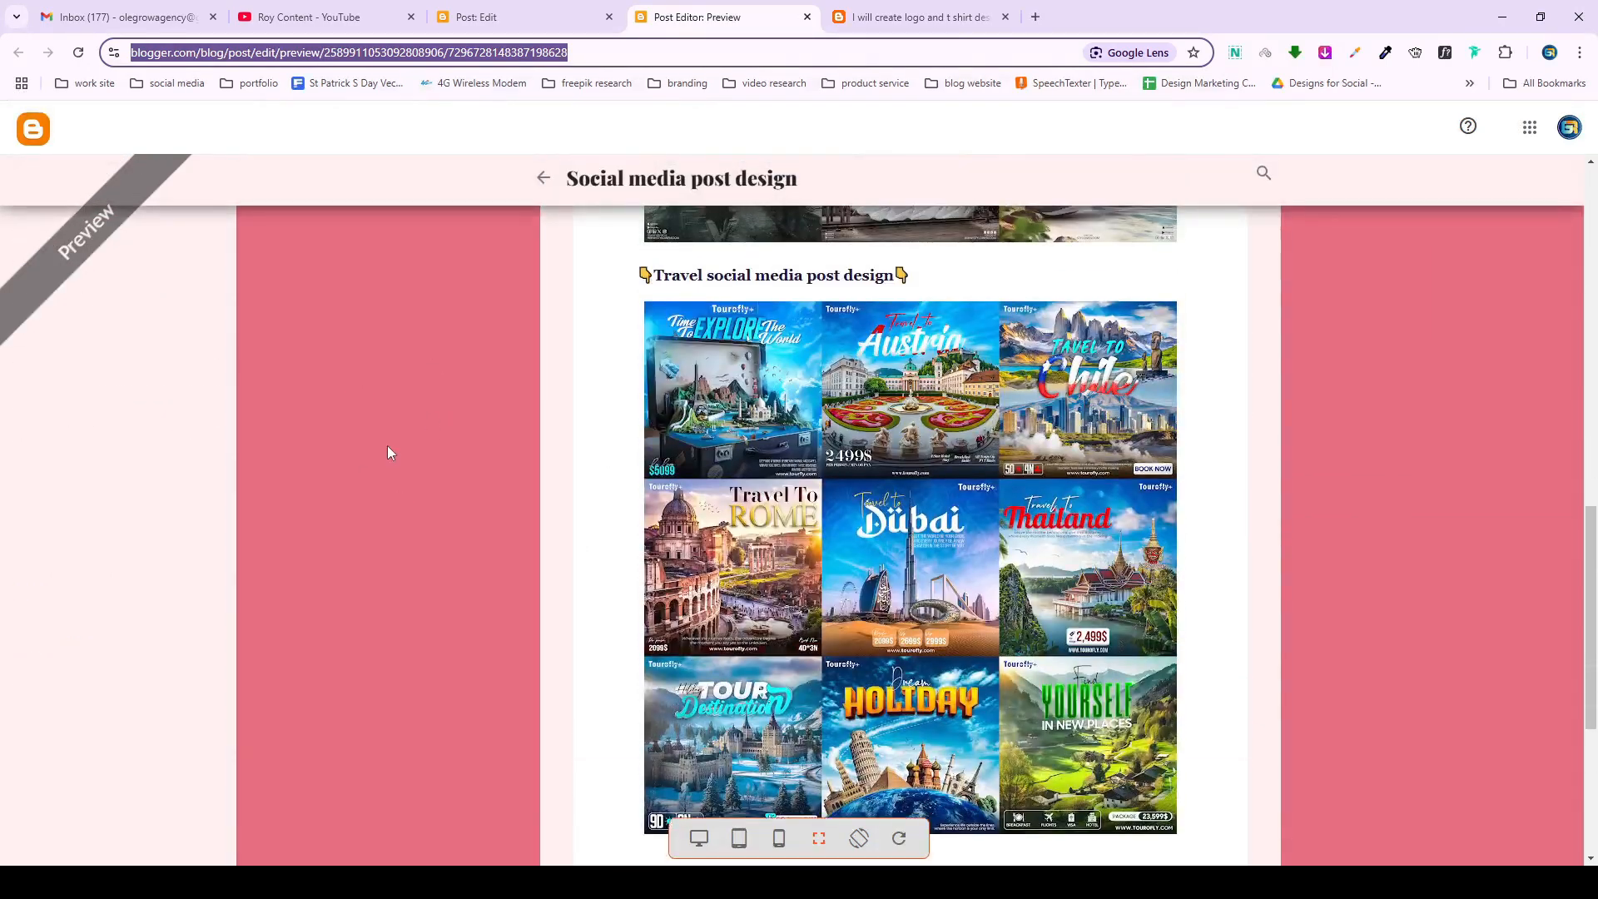
scroll(385, 400, "up", 10)
Return to the post editor and publish the post to the blog.
left_click(499, 17)
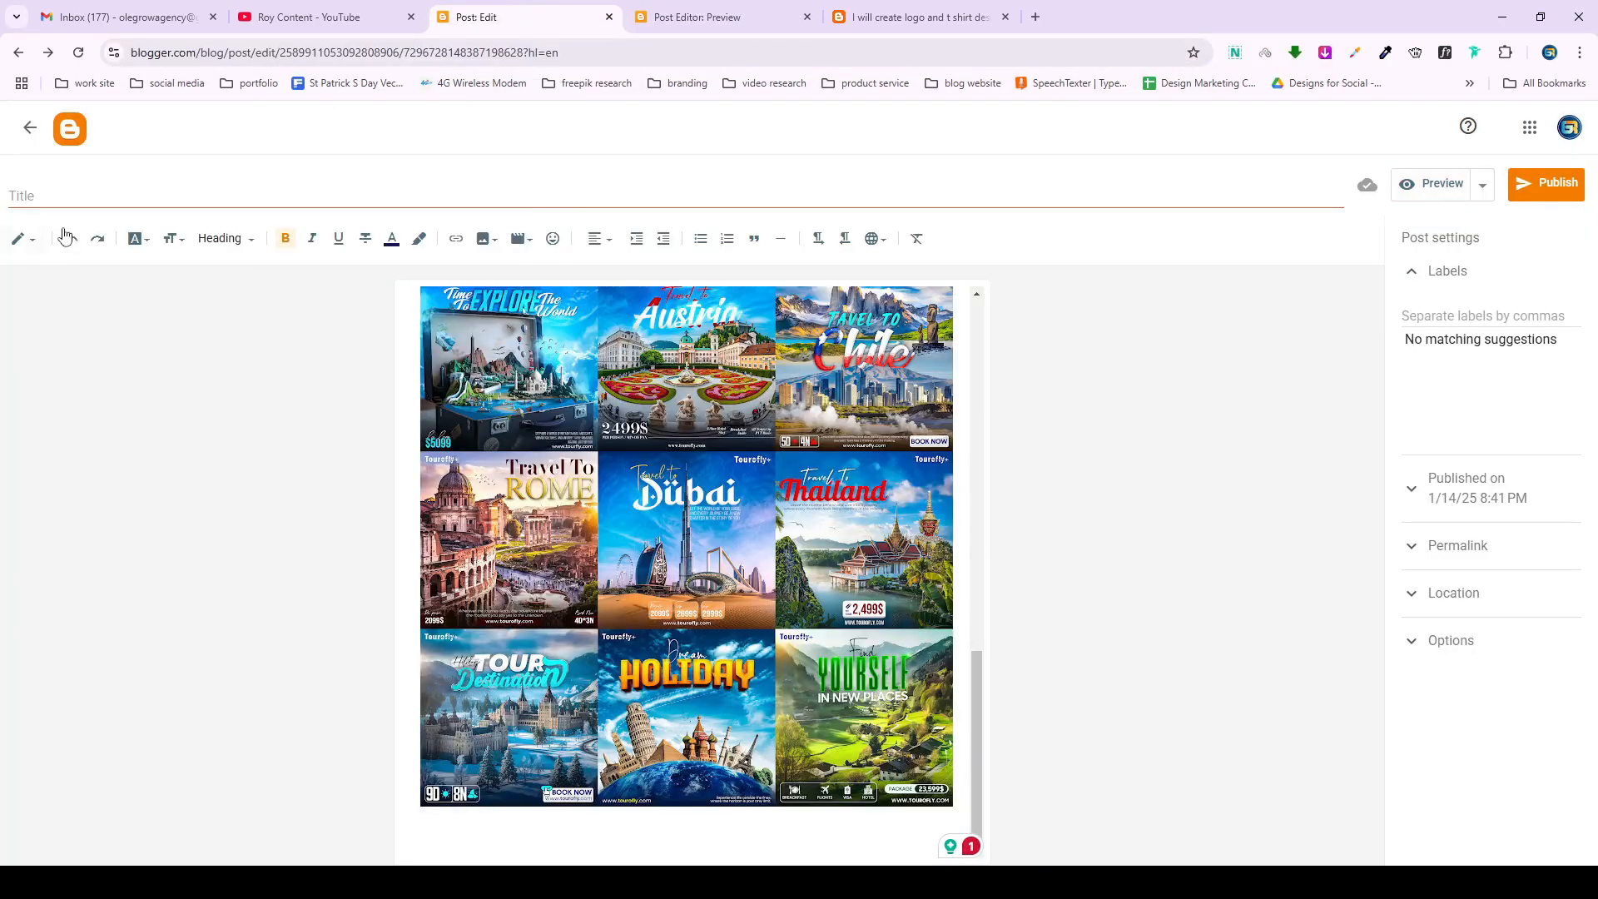
left_click(1548, 184)
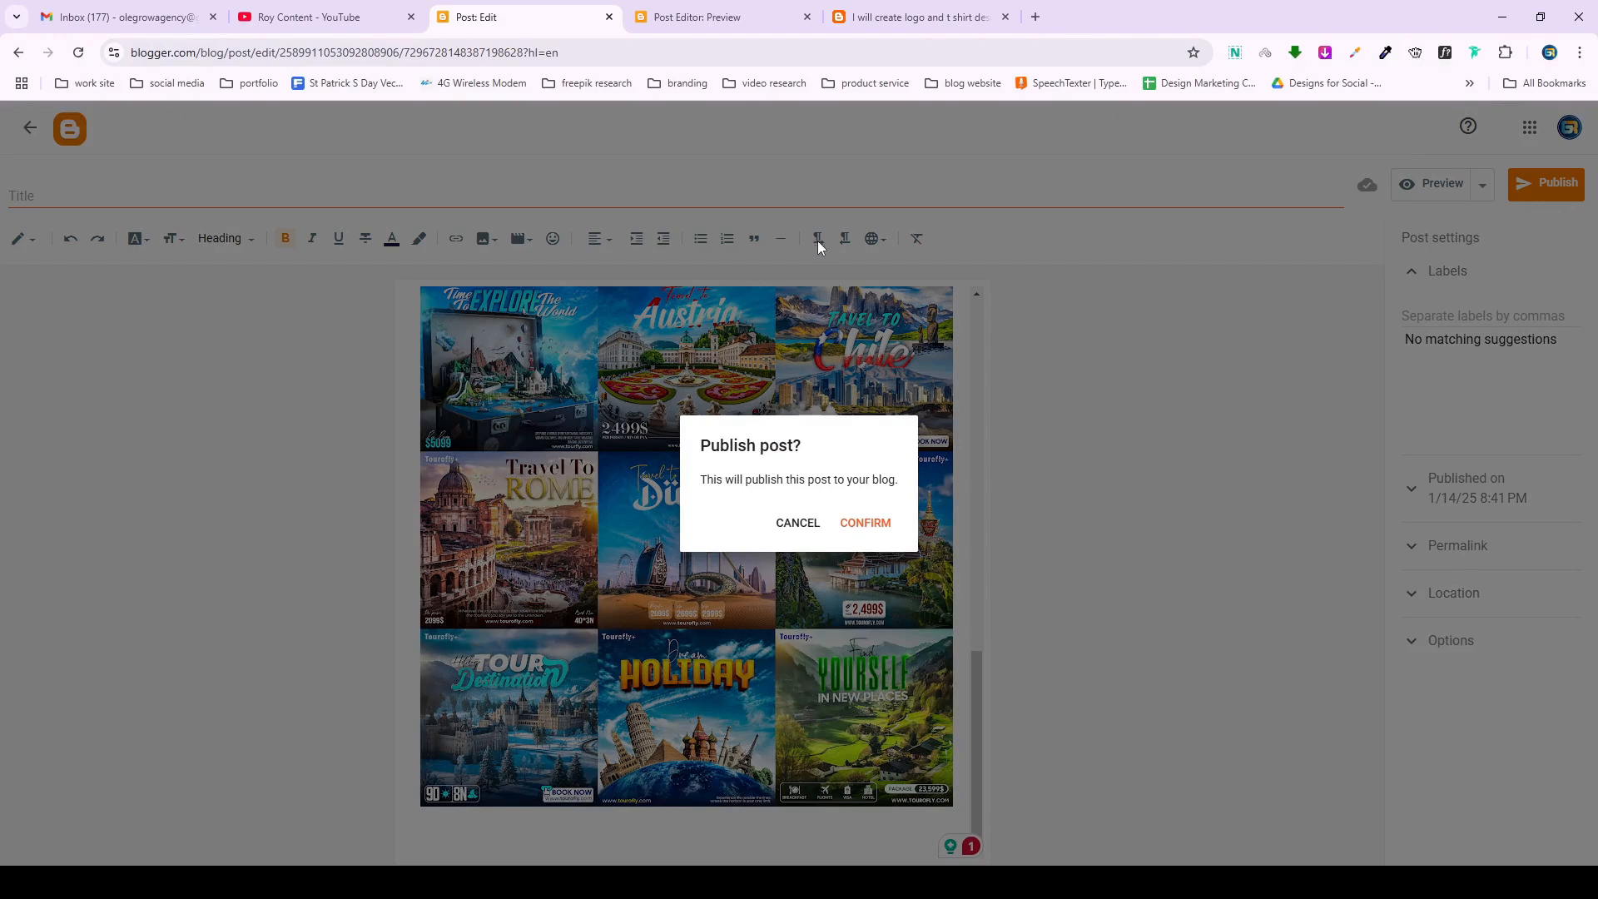
left_click(869, 526)
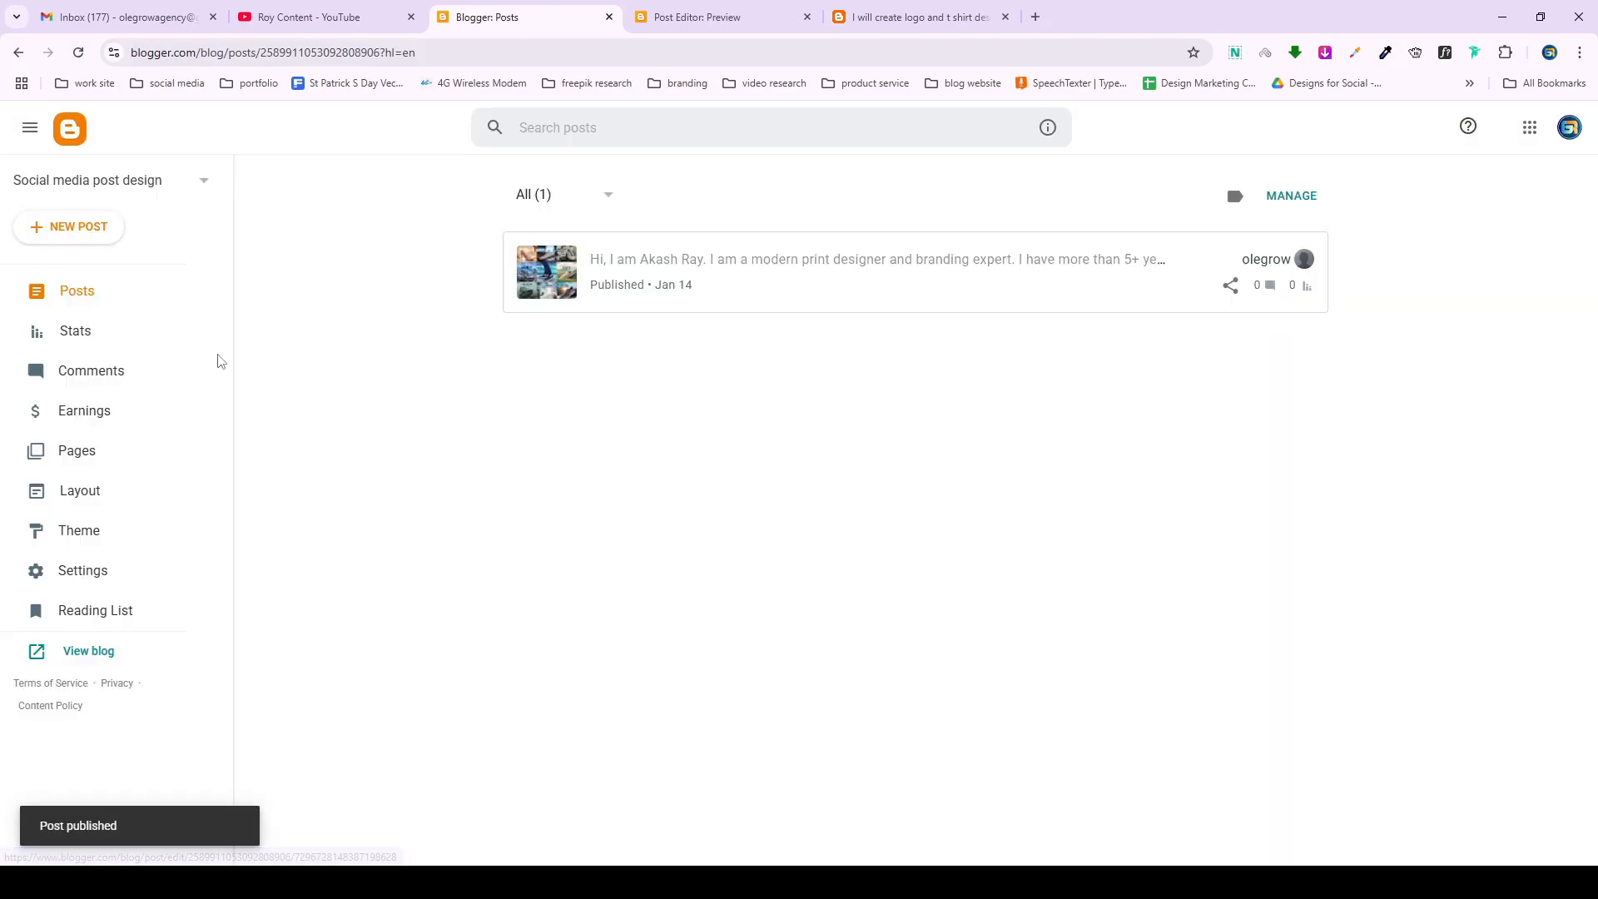
Open the customizer for the blog's current Contempo Pink theme.
left_click(87, 539)
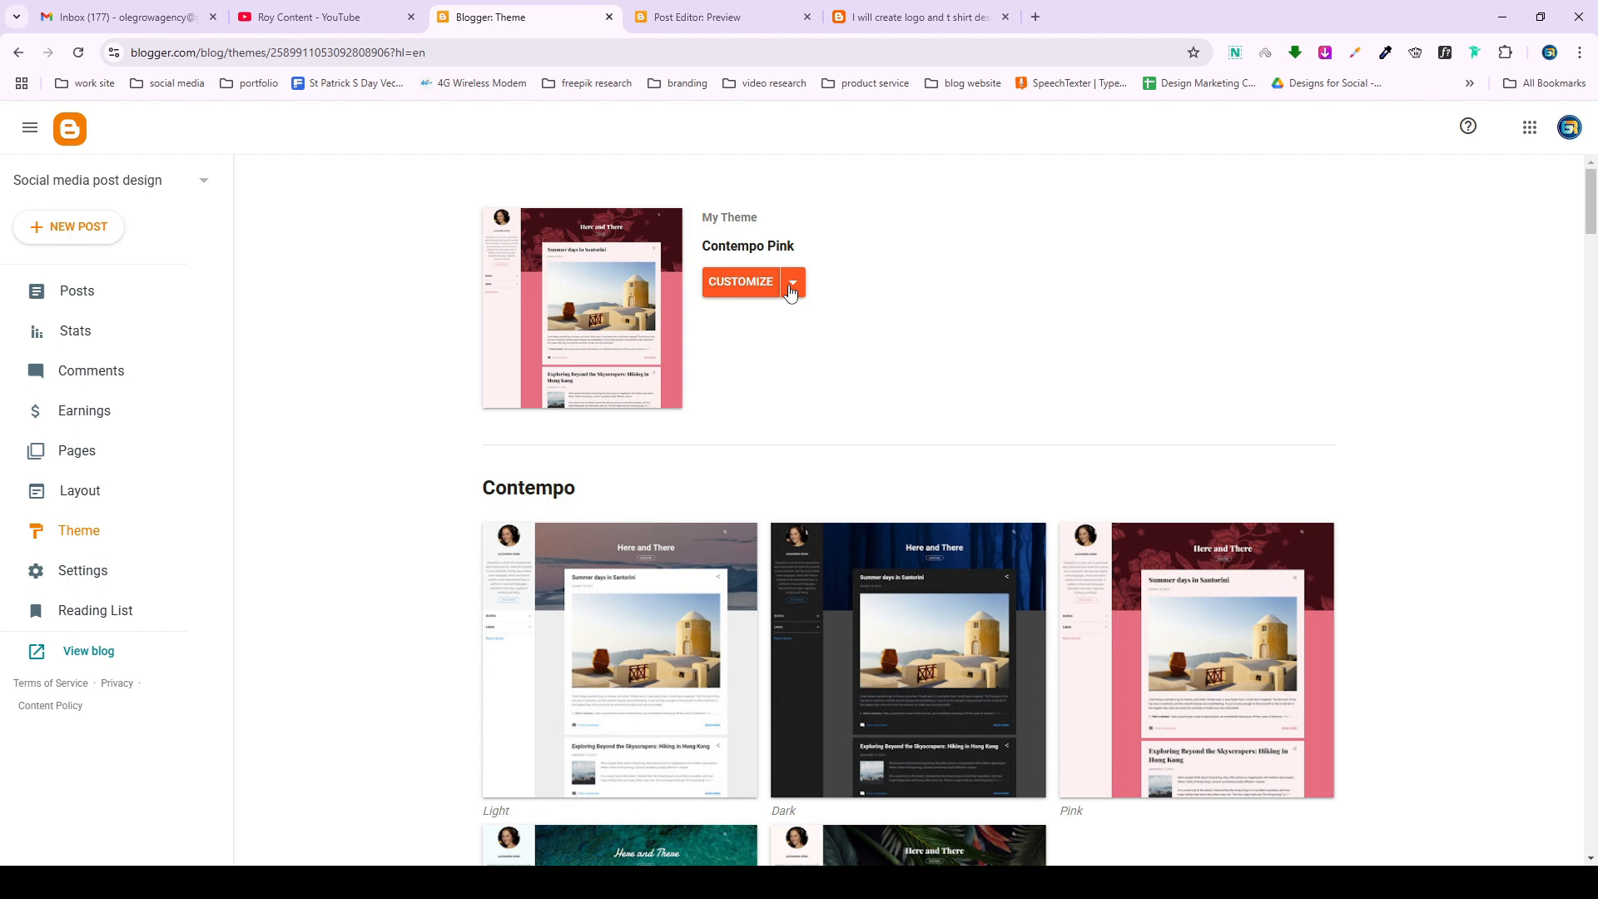
left_click(791, 284)
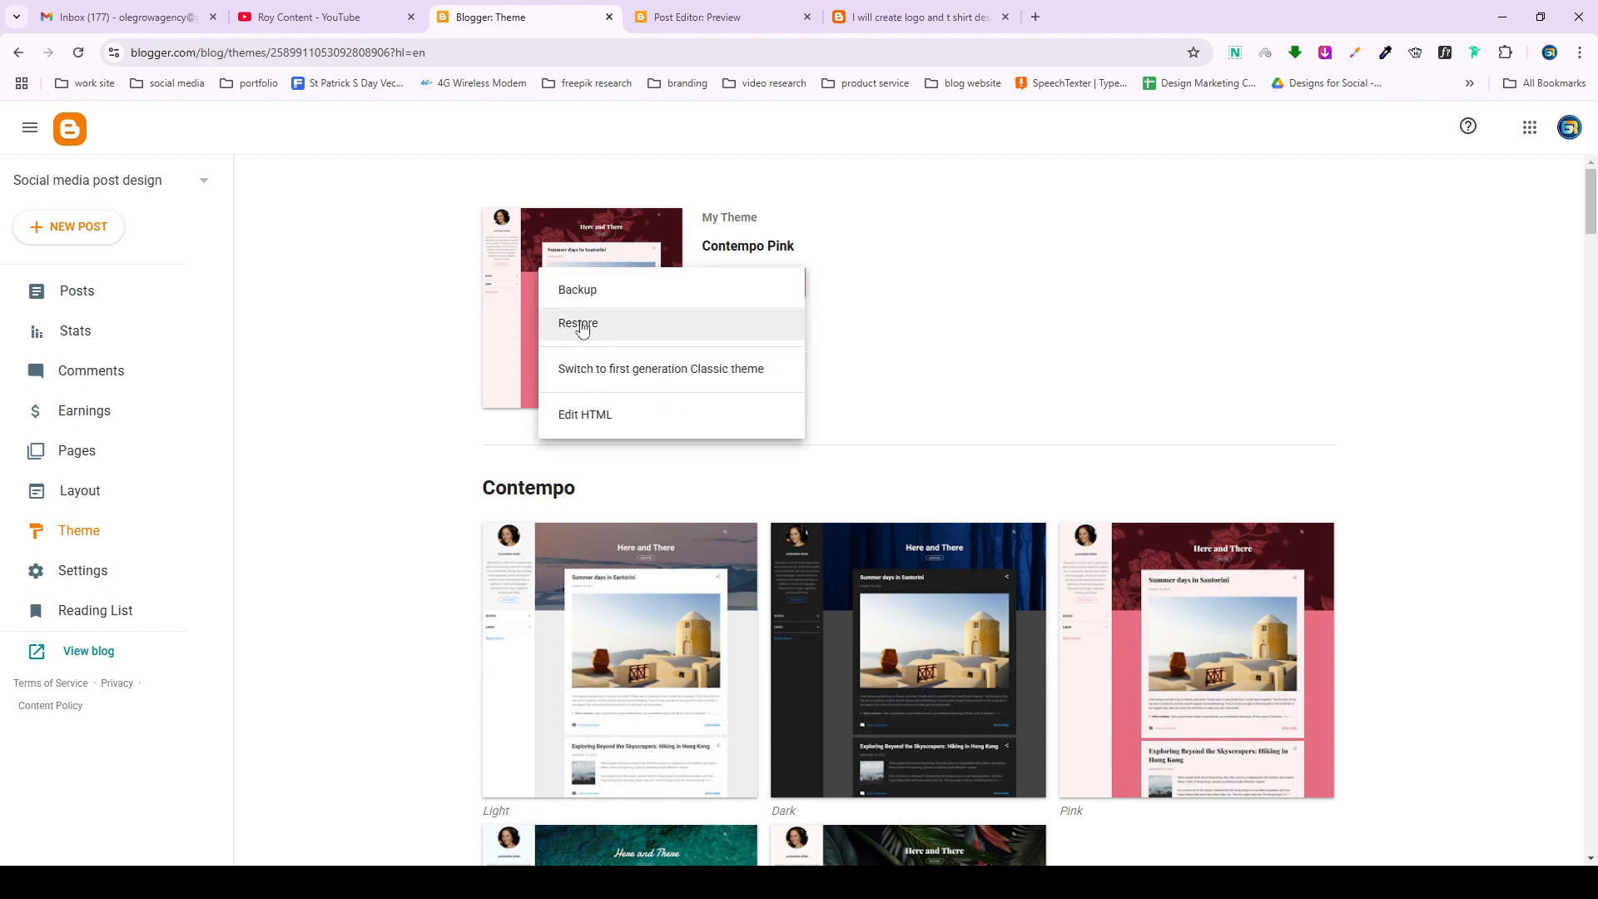
left_click(881, 332)
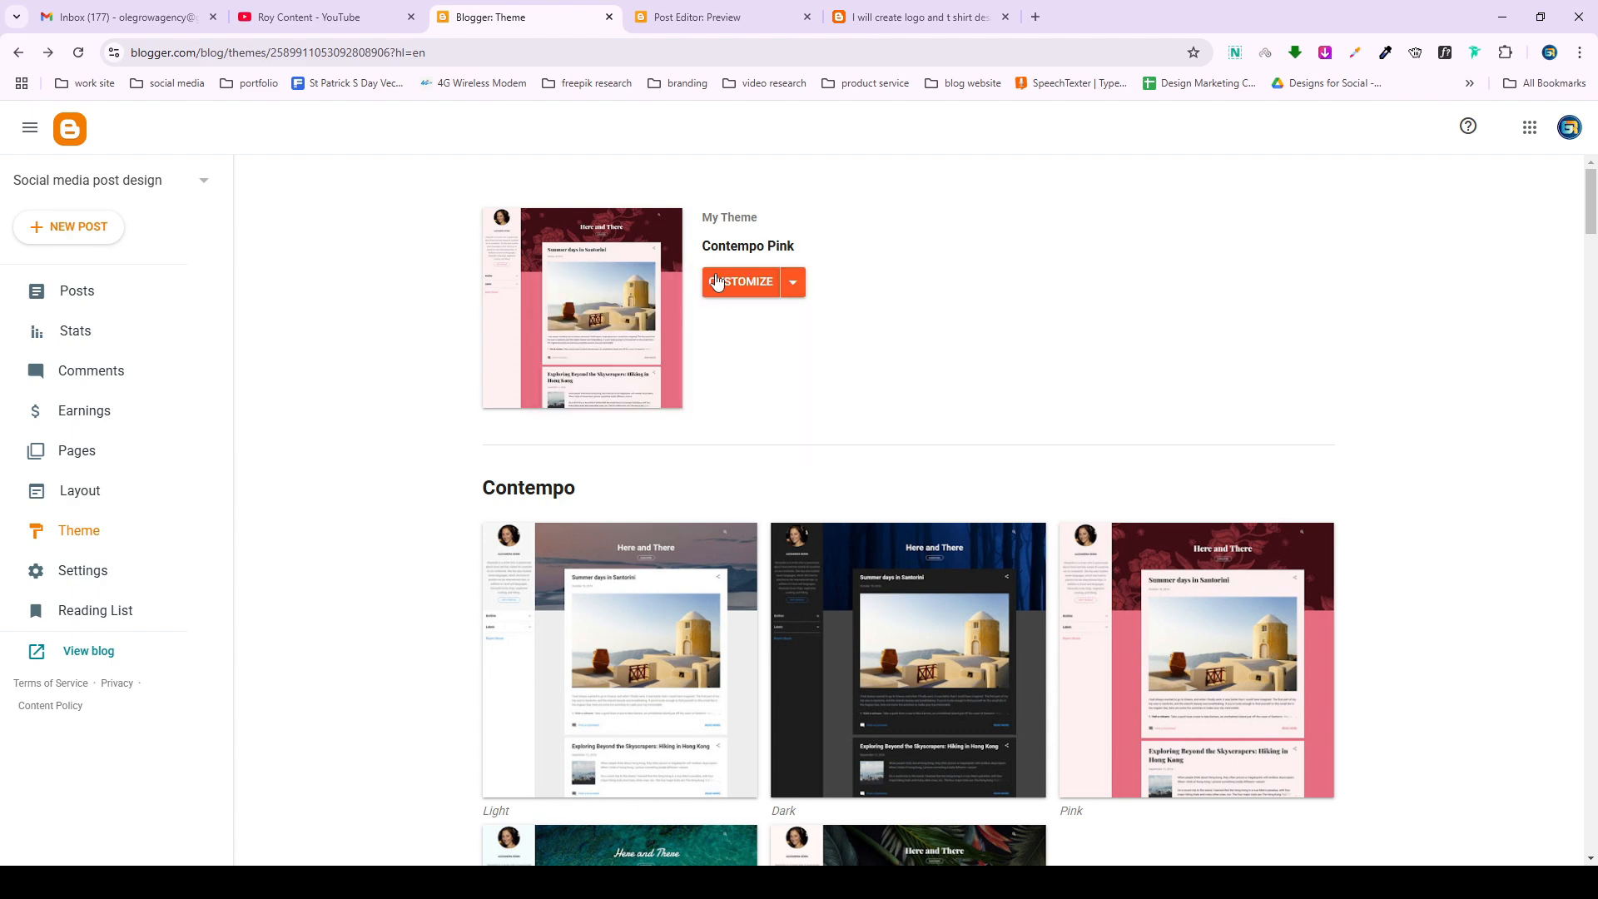
left_click(718, 282)
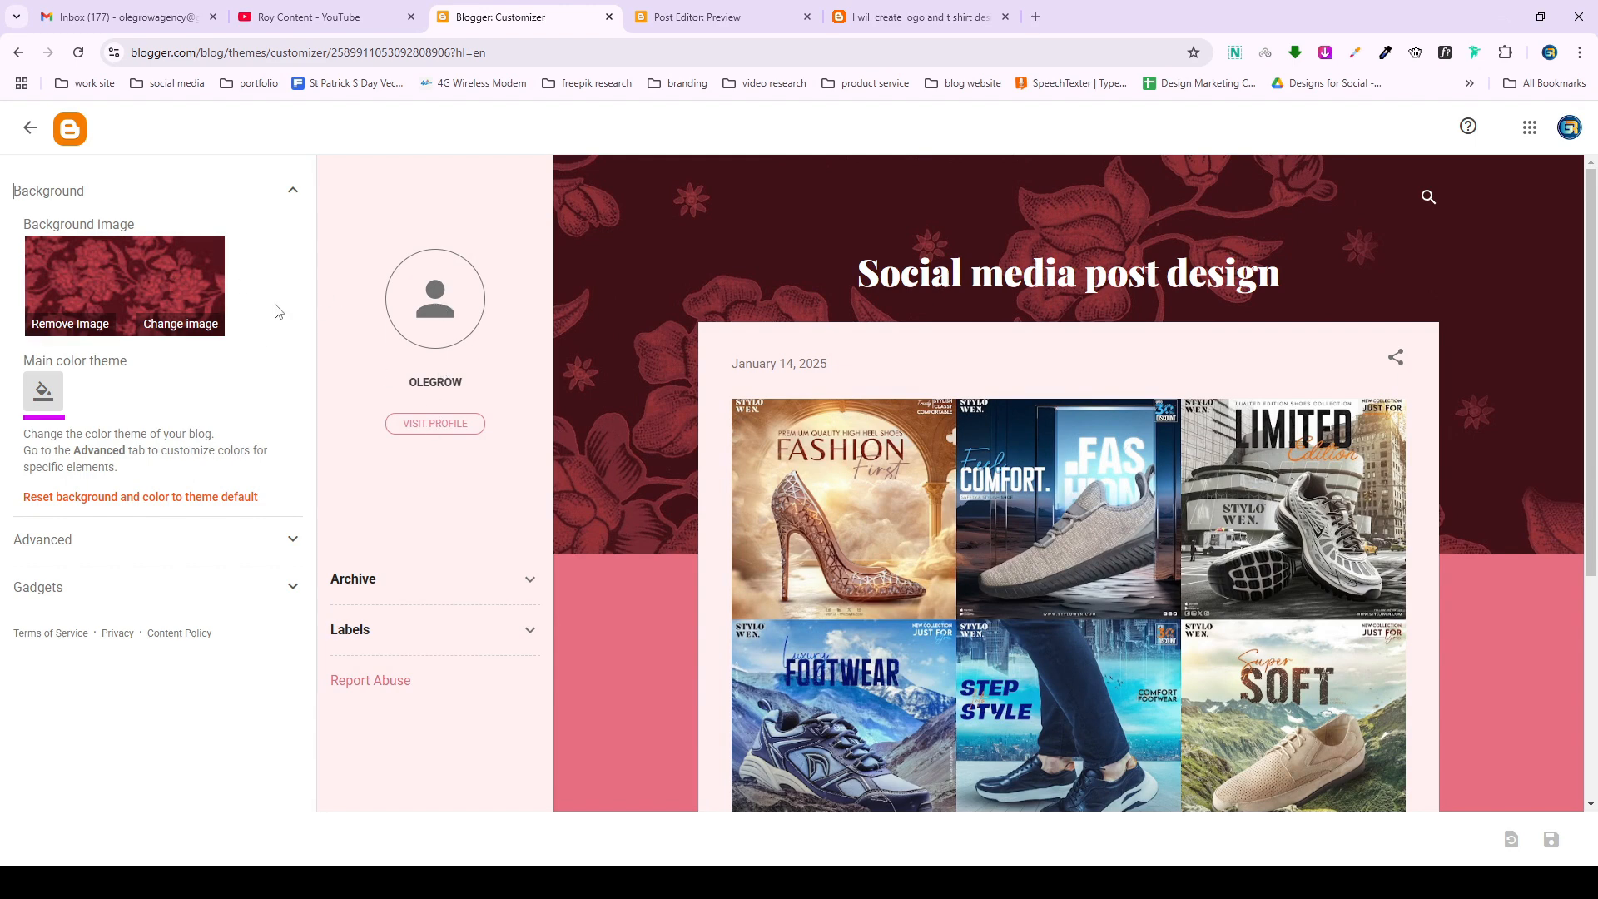
left_click(30, 127)
Replace the theme's background image with the plain red textured picture from the Abstract category.
left_click(181, 327)
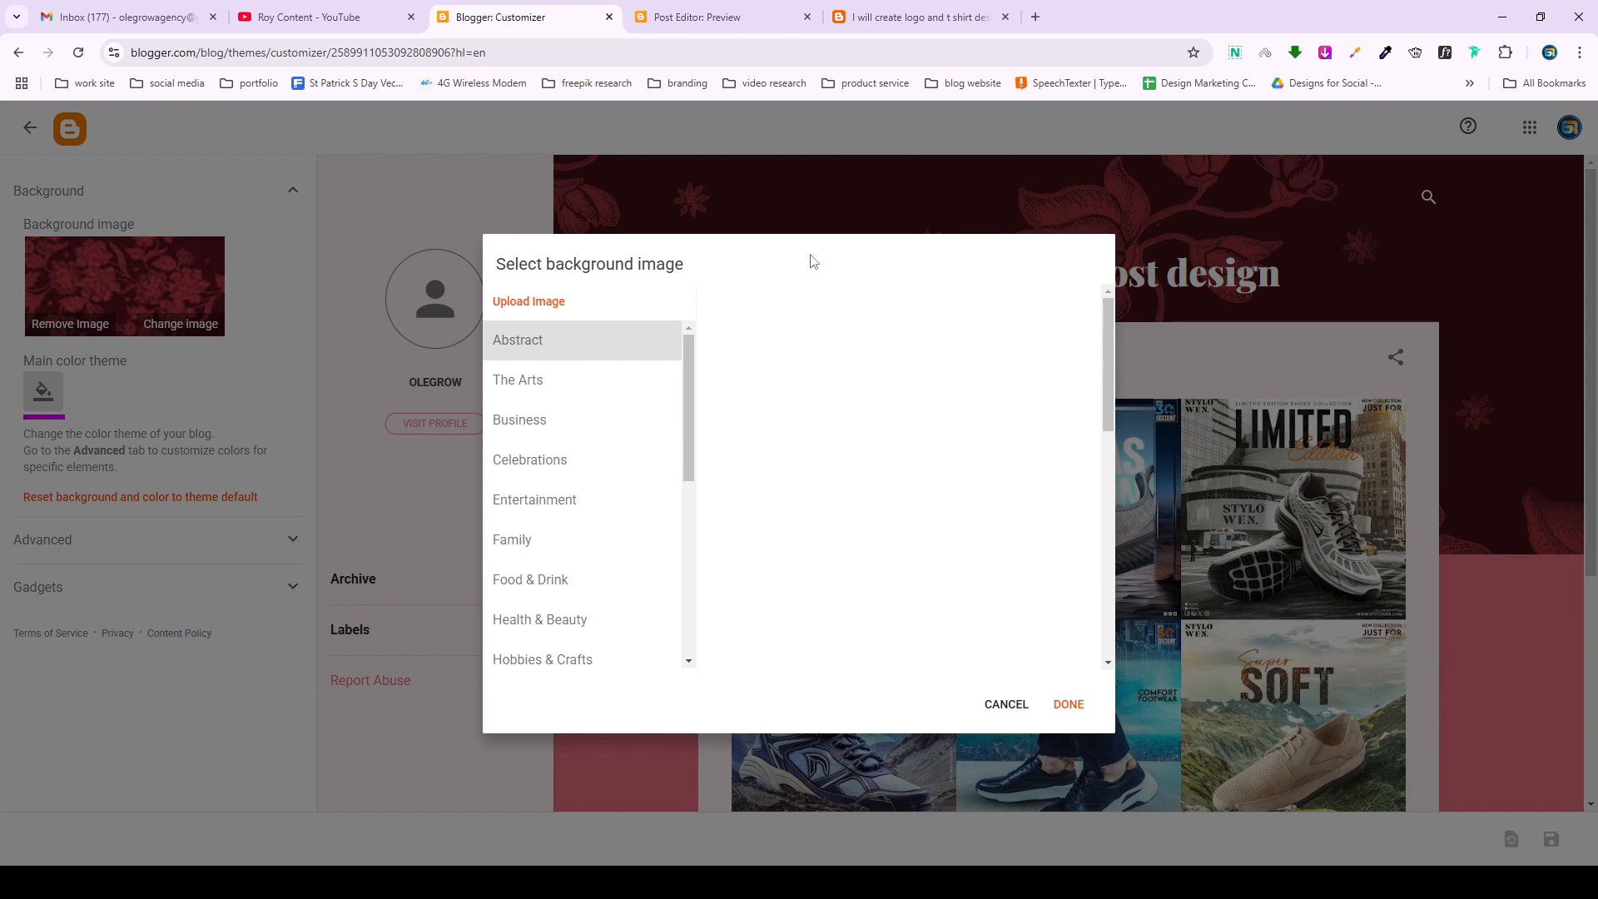
left_click(535, 342)
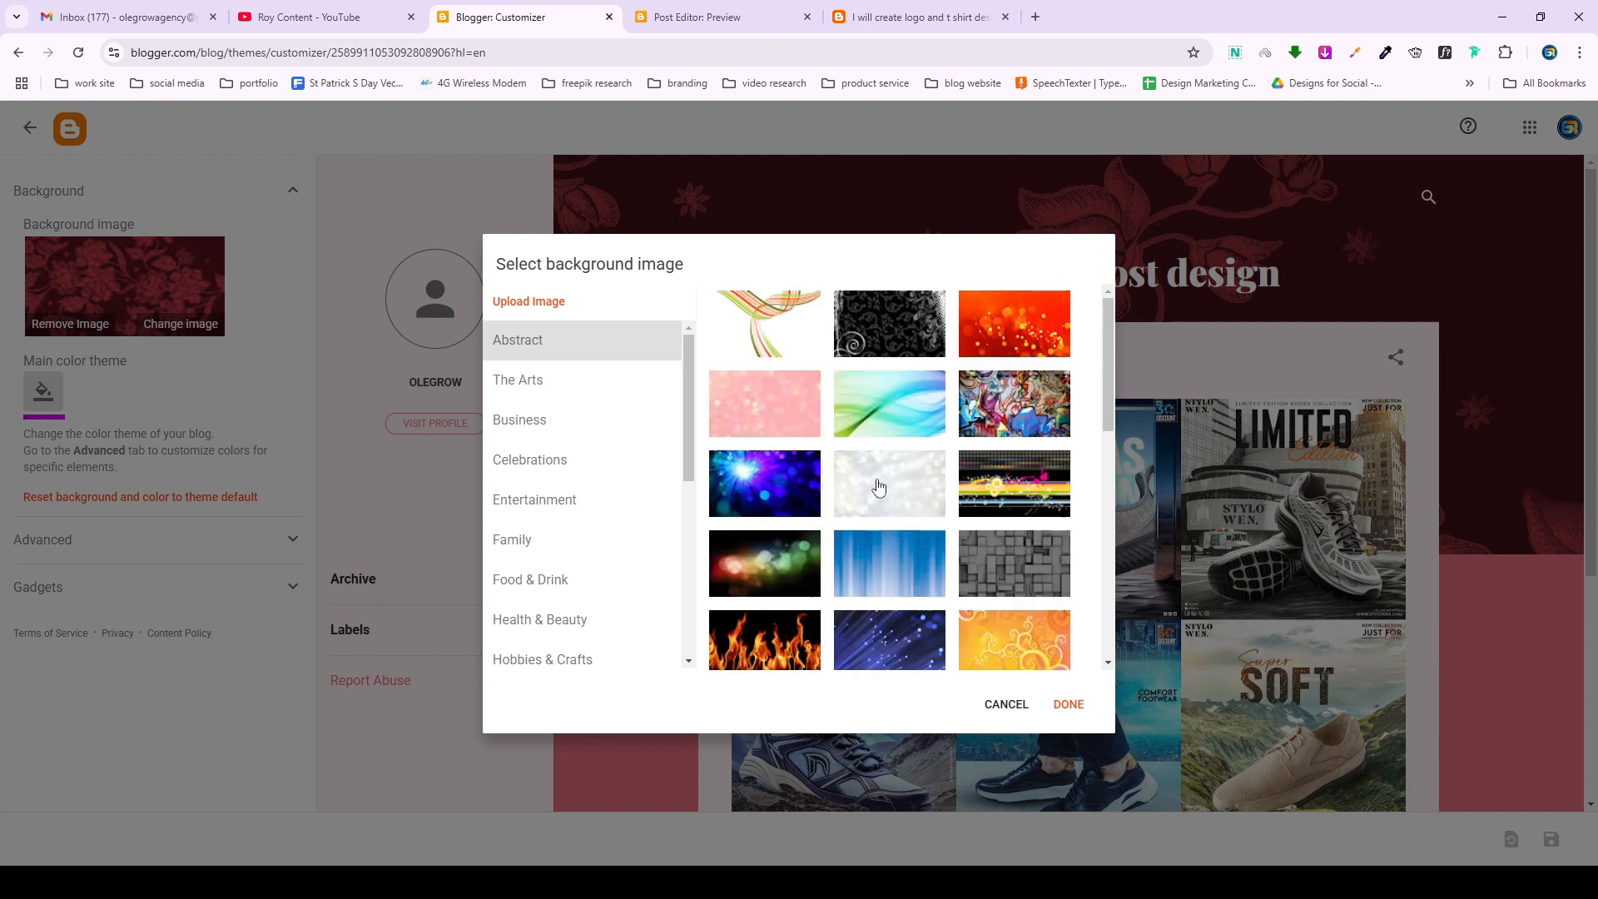
left_click(548, 310)
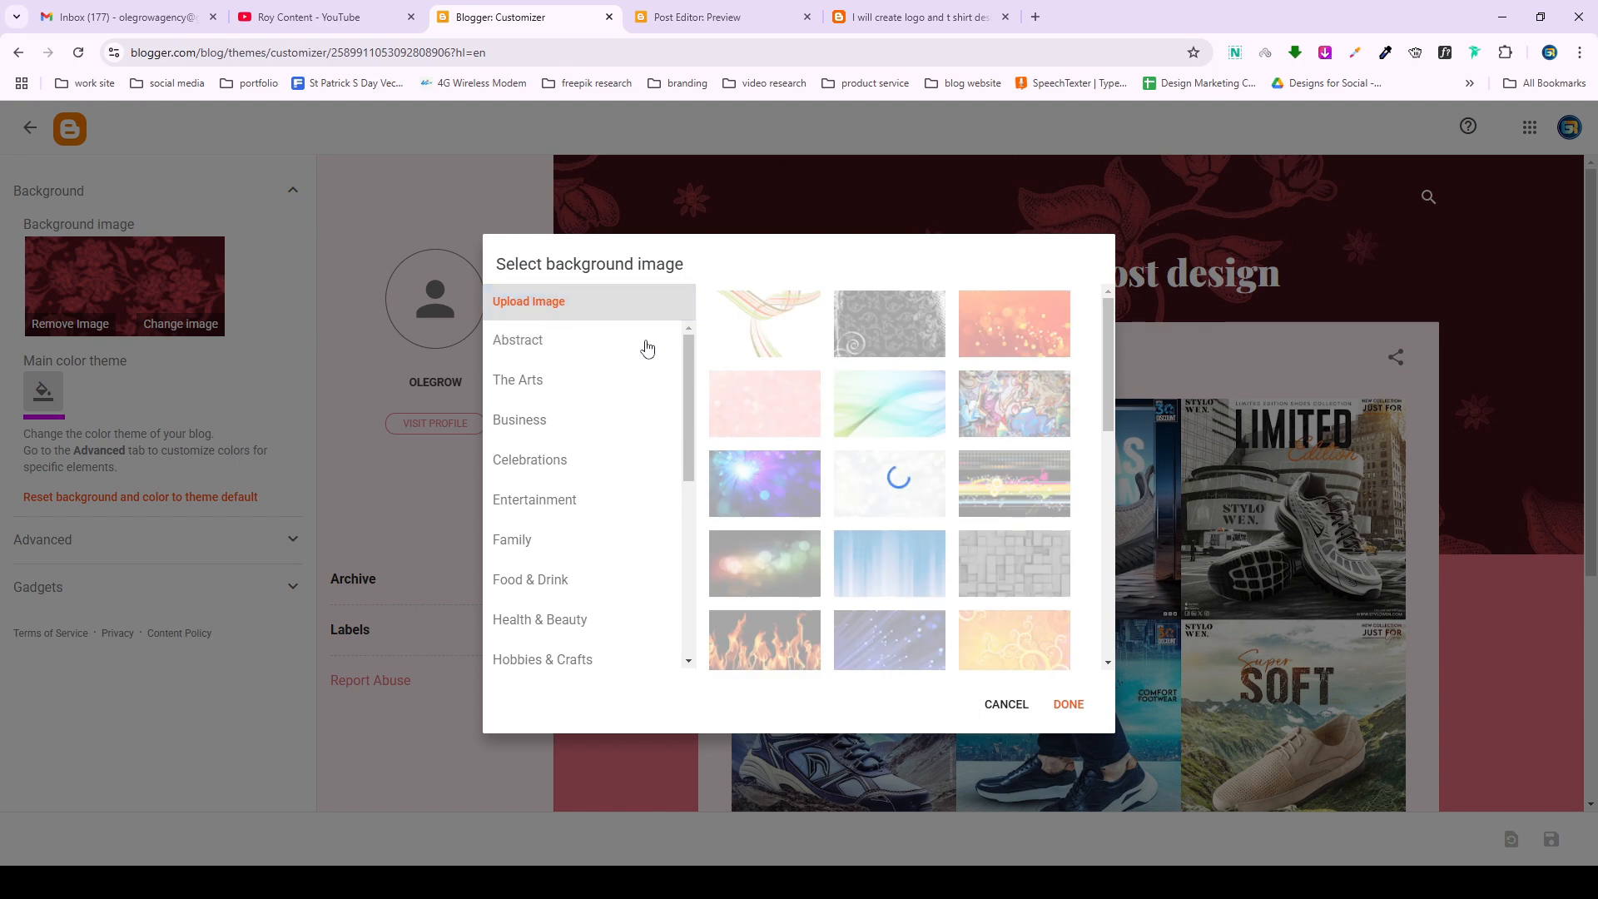
left_click(509, 341)
scroll(885, 622, "down", 5)
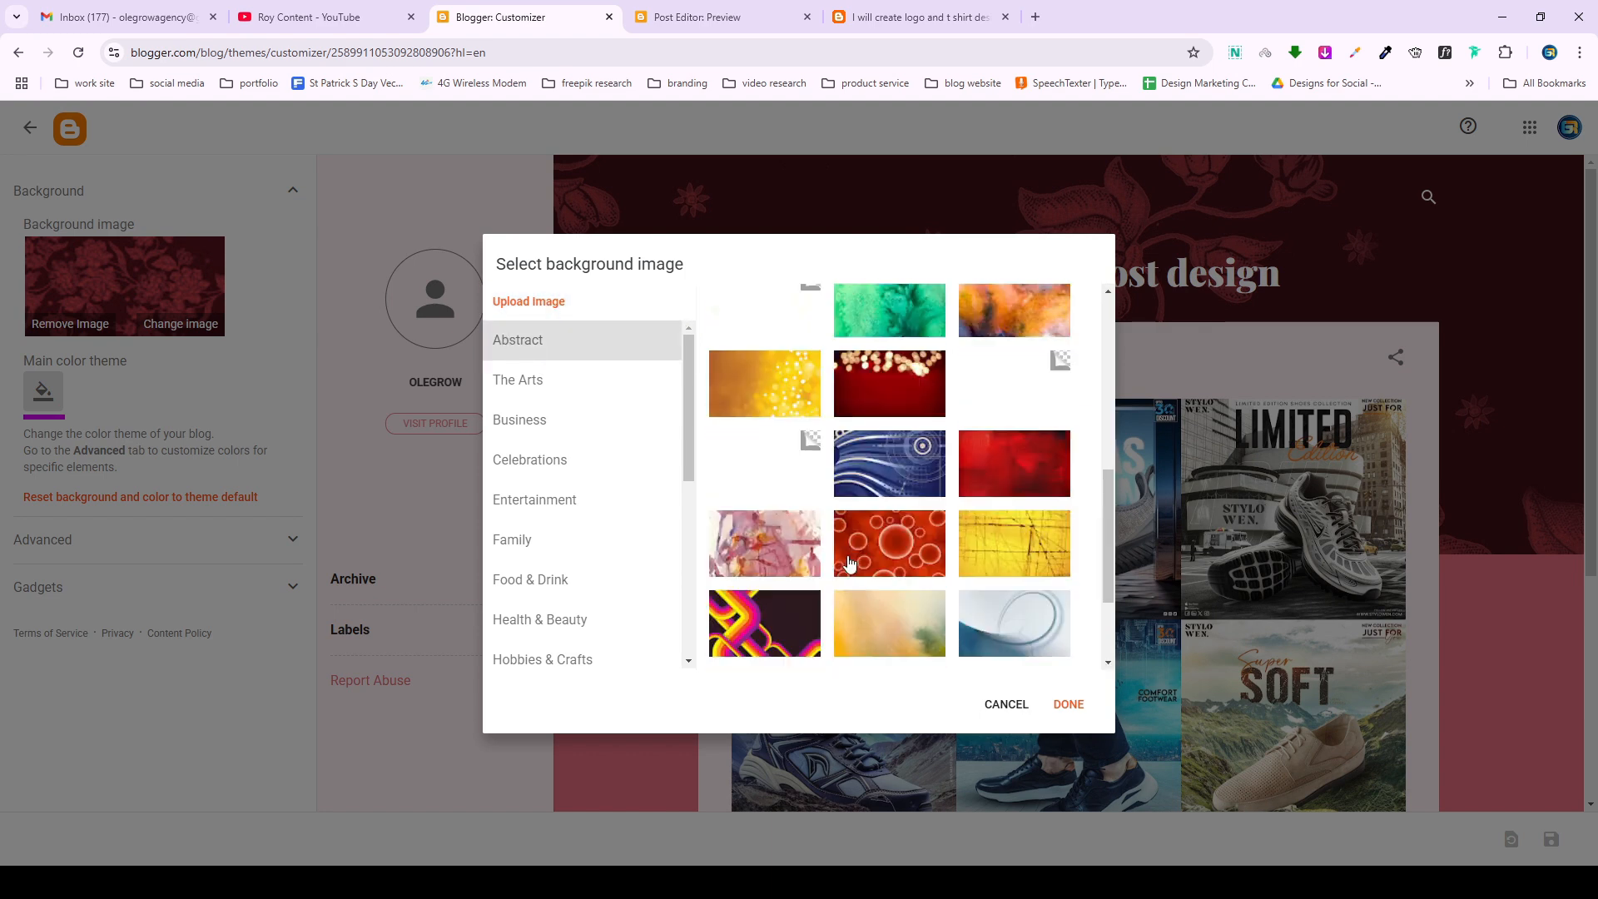
left_click(1004, 480)
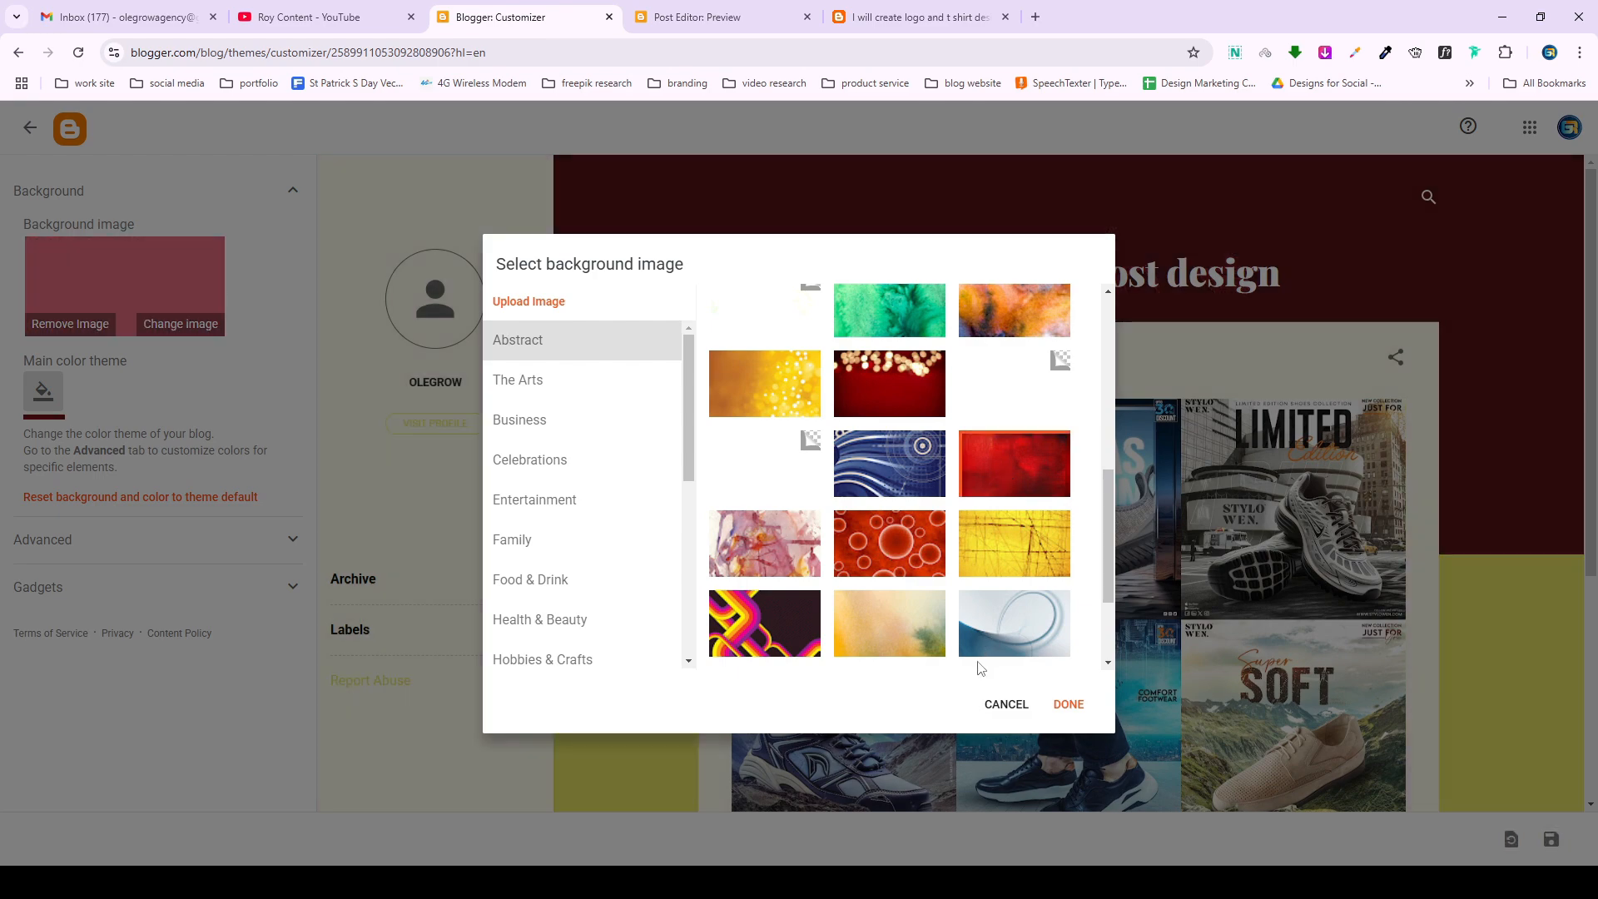
left_click(1066, 705)
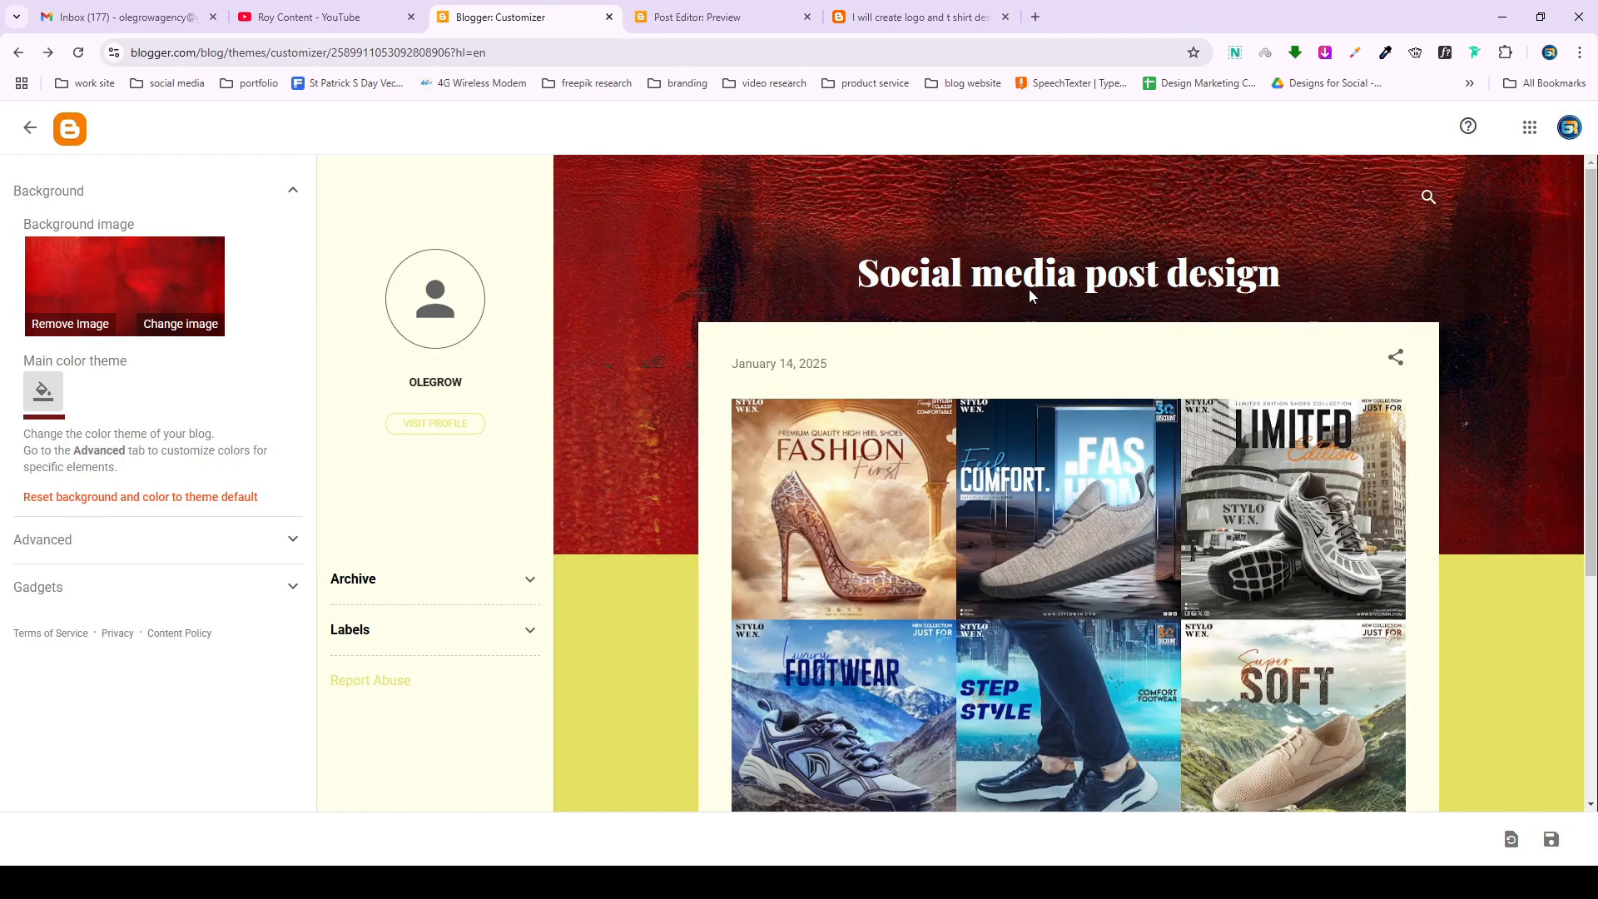
Save the theme's new background and reload the post preview to check it.
left_click(916, 17)
left_click(697, 16)
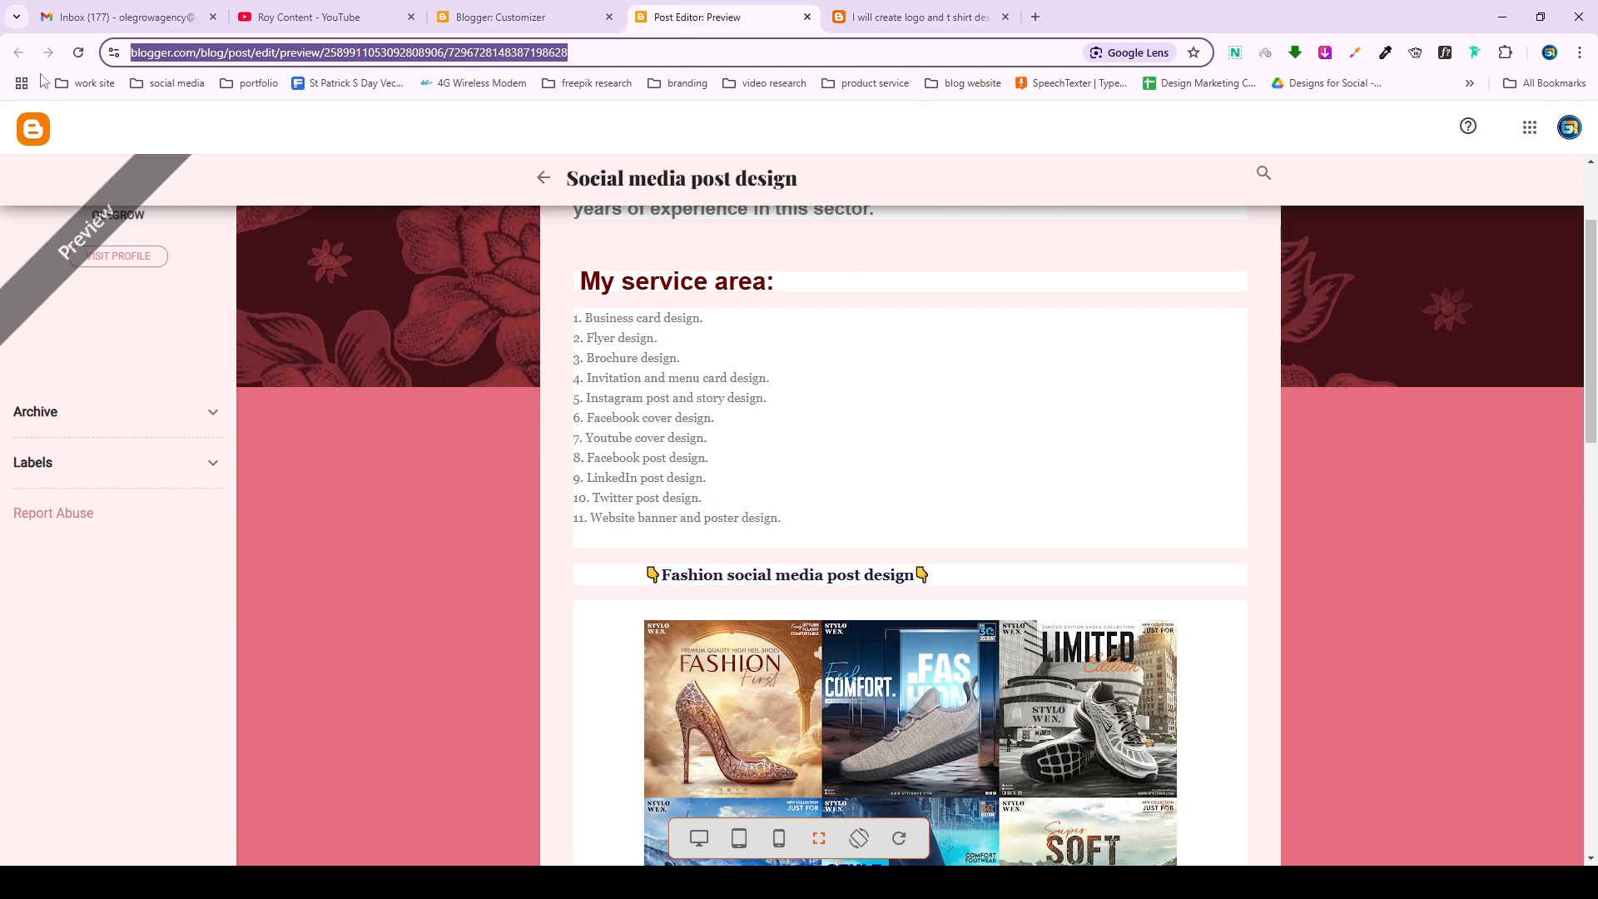
left_click(79, 52)
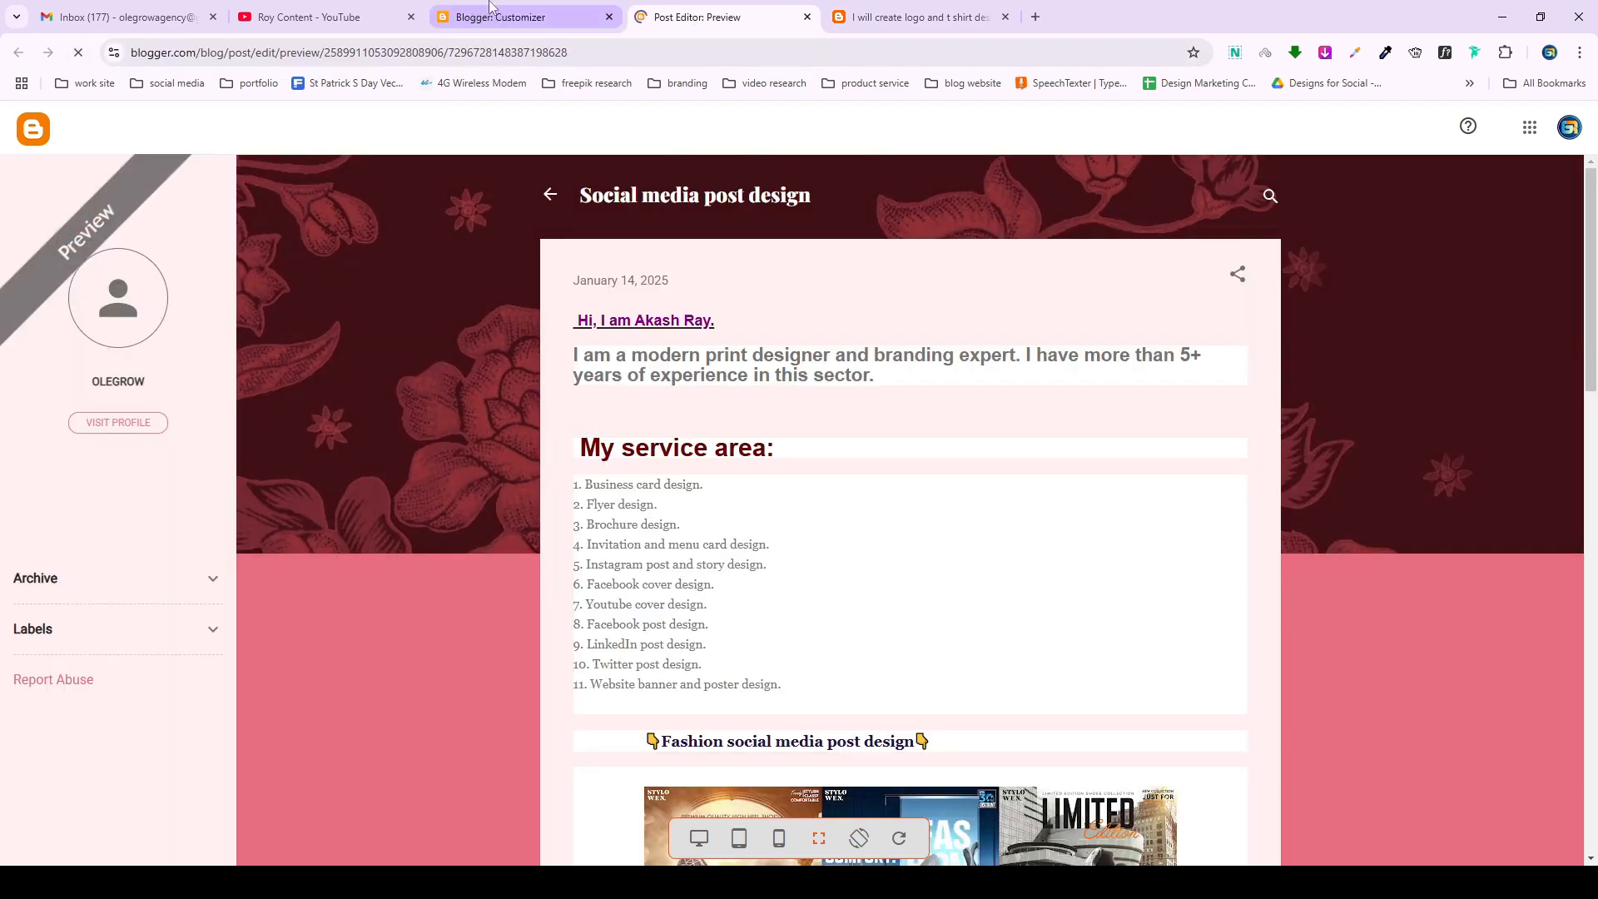
left_click(499, 17)
scroll(1135, 652, "down", 4)
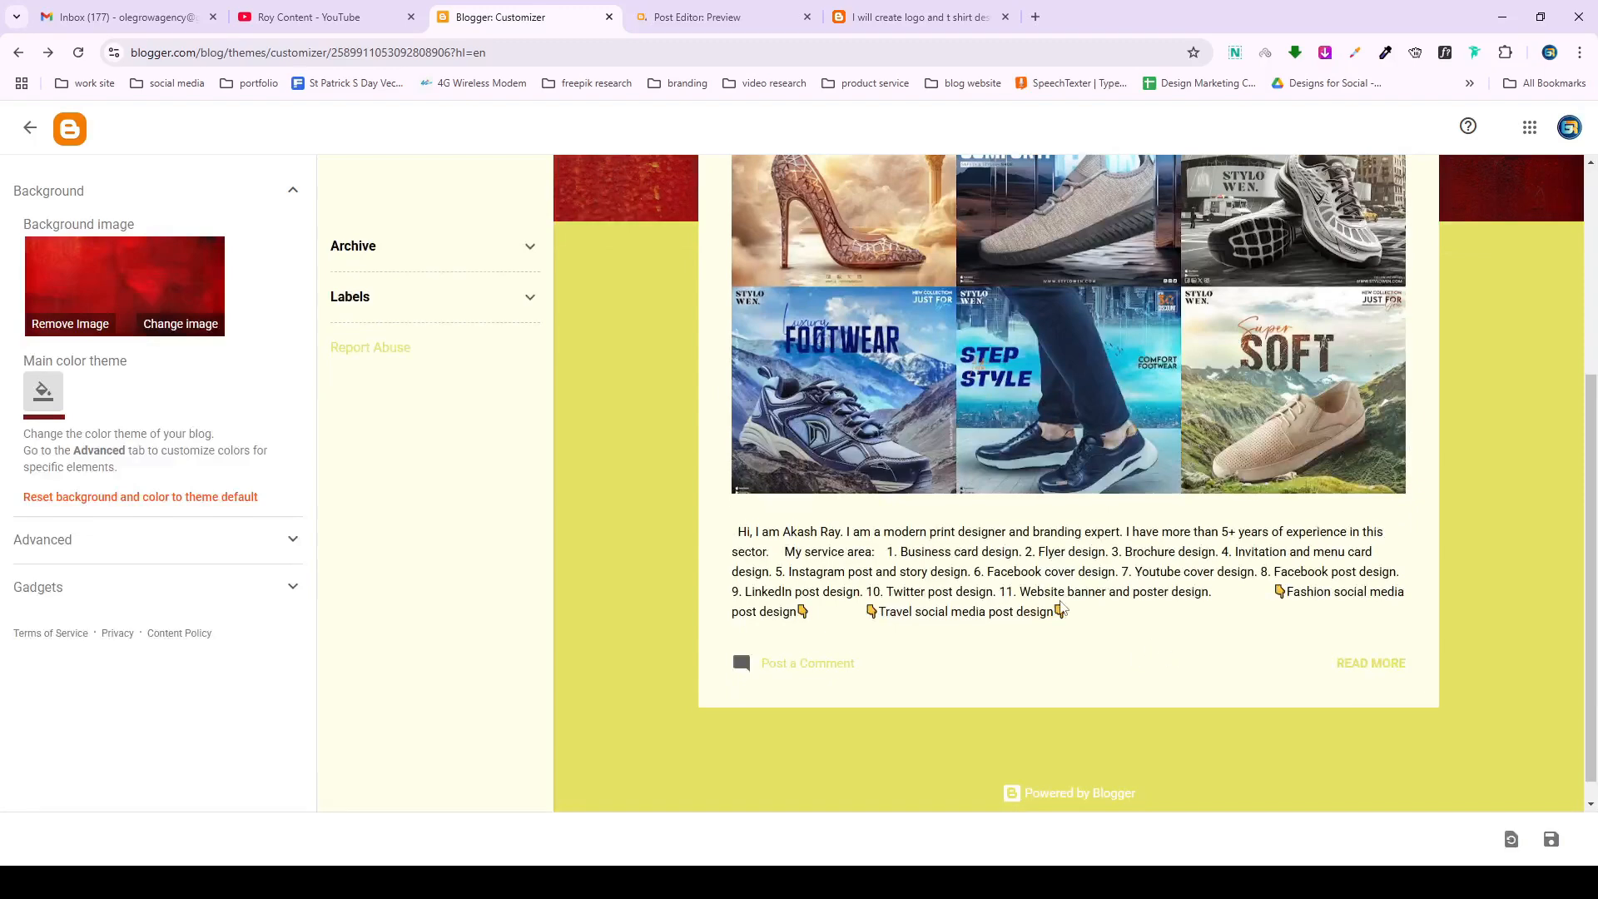
scroll(1543, 790, "up", 2)
left_click(1550, 838)
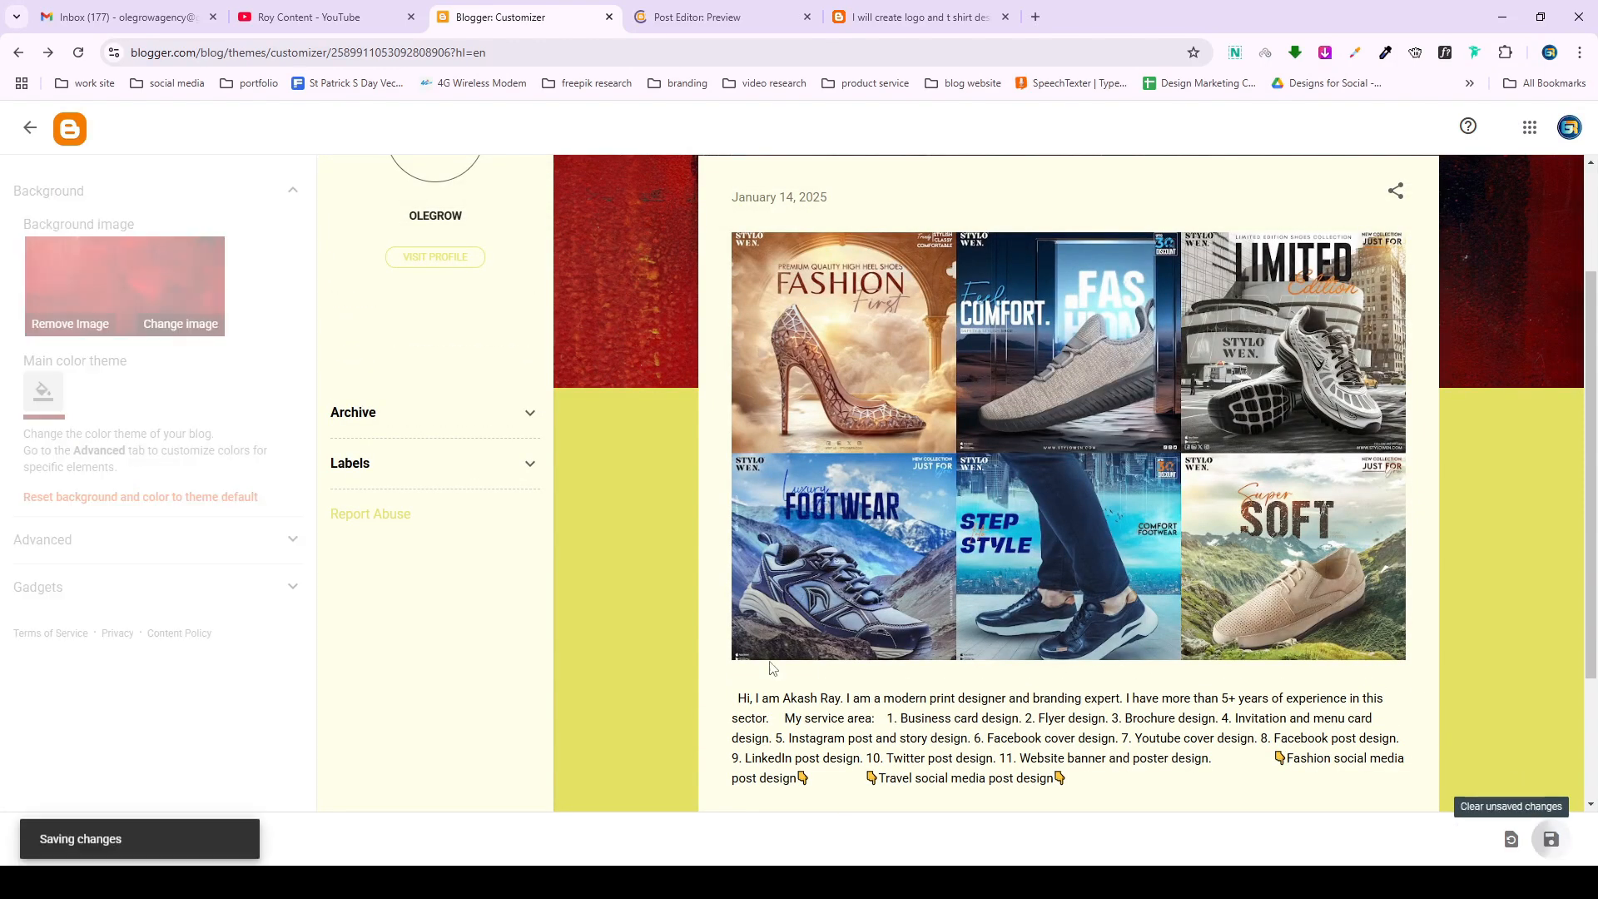
left_click(707, 17)
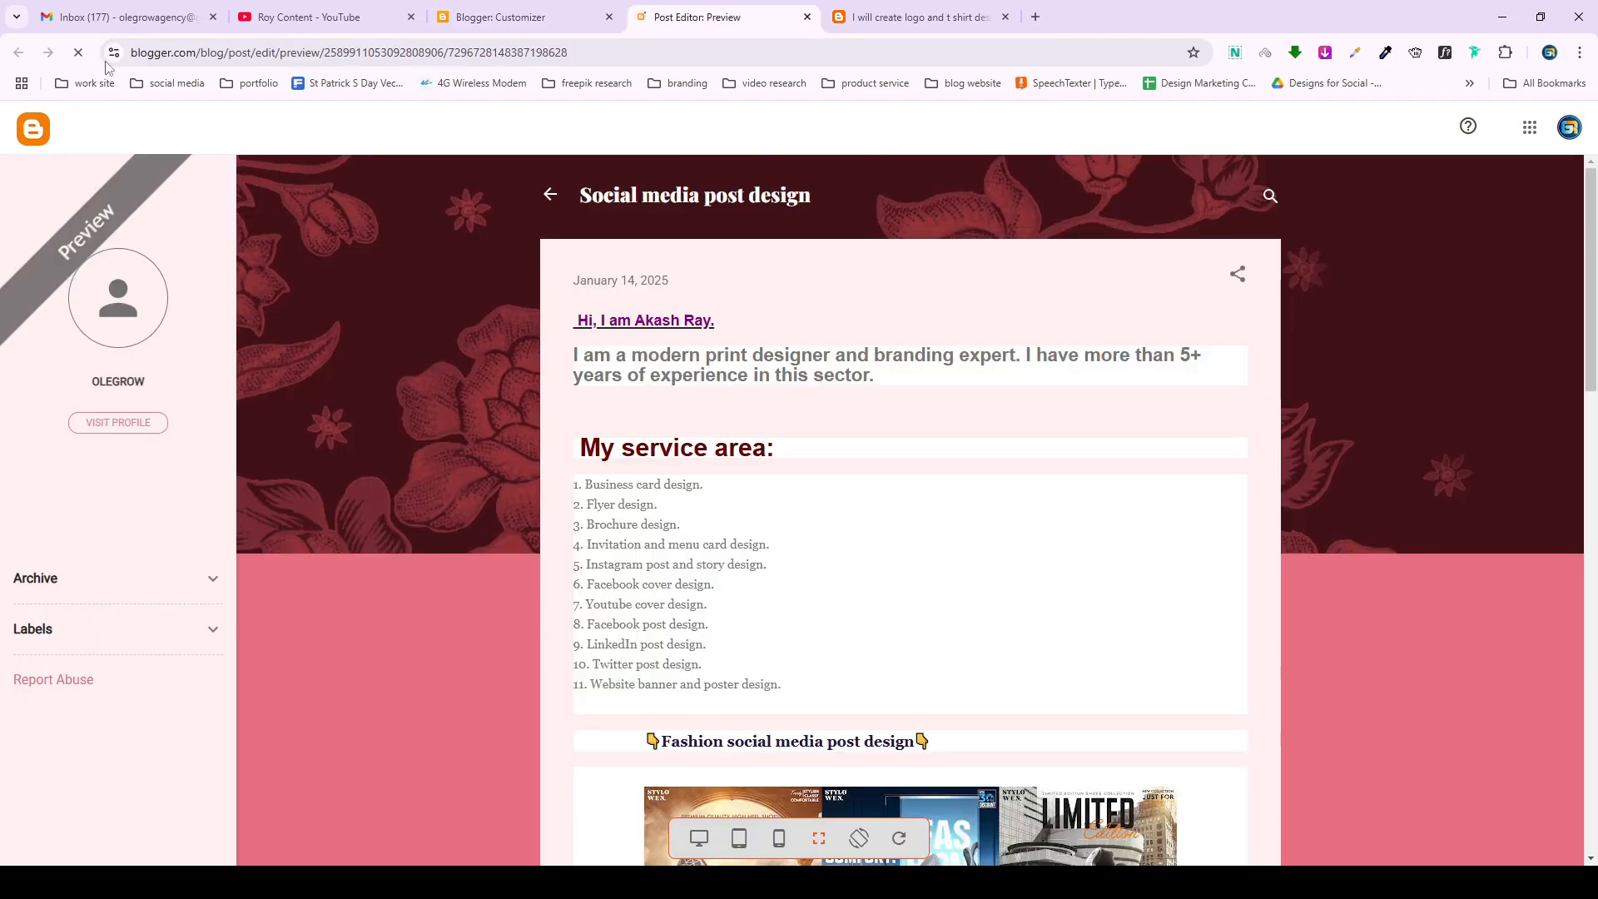
left_click(79, 52)
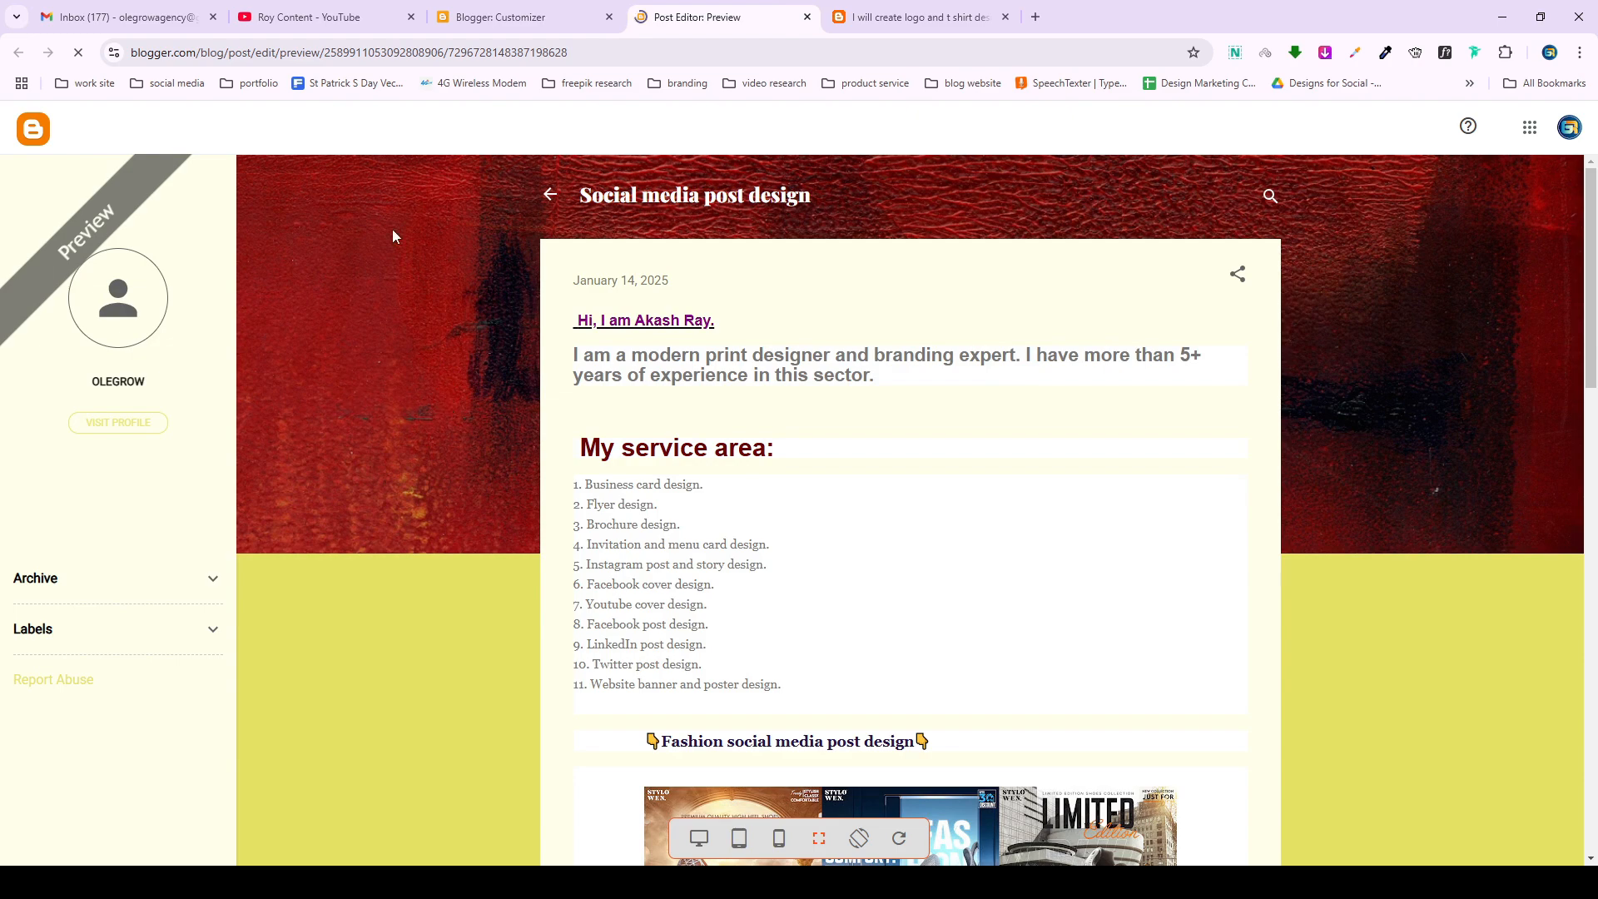
Look over the theme customizer's Advanced page text settings and its Gadgets options.
left_click(496, 17)
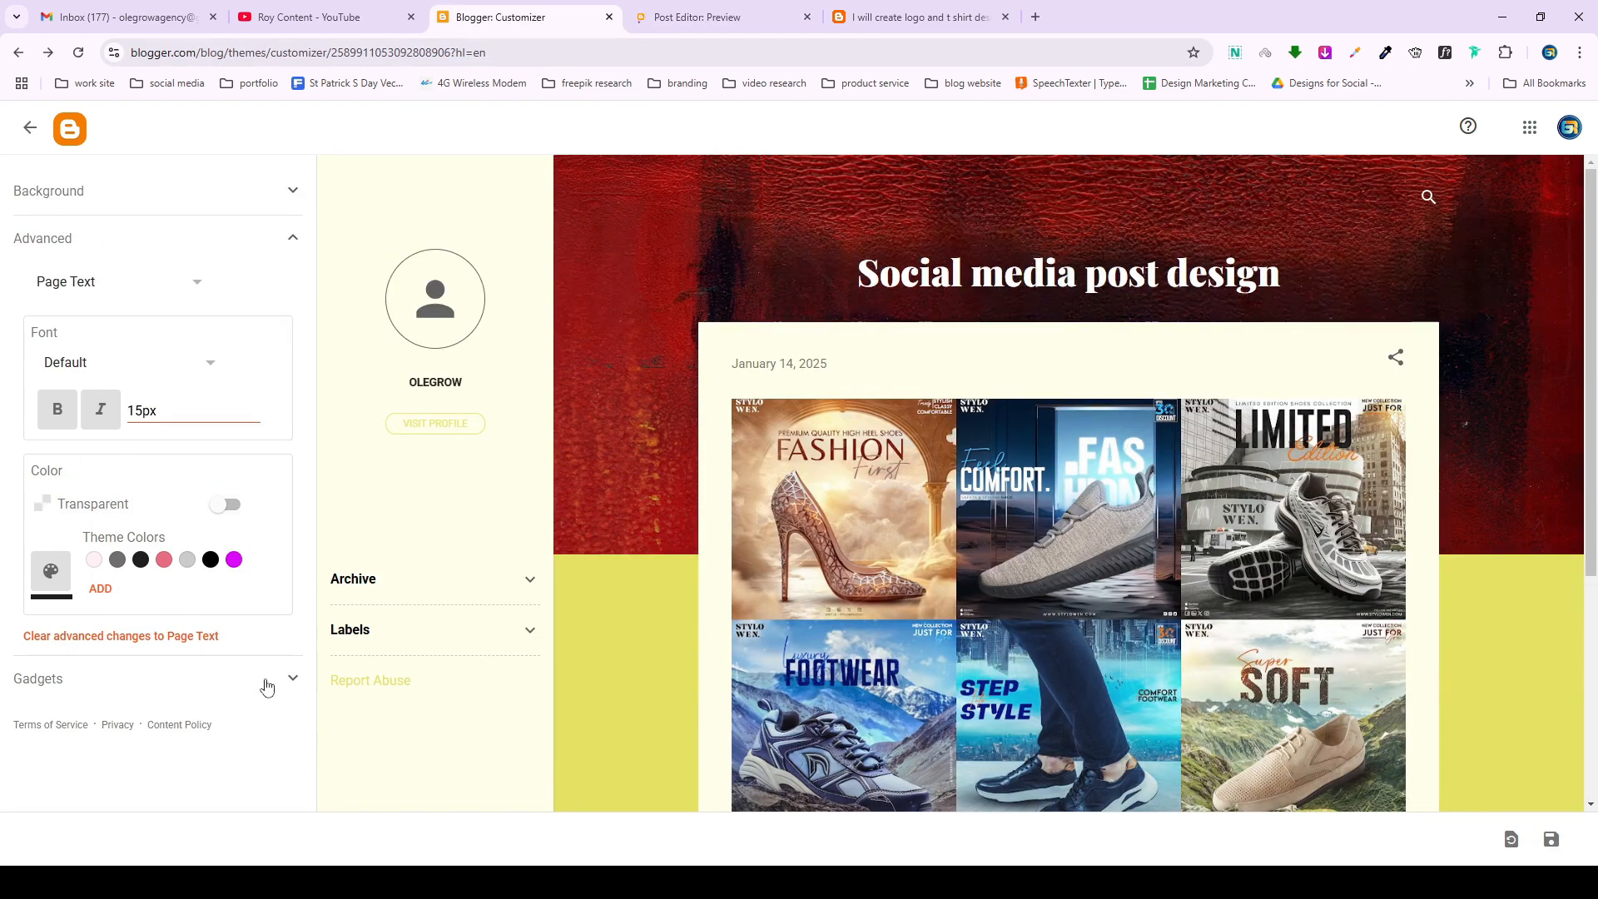
left_click(293, 239)
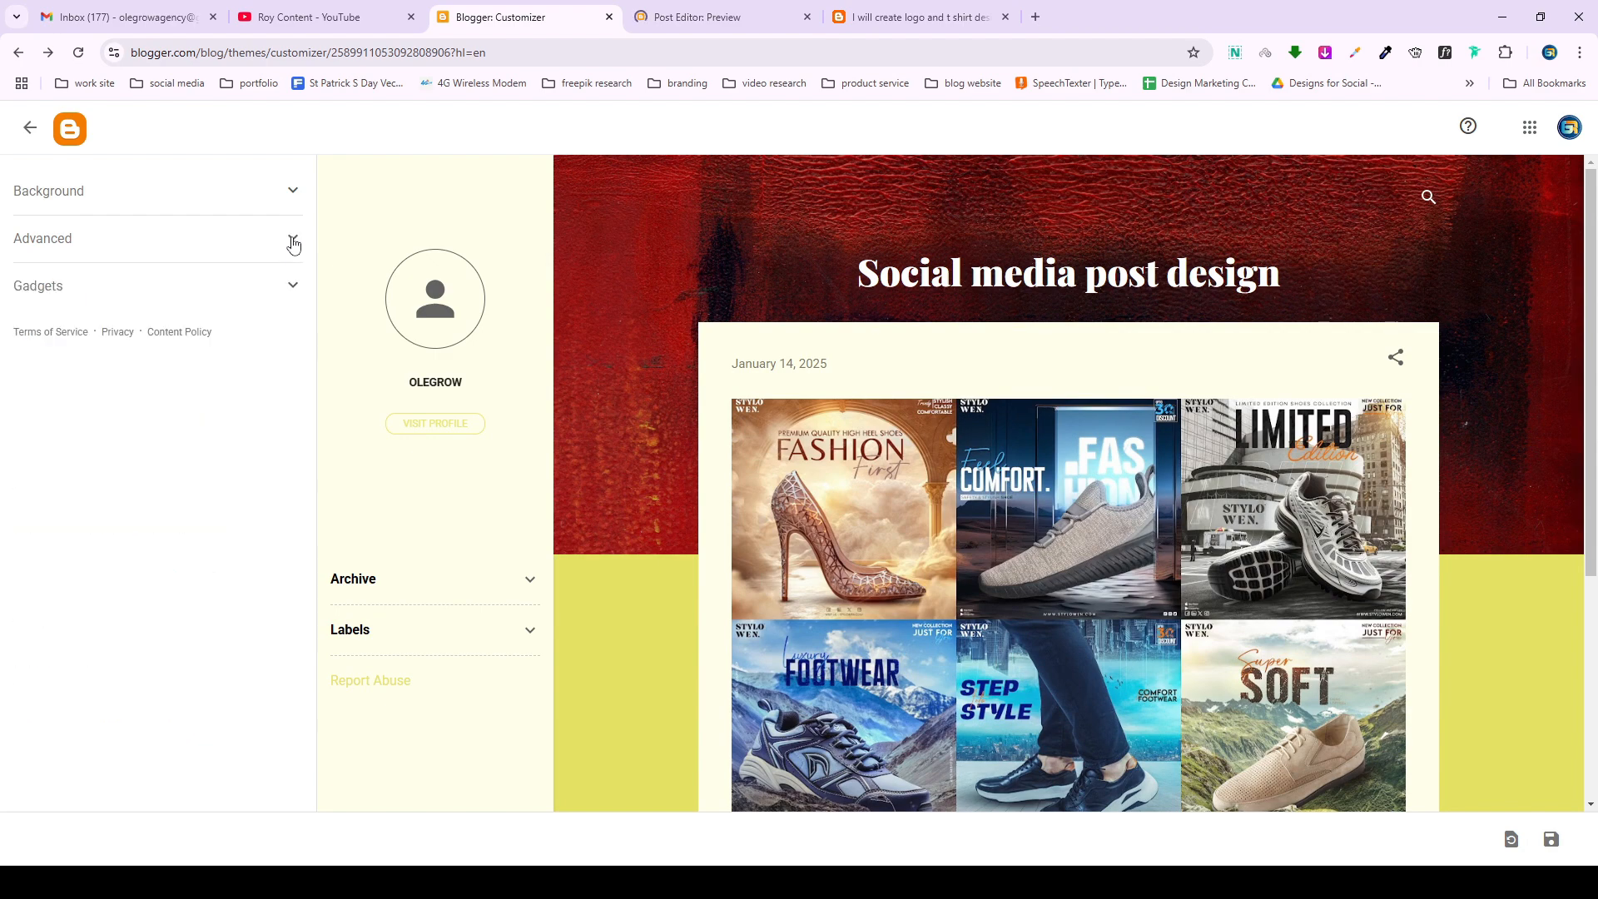
left_click(291, 288)
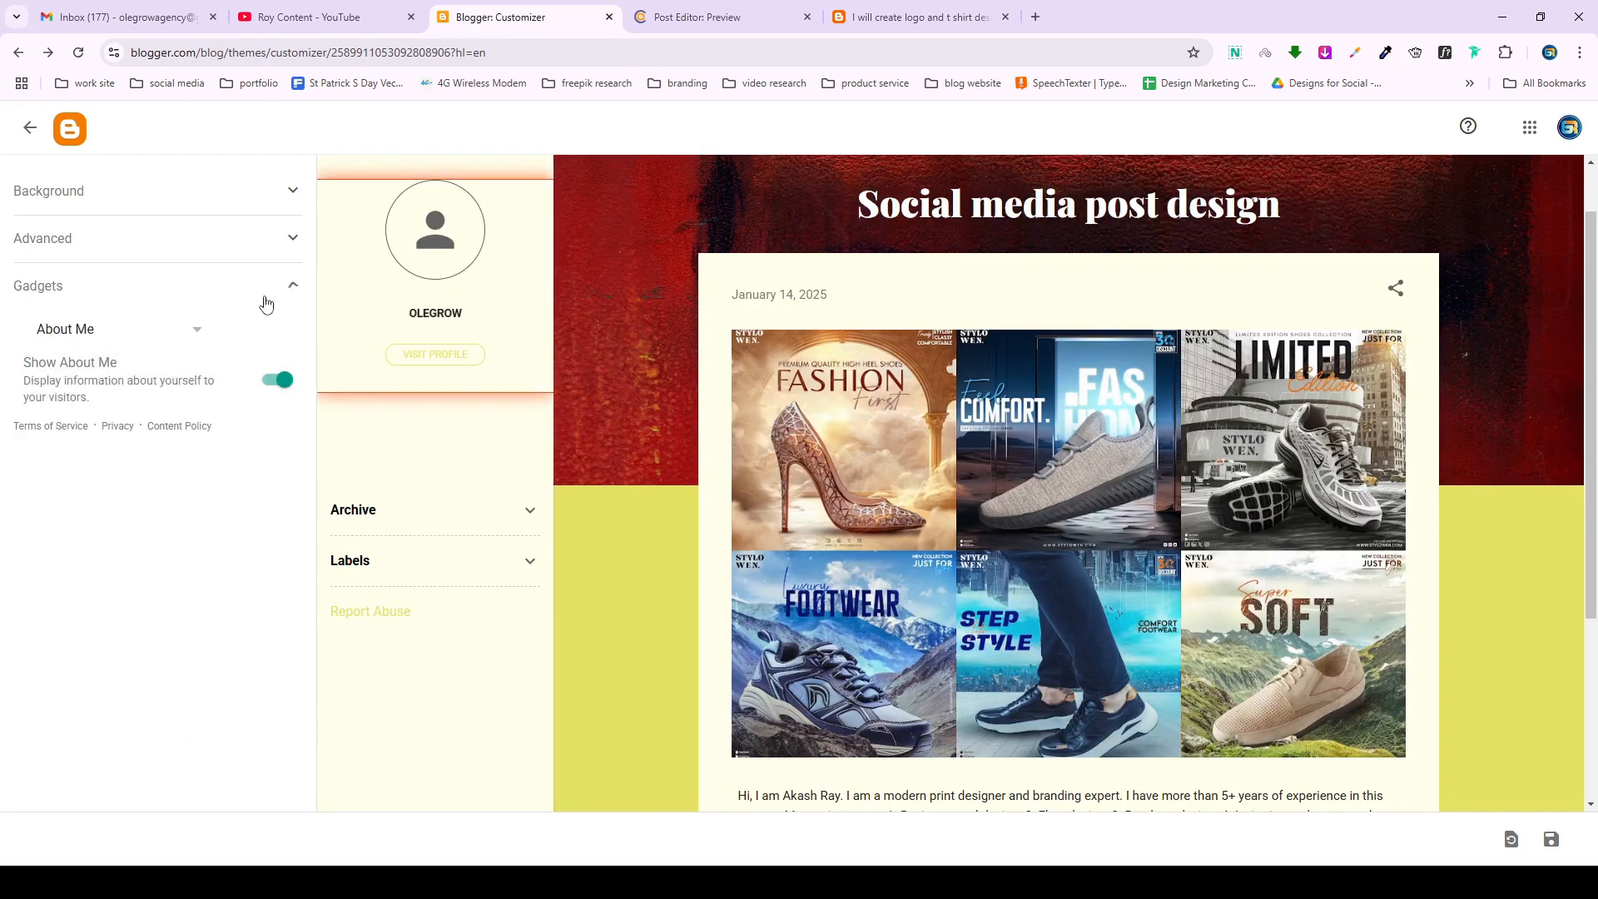
left_click(265, 300)
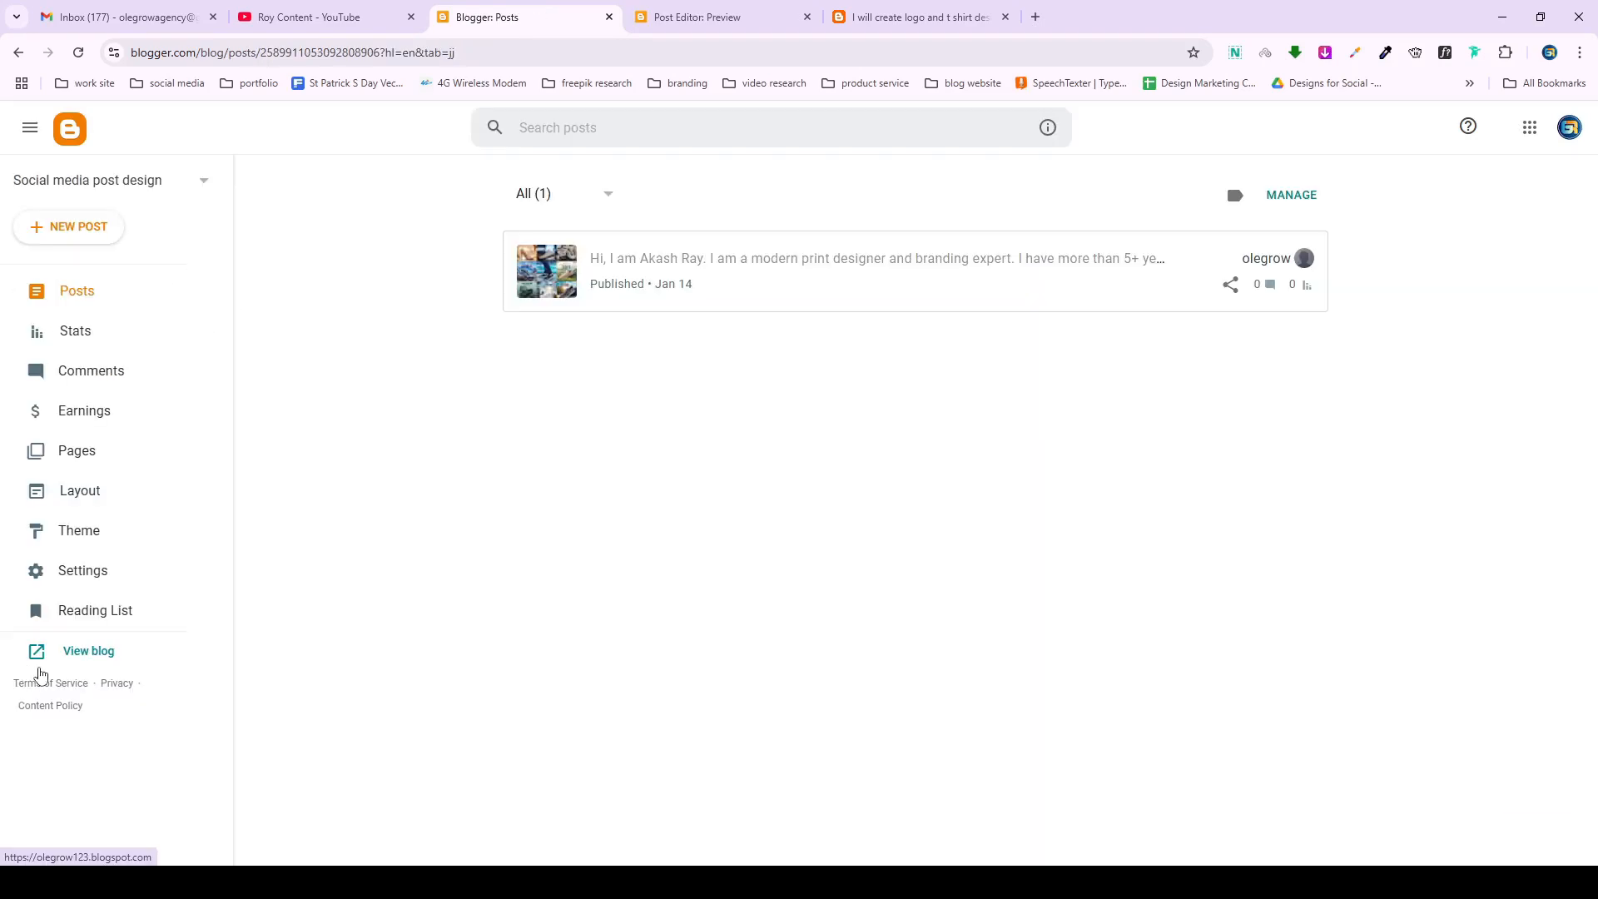
Open the live blog and look over the published post's summary on its home page.
left_click(79, 652)
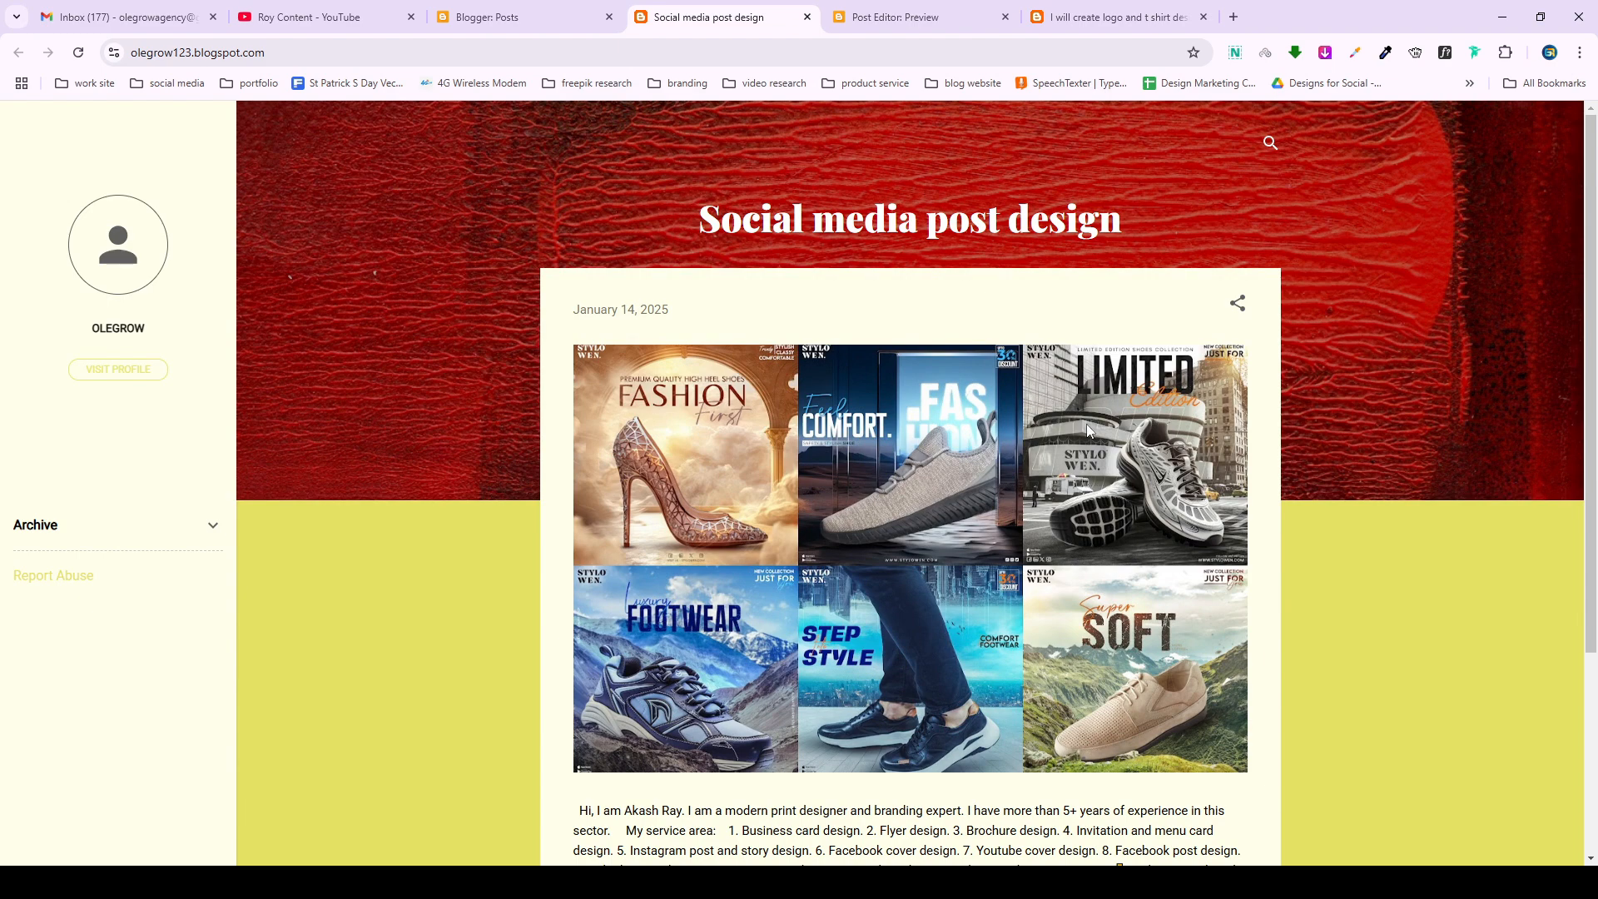
scroll(1086, 422, "down", 3)
scroll(782, 390, "up", 2)
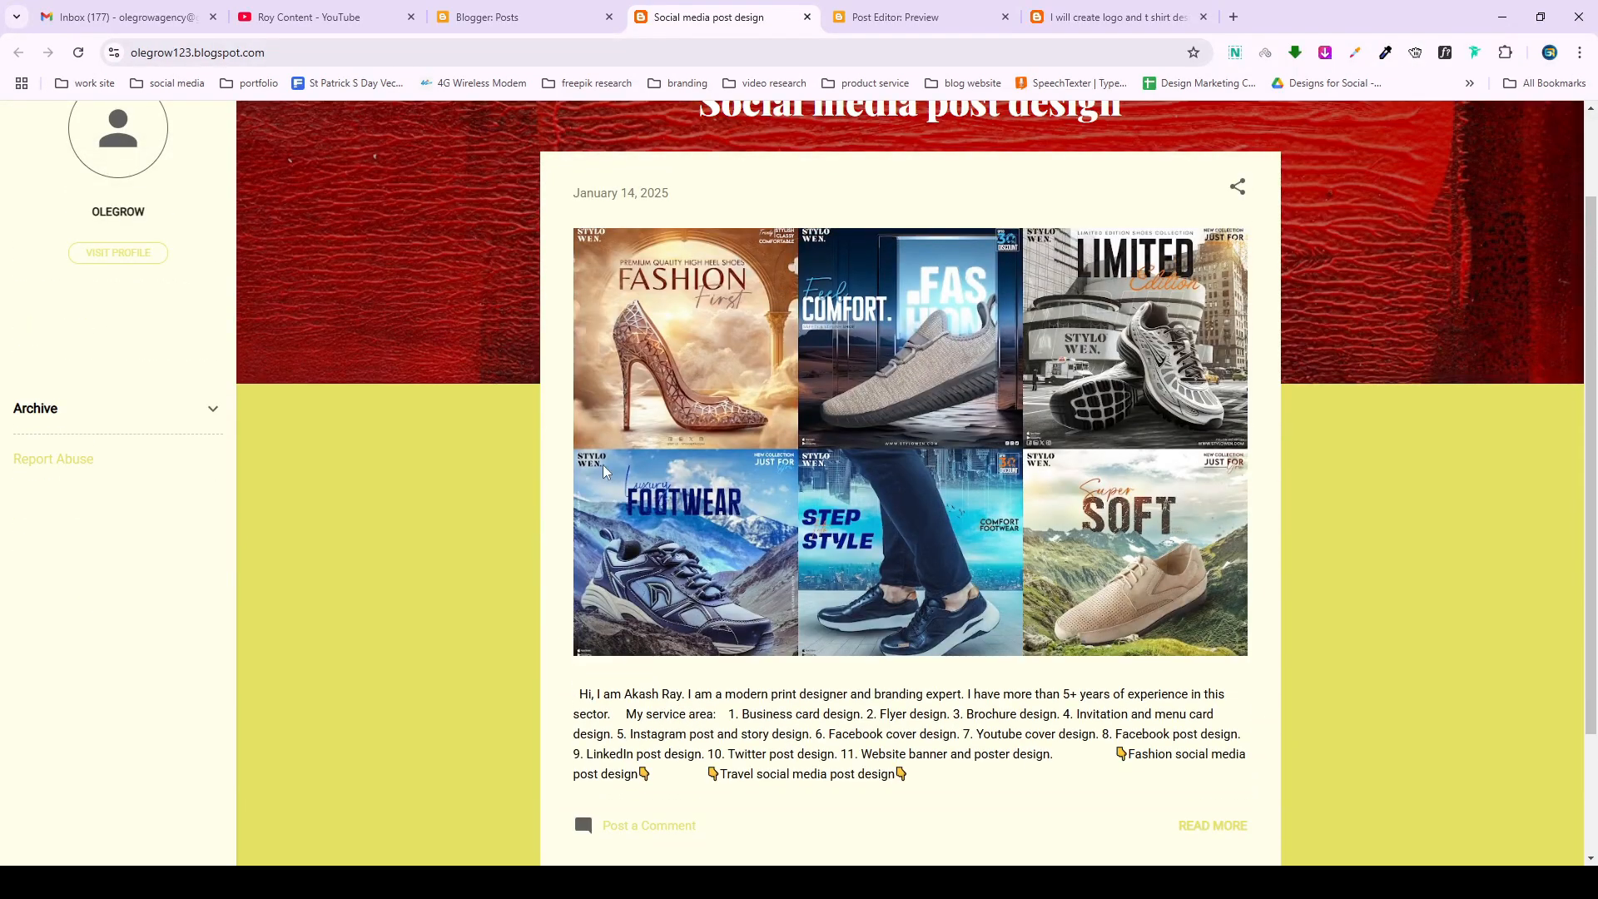
scroll(978, 550, "down", 2)
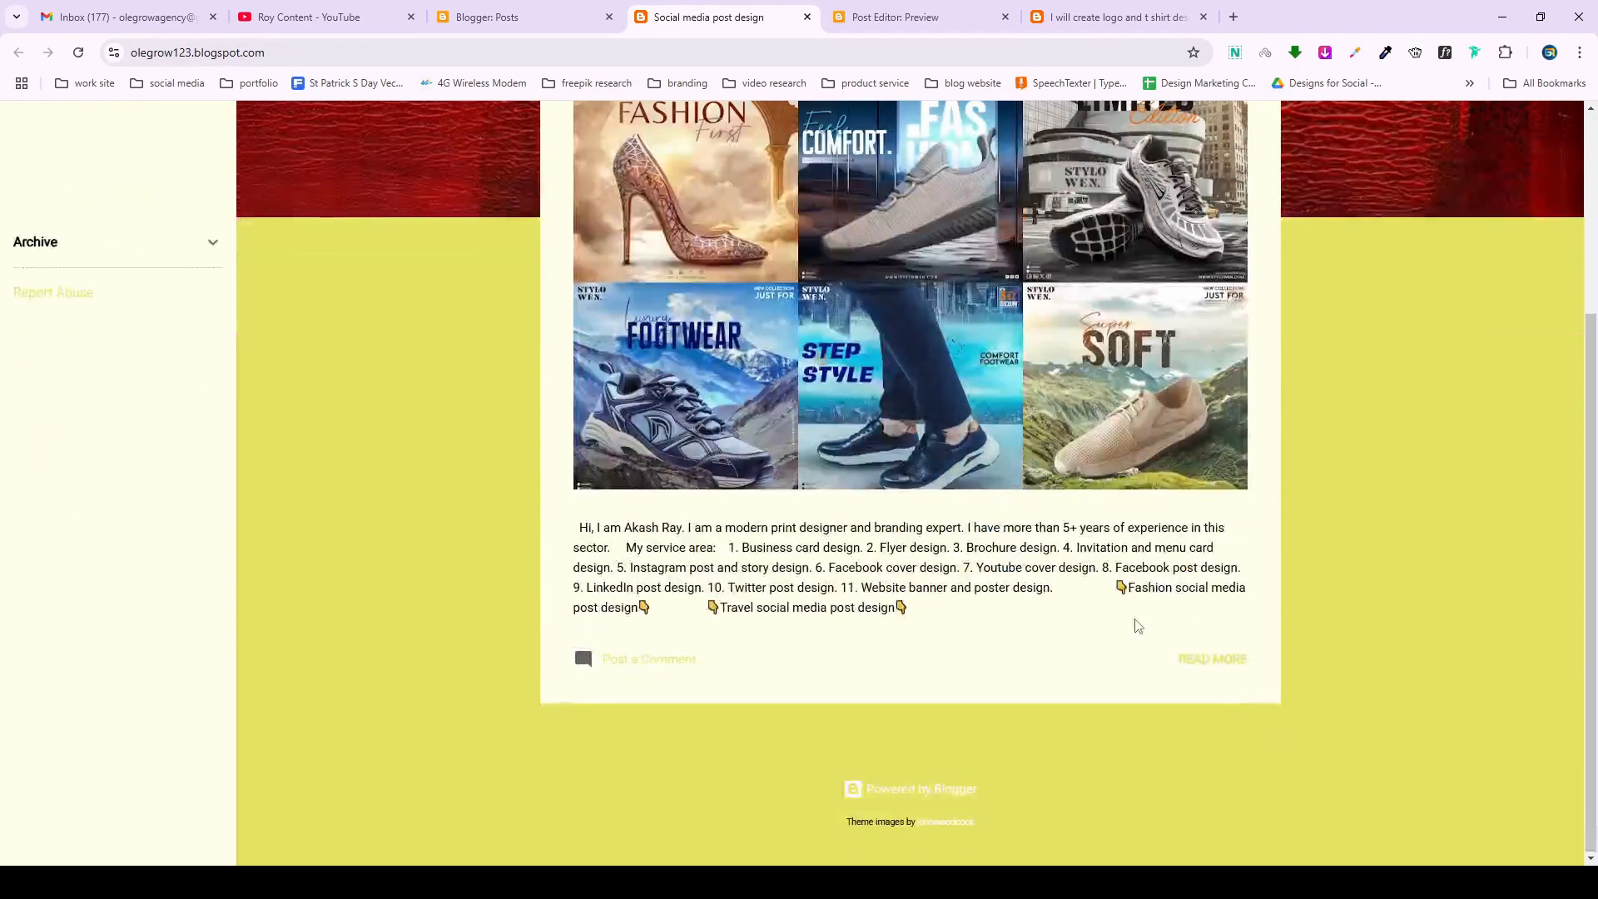
Open the full published post and examine its service list, category headings and design images.
left_click(1208, 661)
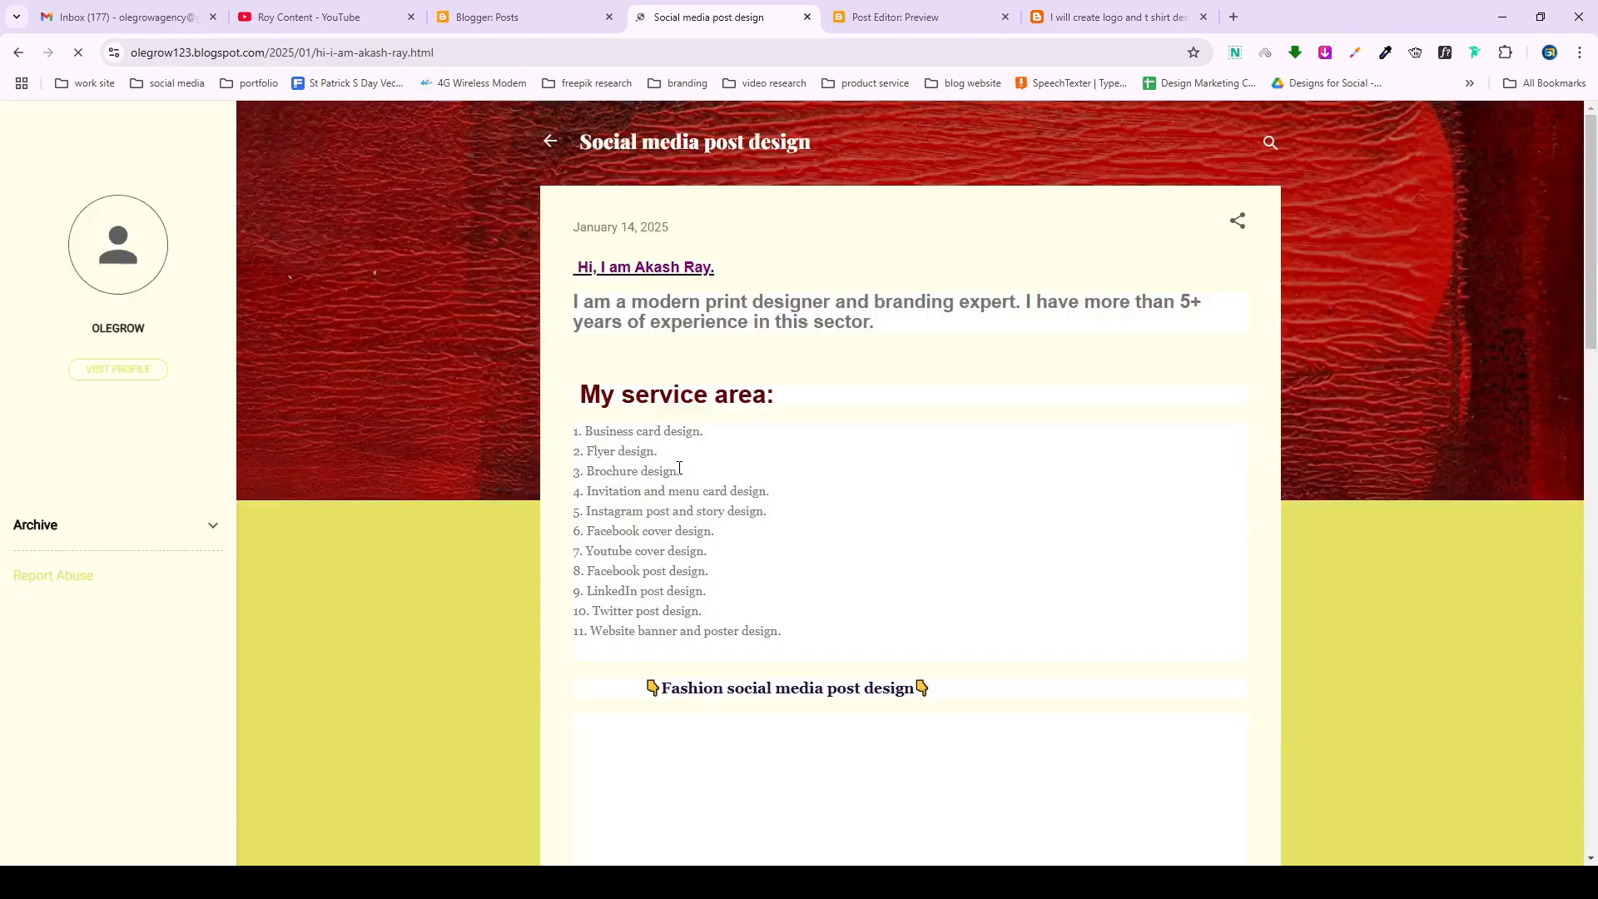
scroll(760, 394, "down", 11)
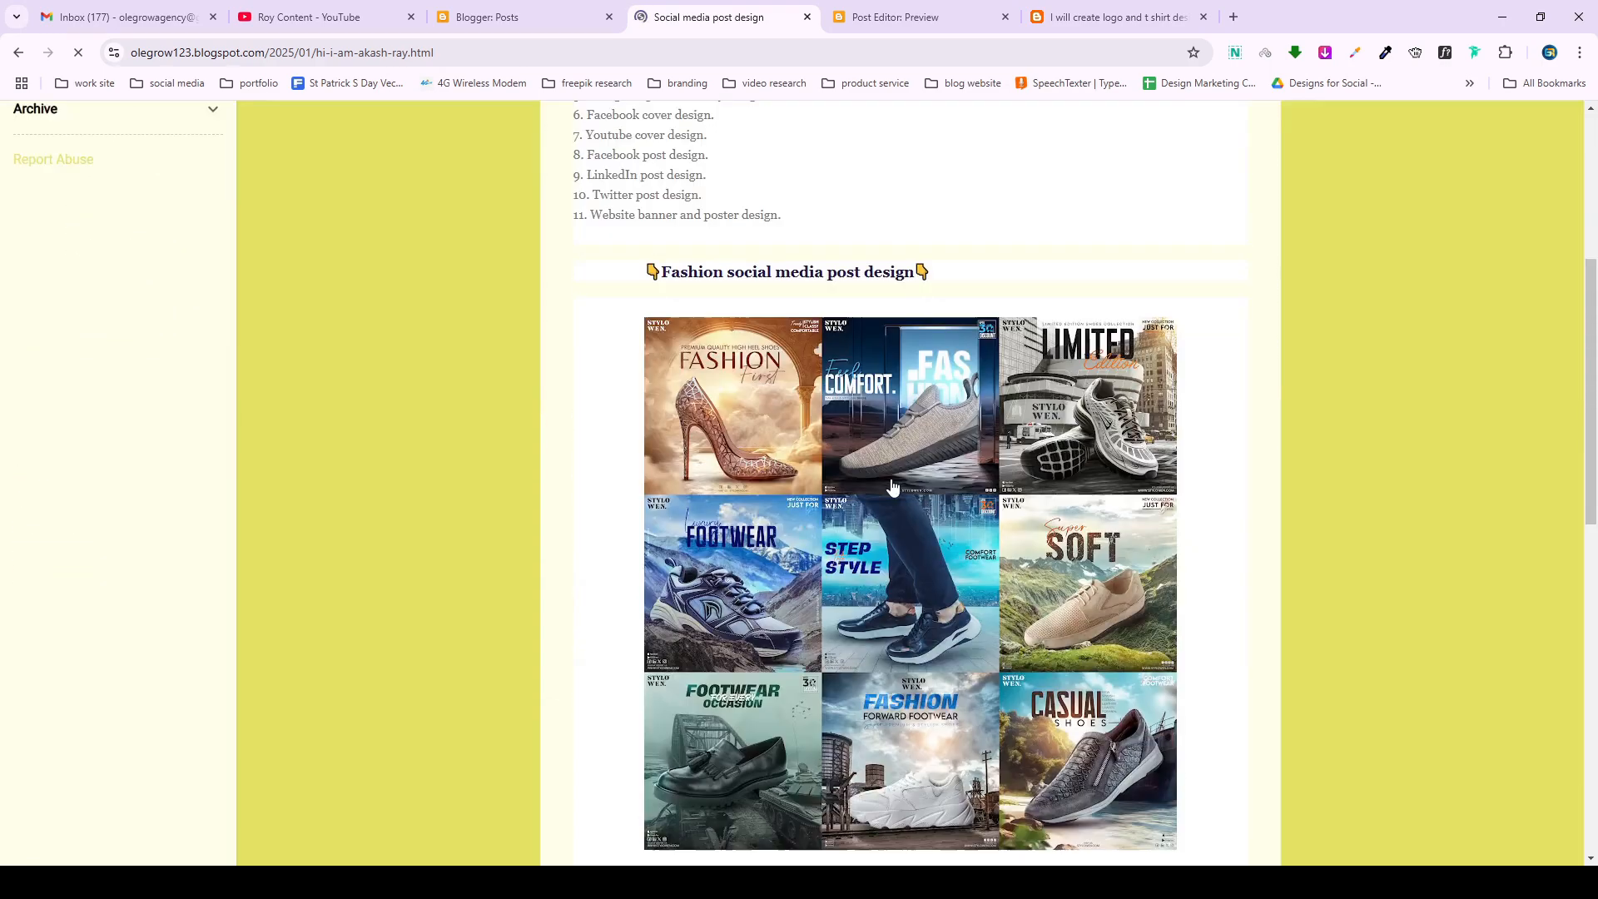
scroll(889, 467, "down", 5)
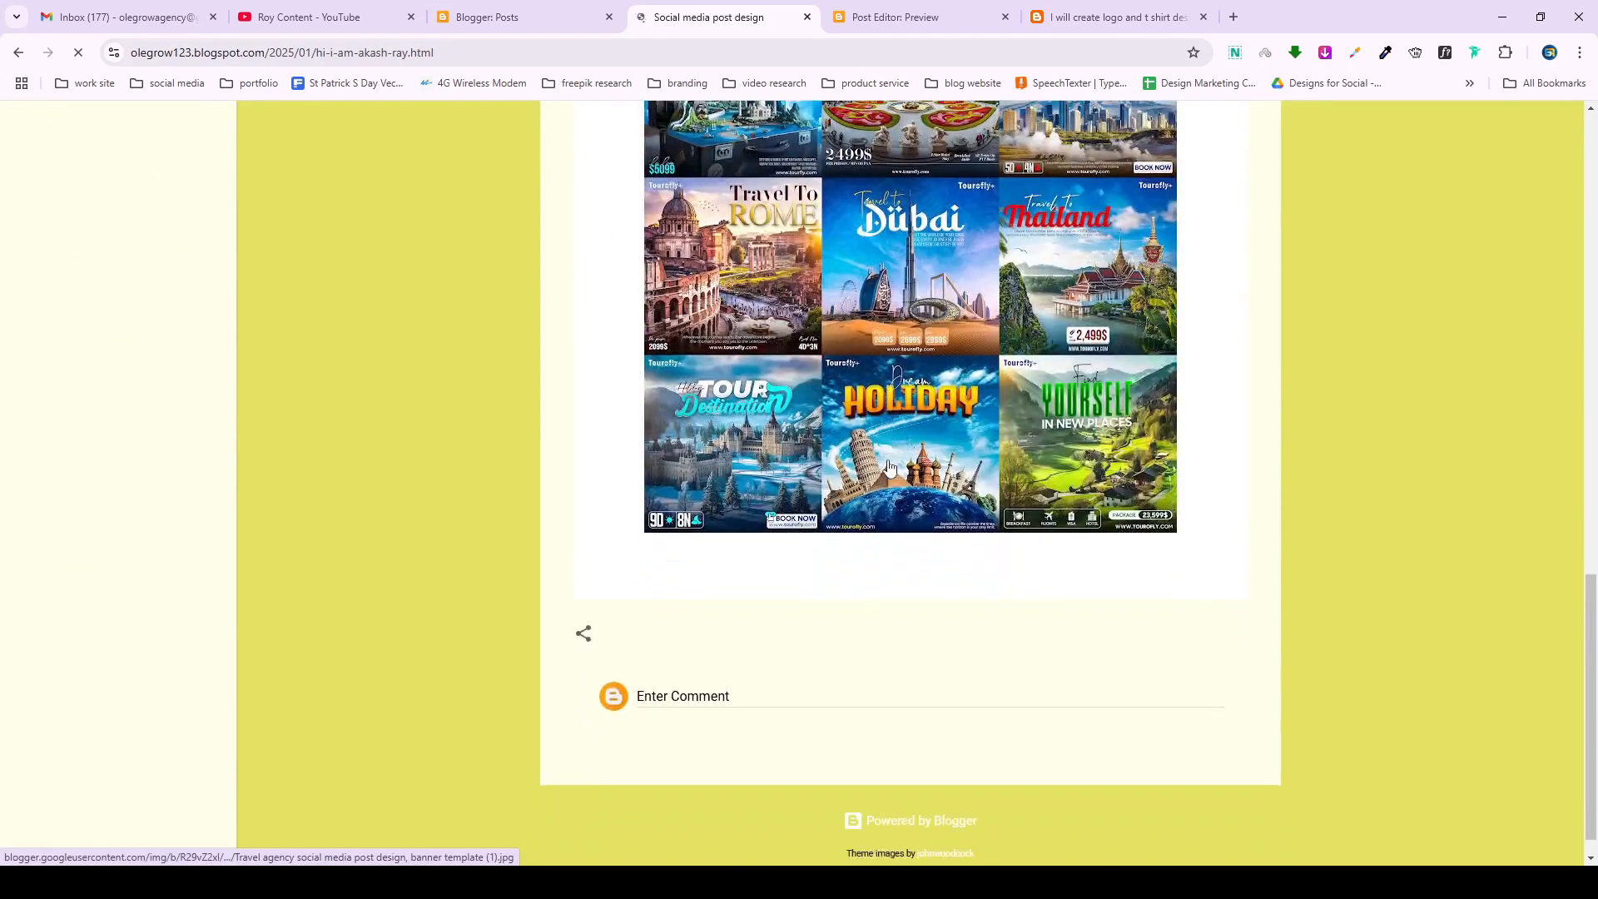
scroll(889, 467, "up", 18)
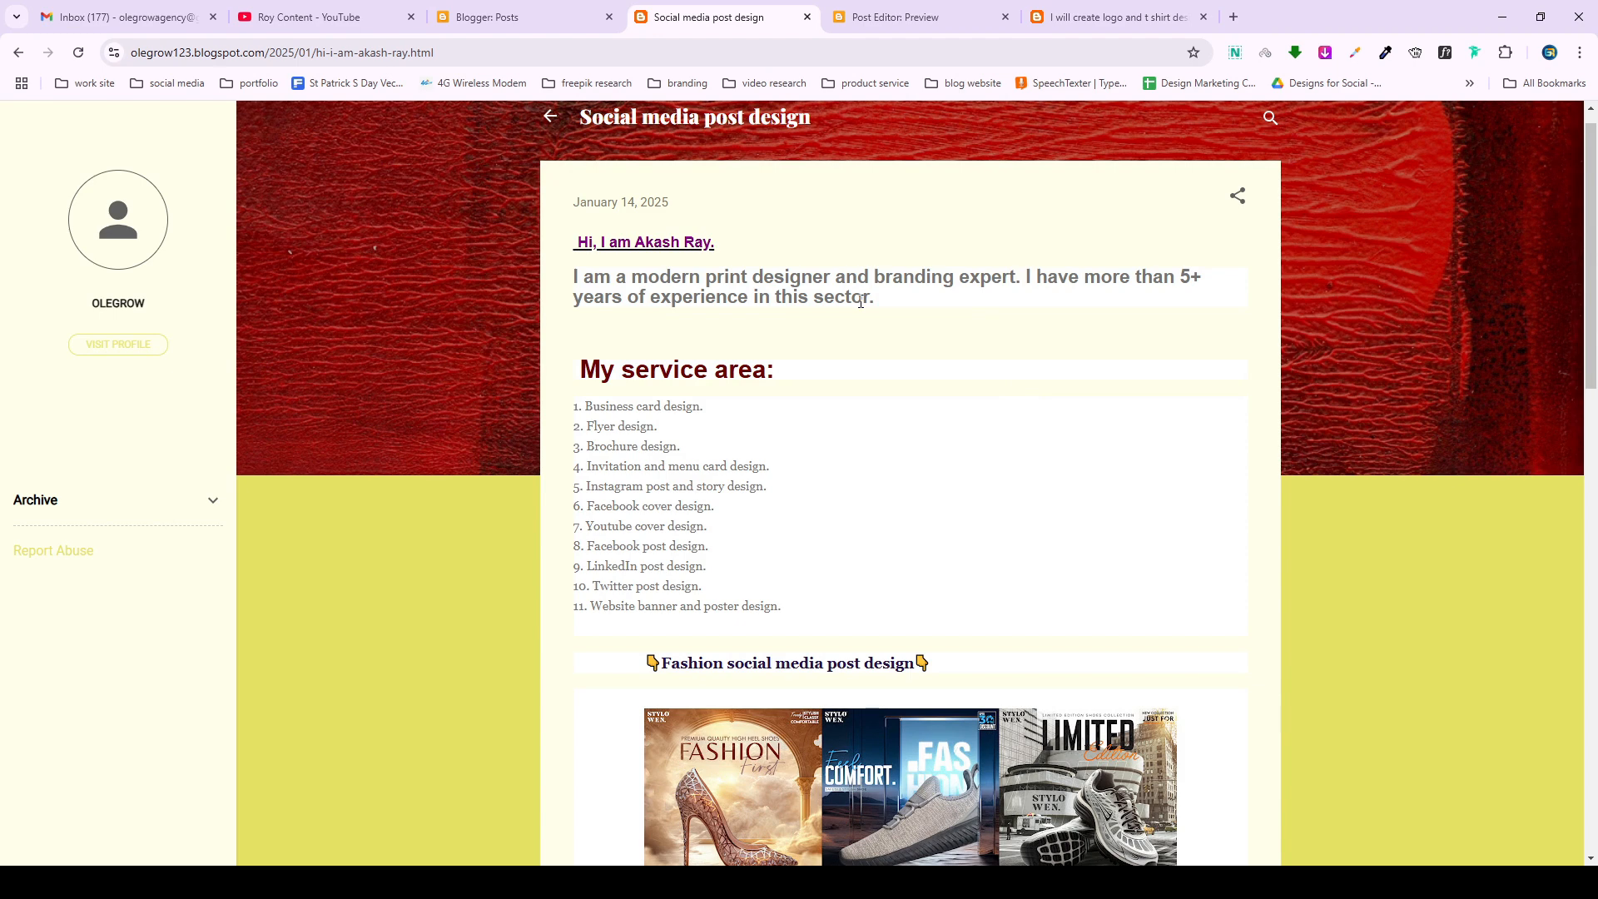
Copy the published post's share link to the clipboard and dismiss the notice.
left_click(1238, 196)
left_click(1164, 215)
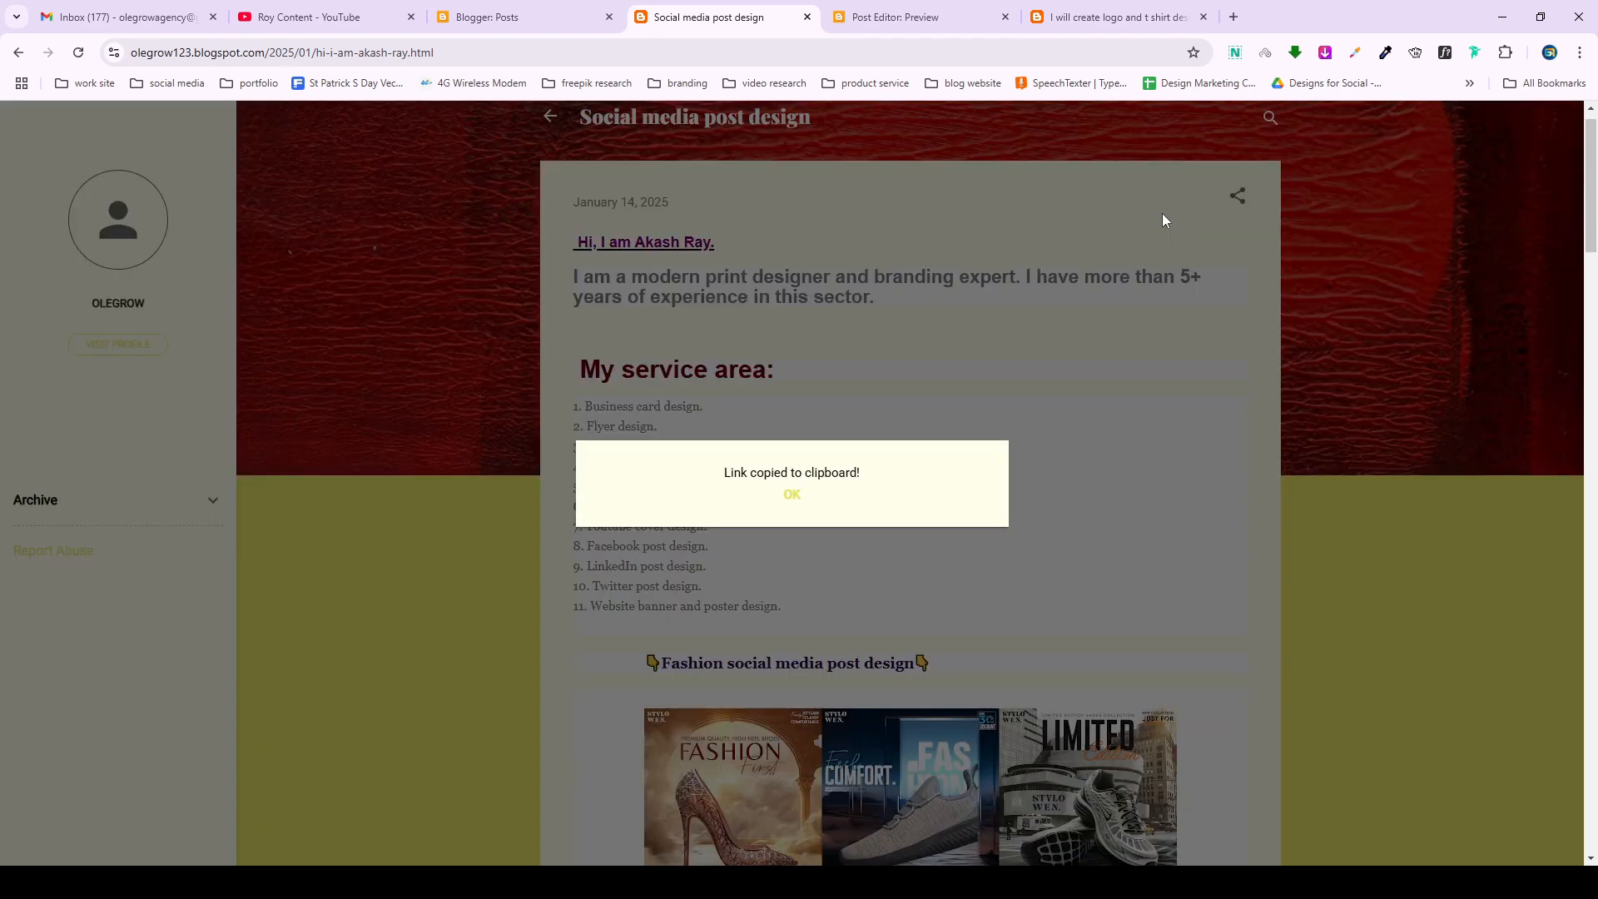
left_click(795, 498)
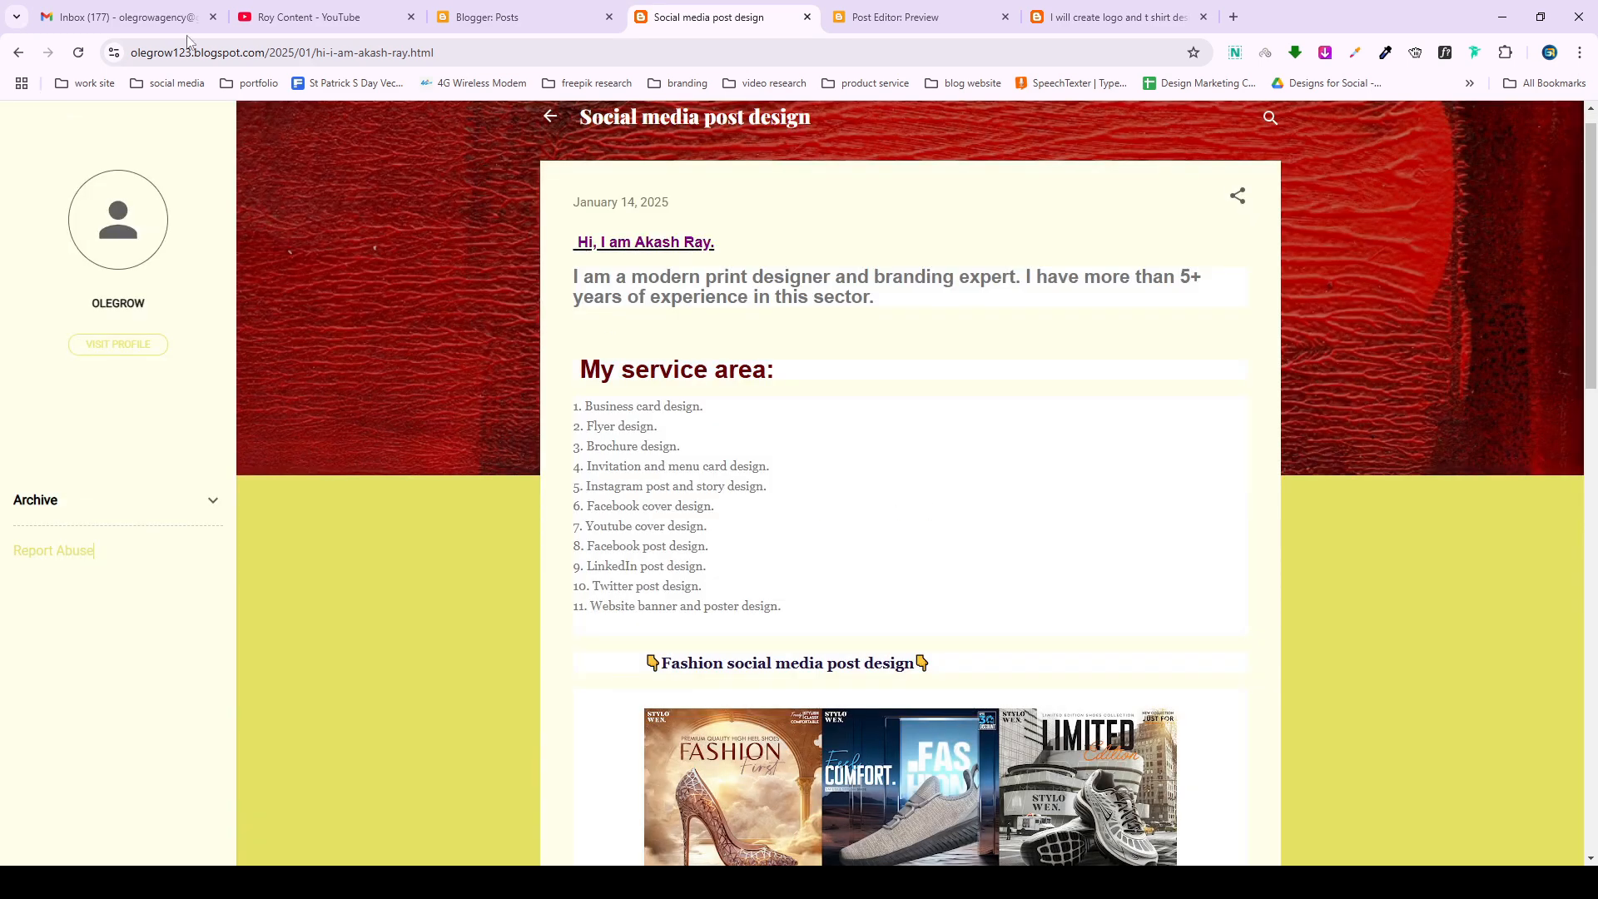
Compare the web address of the blog's posts dashboard with that of the published post.
left_click(512, 19)
key("ctrl+l")
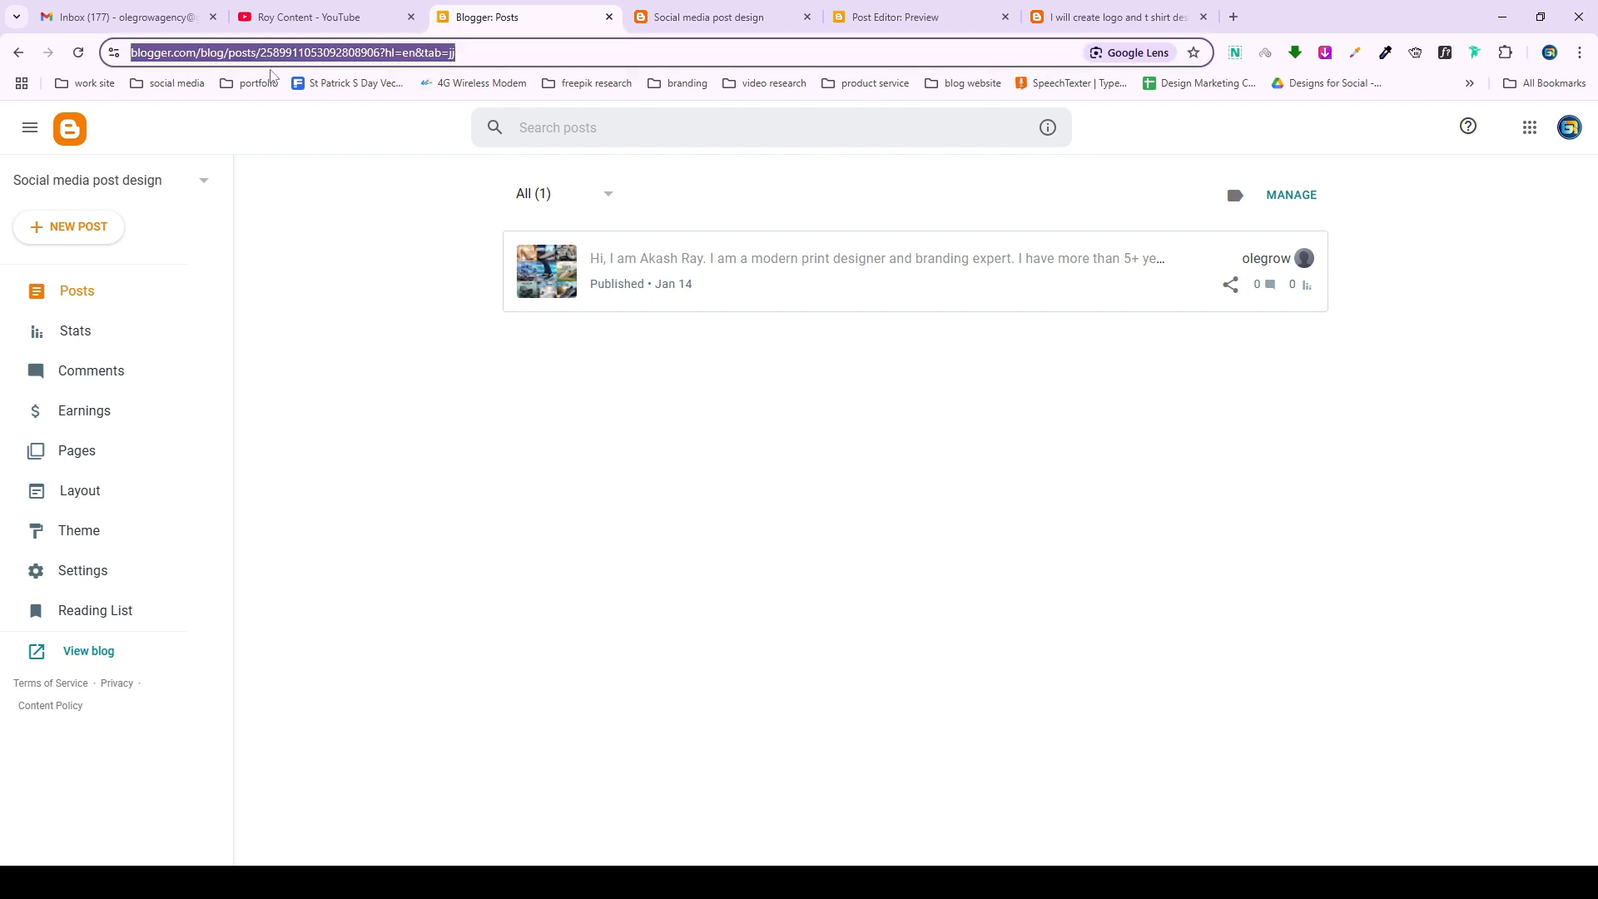
left_click(676, 14)
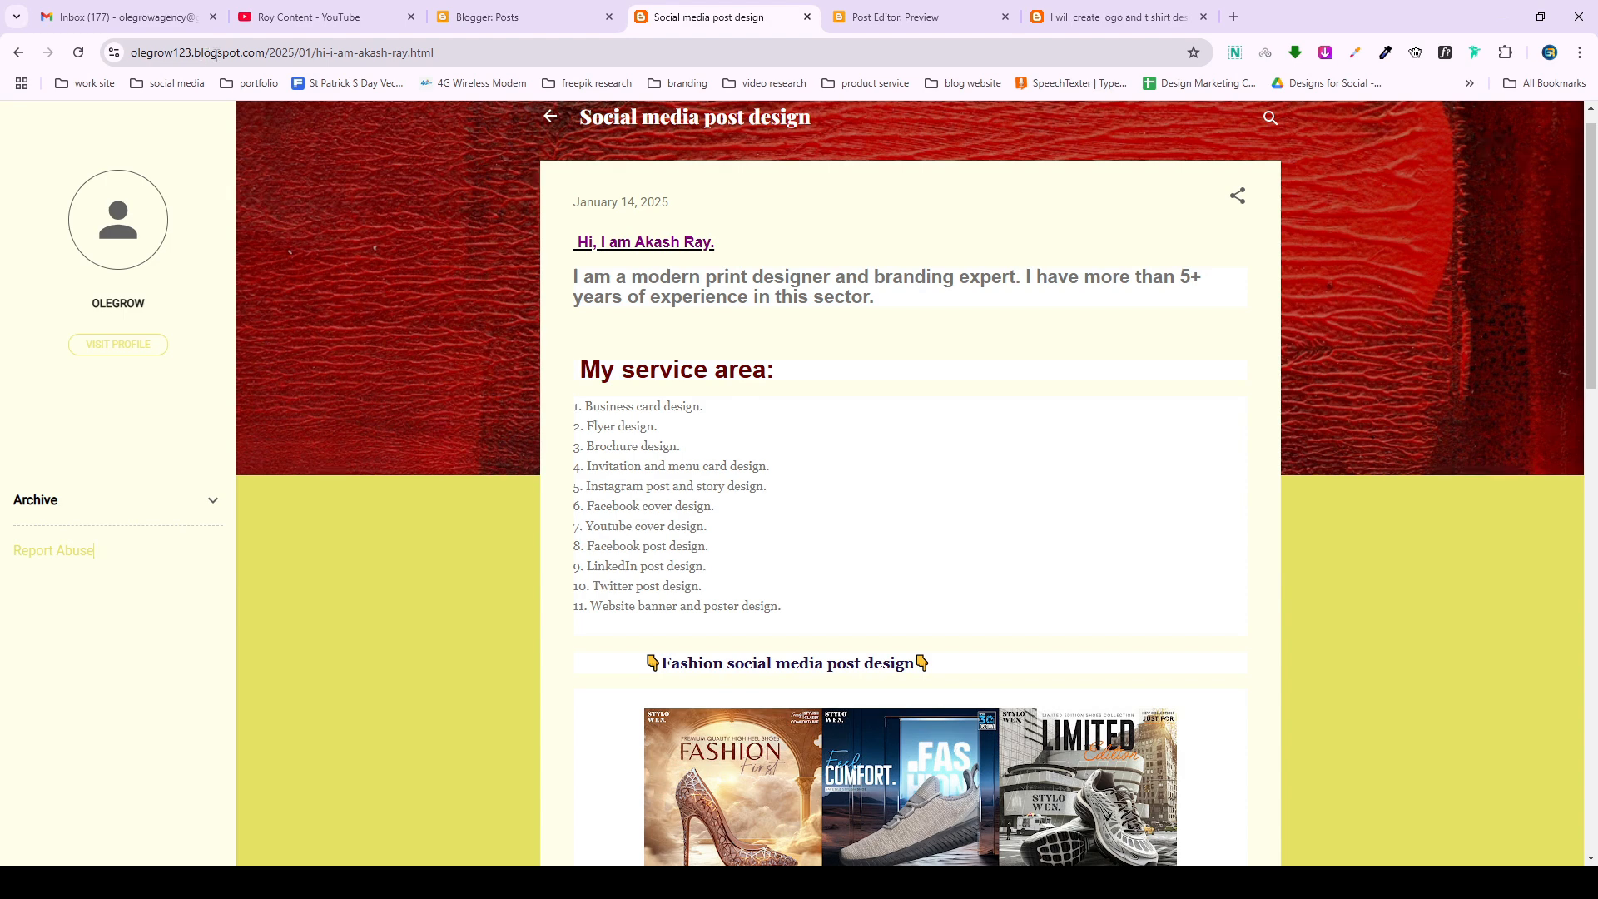
left_click(267, 53)
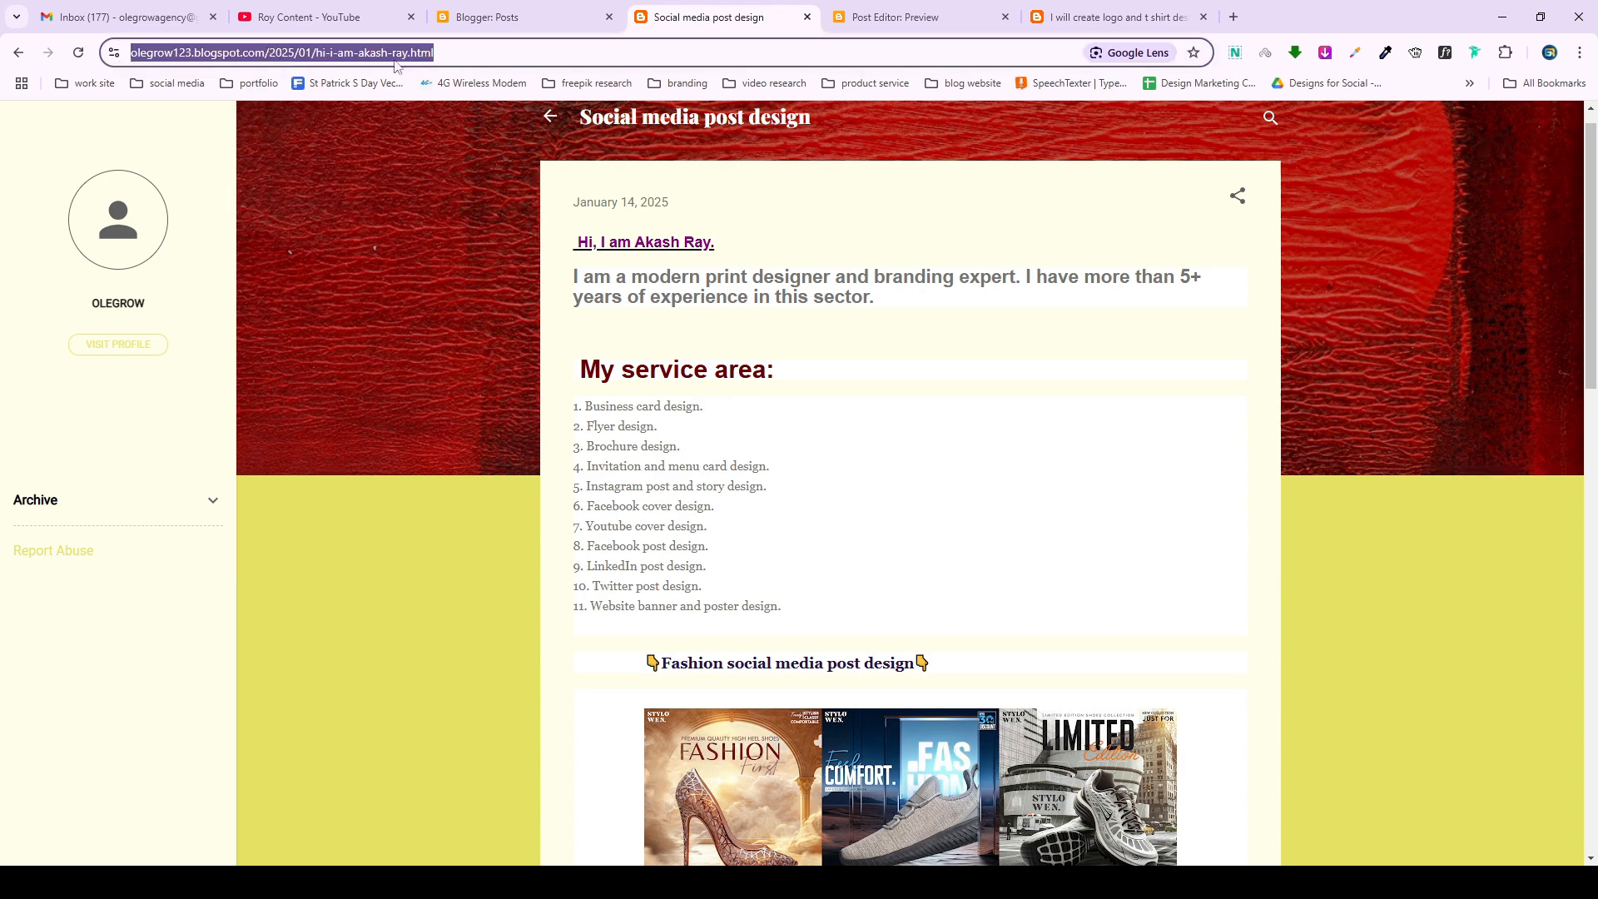
Open the blog author's profile page from the published post and open that profile for editing.
left_click(18, 53)
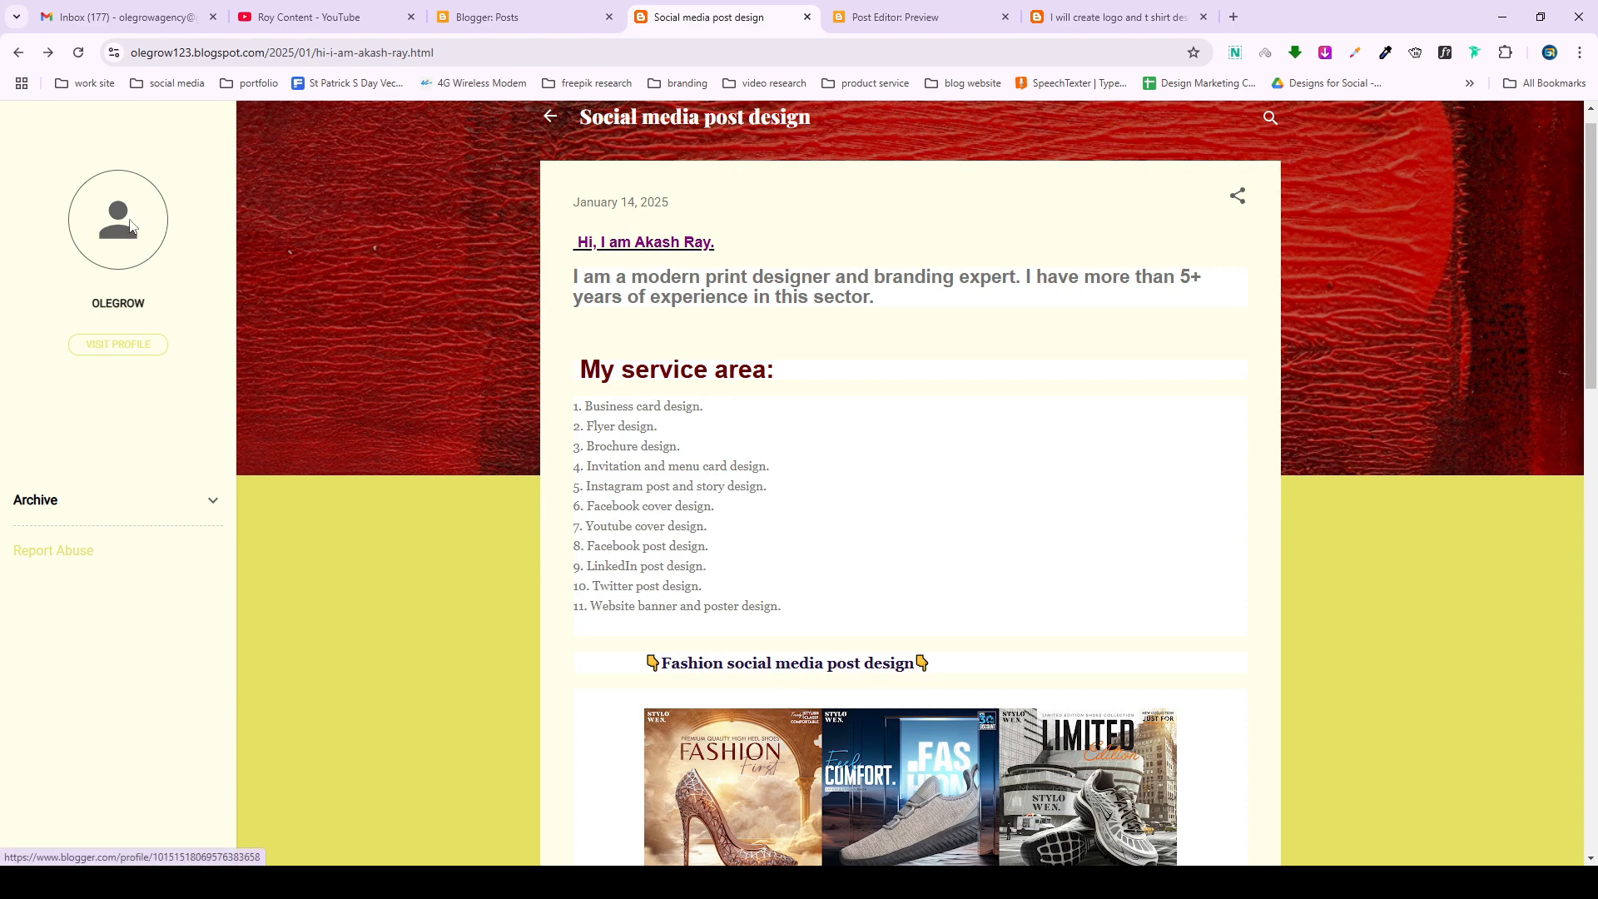
left_click(78, 52)
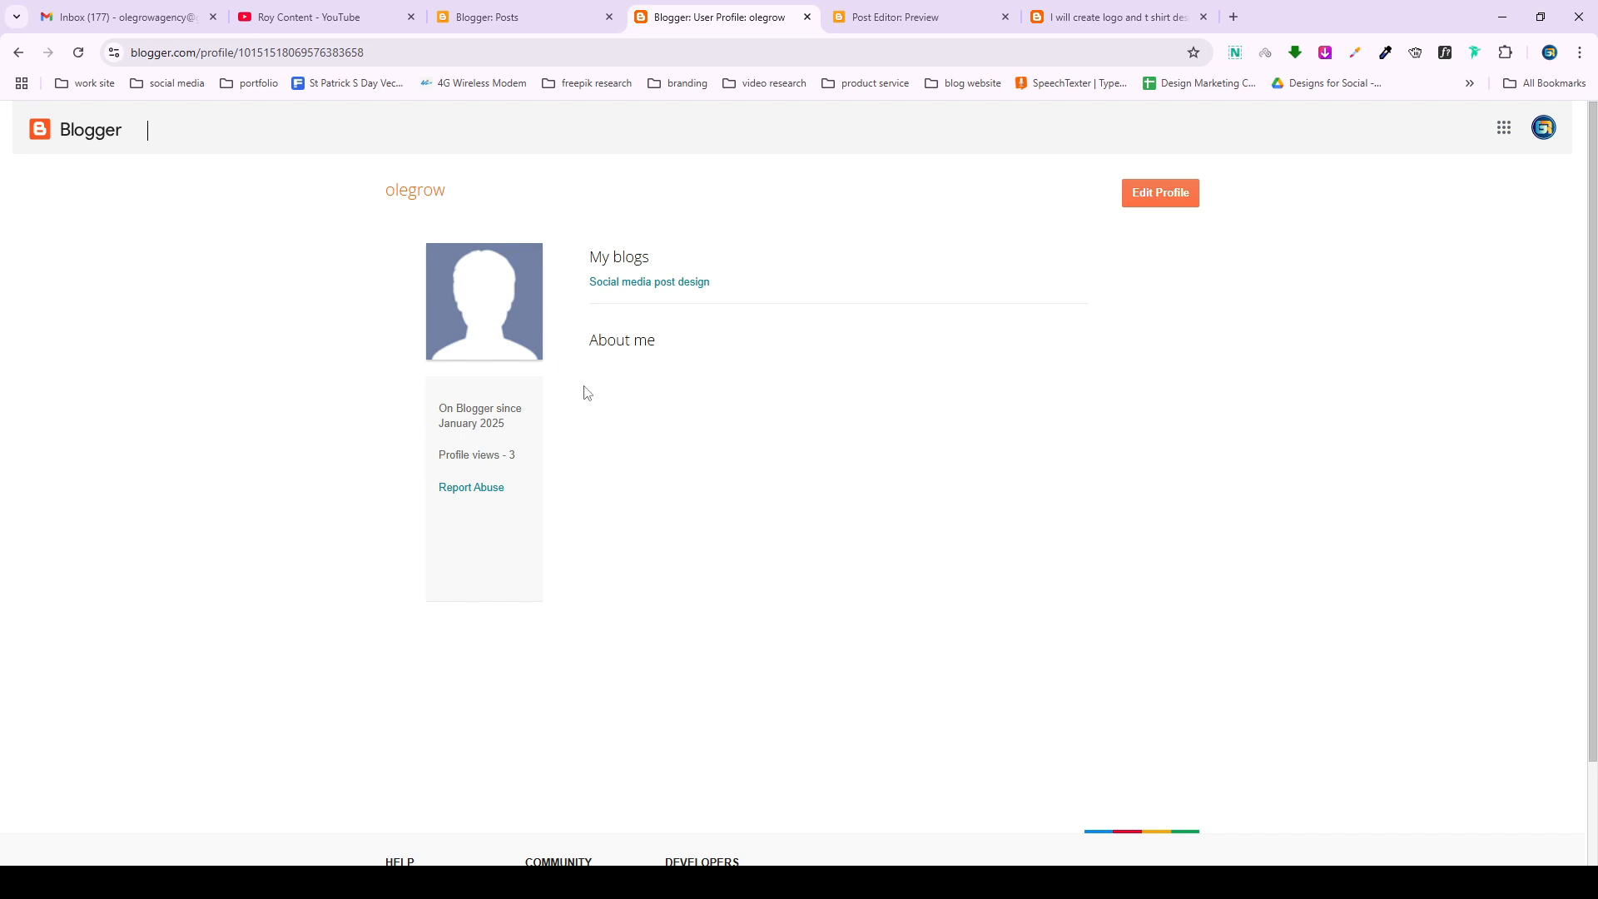
left_click(1146, 198)
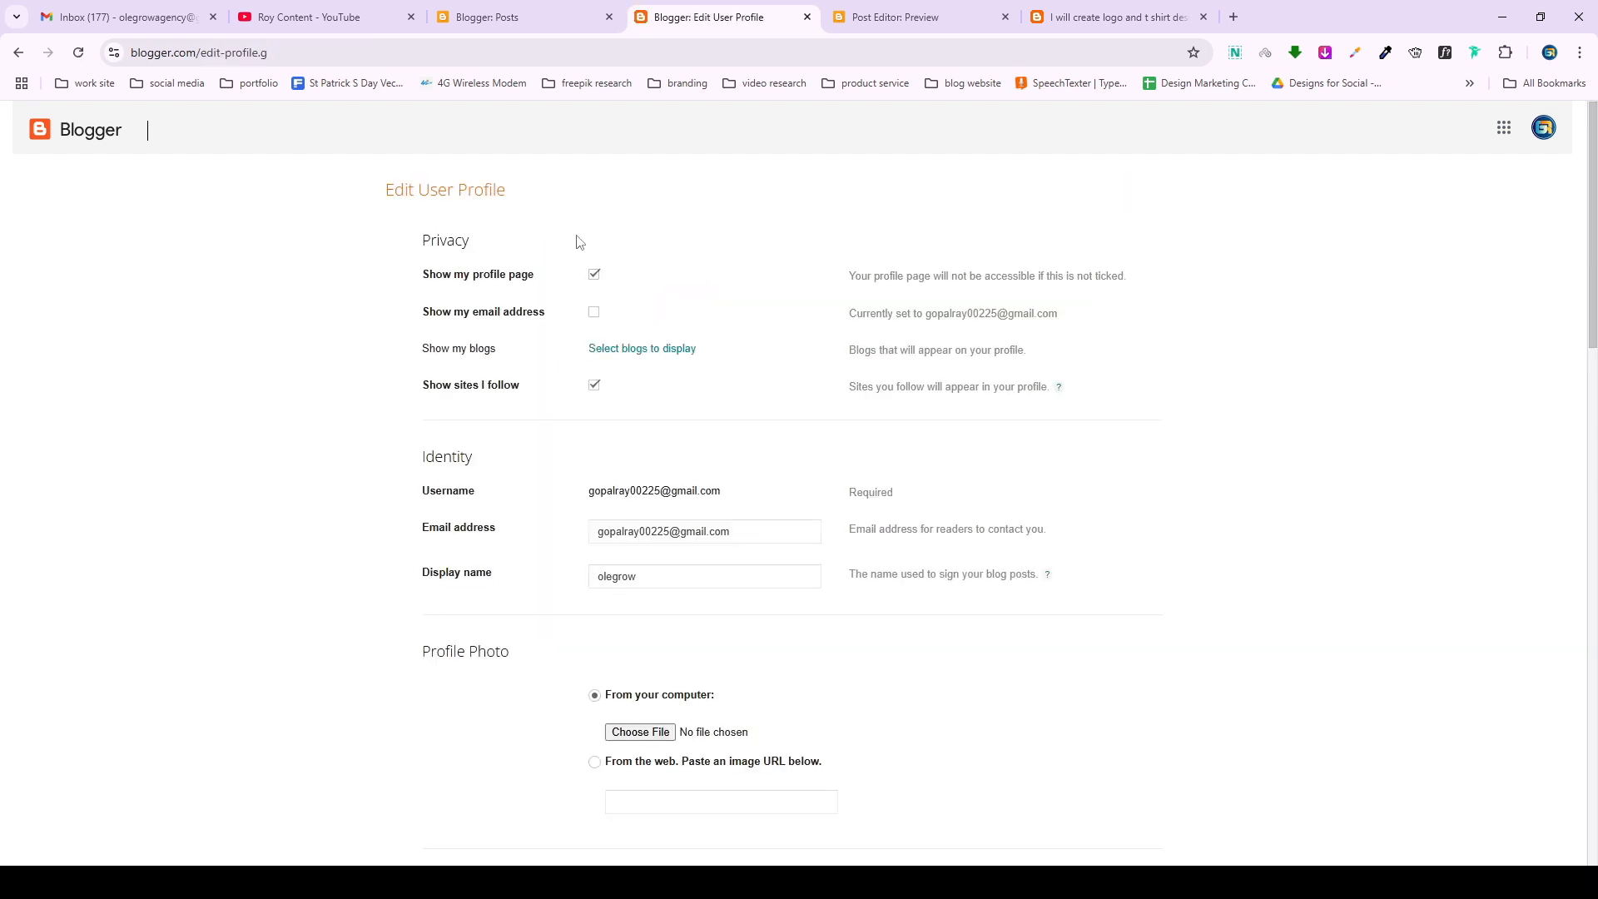
Upload the red logo image with the white shape from the computer's desktop files as the profile photo.
scroll(709, 670, "down", 2)
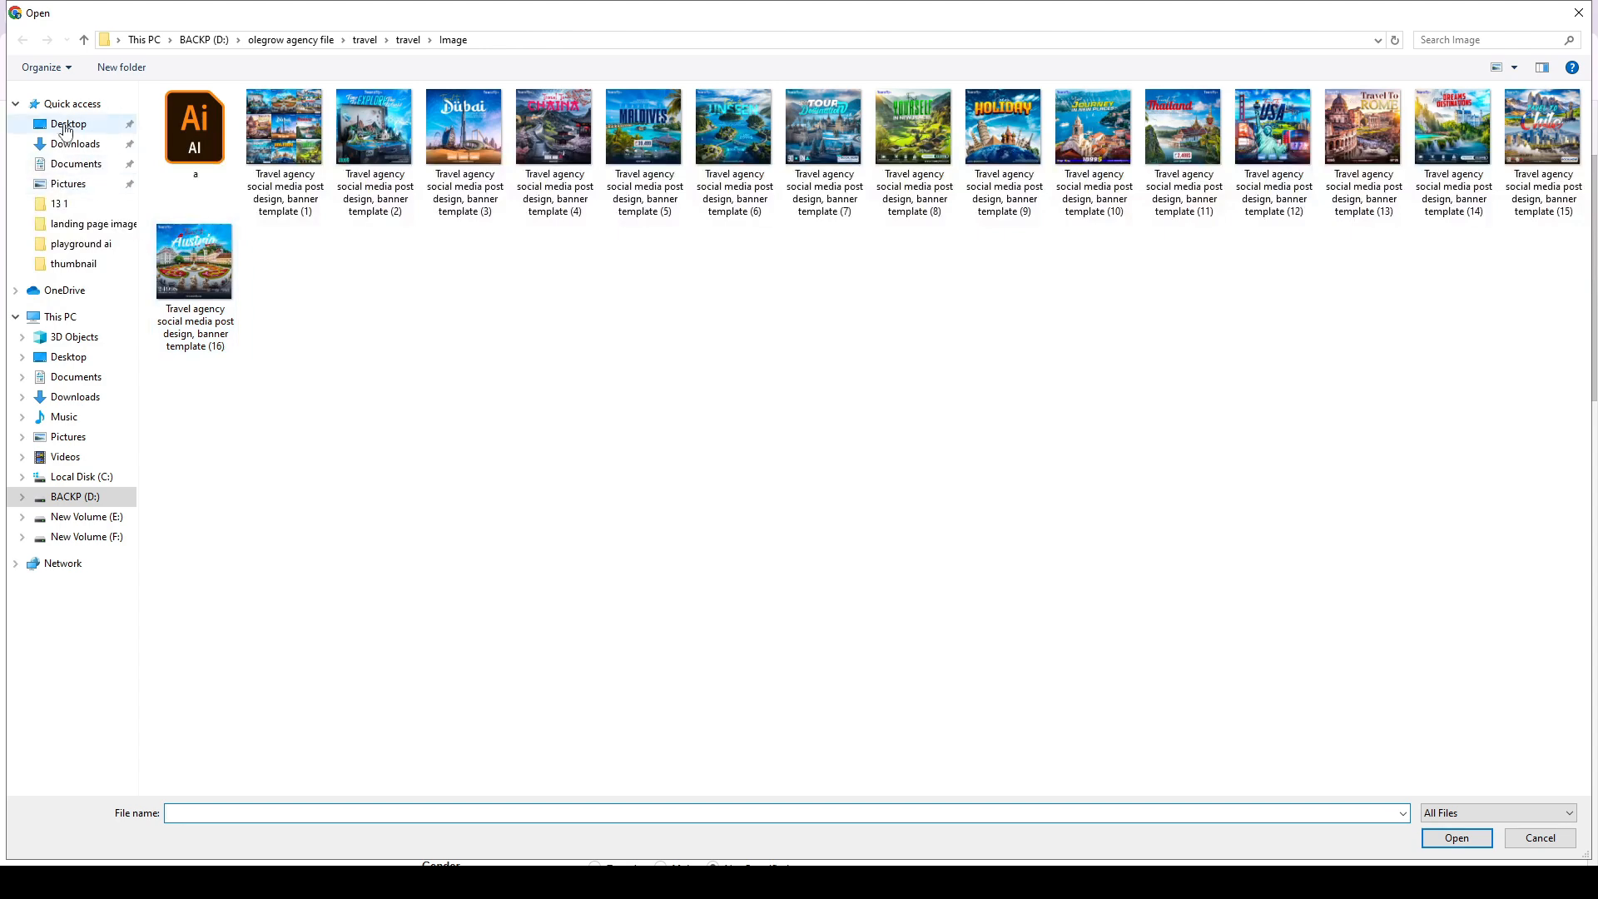
left_click(67, 125)
left_click(196, 134)
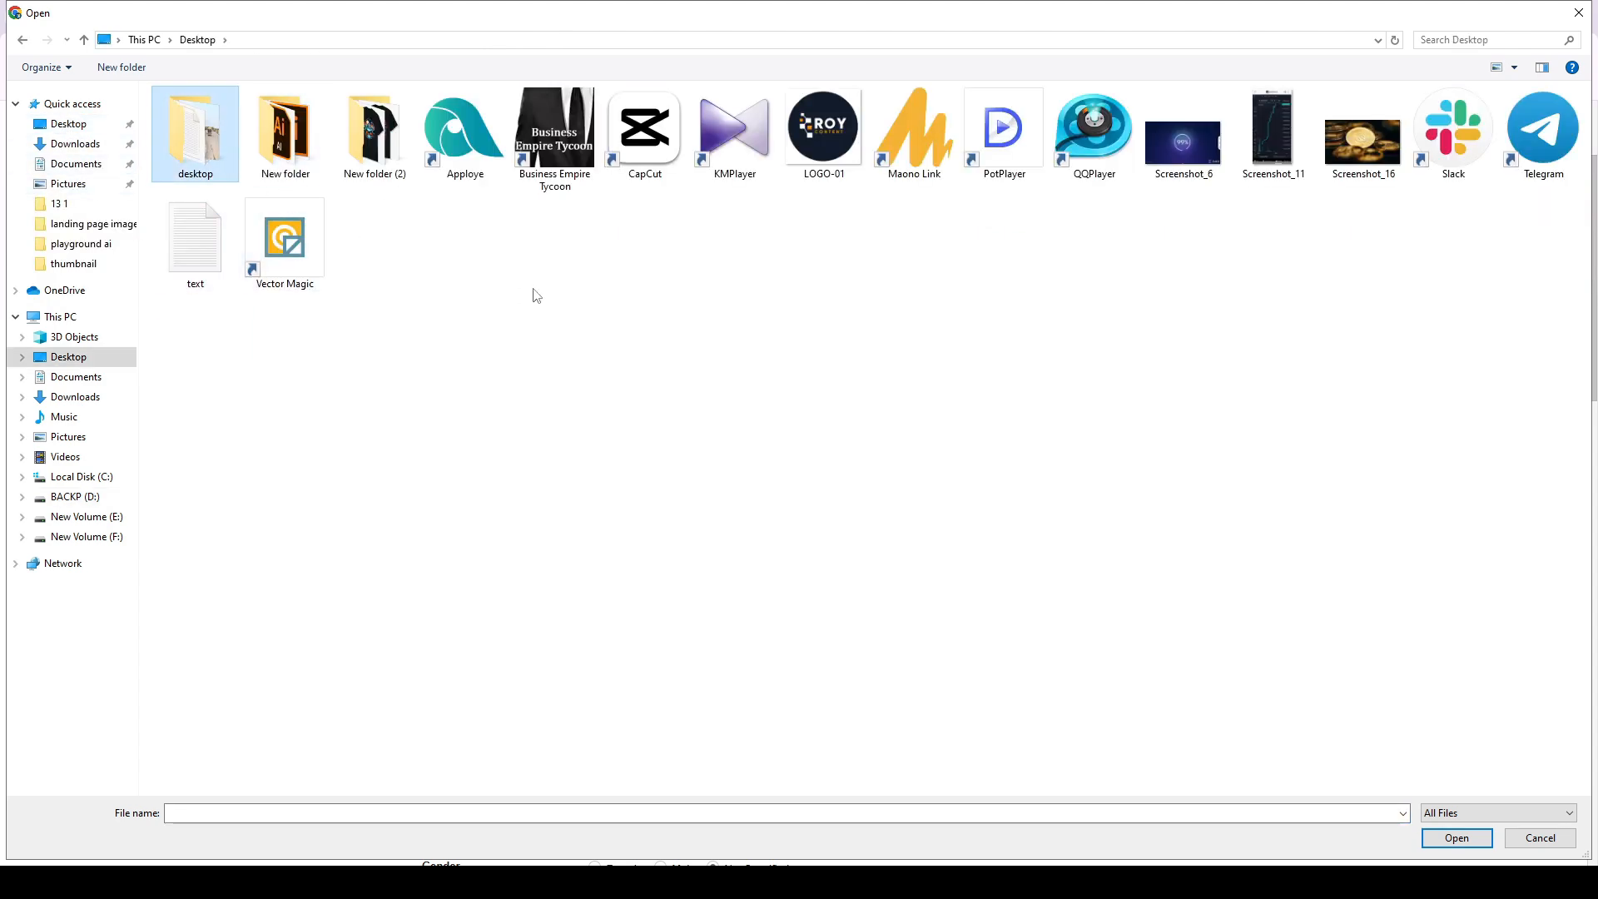
key("Return")
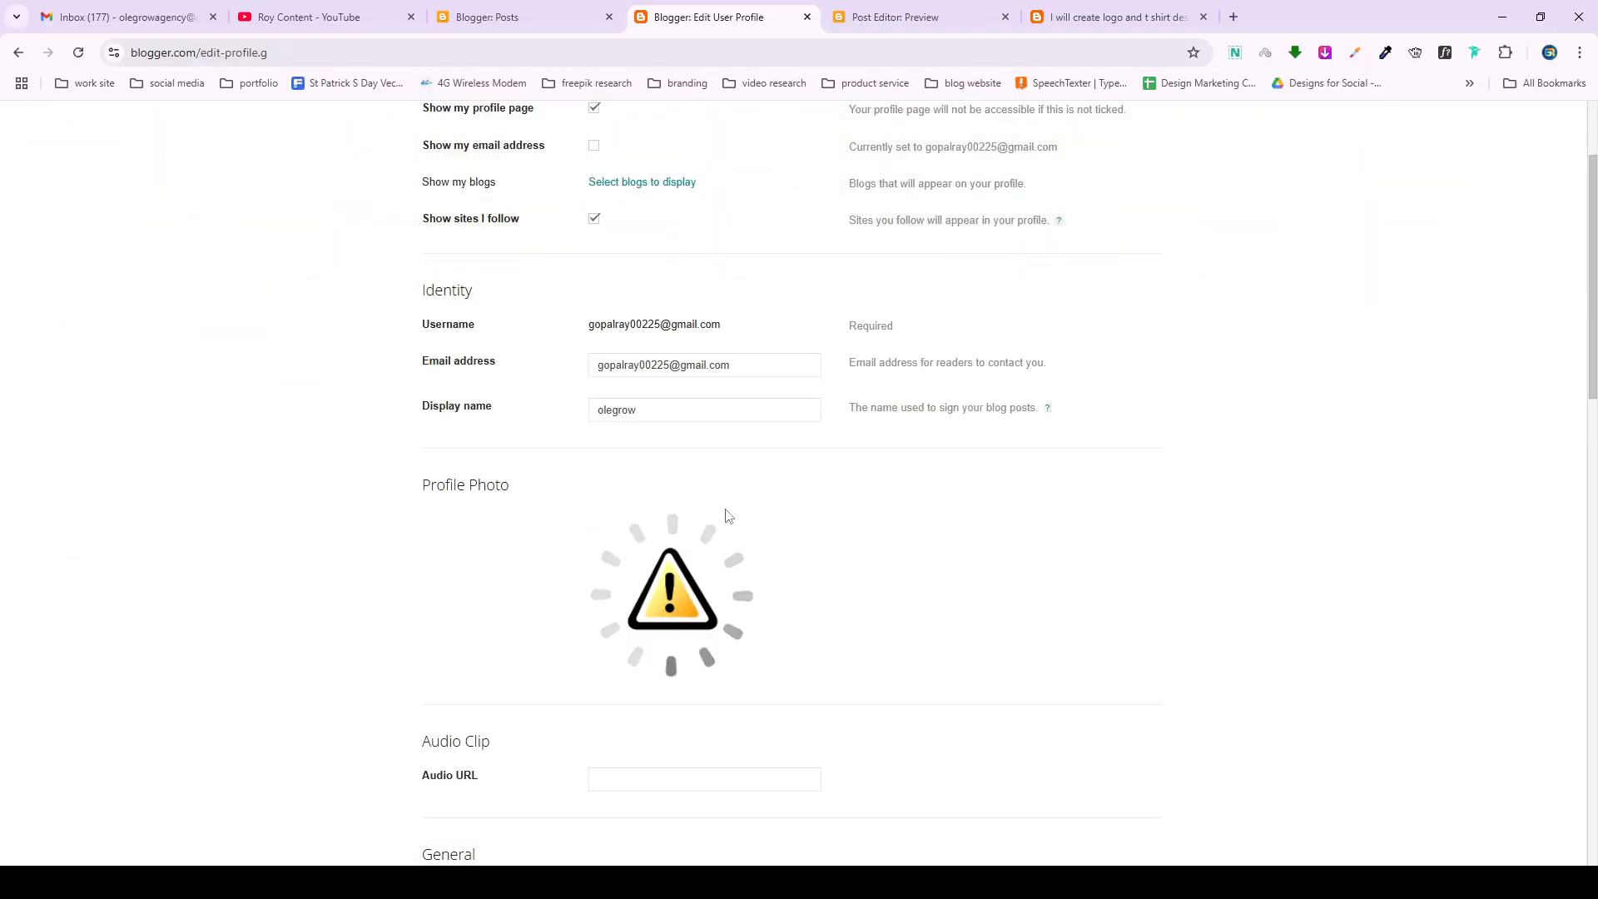
scroll(728, 541, "down", 2)
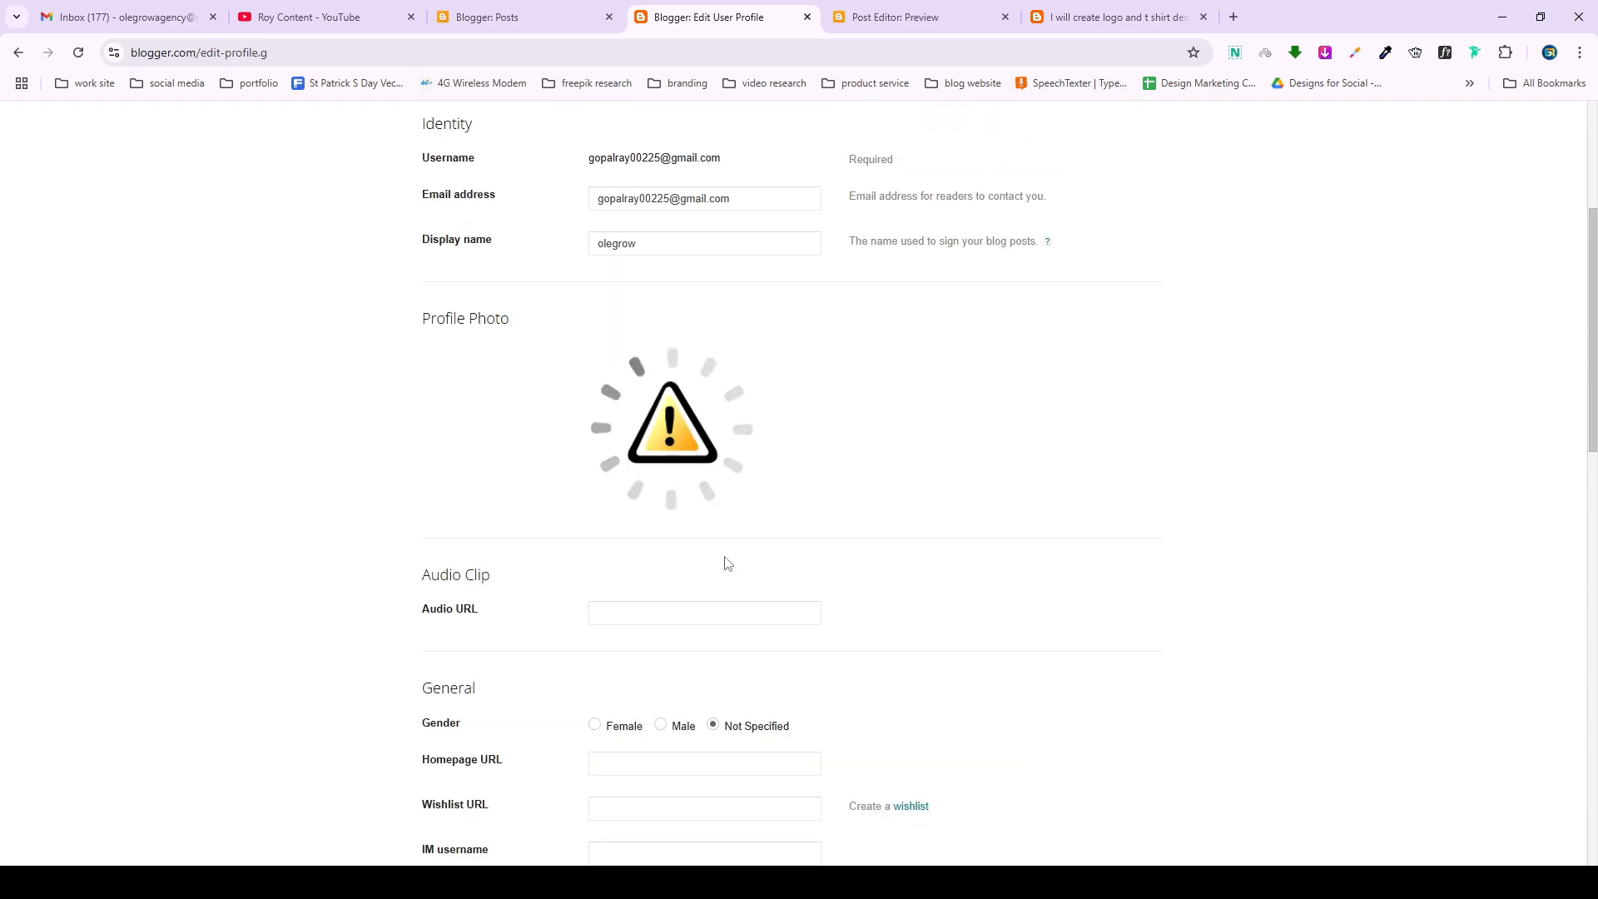
scroll(709, 491, "down", 3)
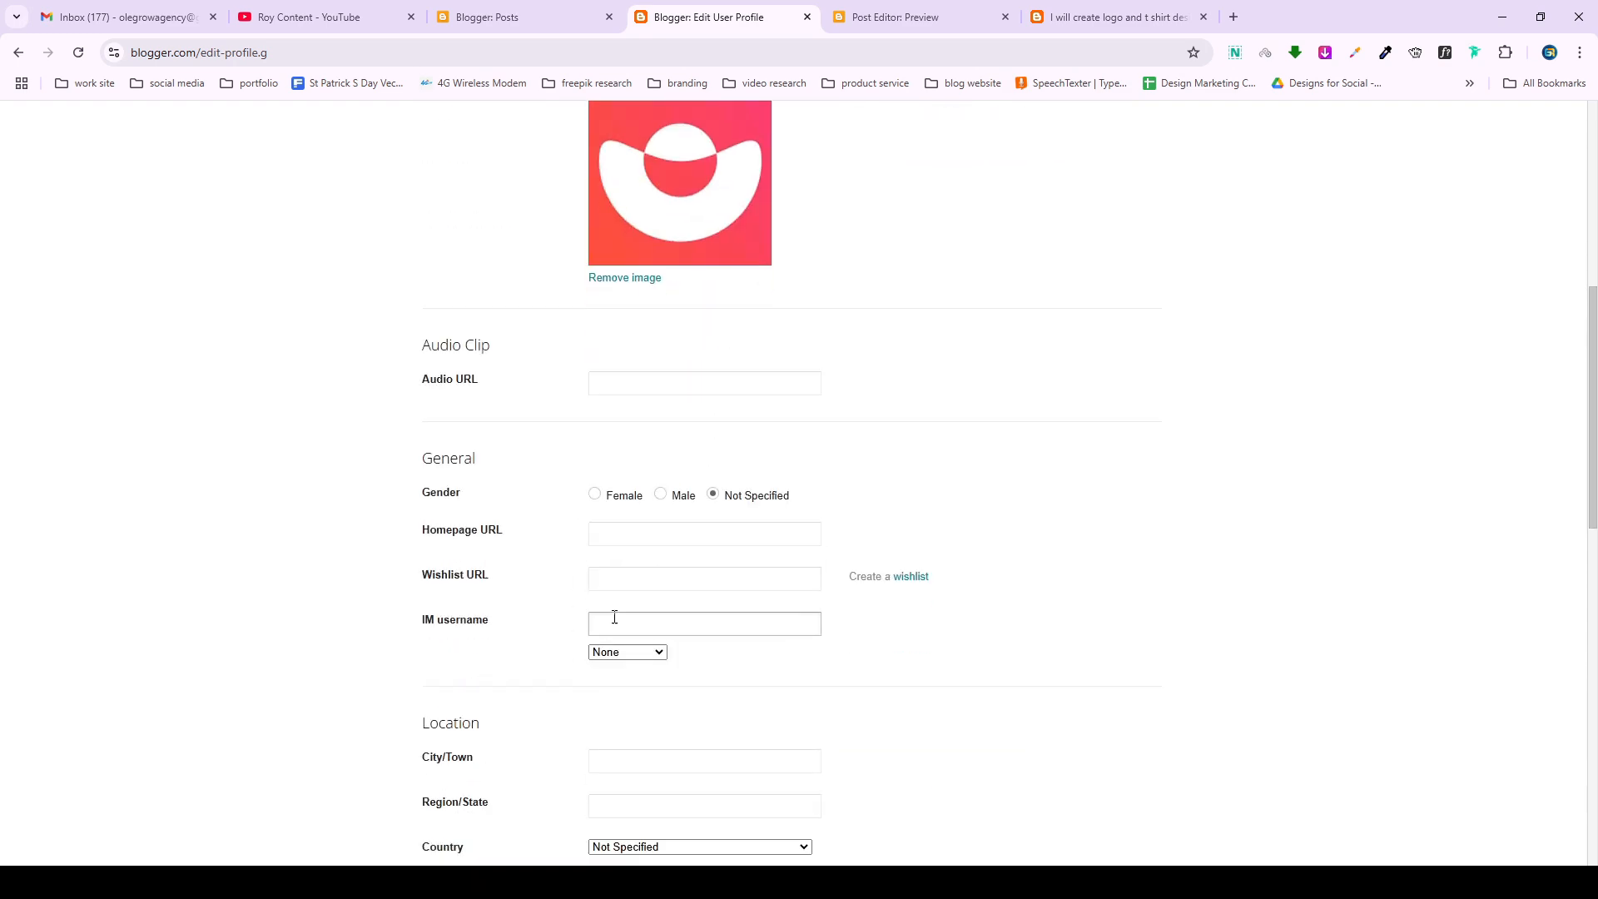
Review the edited user profile from its privacy settings to its last fields and save it.
scroll(832, 536, "up", 7)
scroll(895, 591, "down", 20)
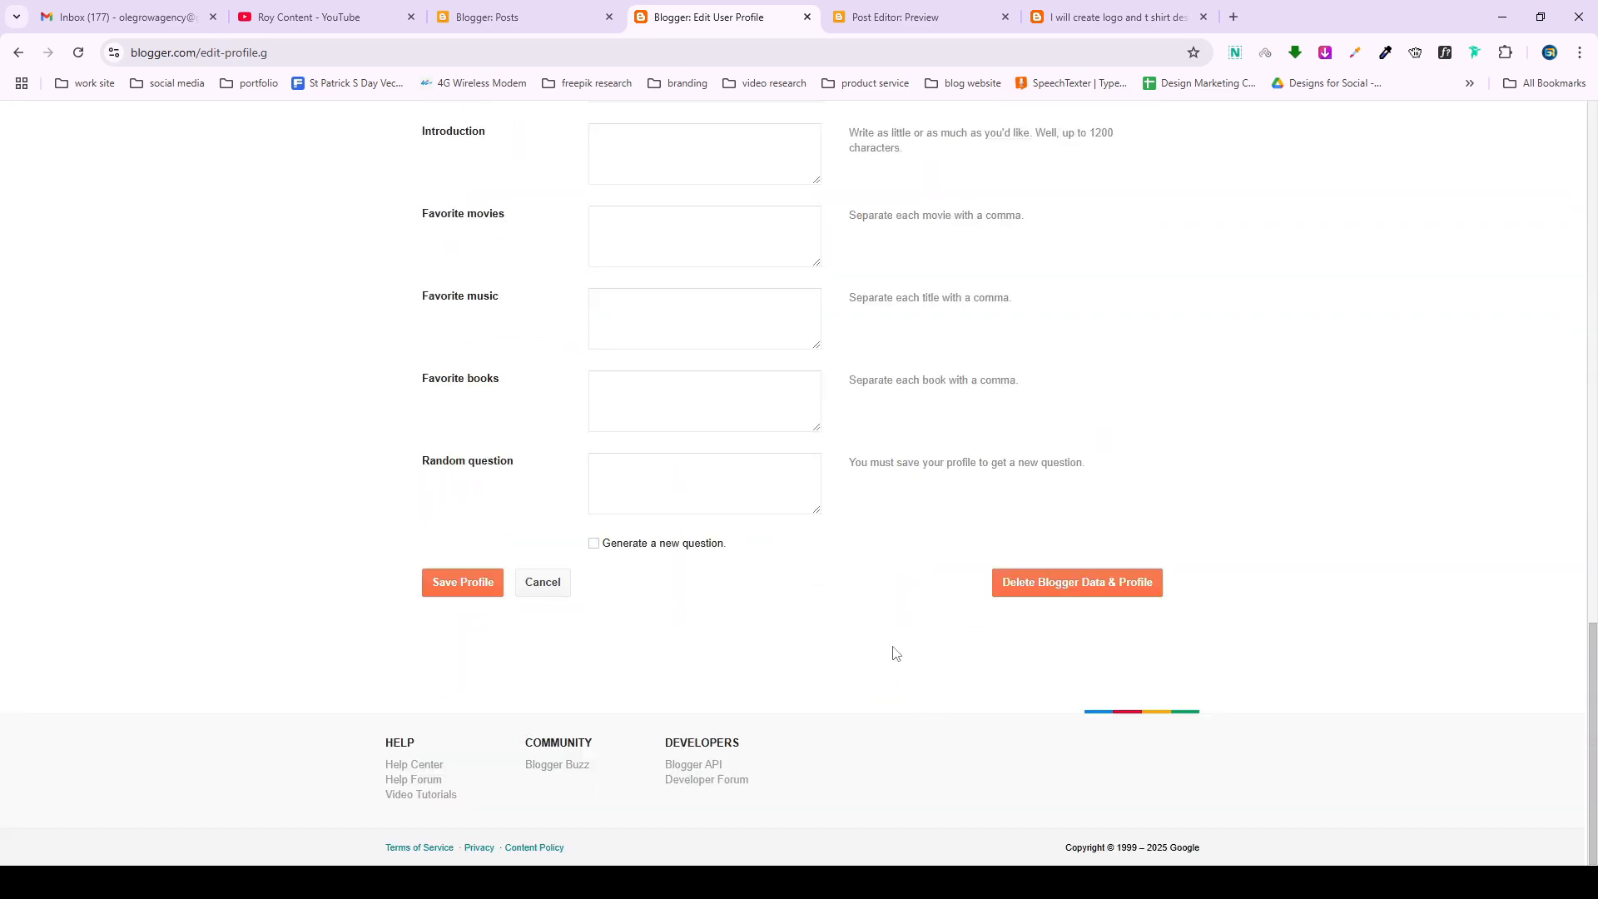
left_click(459, 589)
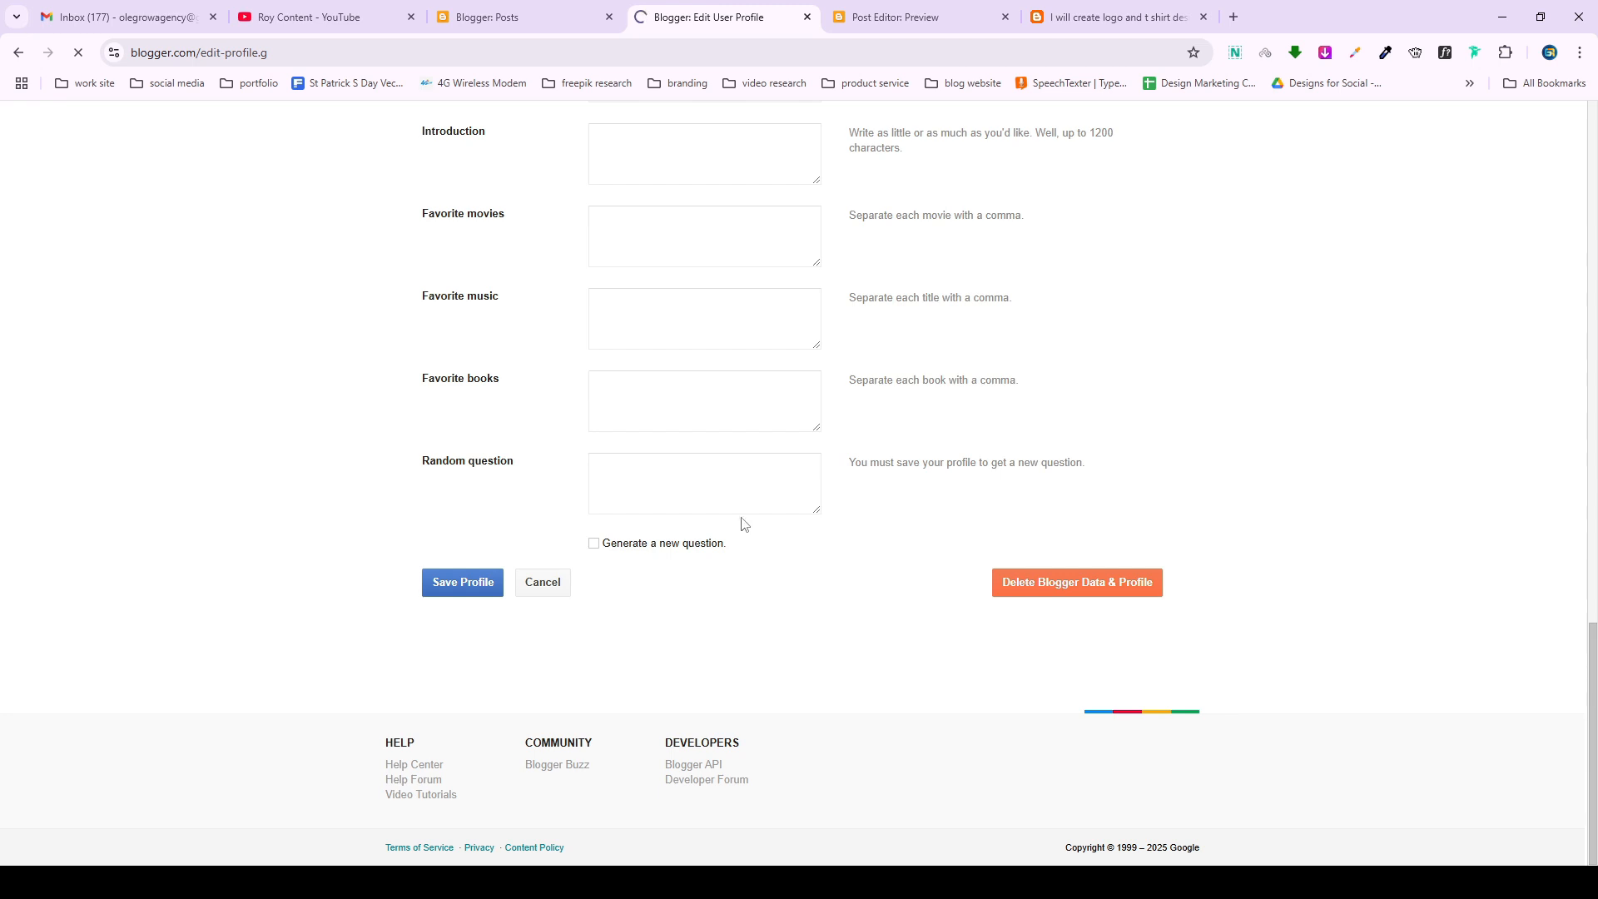
Return to the post preview and examine its web address, the author's profile photo and the introduction.
left_click(870, 10)
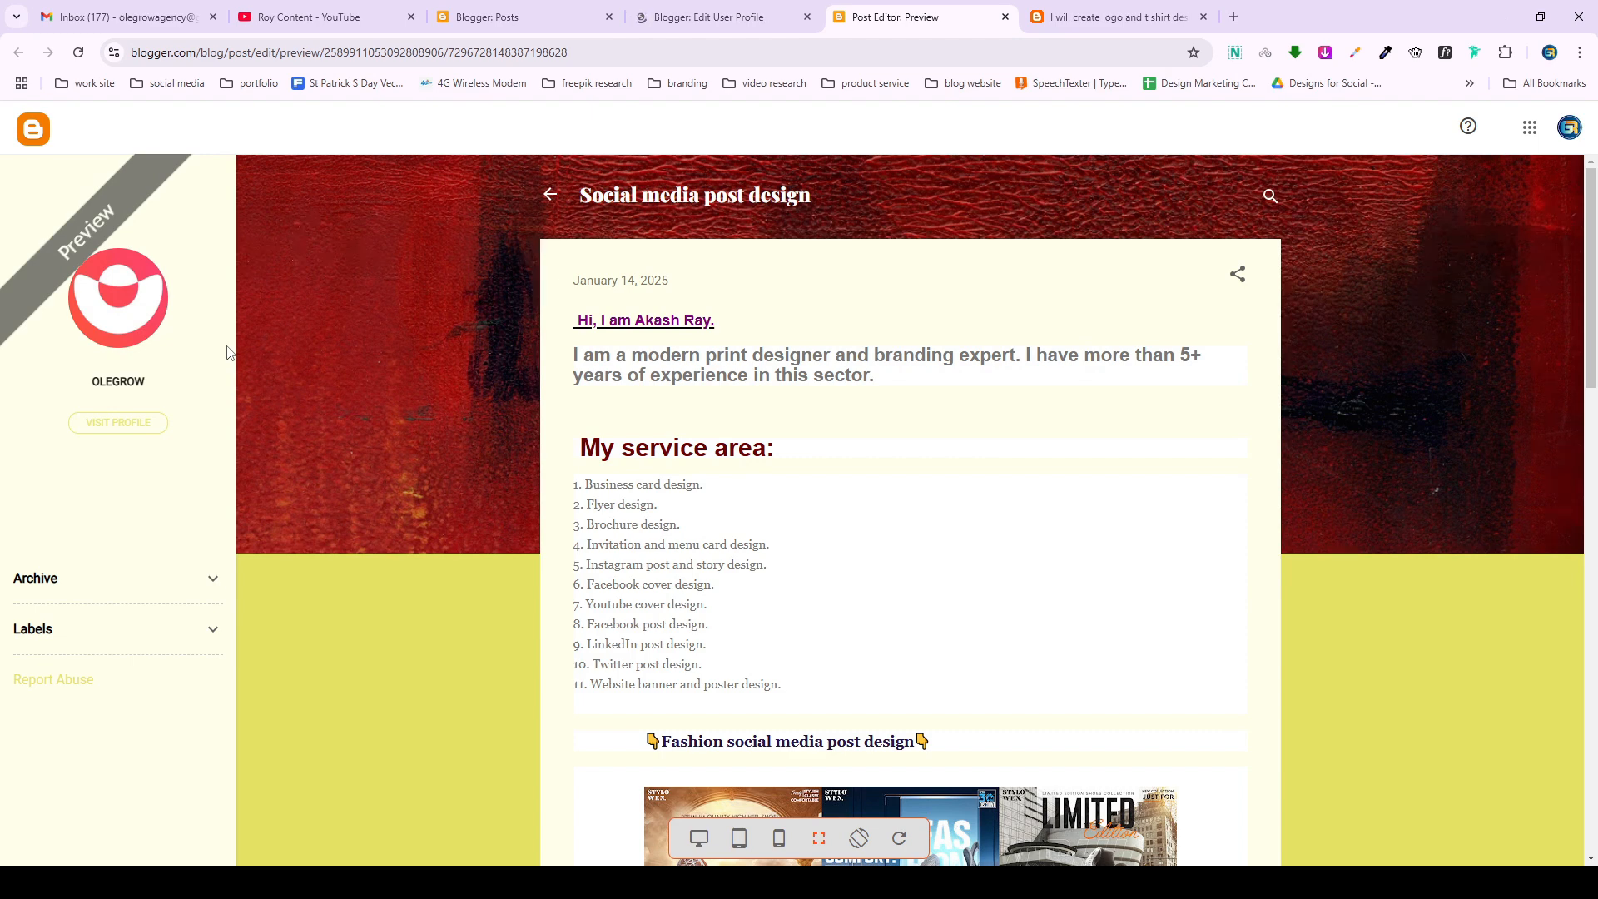
left_click(270, 54)
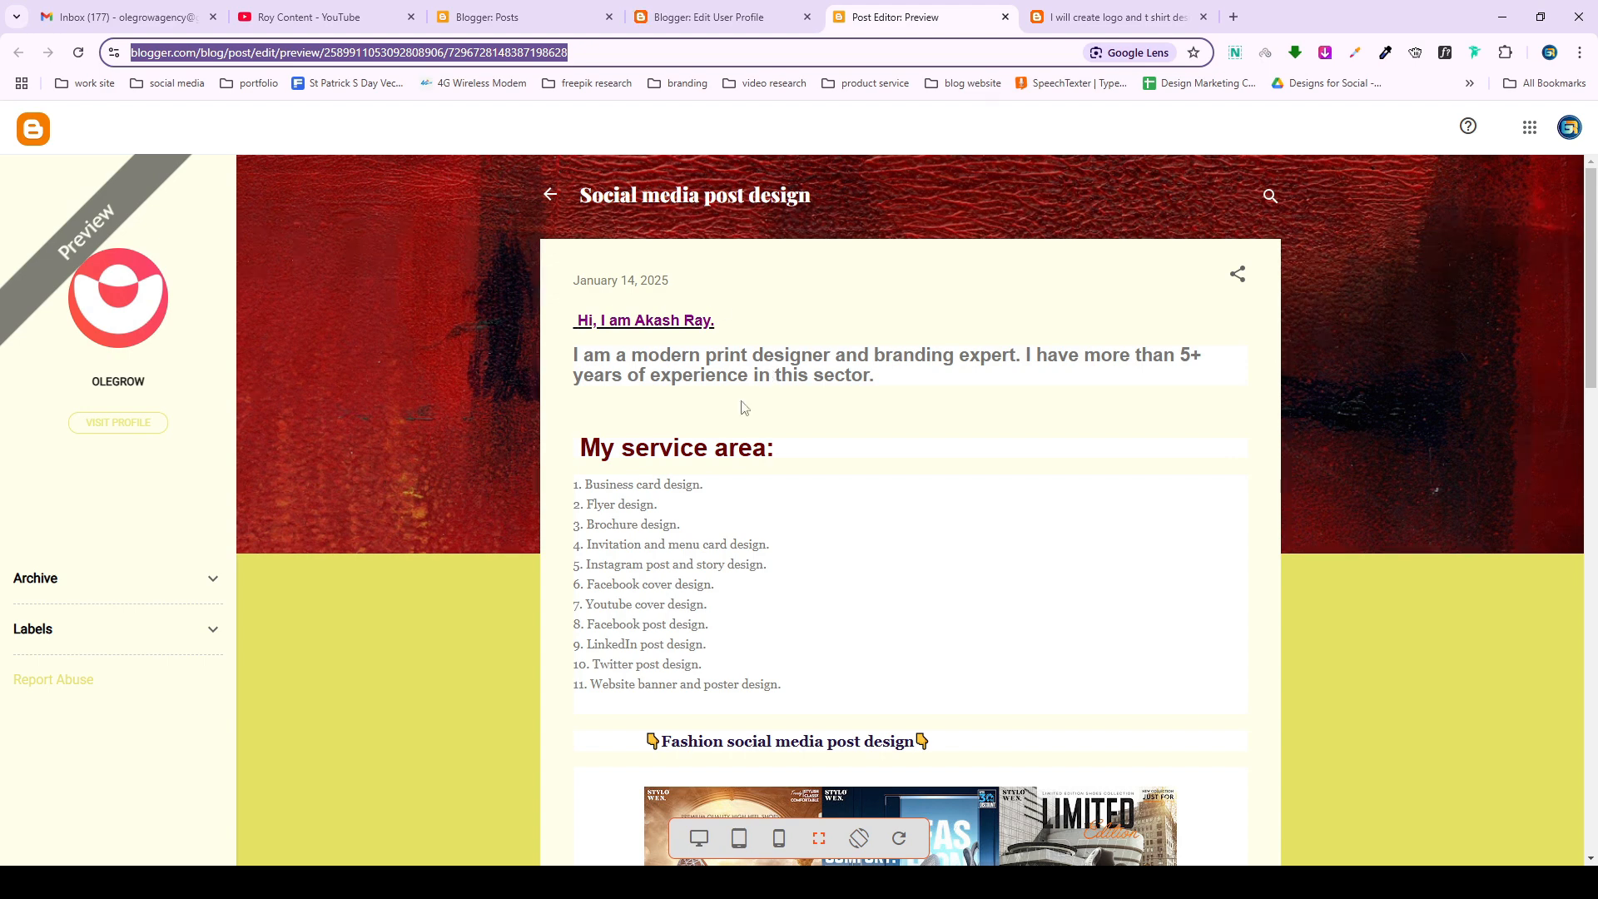
left_click(674, 322)
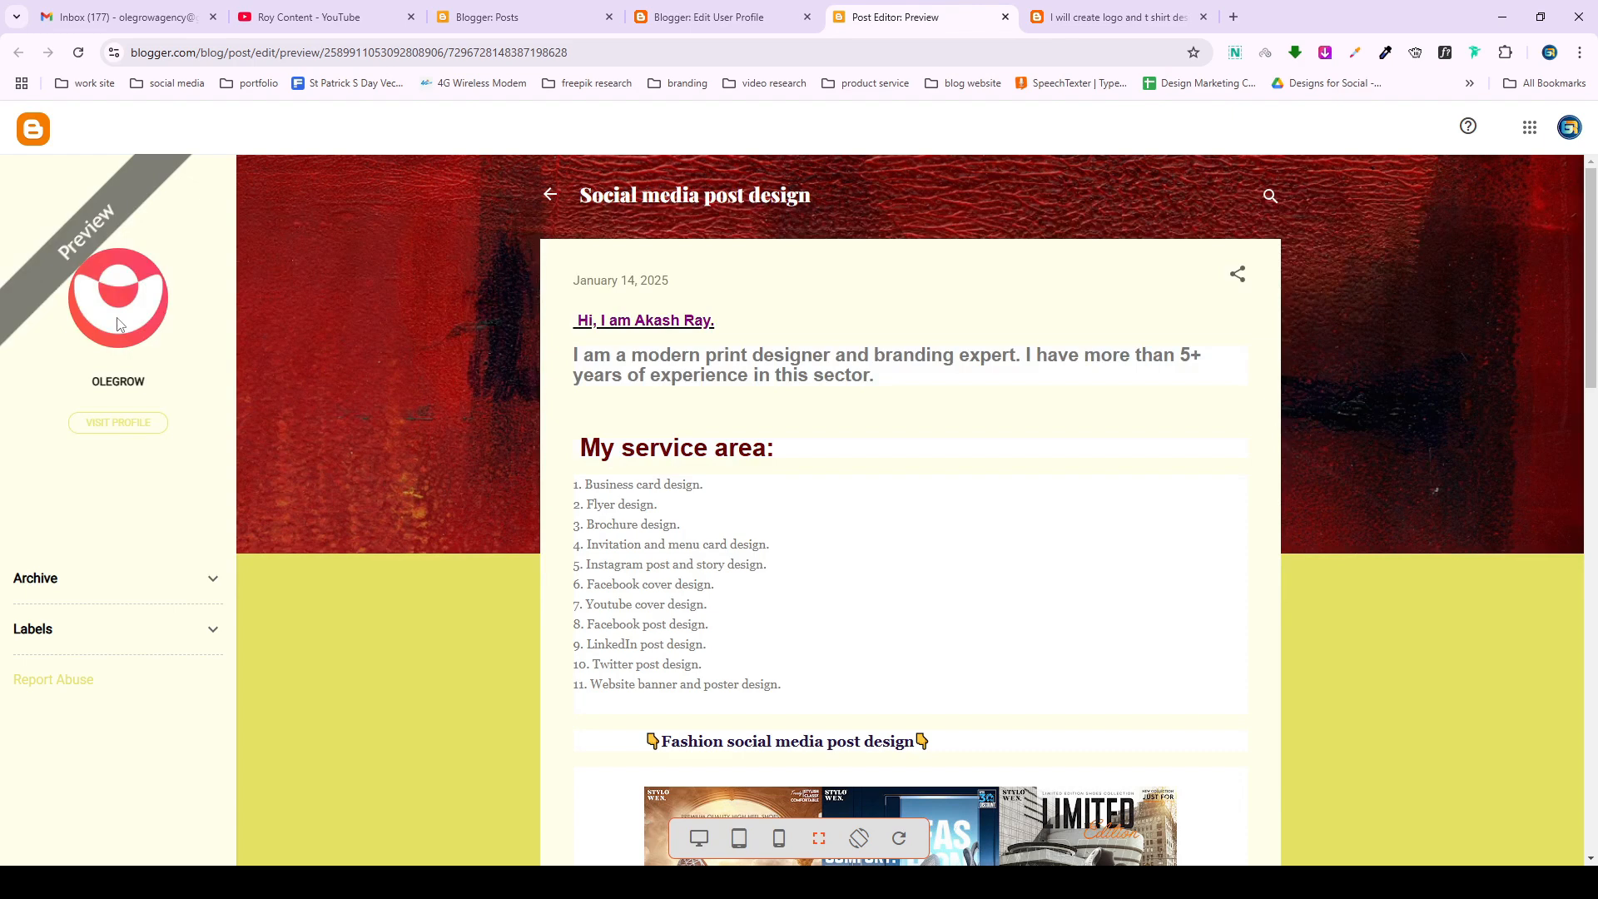
Create a new post titled "t-shirt design" with an empty body and publish it on the blog.
left_click(474, 12)
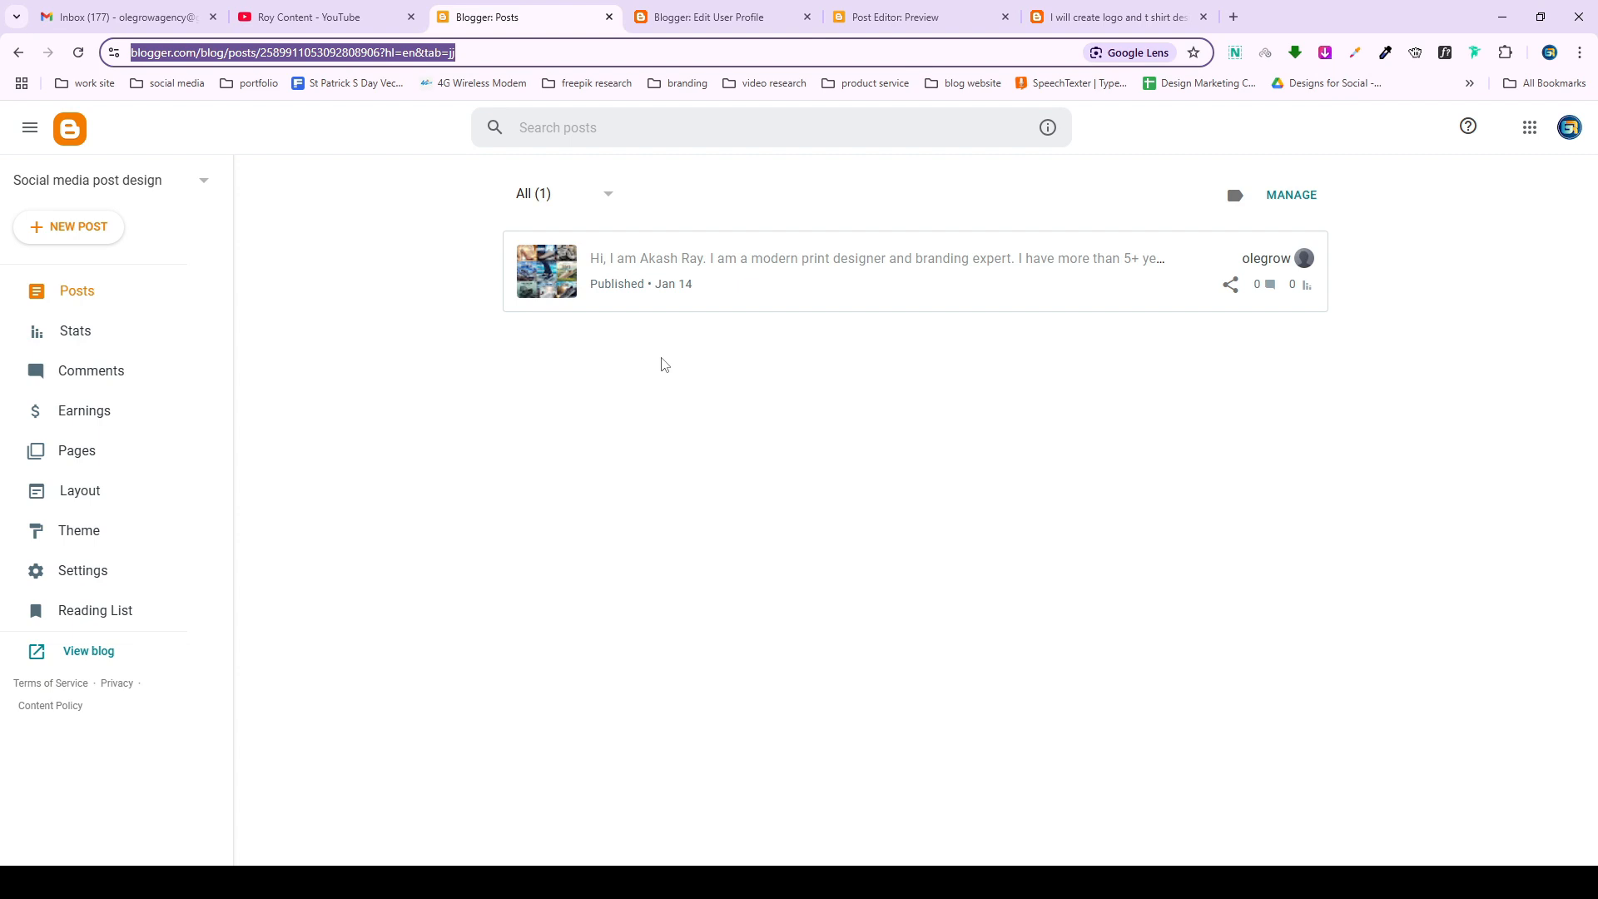
left_click(58, 230)
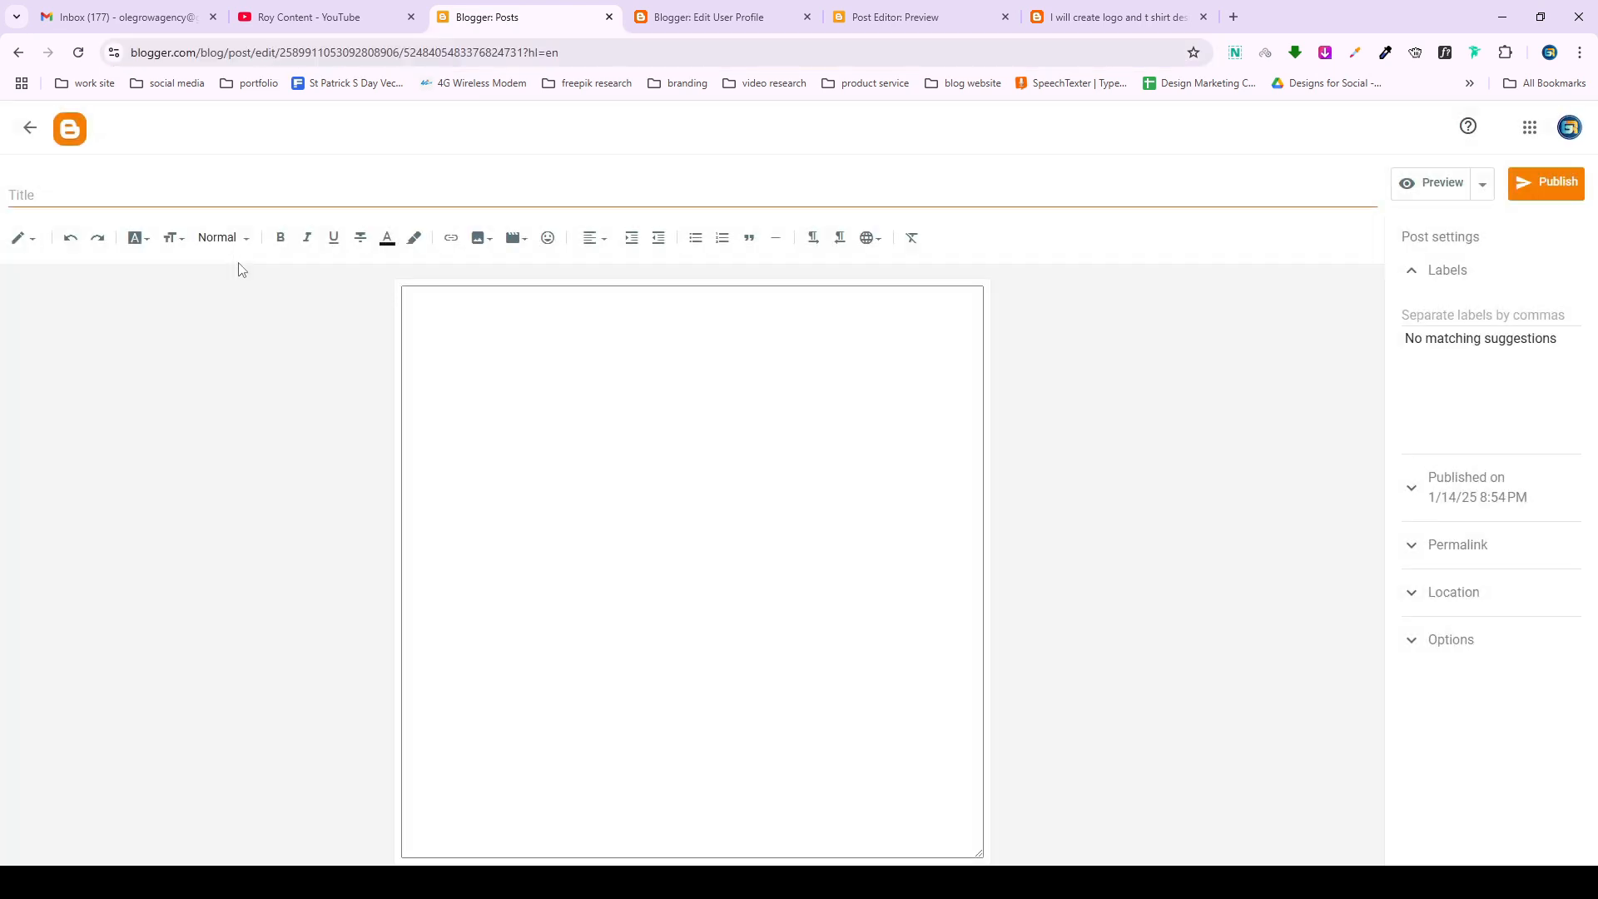
left_click(89, 193)
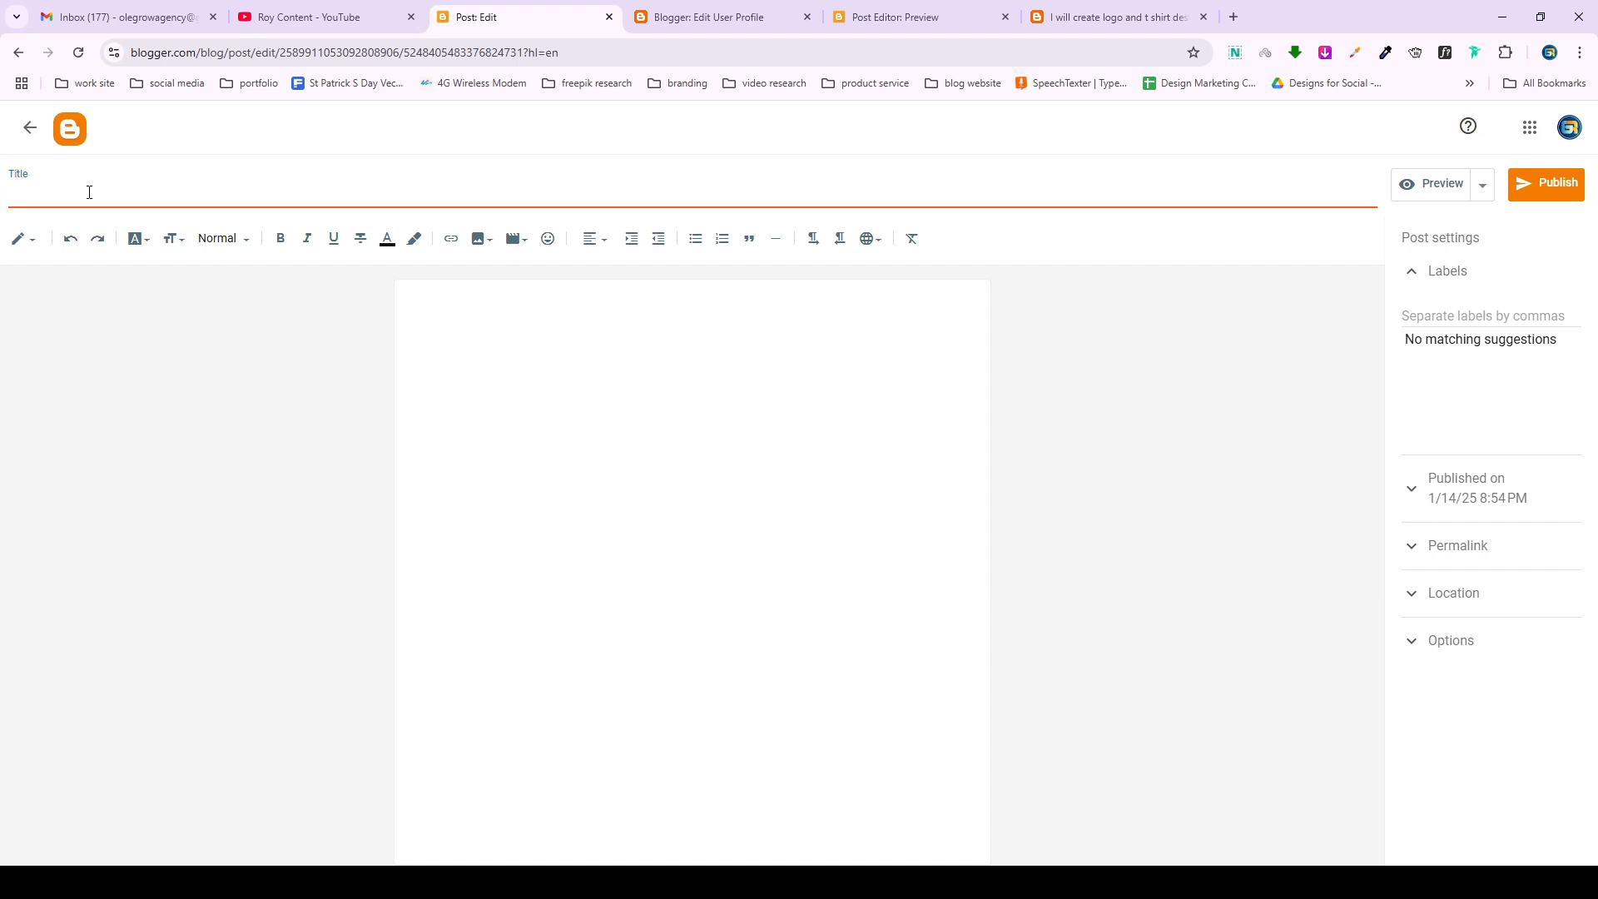
type("t-shirt design")
left_click(535, 328)
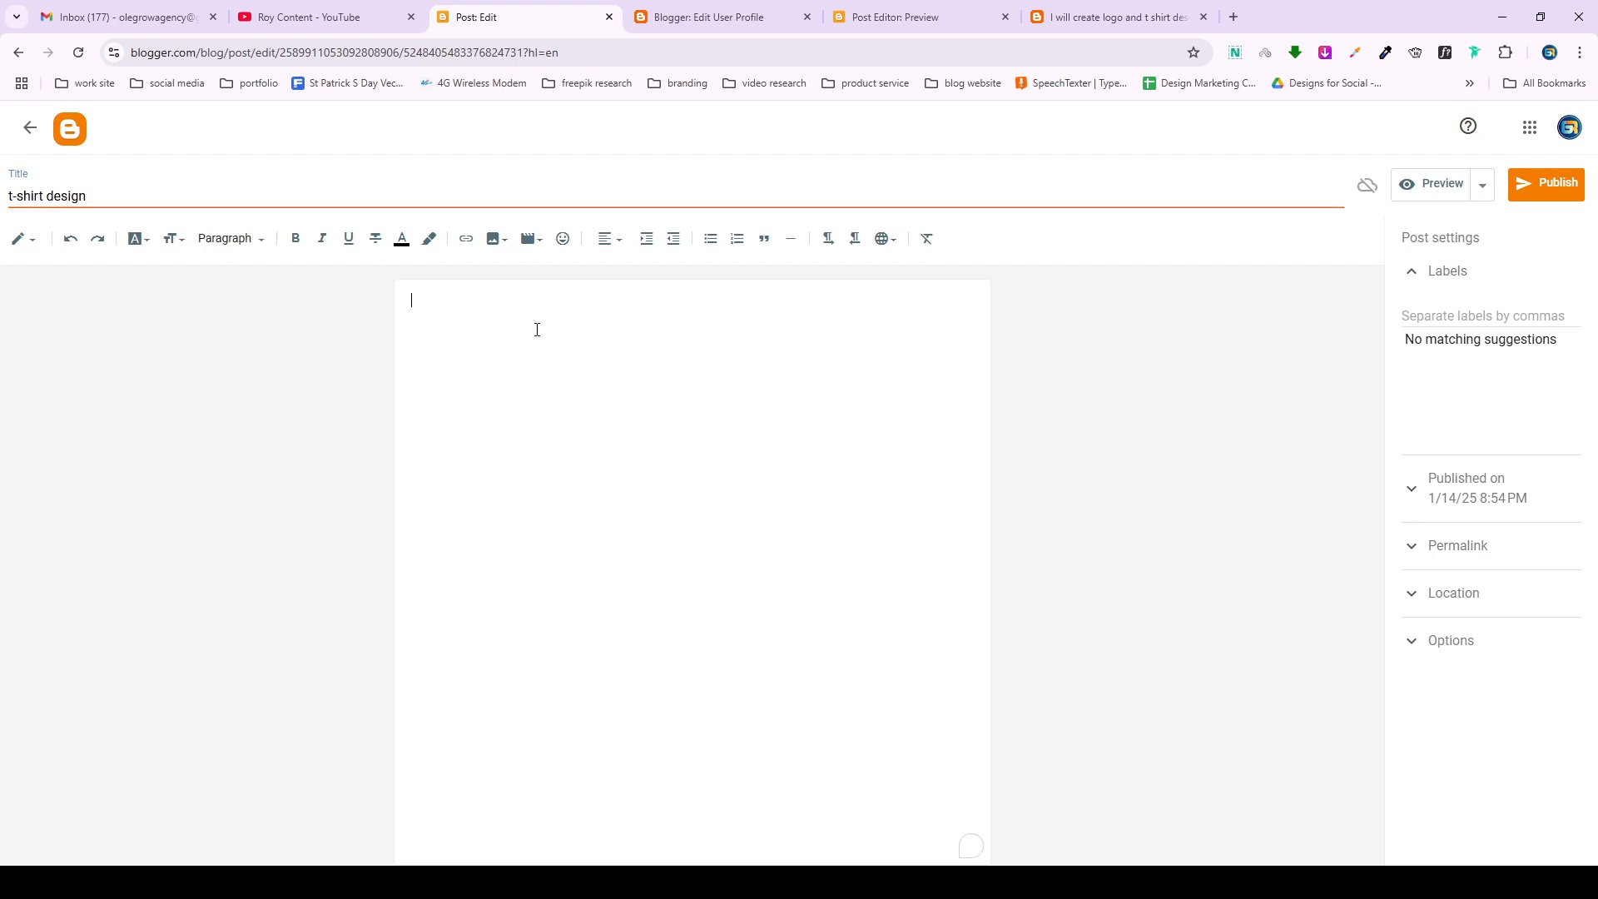
left_click(1547, 196)
left_click(890, 526)
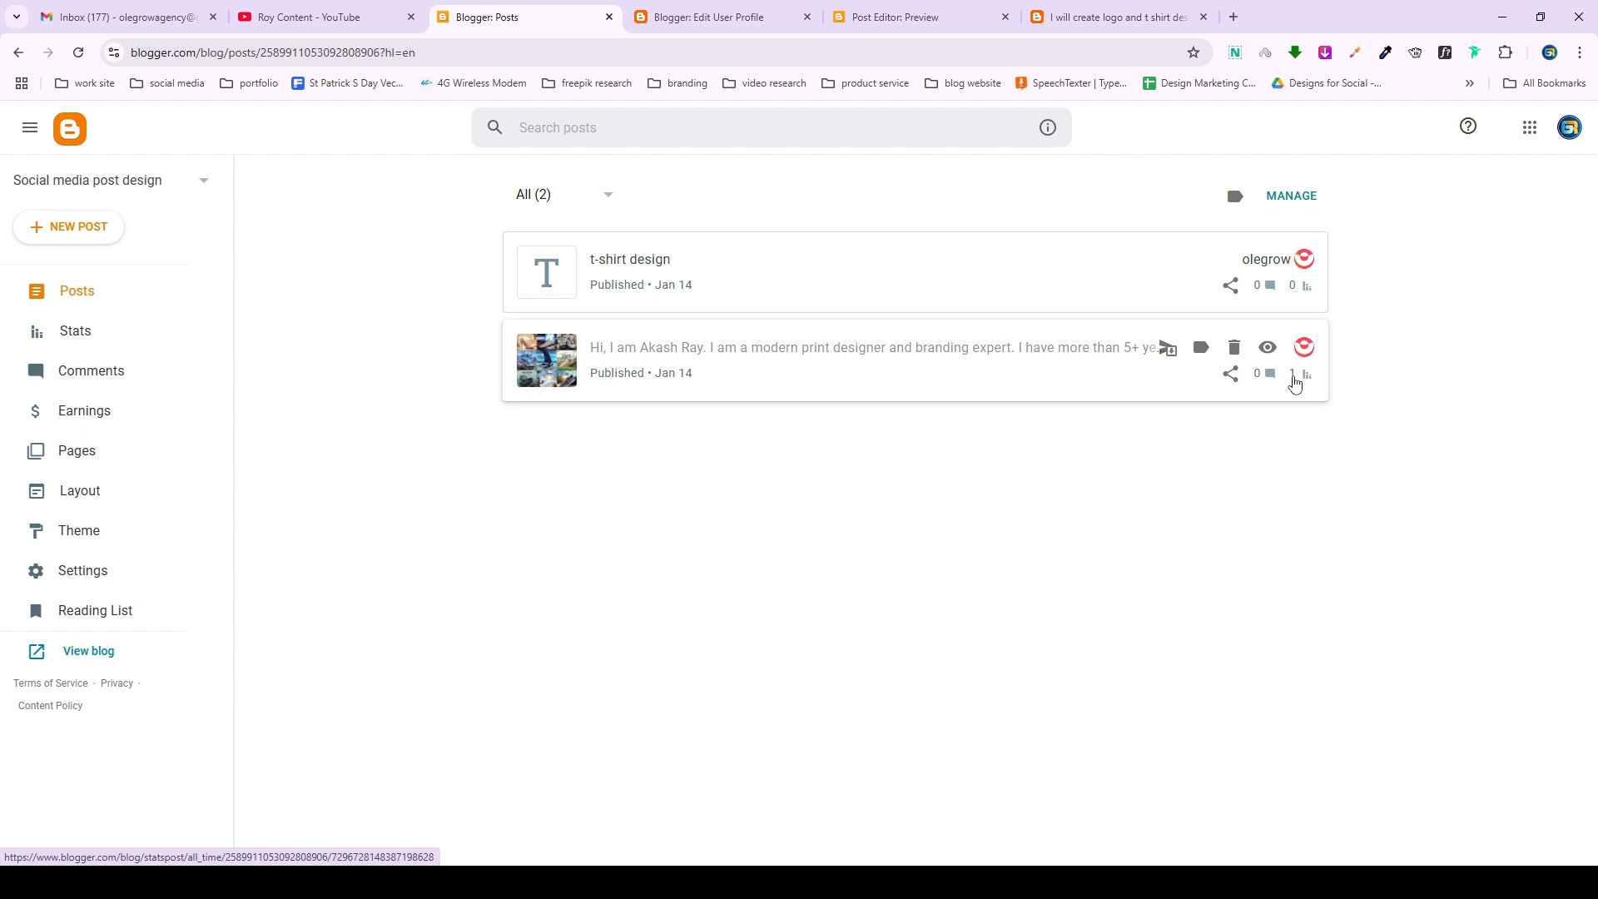
View the blog's AdSense earnings information, and switch to the Roy Content channel's videos on YouTube.
left_click(50, 427)
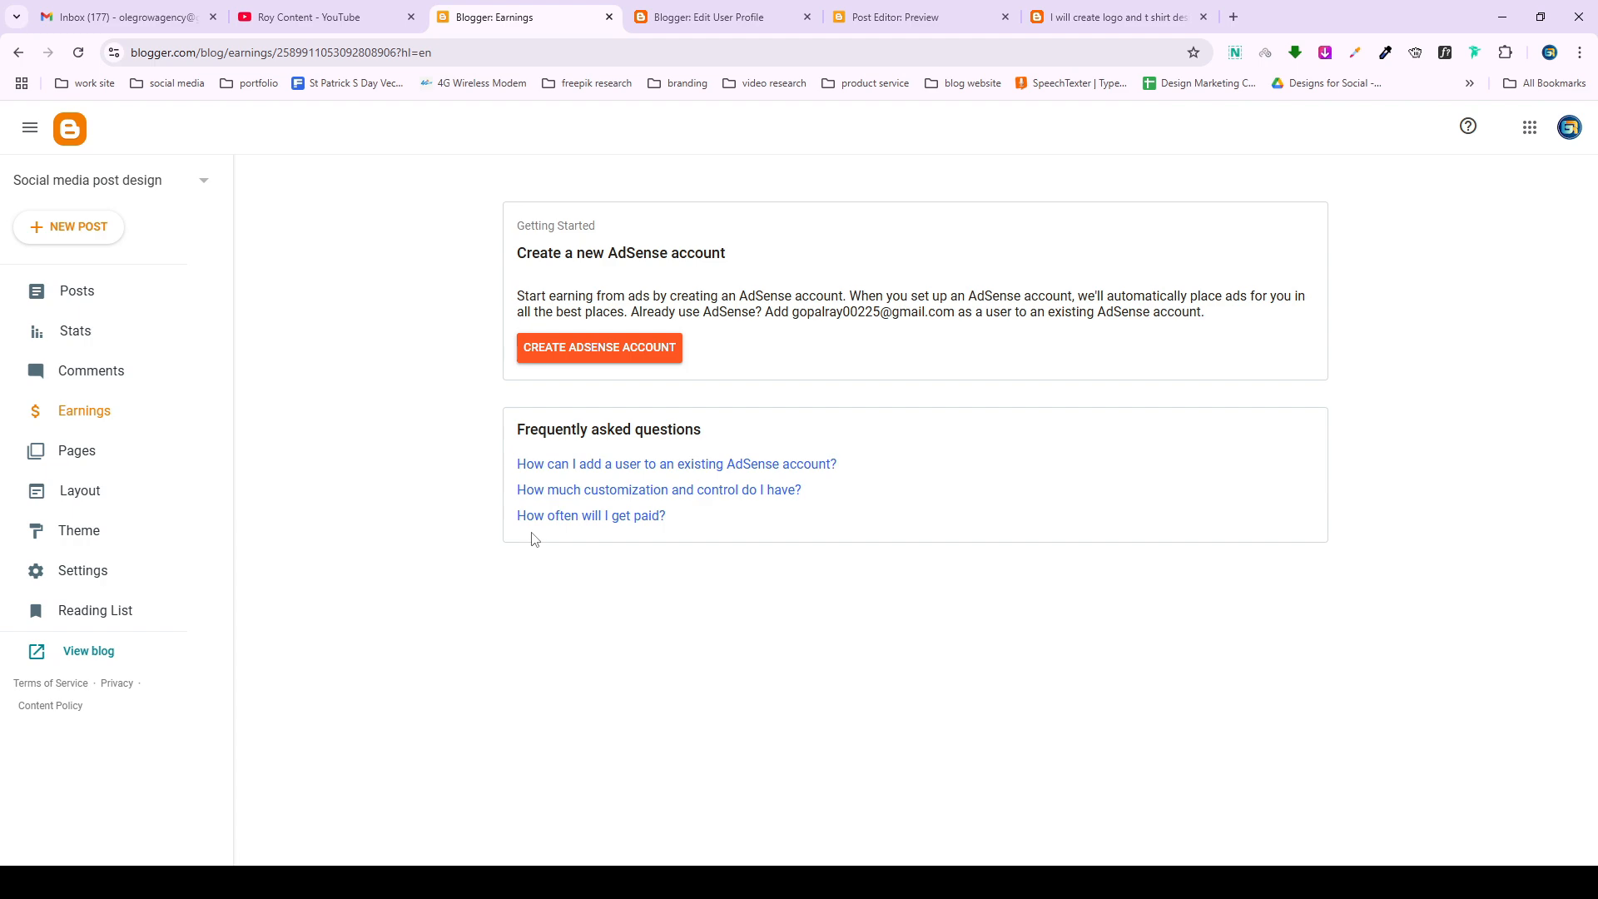
left_click(316, 17)
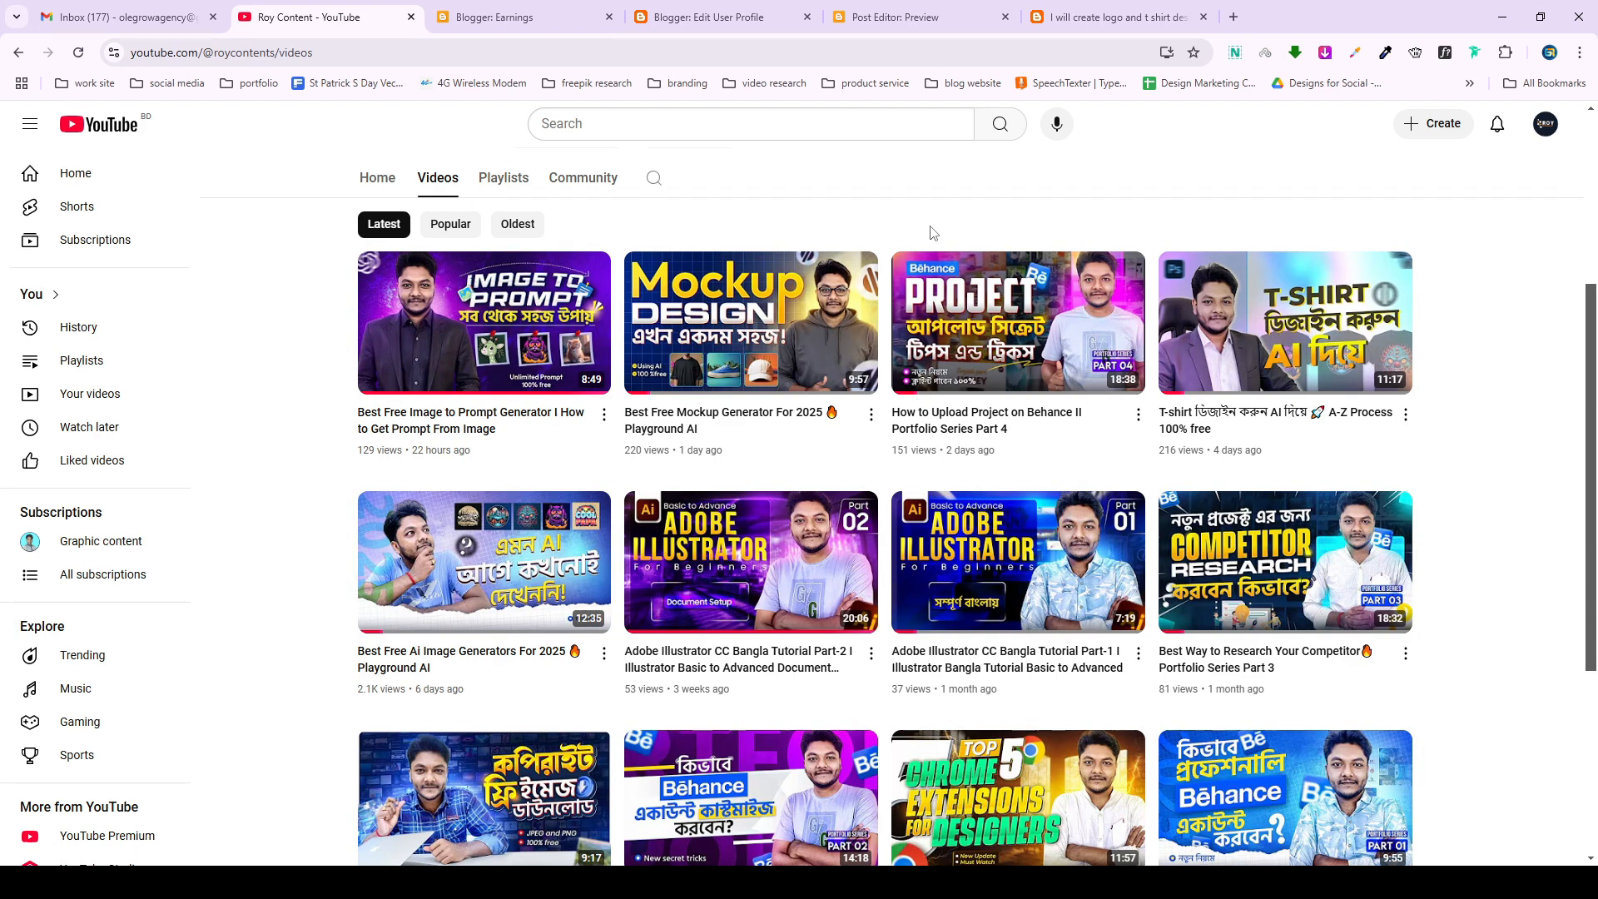